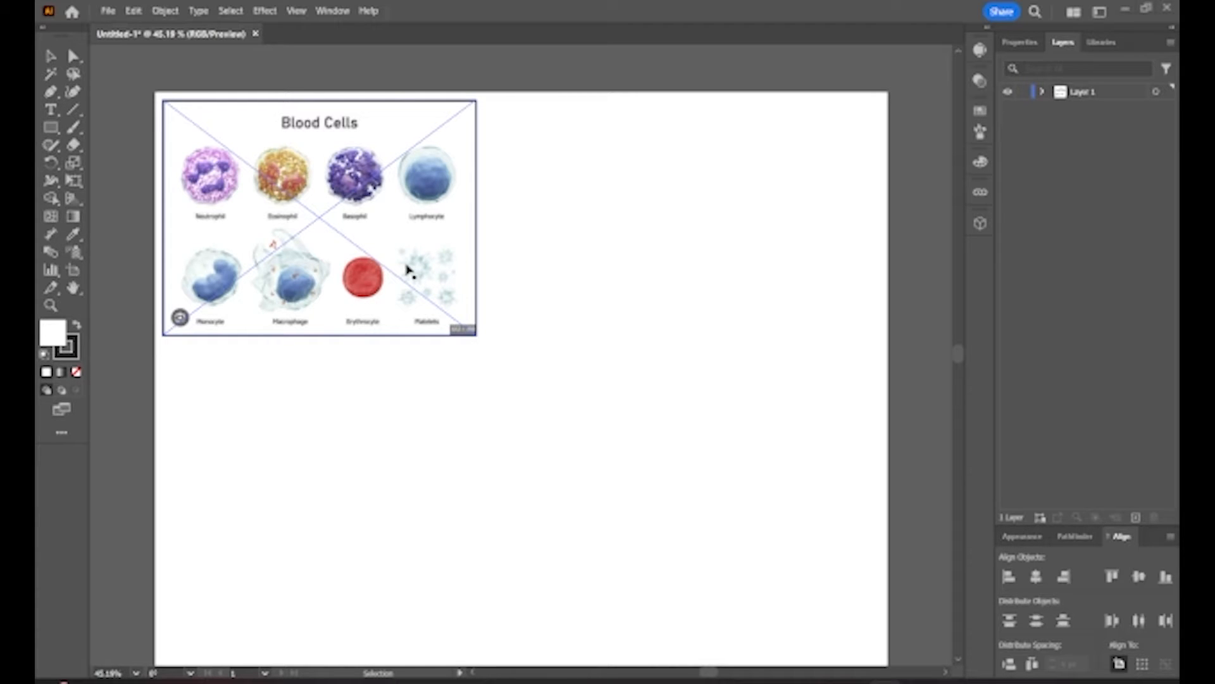
Examine the placed blood cells reference image up close
click(456, 453)
click(375, 326)
key(a)
key(ctrl+plus)
key(ctrl+plus)
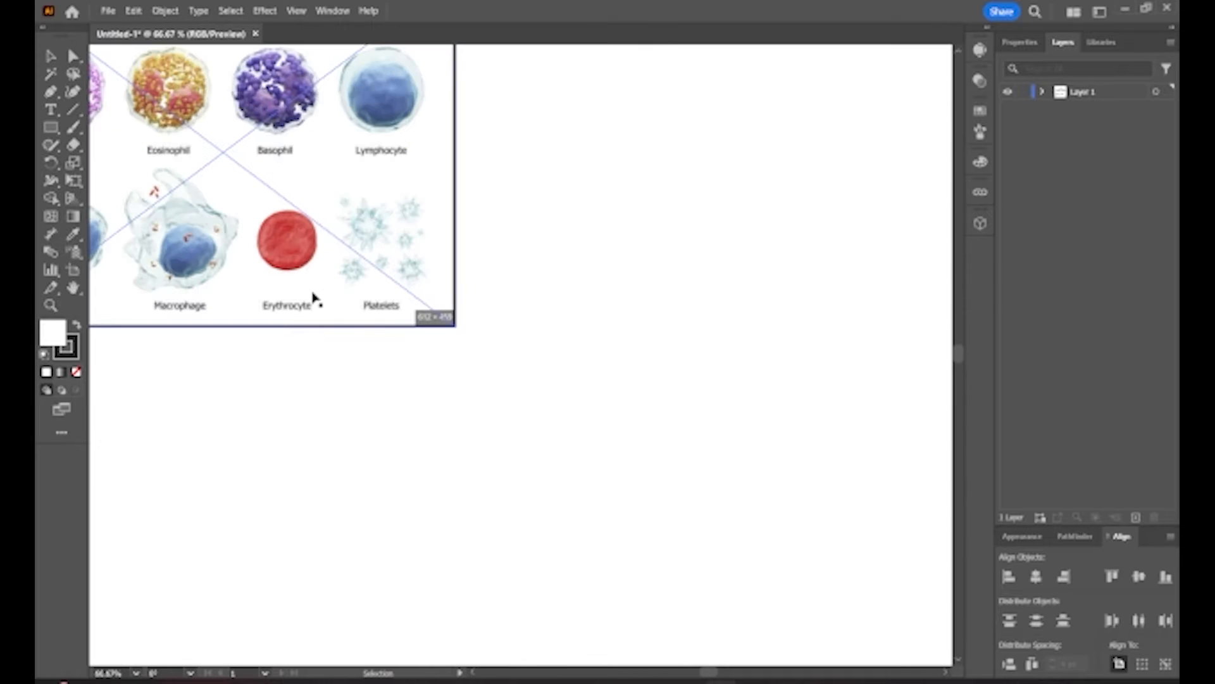
key(space)
drag(324, 316, 503, 480)
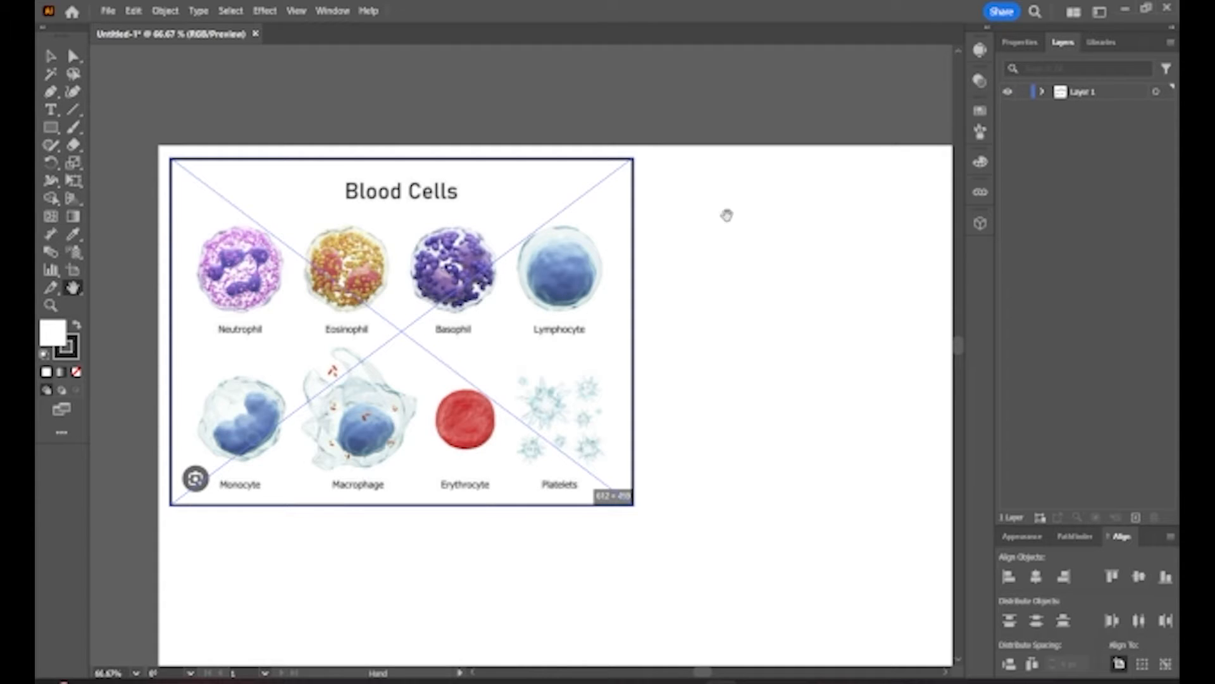
drag(745, 393, 746, 393)
key(v)
click(430, 602)
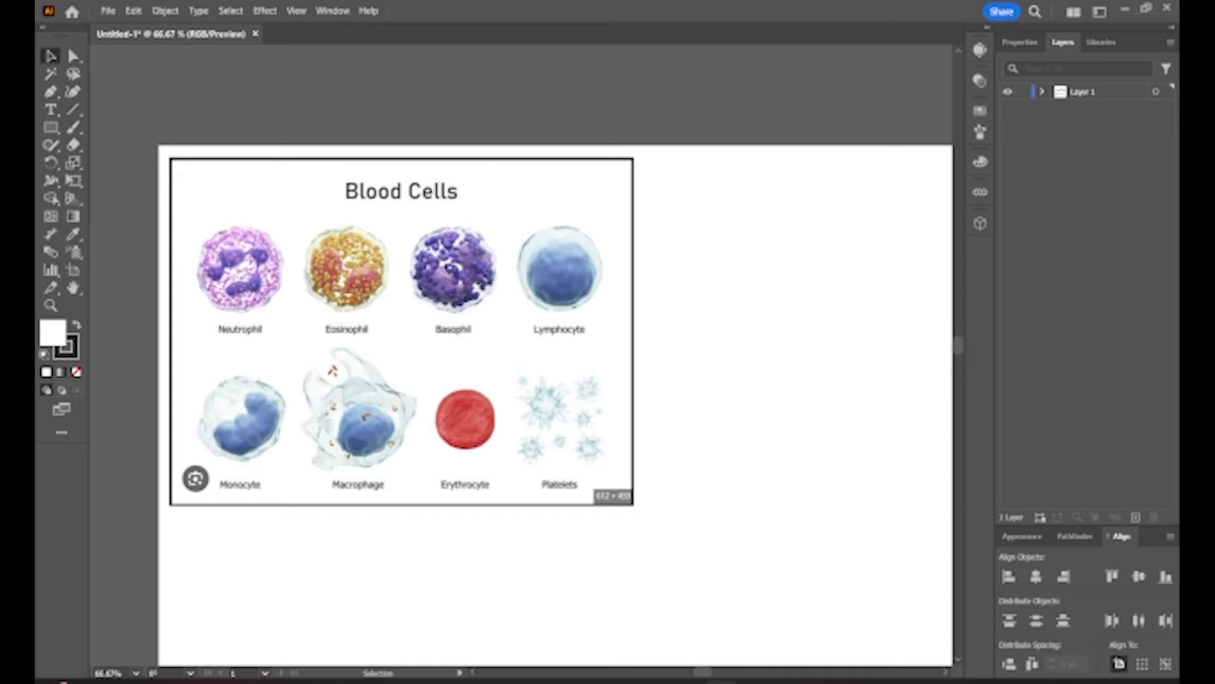
Draw a small circle below the monocyte in the reference image and duplicate it into a row of four
scroll(494, 348, down, 3)
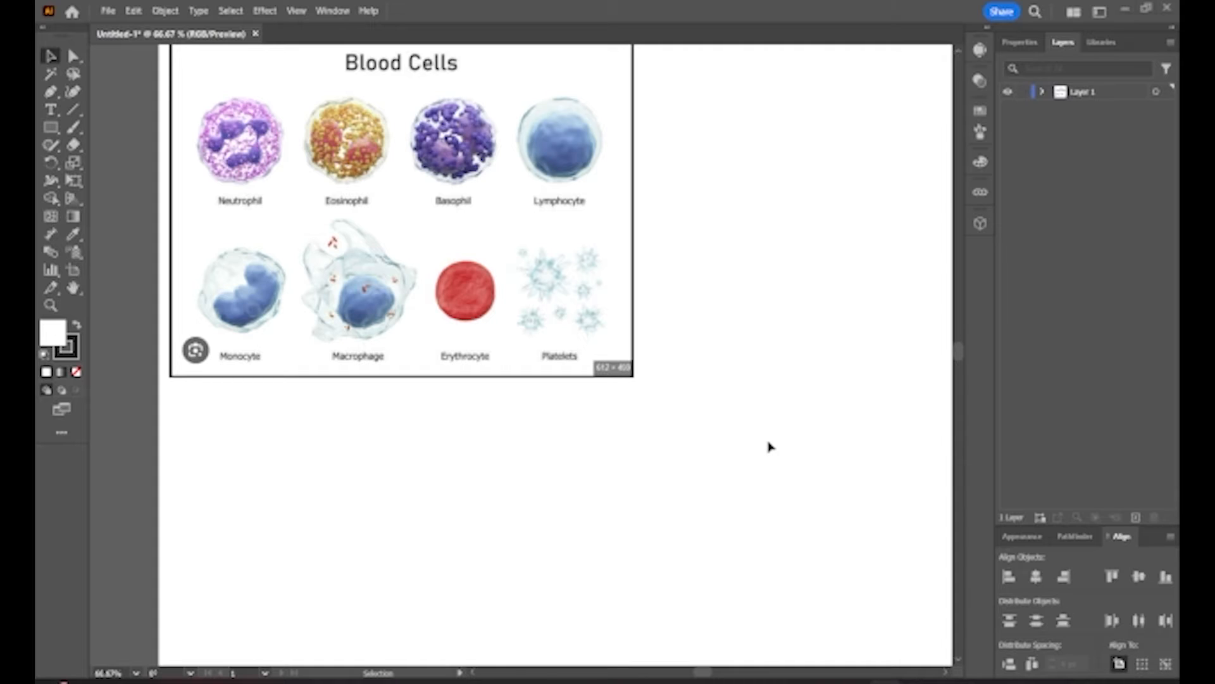
scroll(402, 474, down, 1)
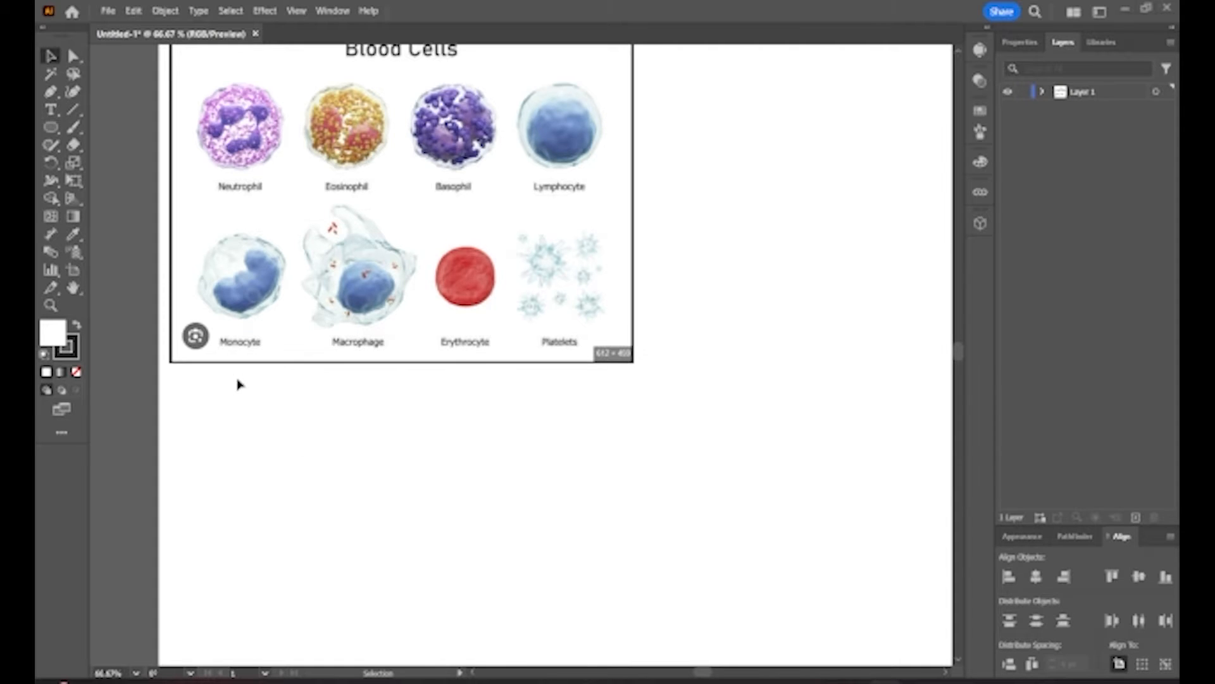
click(243, 357)
click(337, 462)
key(l)
drag(224, 400, 276, 451)
key(v)
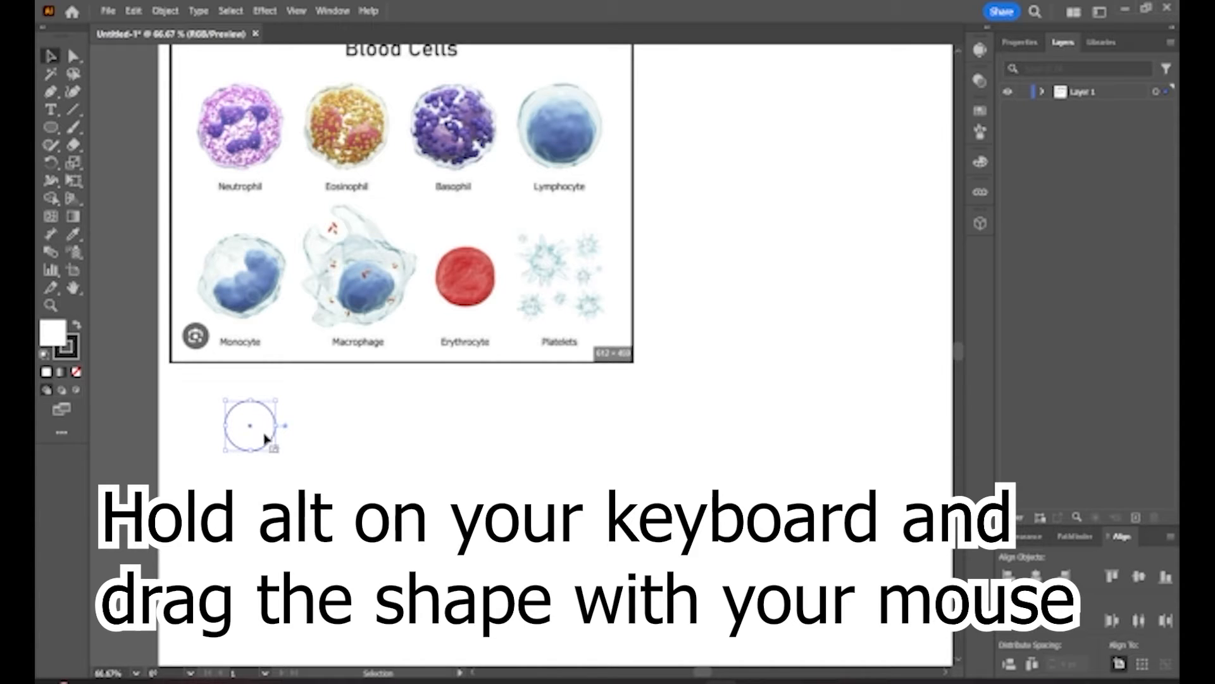
drag(263, 438, 460, 435)
Fill the first circle with a pale grey sampled from the monocyte's outer body using the Eyedropper
click(249, 425)
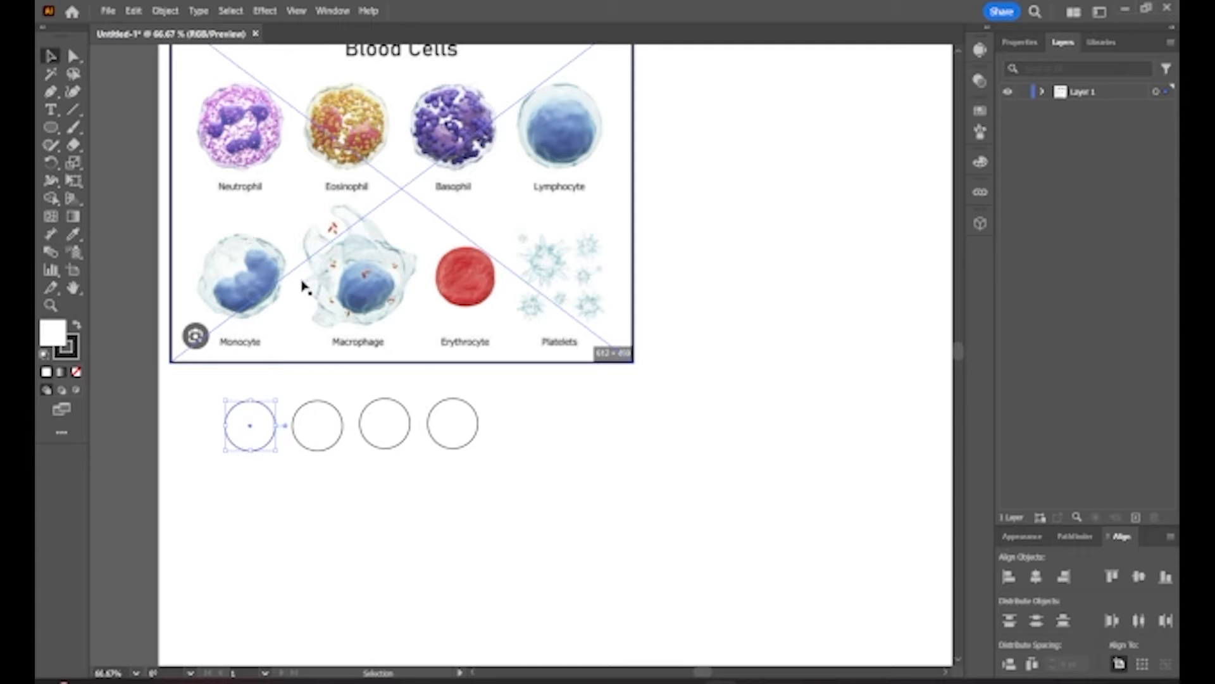
key(i)
click(239, 253)
click(239, 253)
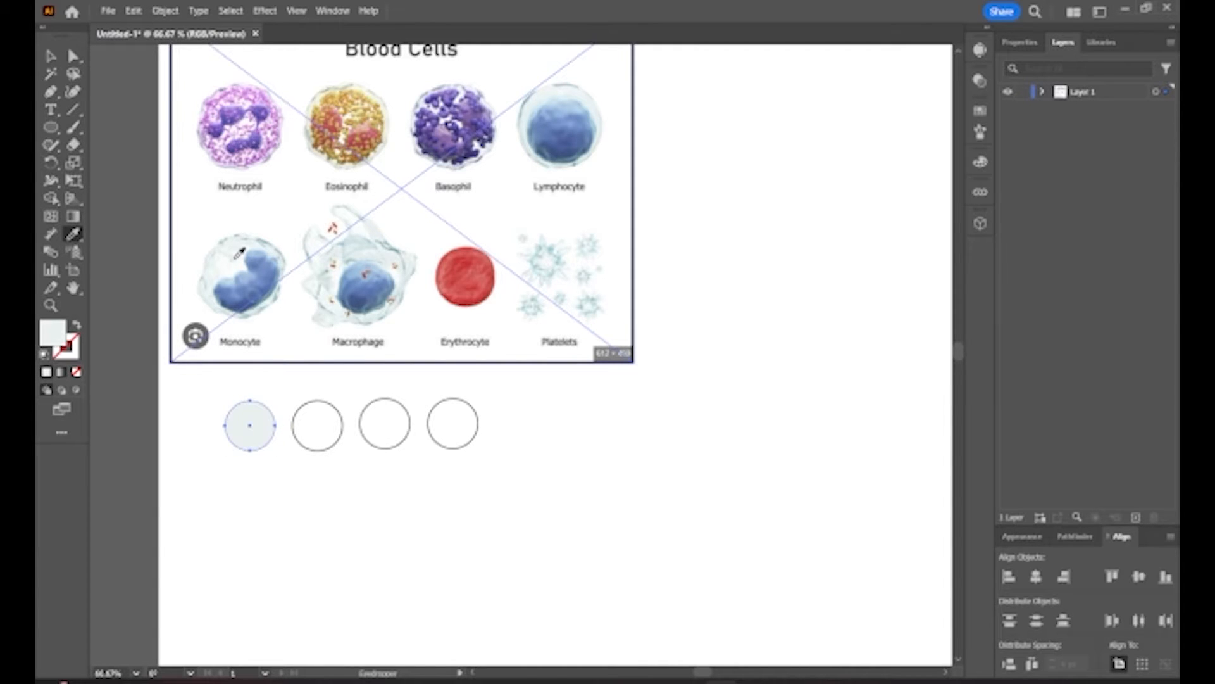
key(v)
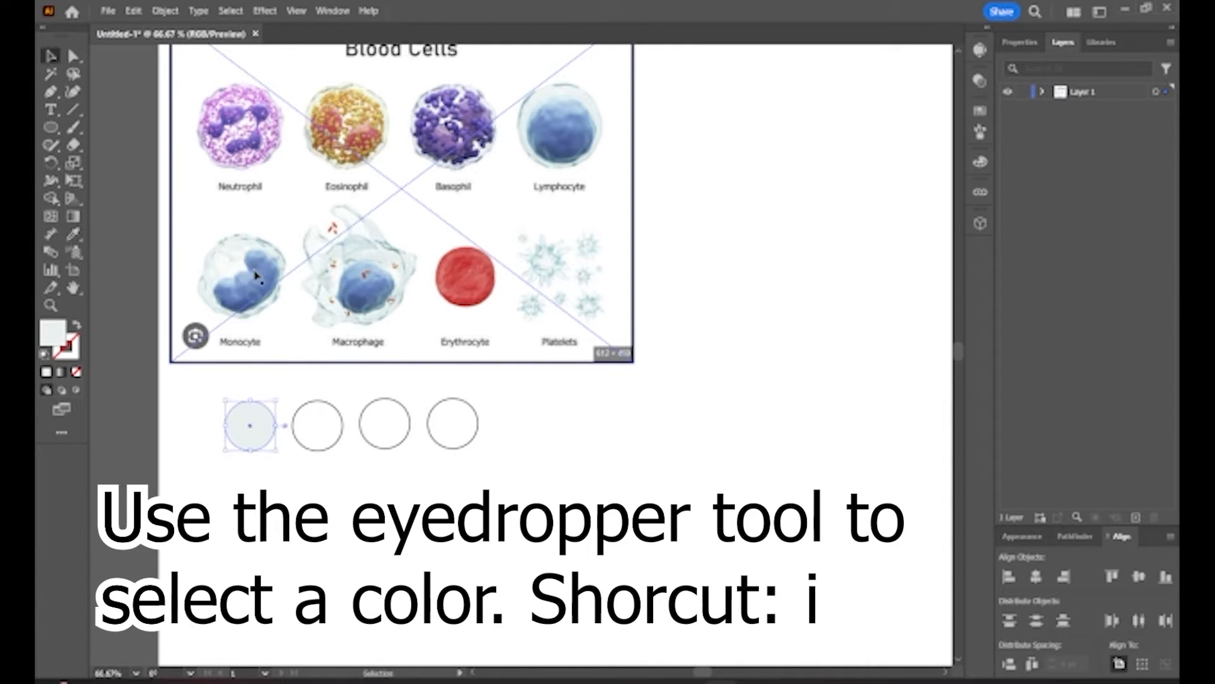
Fill the second and third circles with pale tints sampled from the monocyte's outer body
click(315, 409)
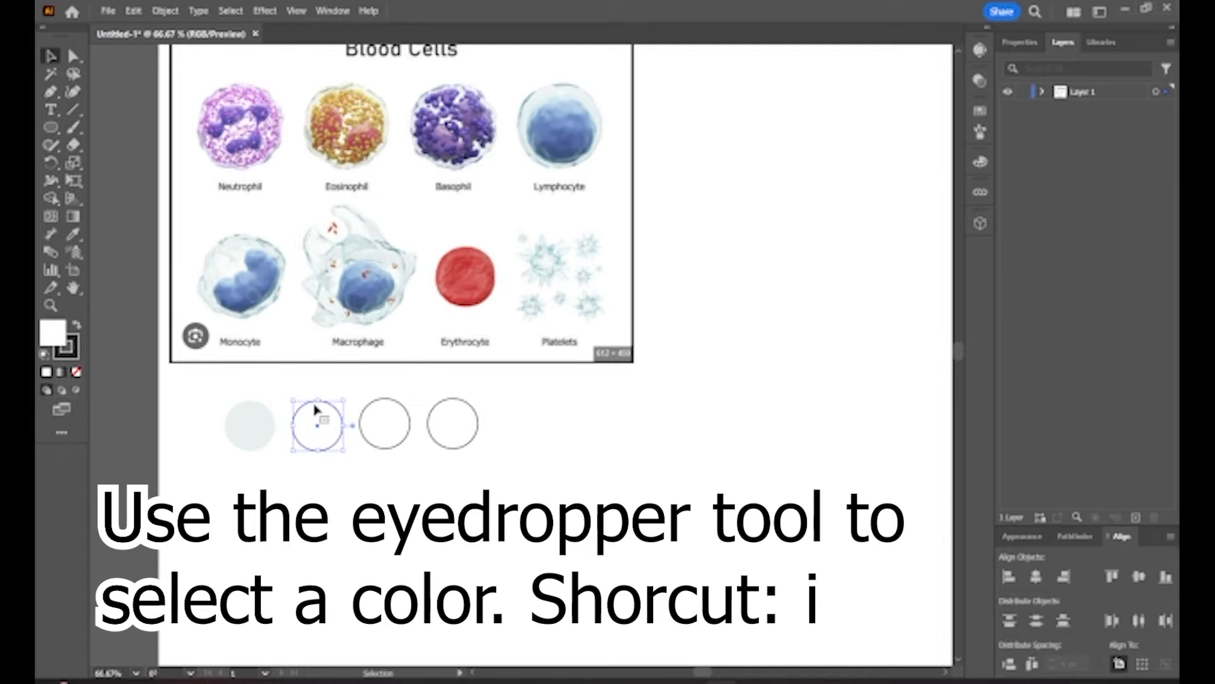
key(i)
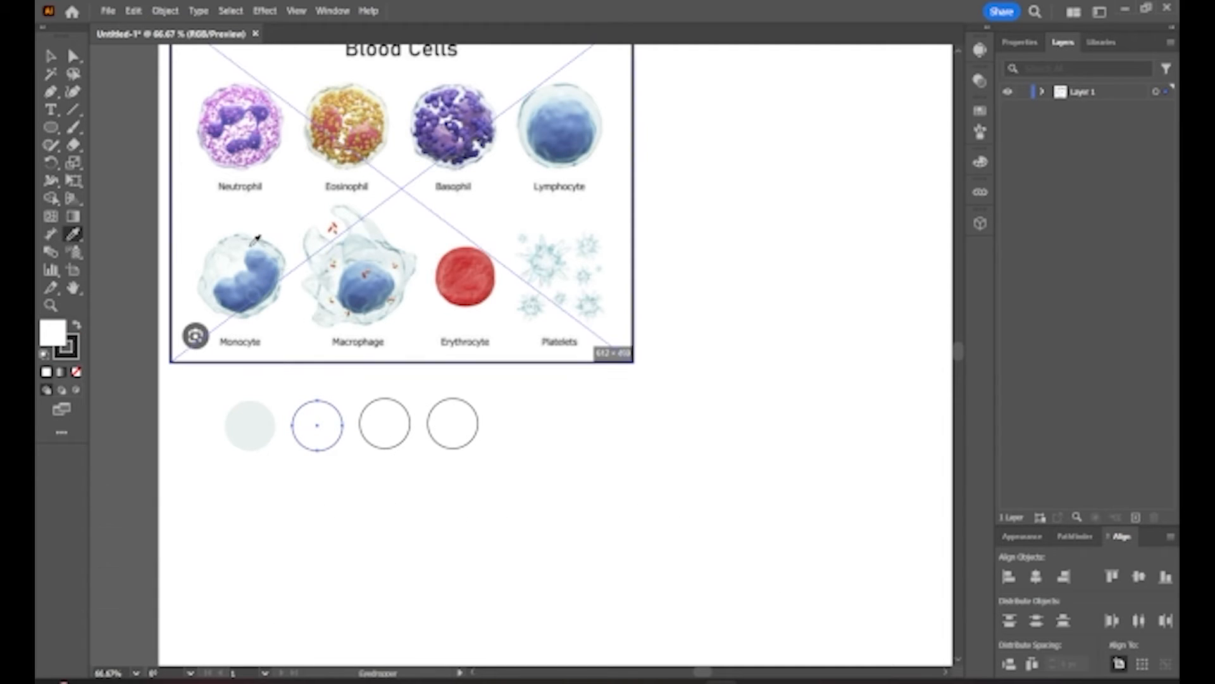
click(234, 243)
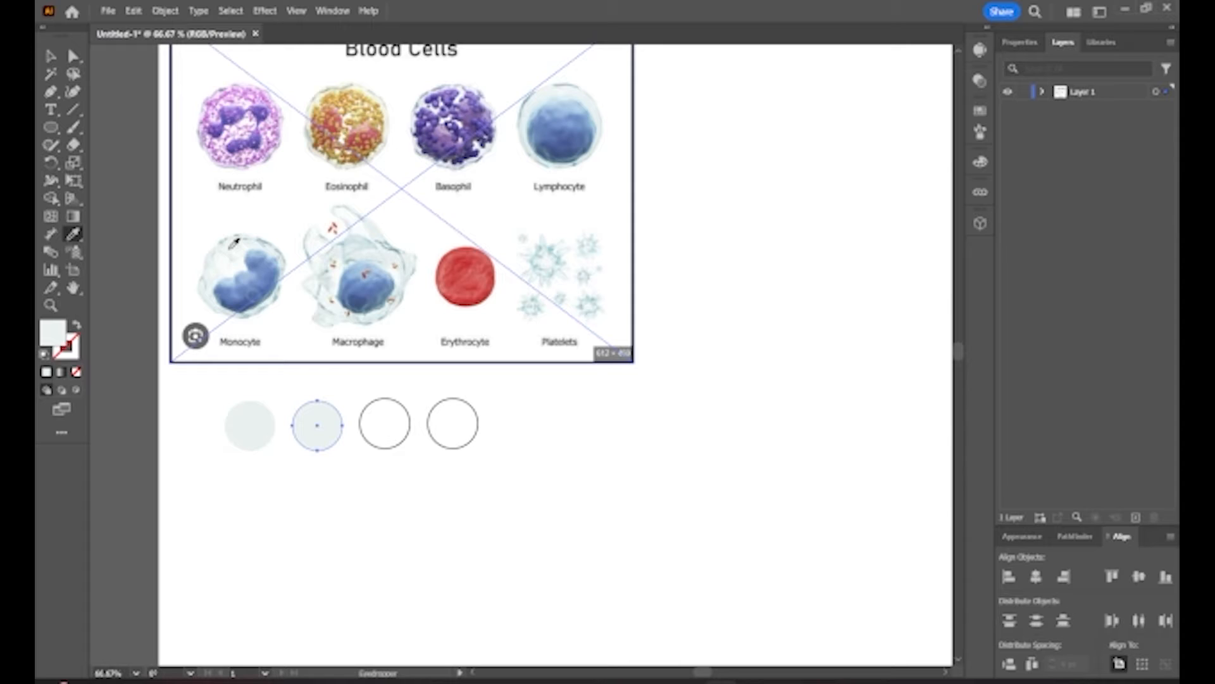
key(v)
click(387, 418)
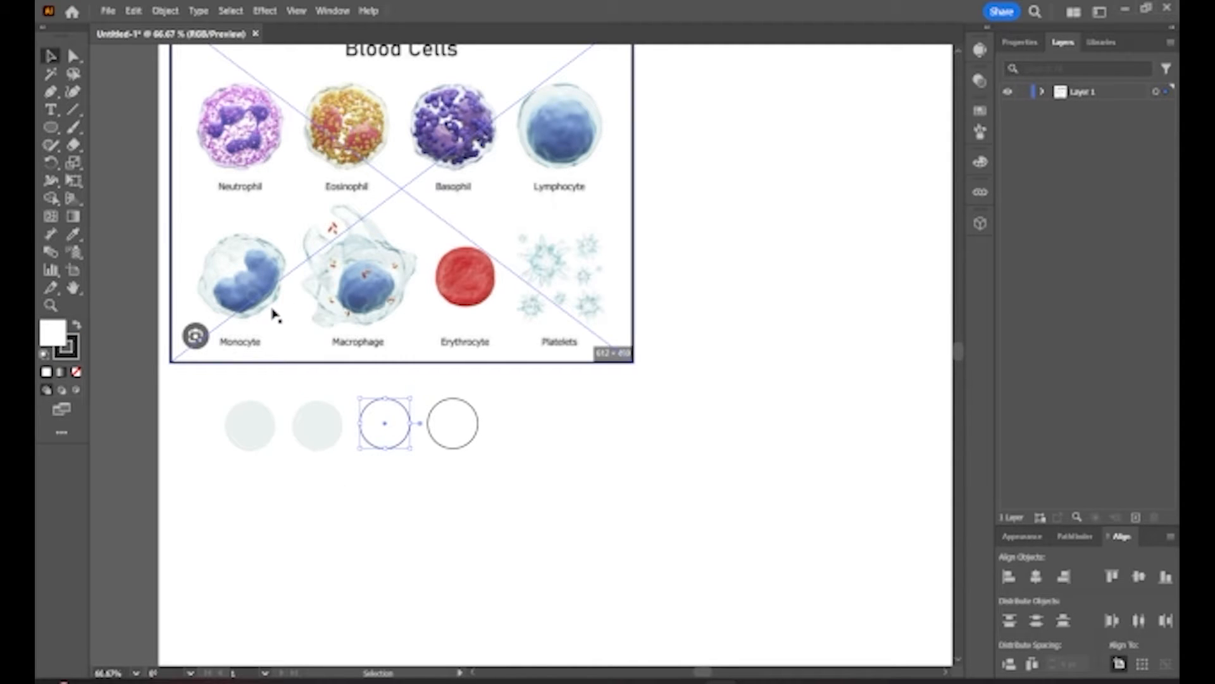
key(i)
click(213, 271)
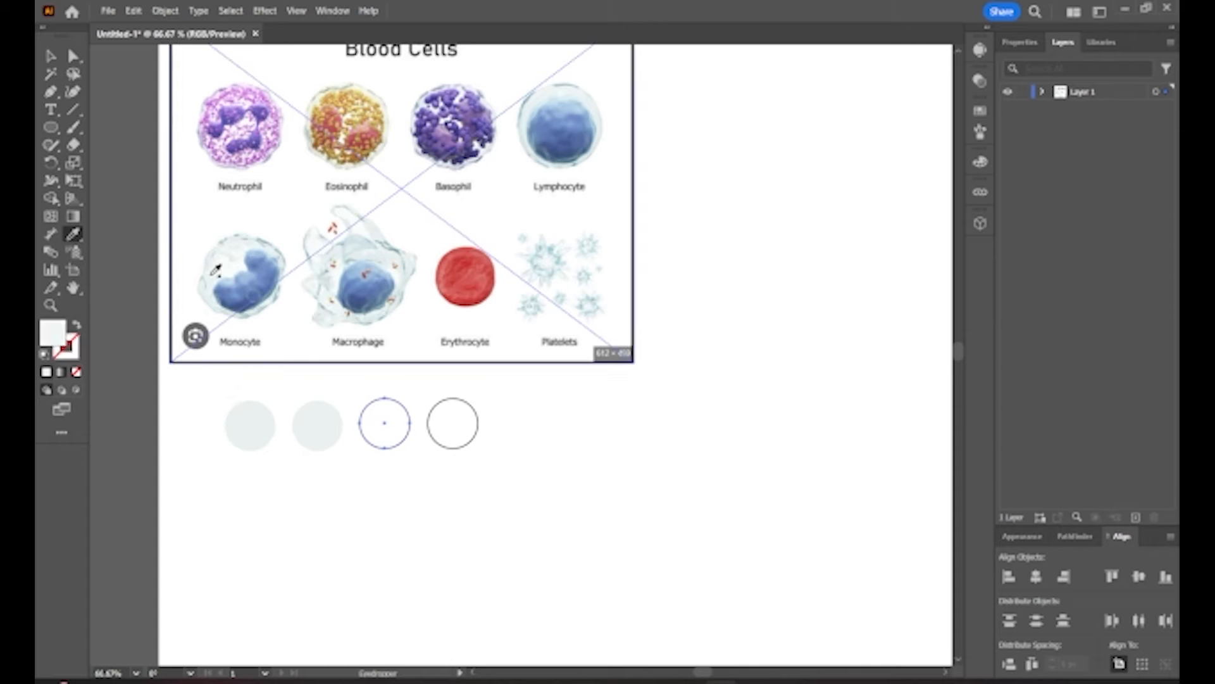
key(v)
Fill the fourth circle with the darker grey-teal sampled from the monocyte's outer edge
click(466, 415)
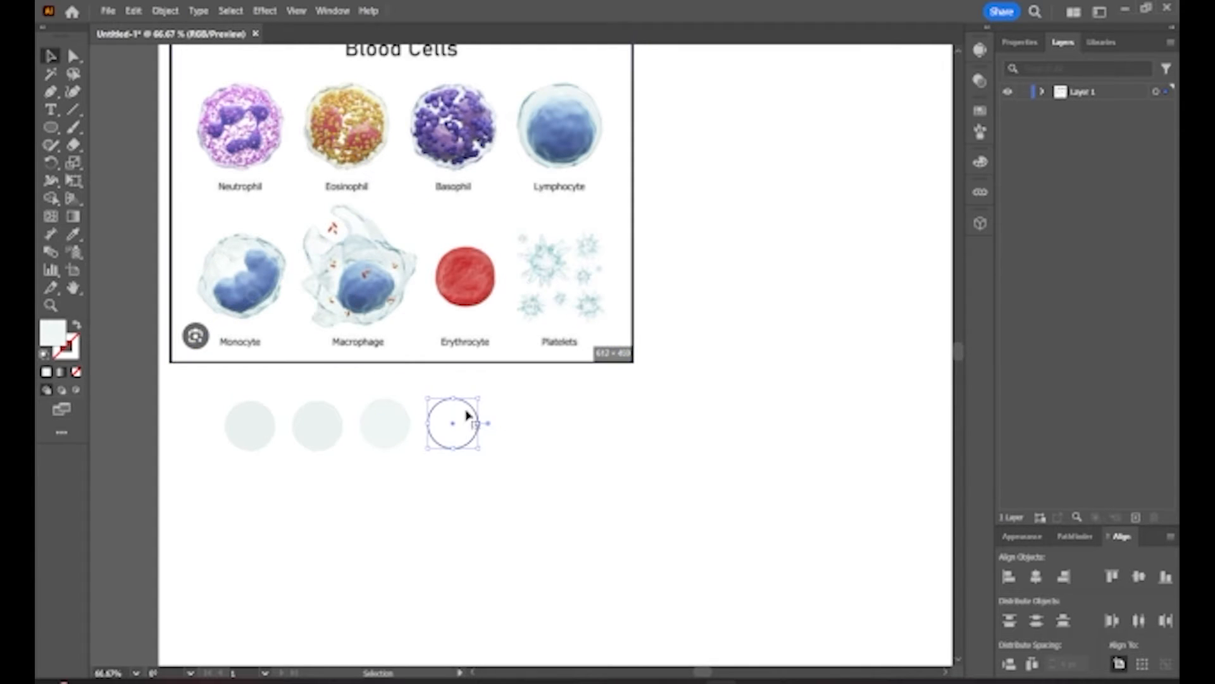
key(i)
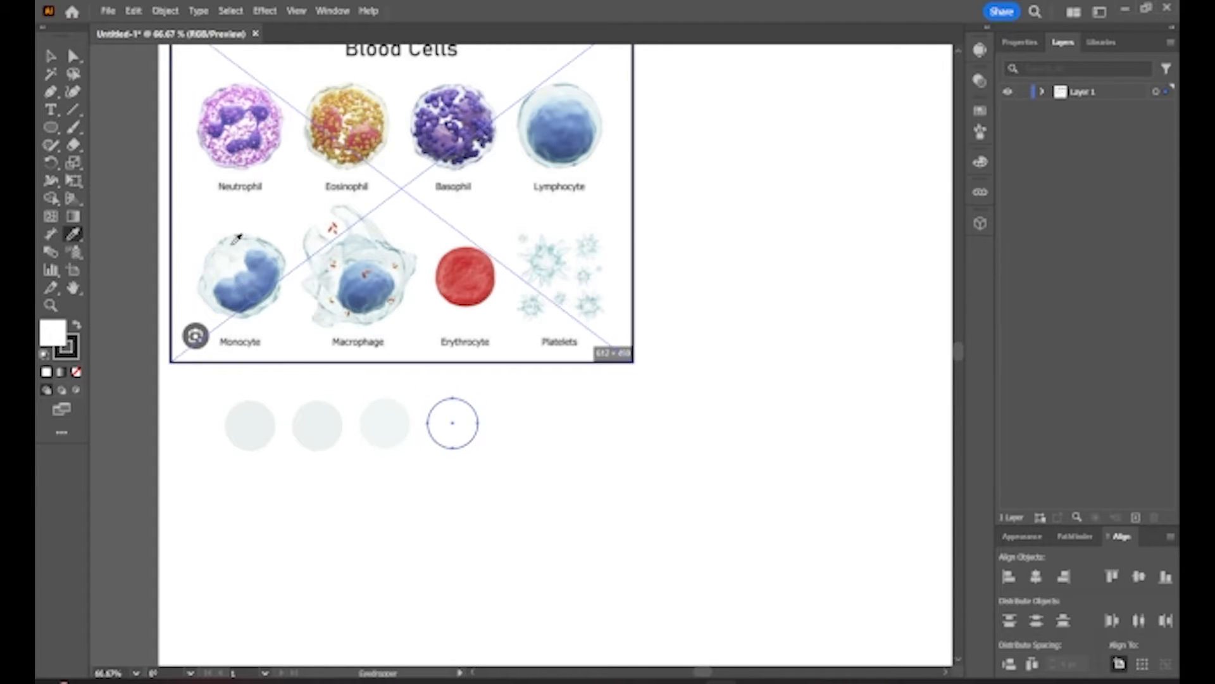
click(263, 235)
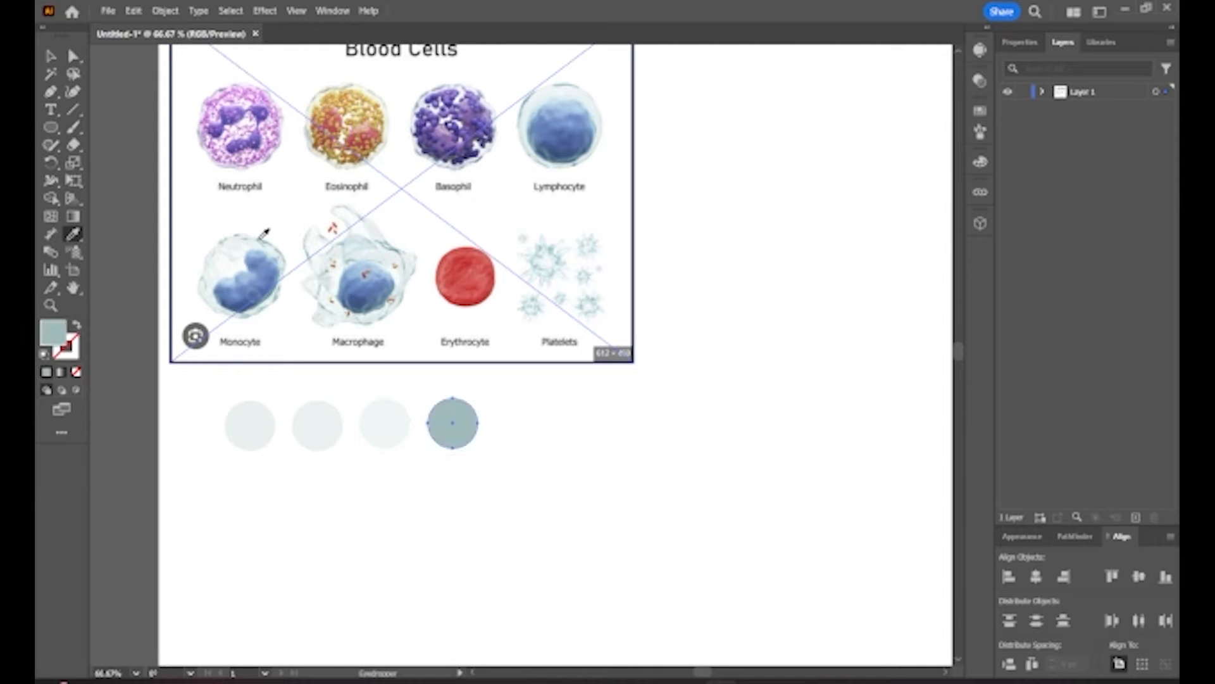
key(v)
click(487, 493)
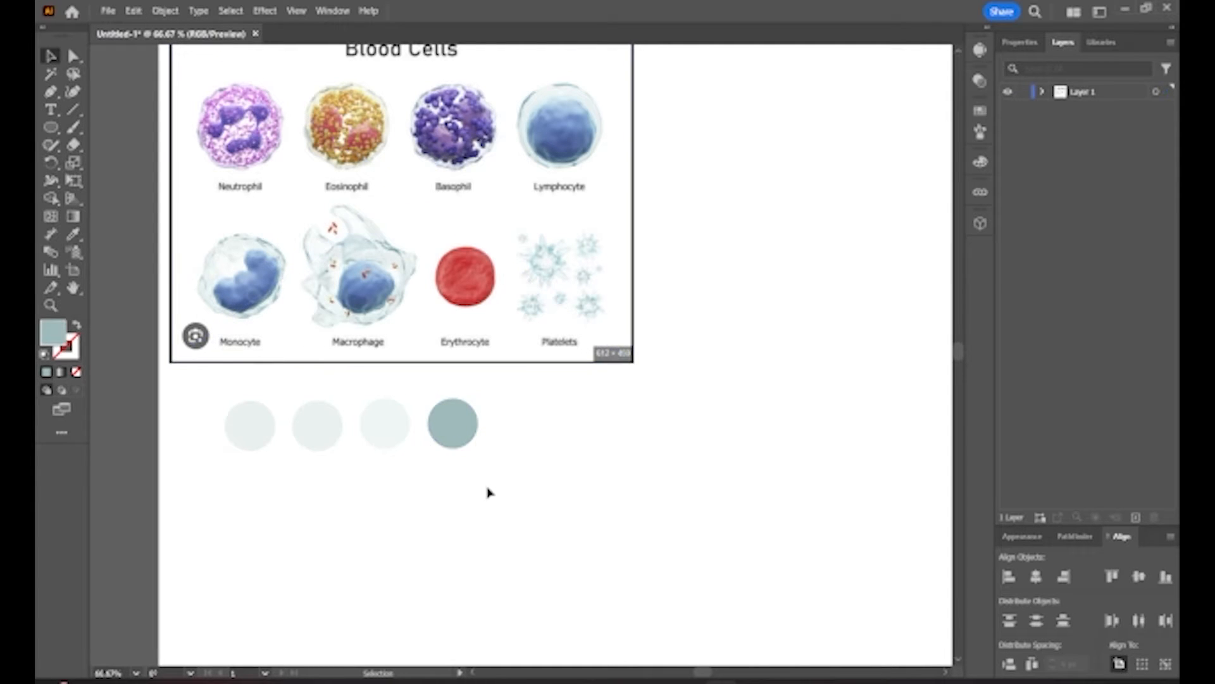
Resample the third circle's fill as a near-white tint from the monocyte's pale area
click(380, 423)
key(i)
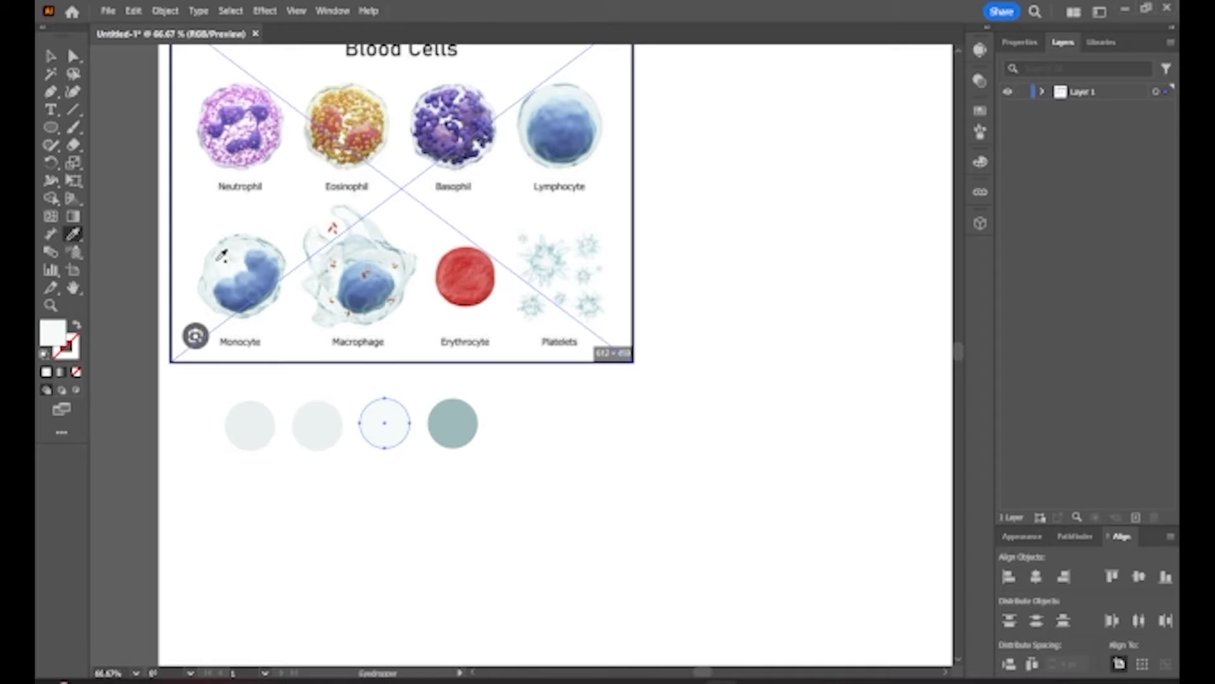
key(v)
click(418, 557)
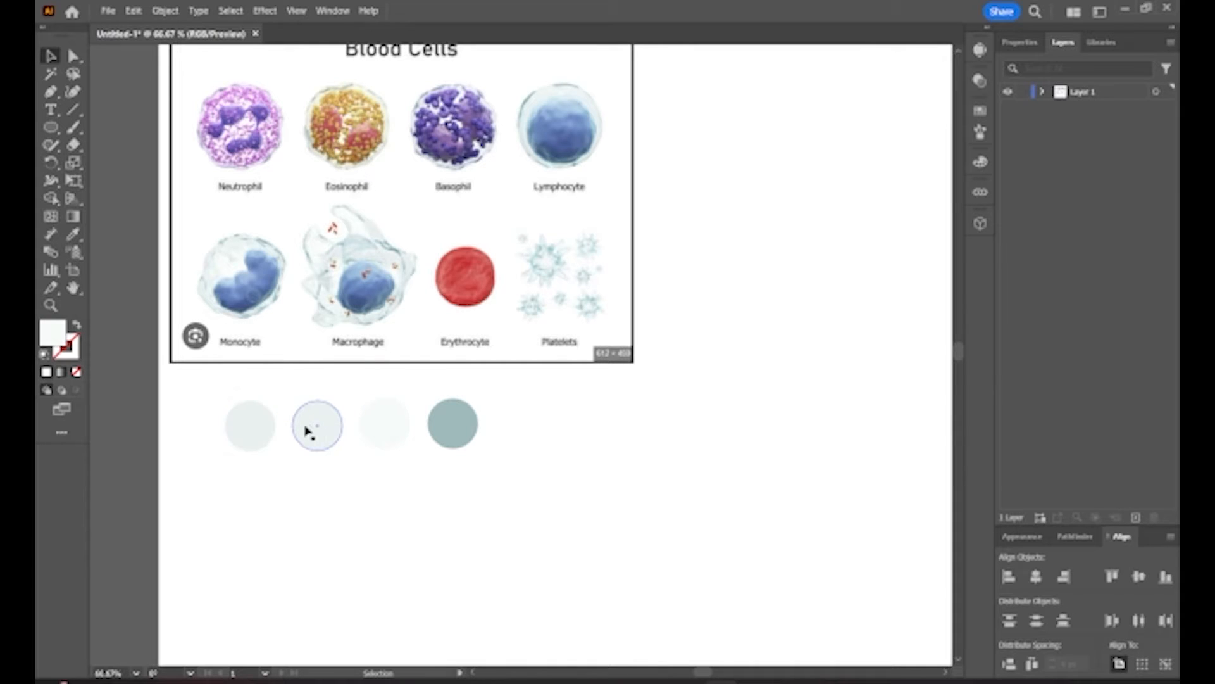
Move the second circle against the first to compare tints and resample its fill as a pale blue from the monocyte
drag(306, 431, 273, 425)
click(333, 537)
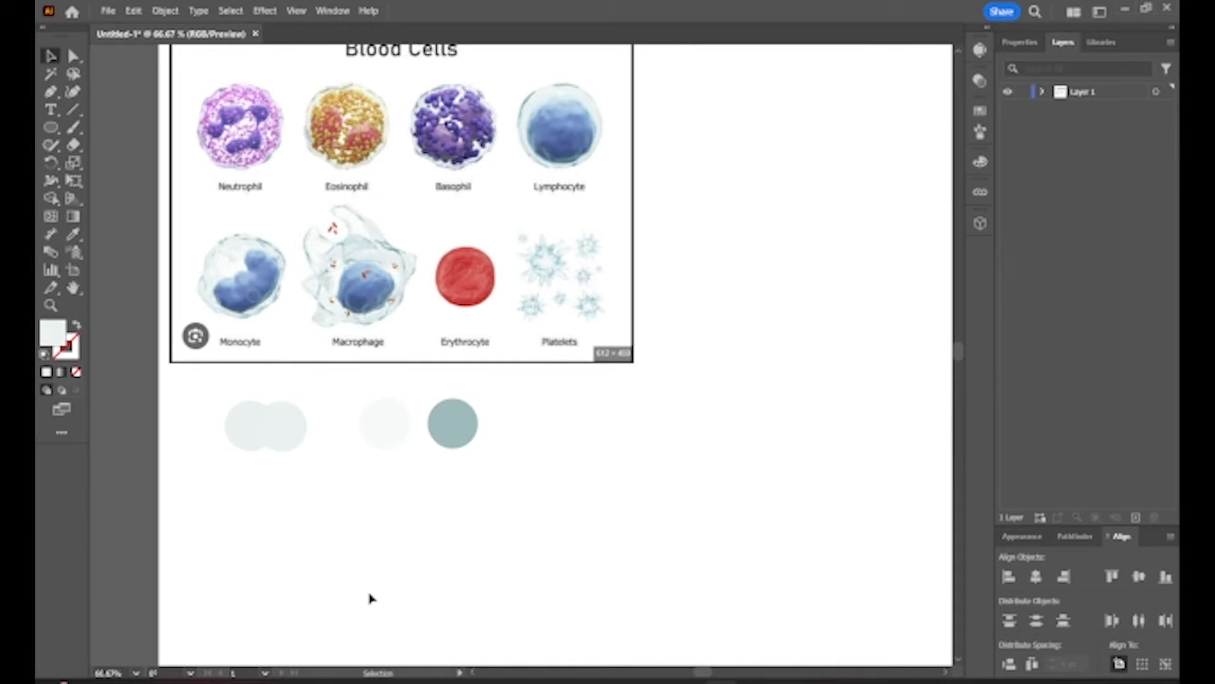
click(290, 441)
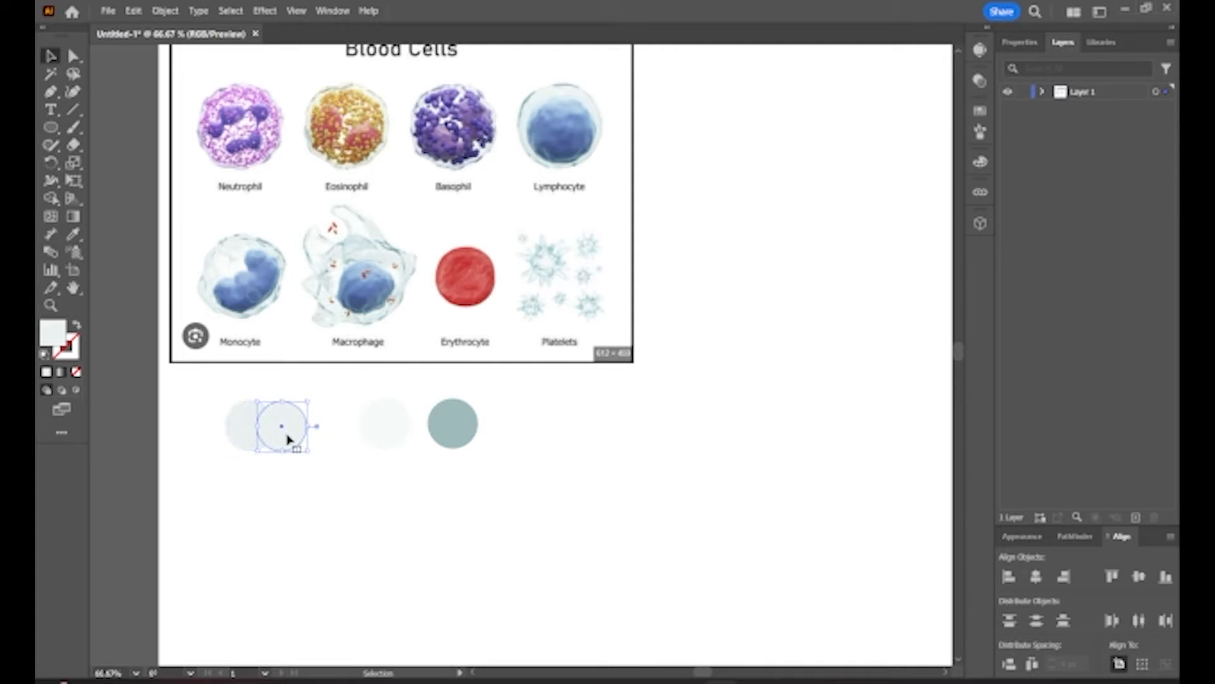
key(i)
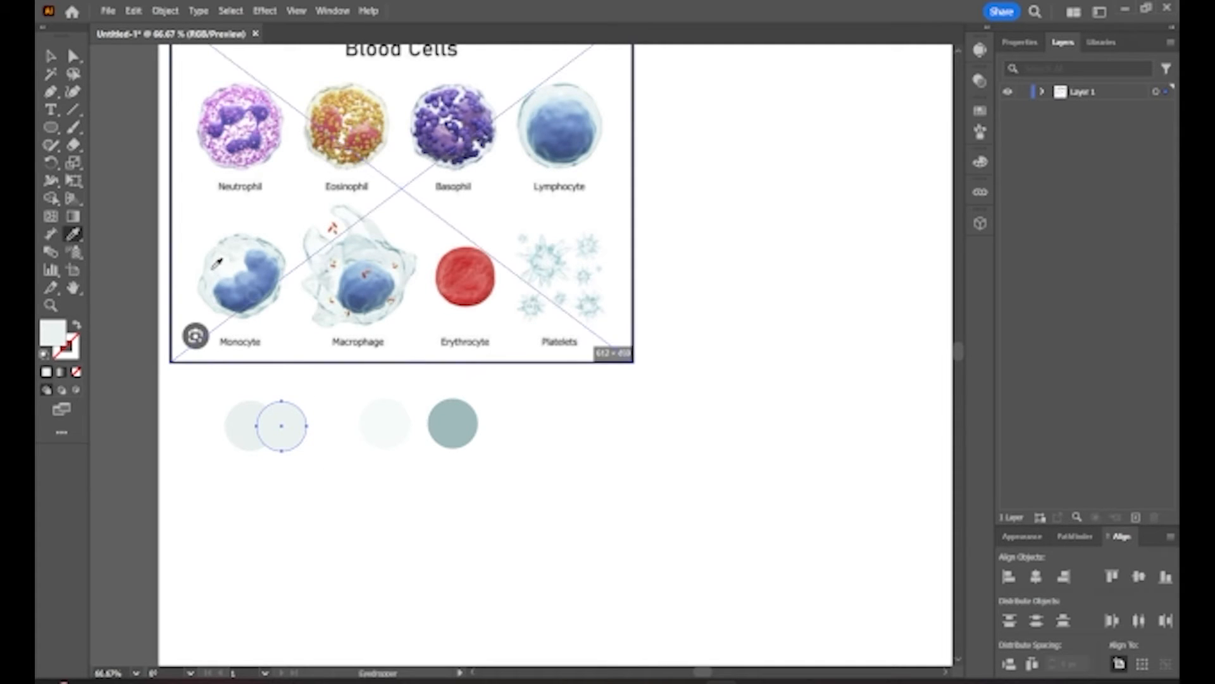
key(v)
click(378, 560)
Arrange the four colour swatch circles in an aligned, evenly spaced row below the reference image
drag(407, 440, 329, 441)
drag(441, 432, 330, 441)
click(420, 523)
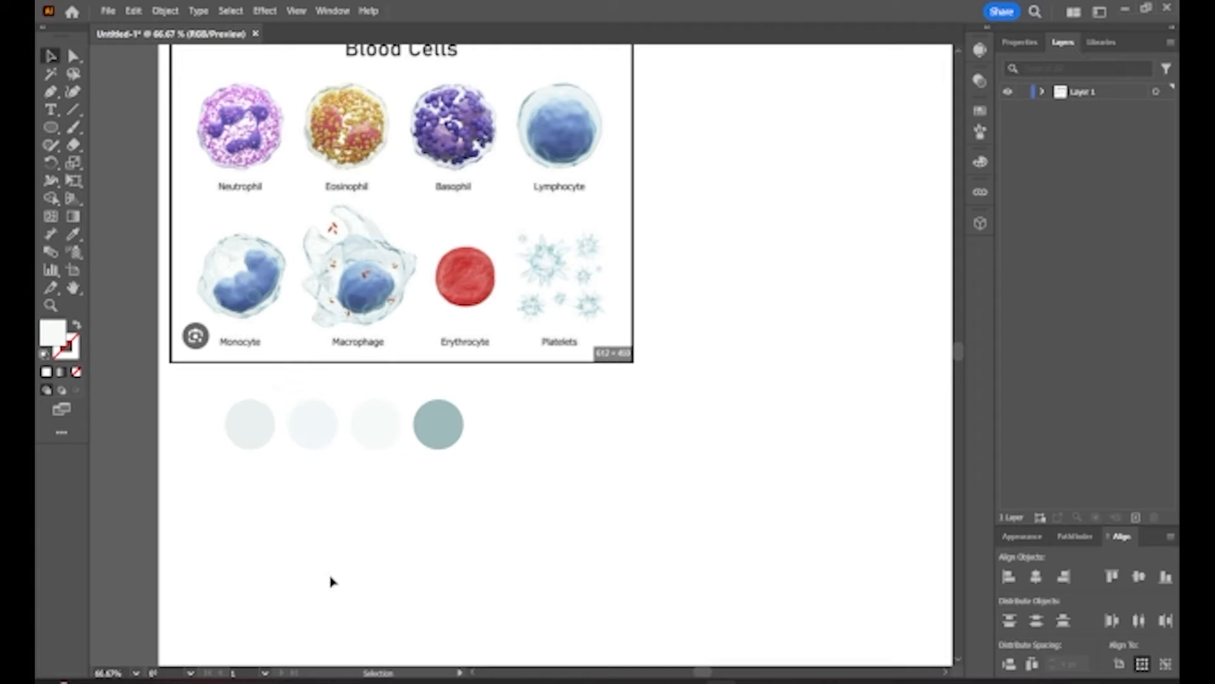
Draw a large circle about 269 px in diameter below the colour swatches for the cell body
key(l)
mouse_move(254, 518)
mouse_down()
mouse_move(427, 672)
mouse_move(431, 658)
mouse_move(497, 636)
mouse_move(448, 608)
mouse_up()
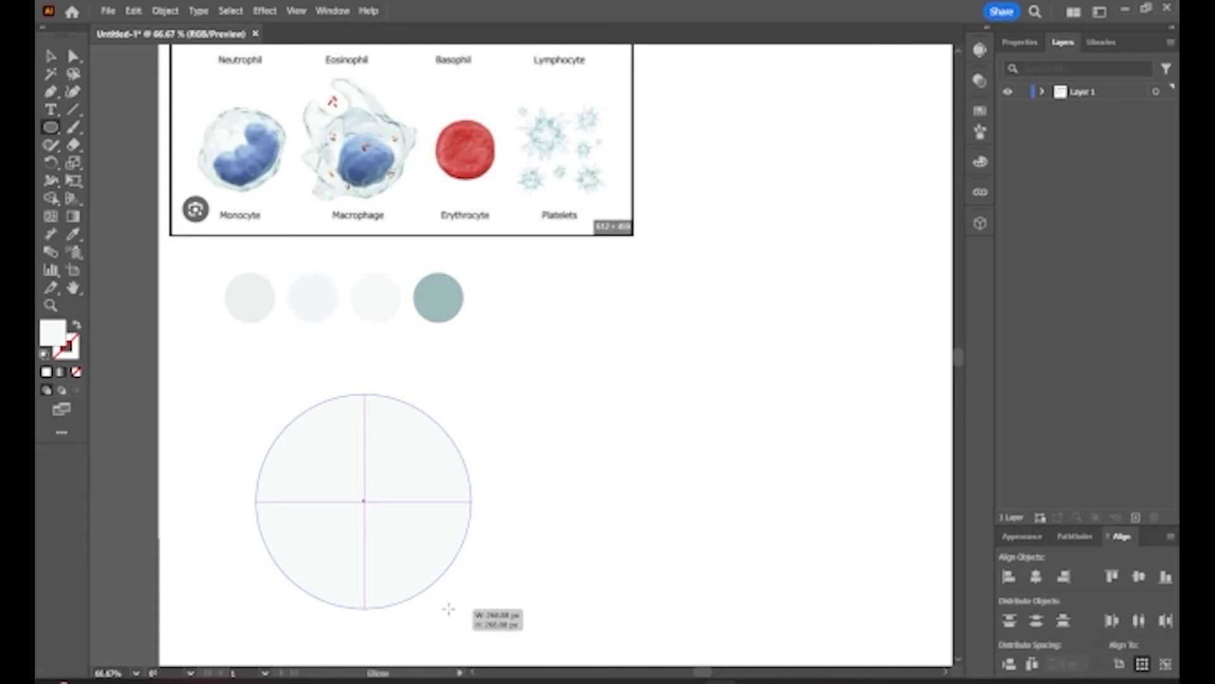
drag(448, 609, 448, 609)
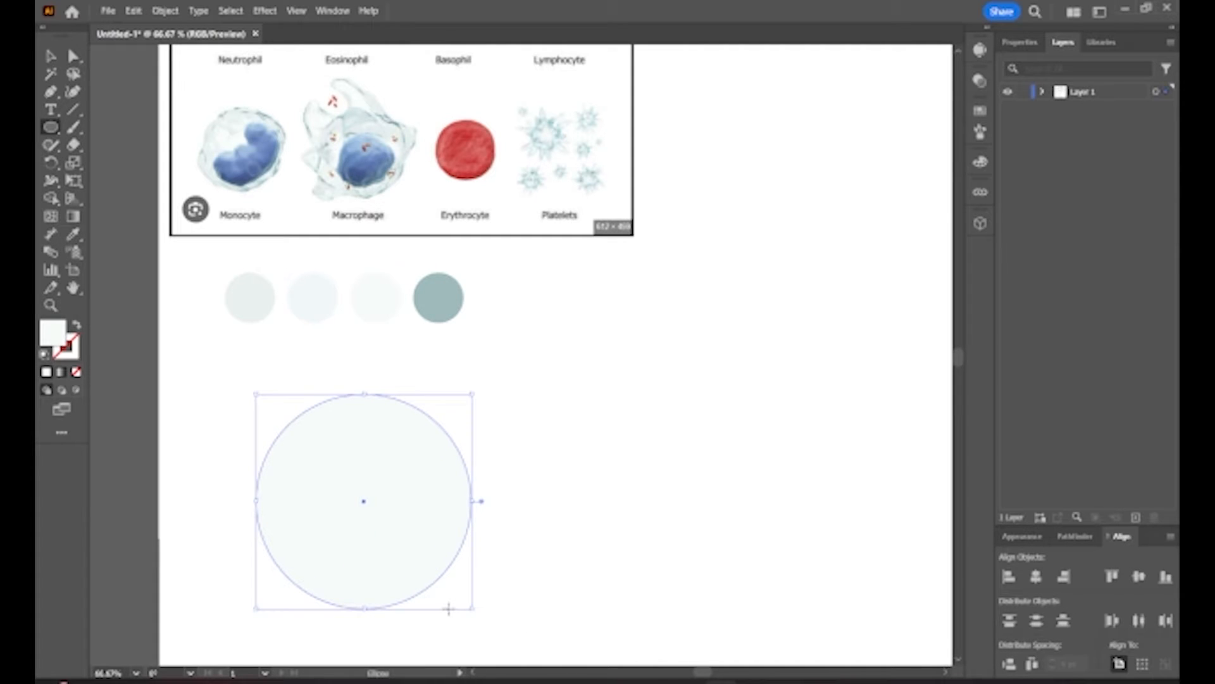
key(v)
click(606, 546)
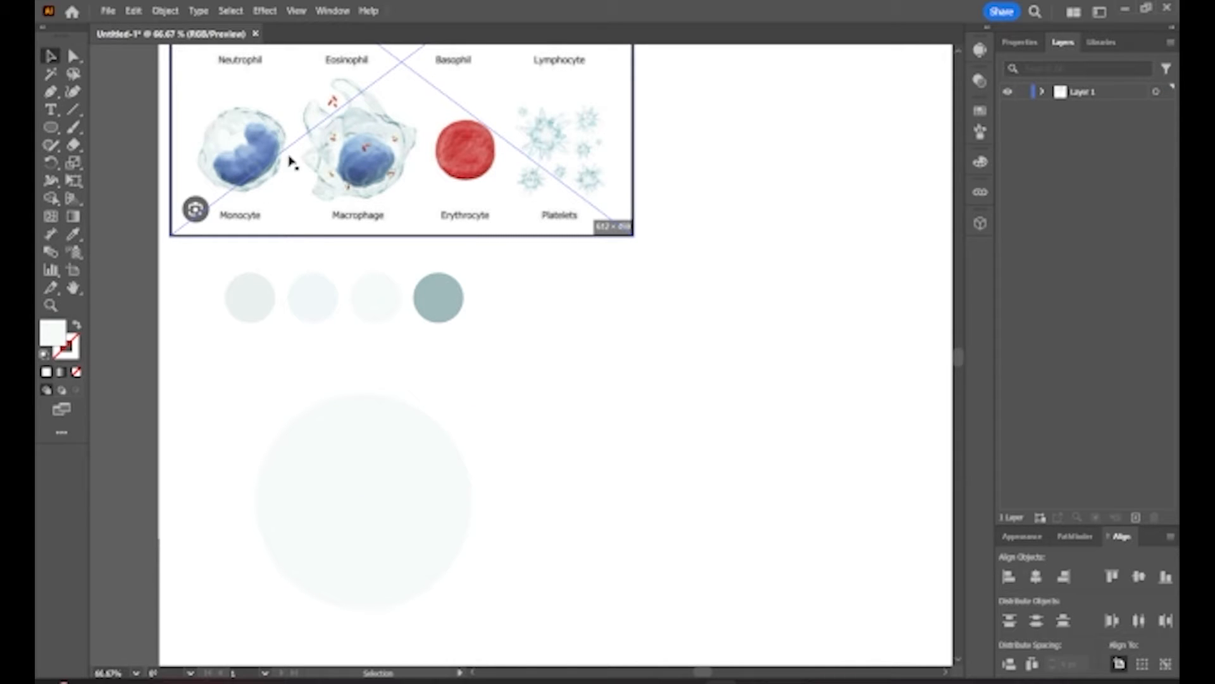
Fill the large circle with the pale grey of the first colour swatch
click(1019, 43)
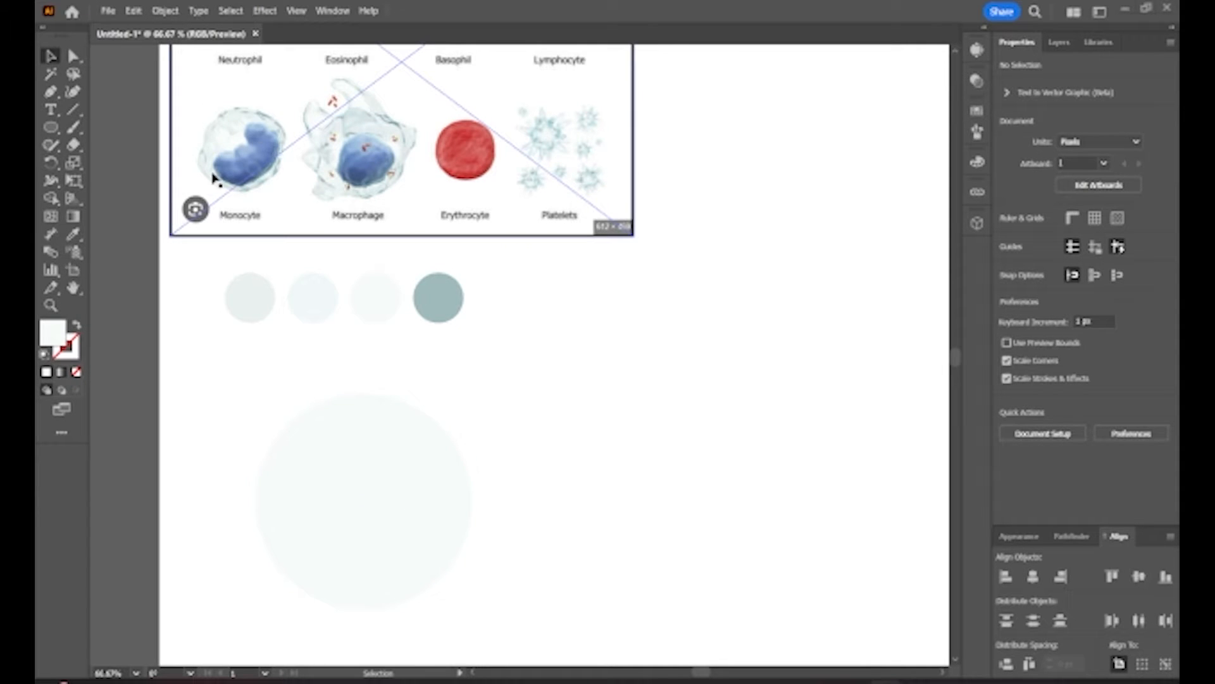
click(402, 453)
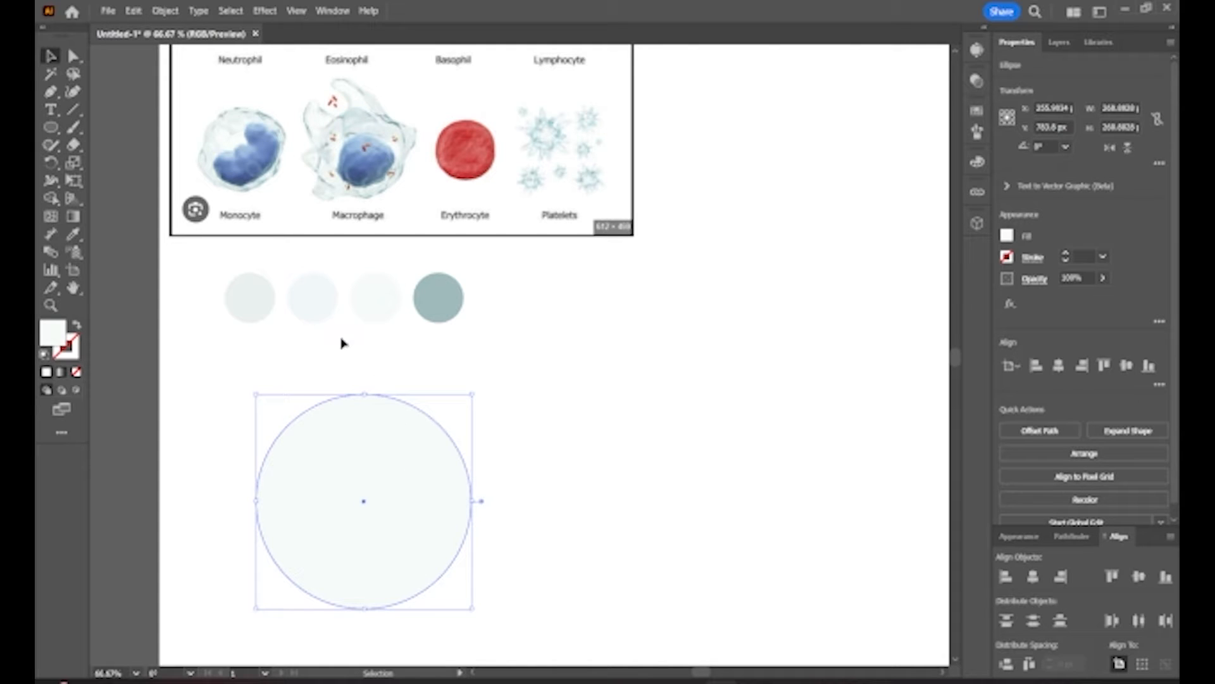
key(i)
click(253, 283)
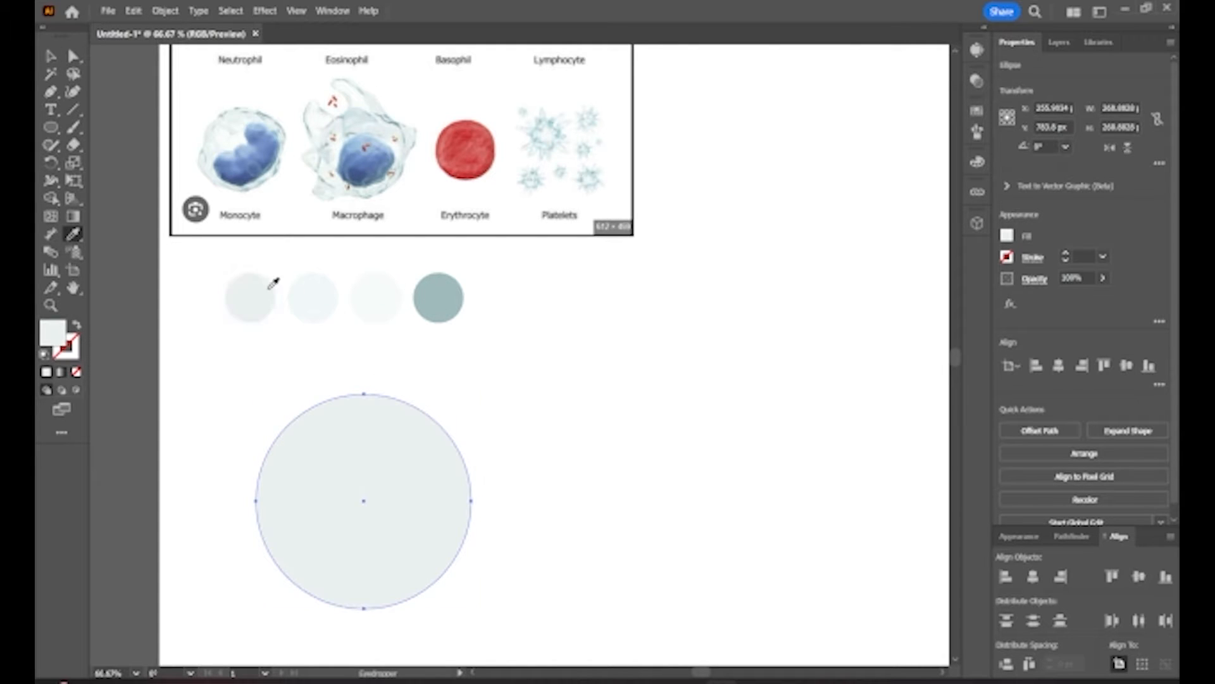
key(v)
click(593, 485)
Start a Roughen effect on the large cell body circle with a relative size of 2%
click(446, 514)
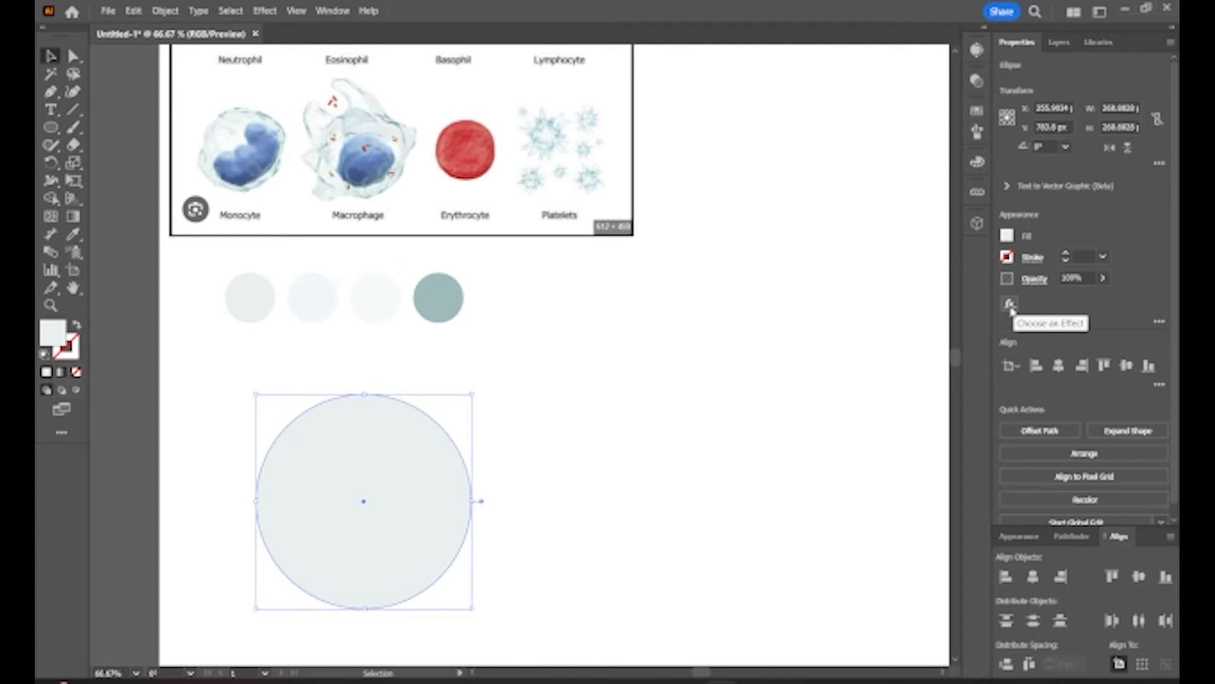
click(1010, 305)
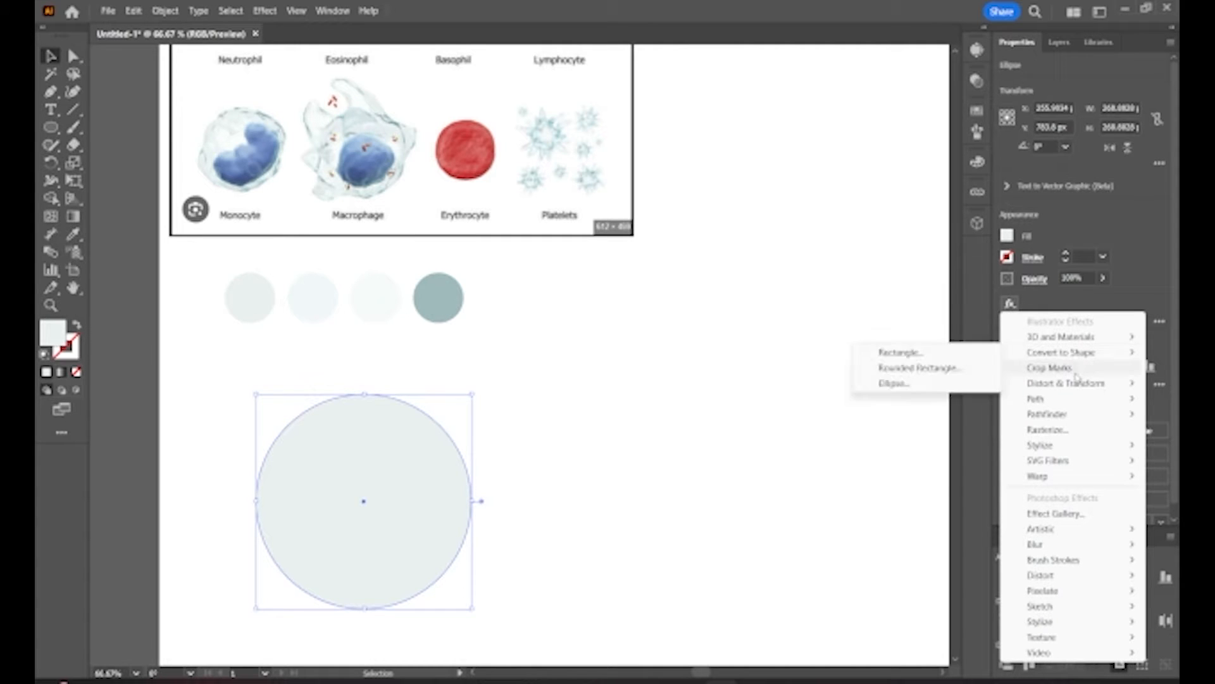
mouse_move(1076, 384)
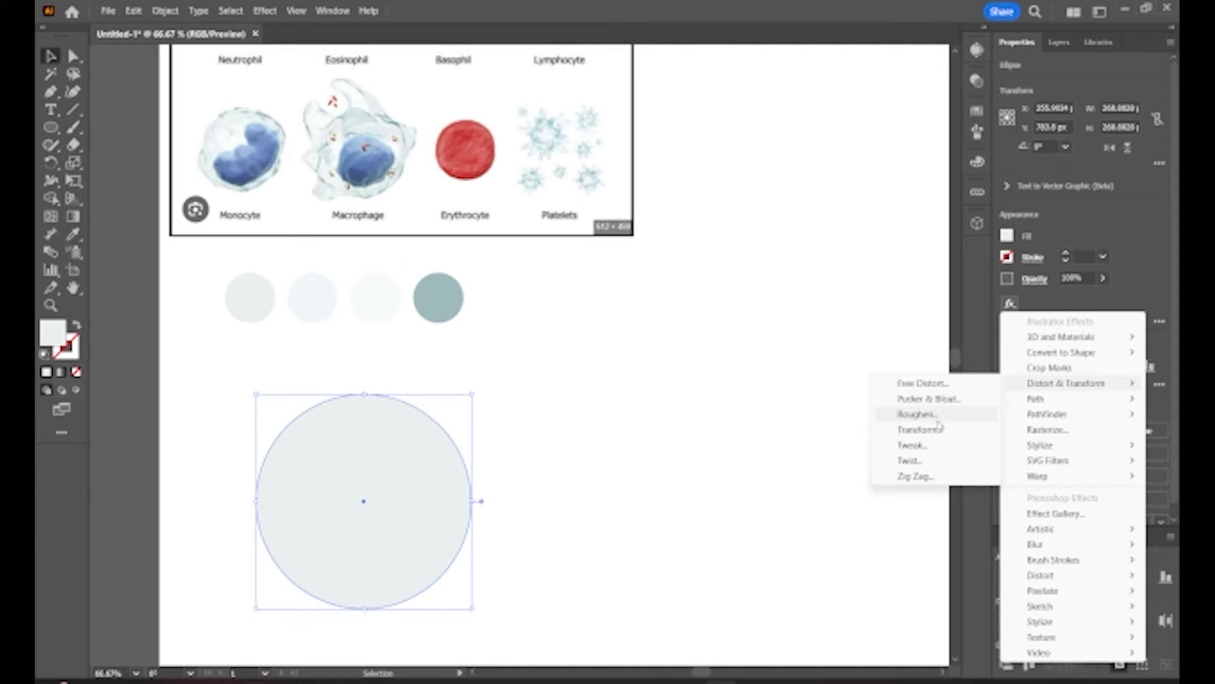
click(918, 415)
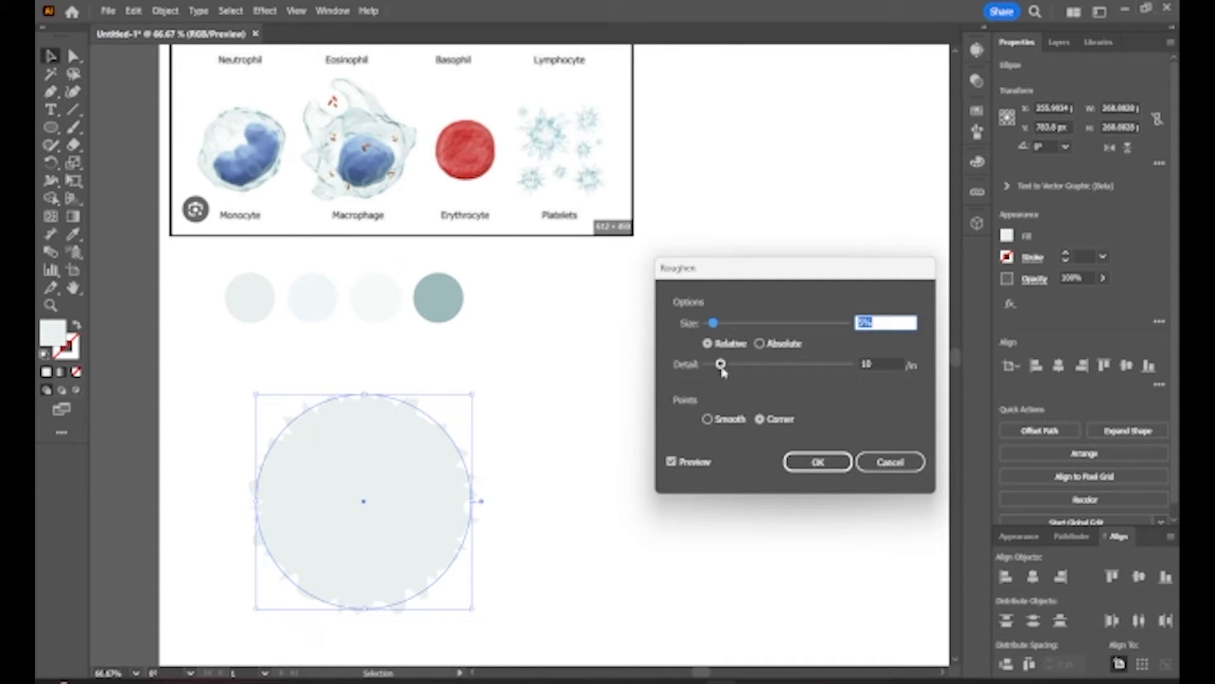
drag(713, 323, 710, 325)
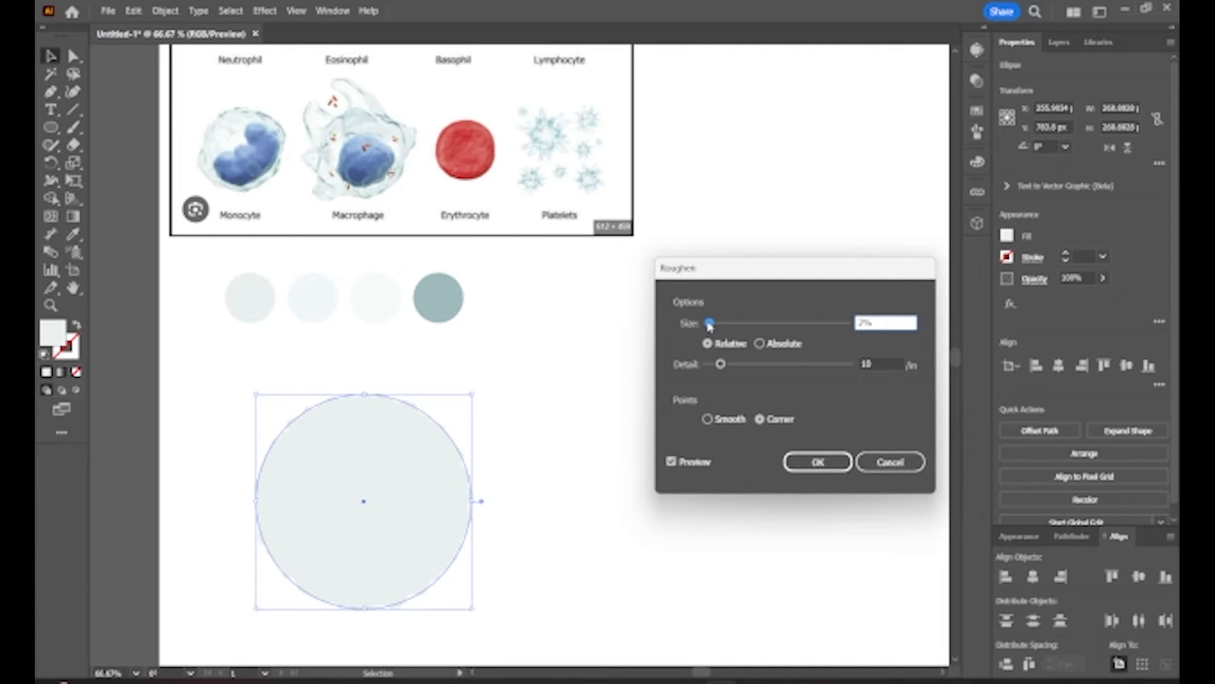
click(709, 325)
drag(710, 325, 710, 326)
Lower the Roughen detail to a few points per inch, use smooth points and apply the effect
drag(721, 365, 719, 365)
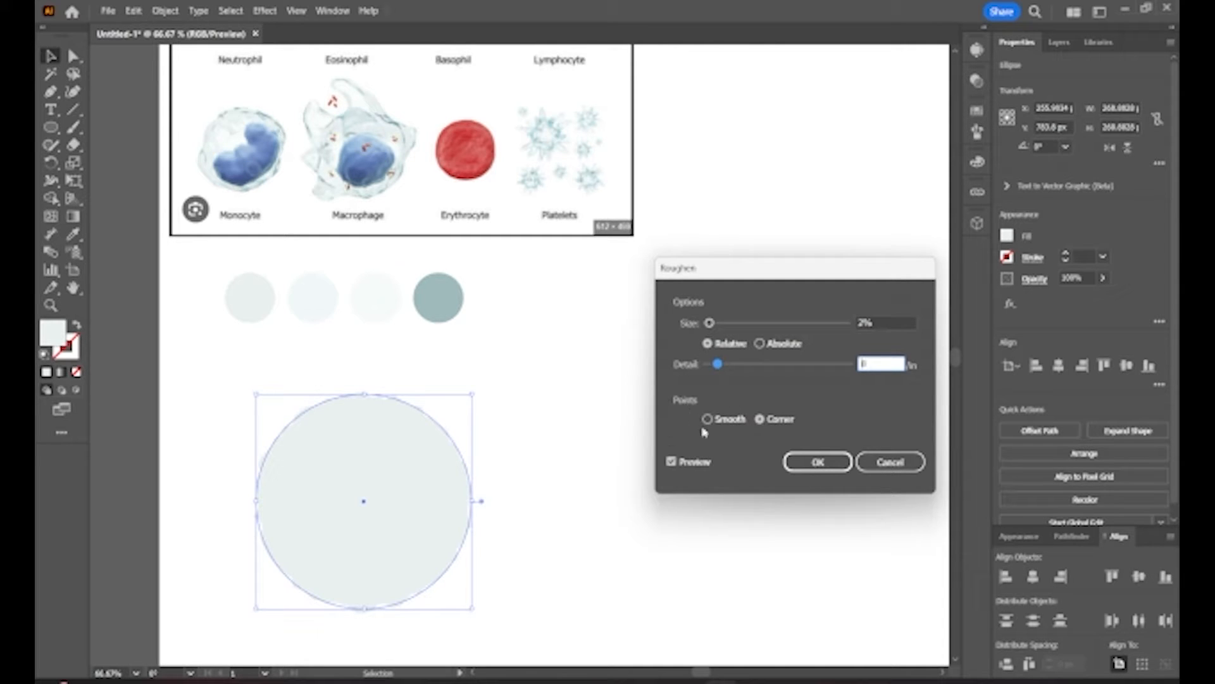
click(707, 419)
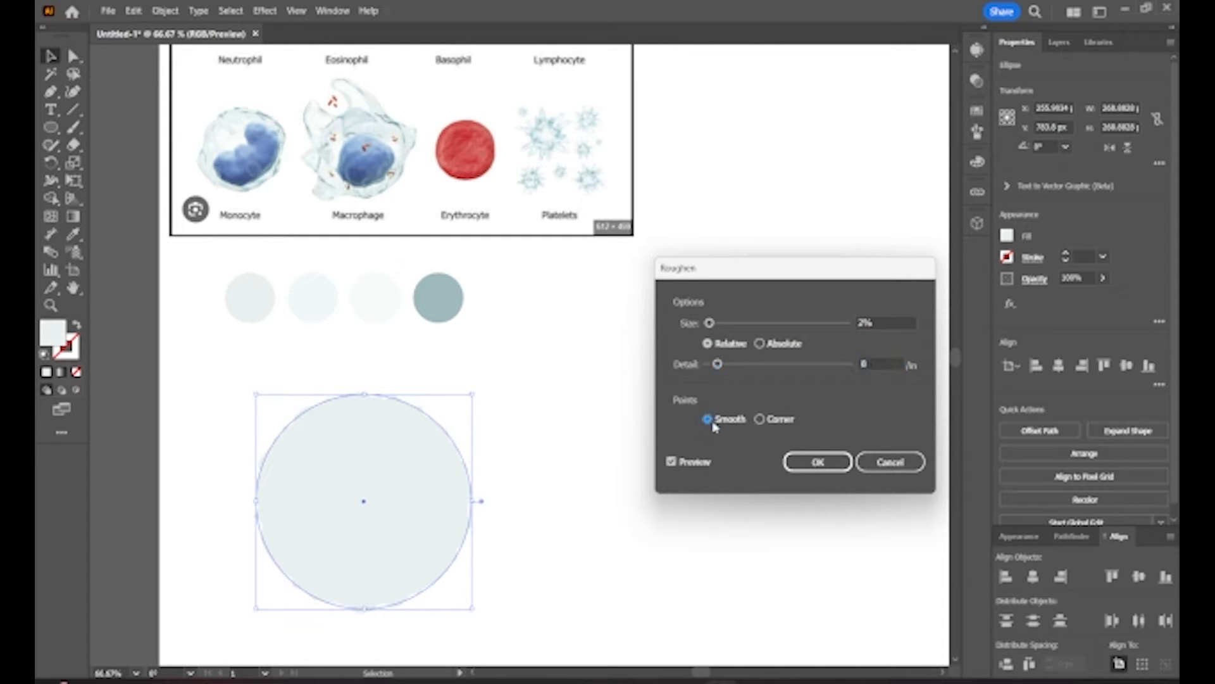
click(717, 365)
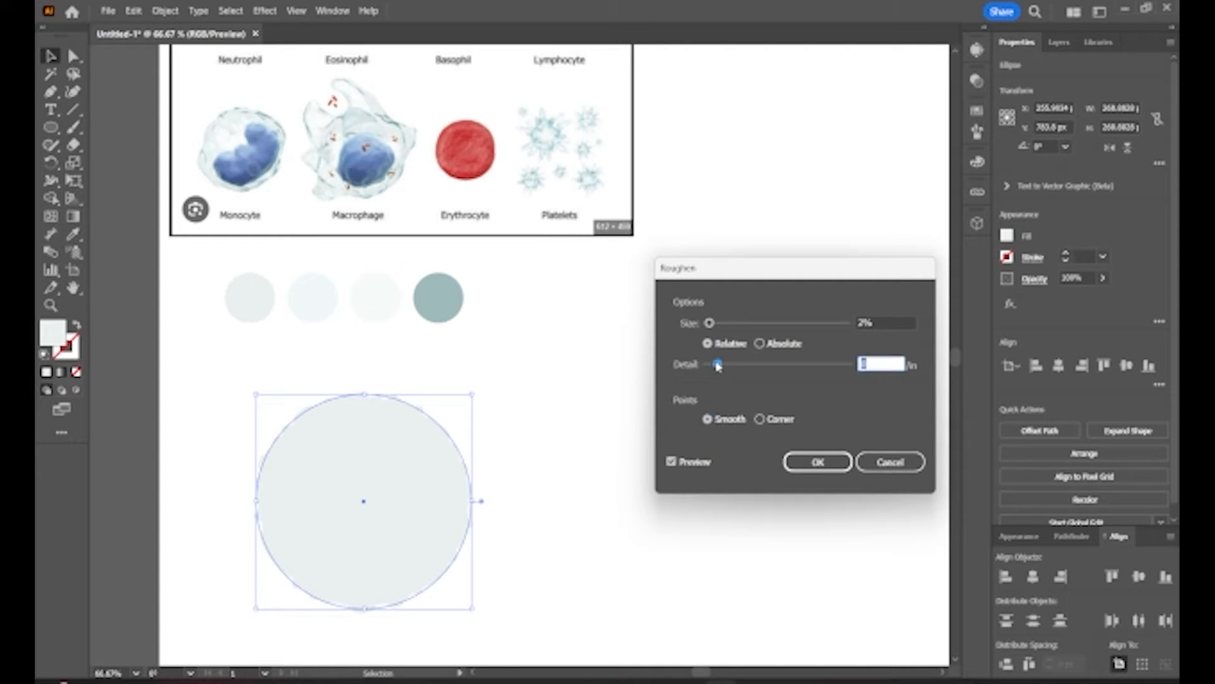
drag(717, 365, 708, 365)
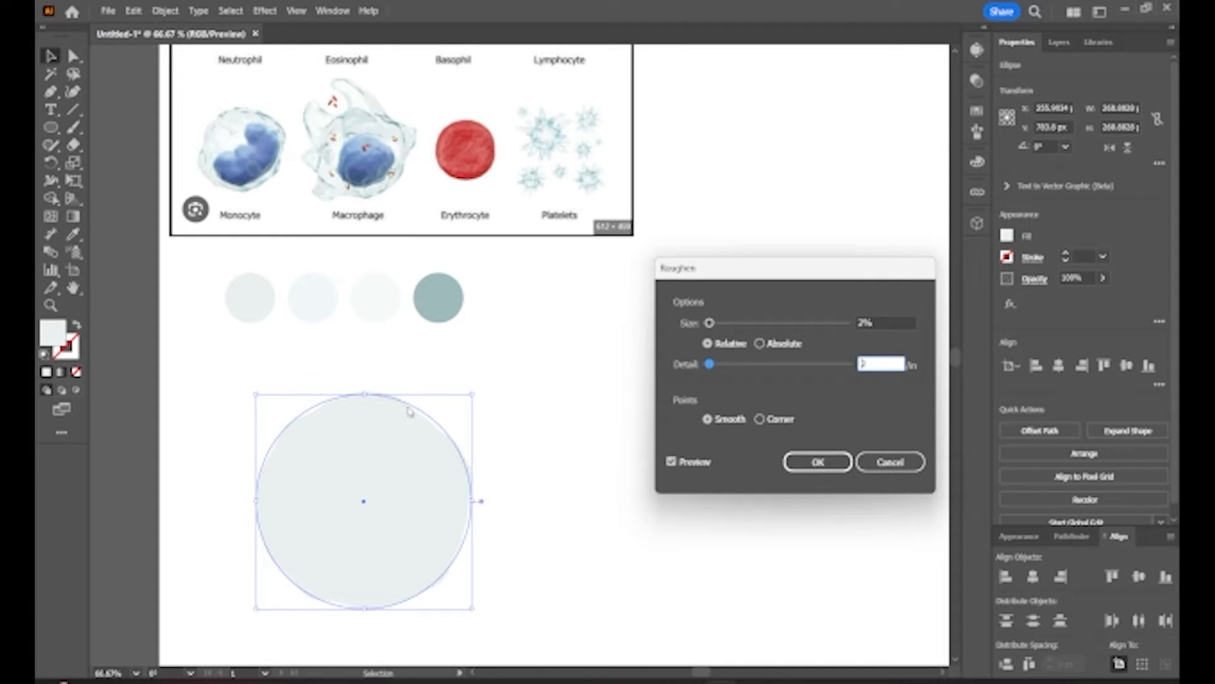
click(818, 462)
click(634, 451)
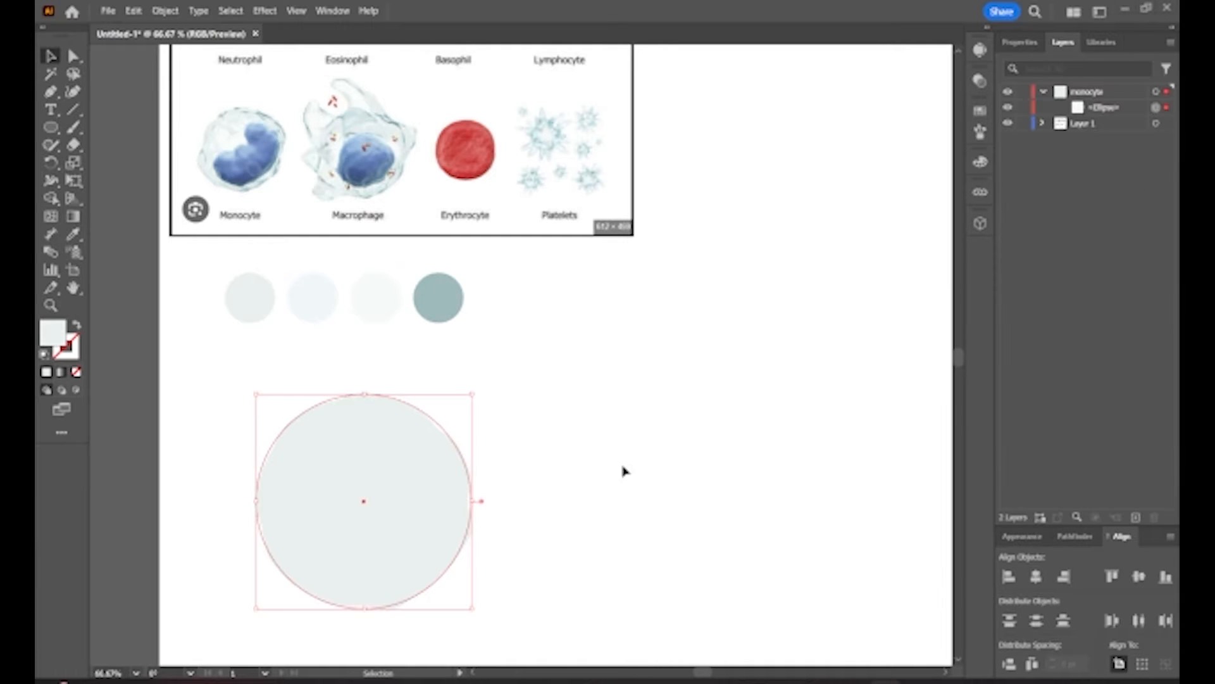
click(581, 462)
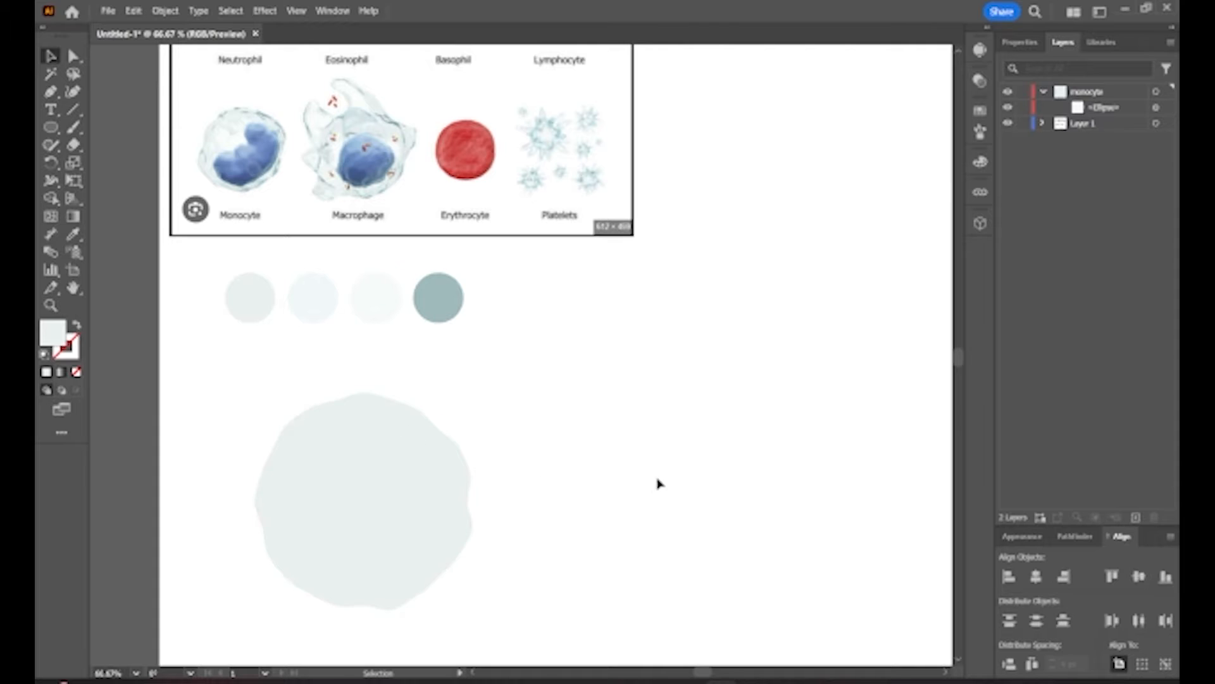
Expand the appearance of the roughened circle into an editable path
click(342, 457)
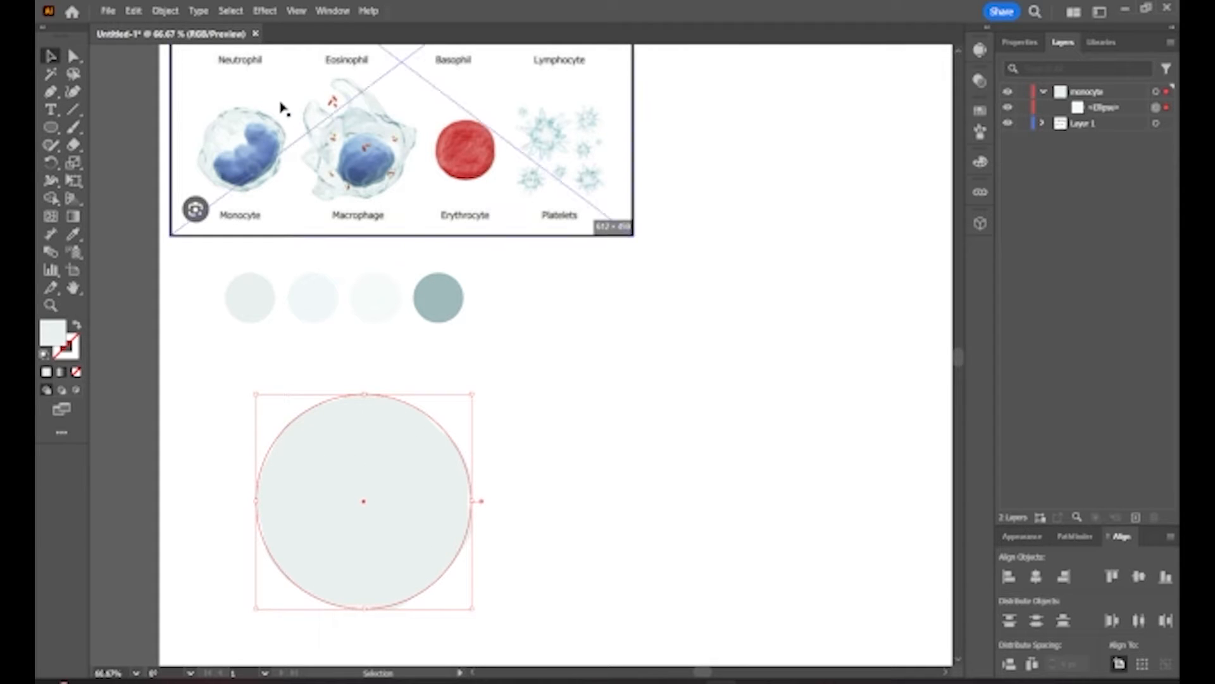
click(176, 13)
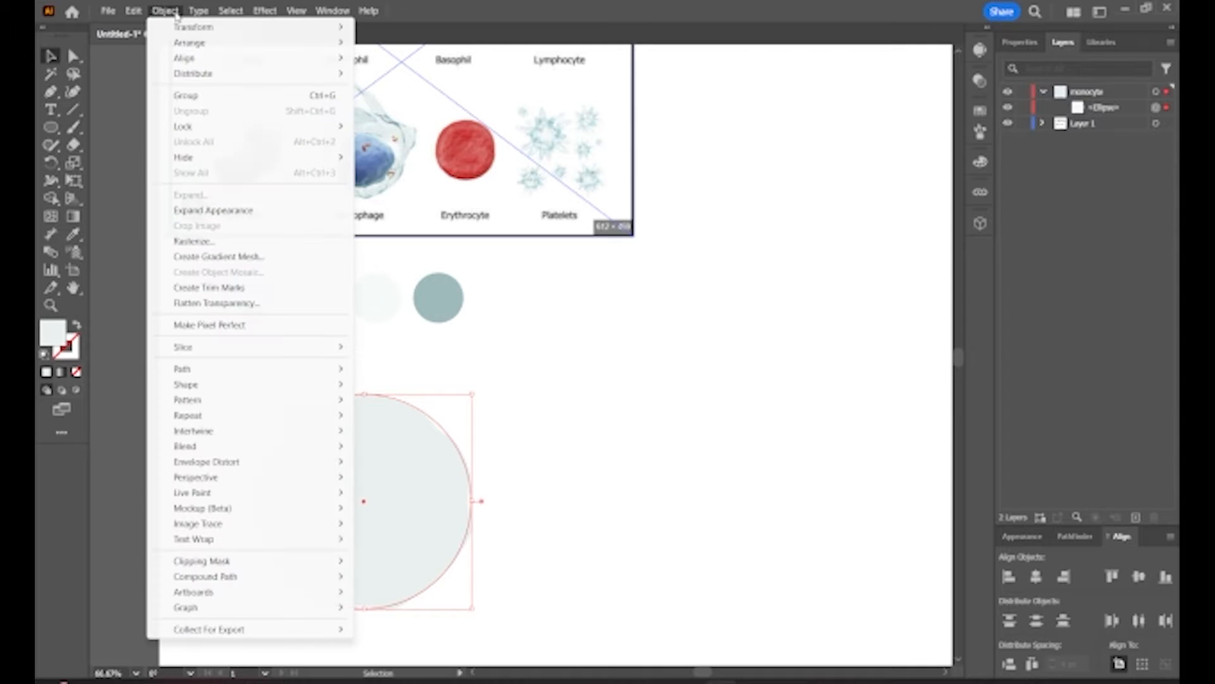
click(246, 210)
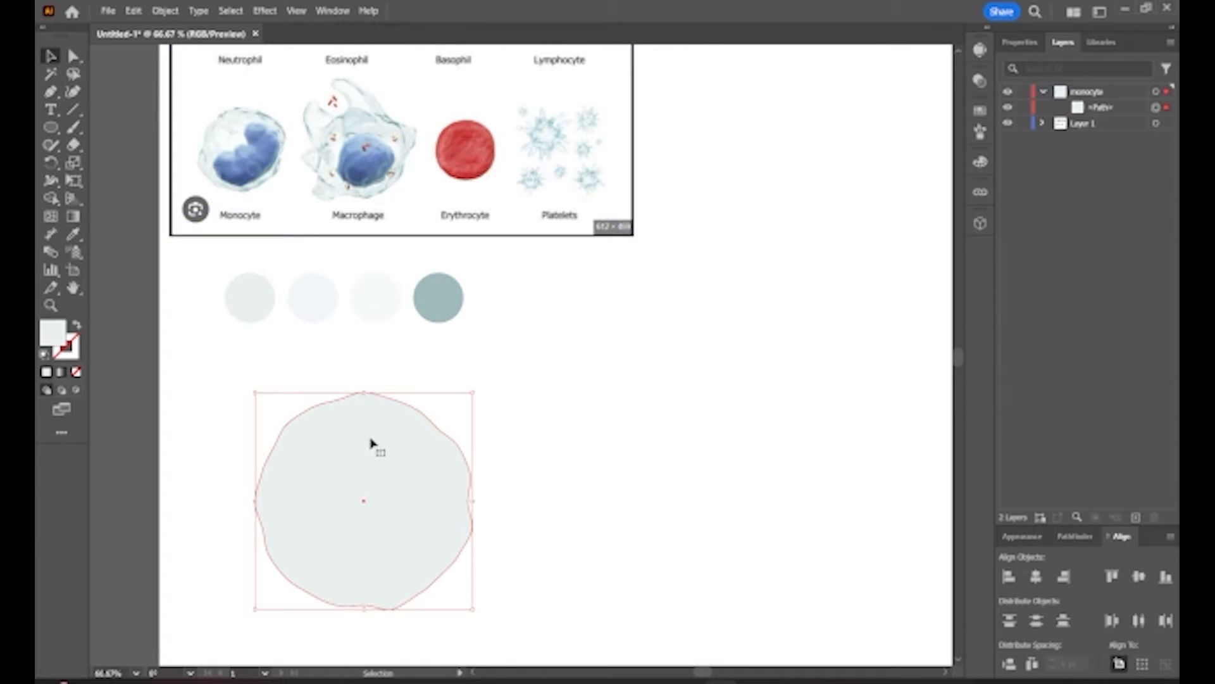
click(554, 449)
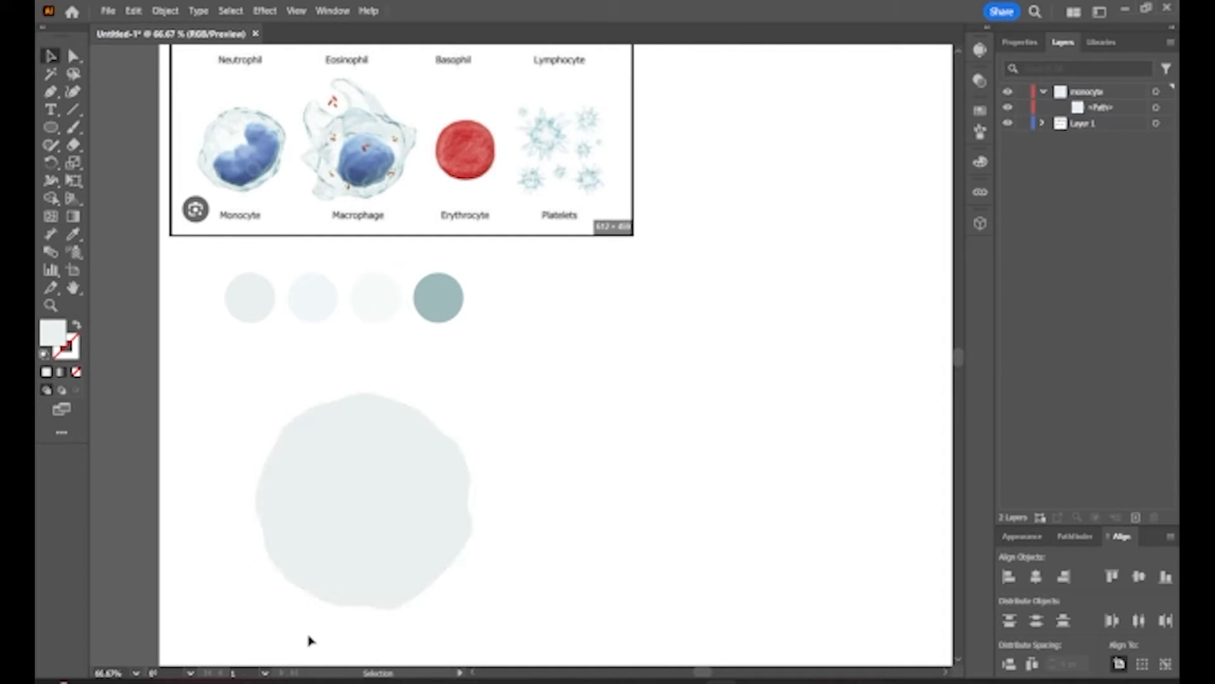
Examine the anchor points around the expanded cell outline up close
click(312, 598)
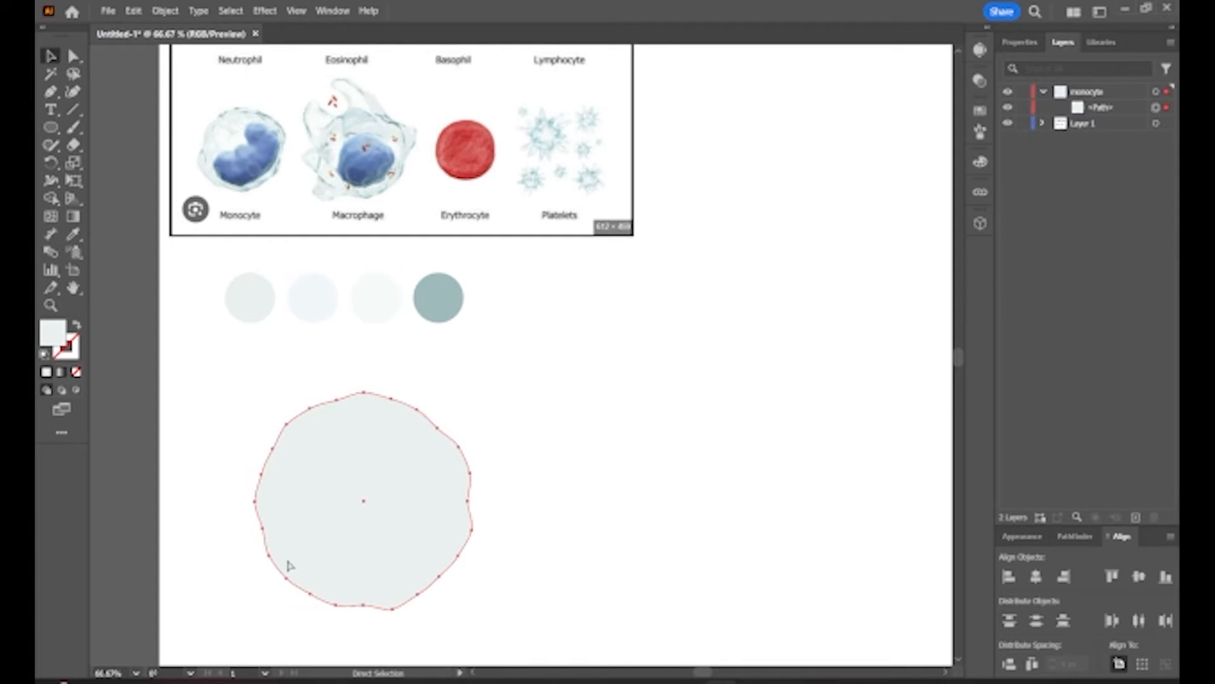
key(ctrl+equal)
key(ctrl+equal)
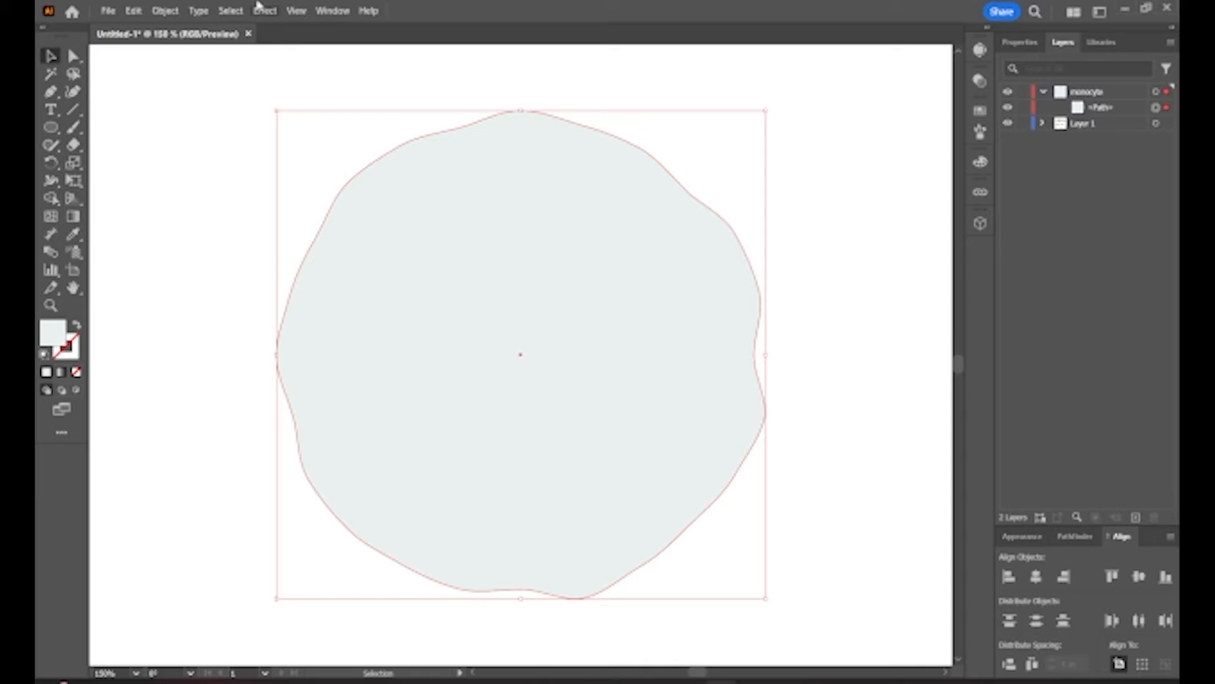
click(73, 57)
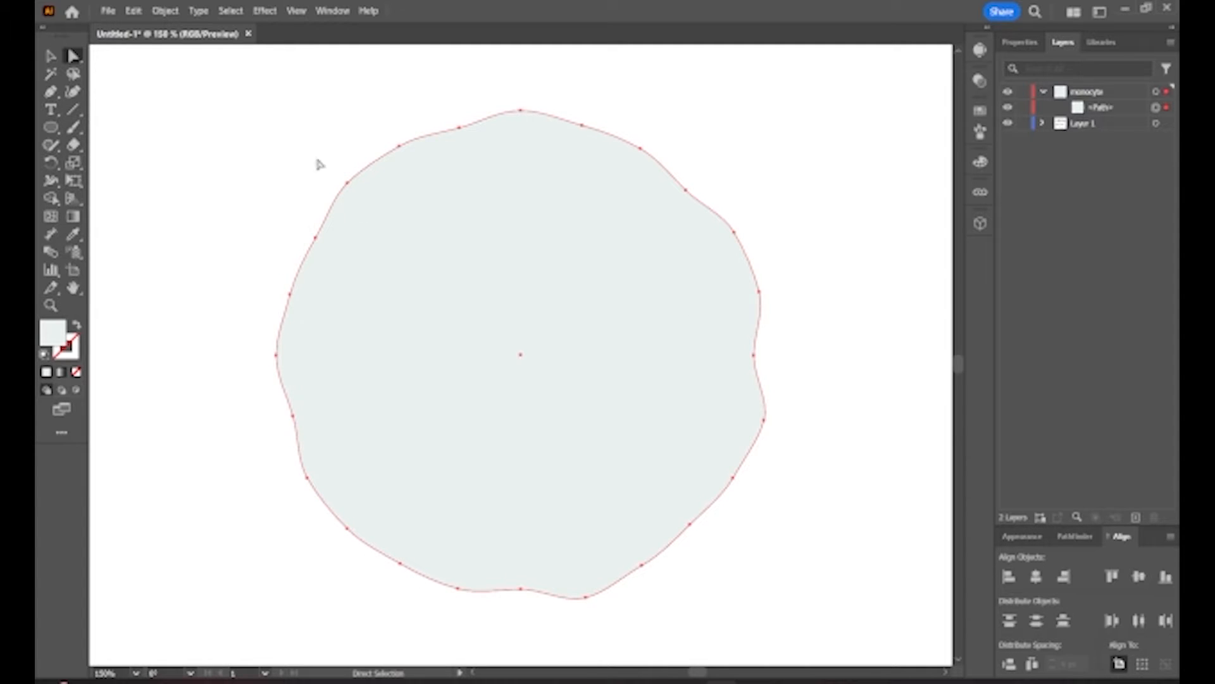
click(223, 183)
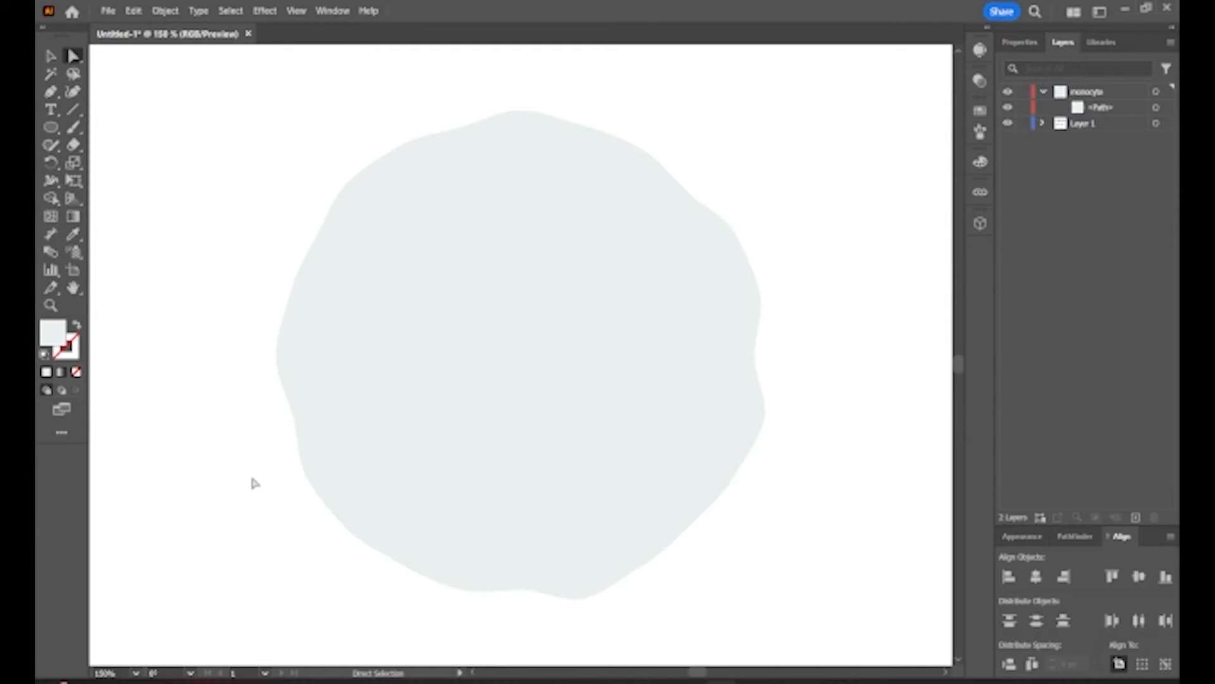
Paste two copies of the wavy cell shape directly in front of the original
key(v)
click(491, 367)
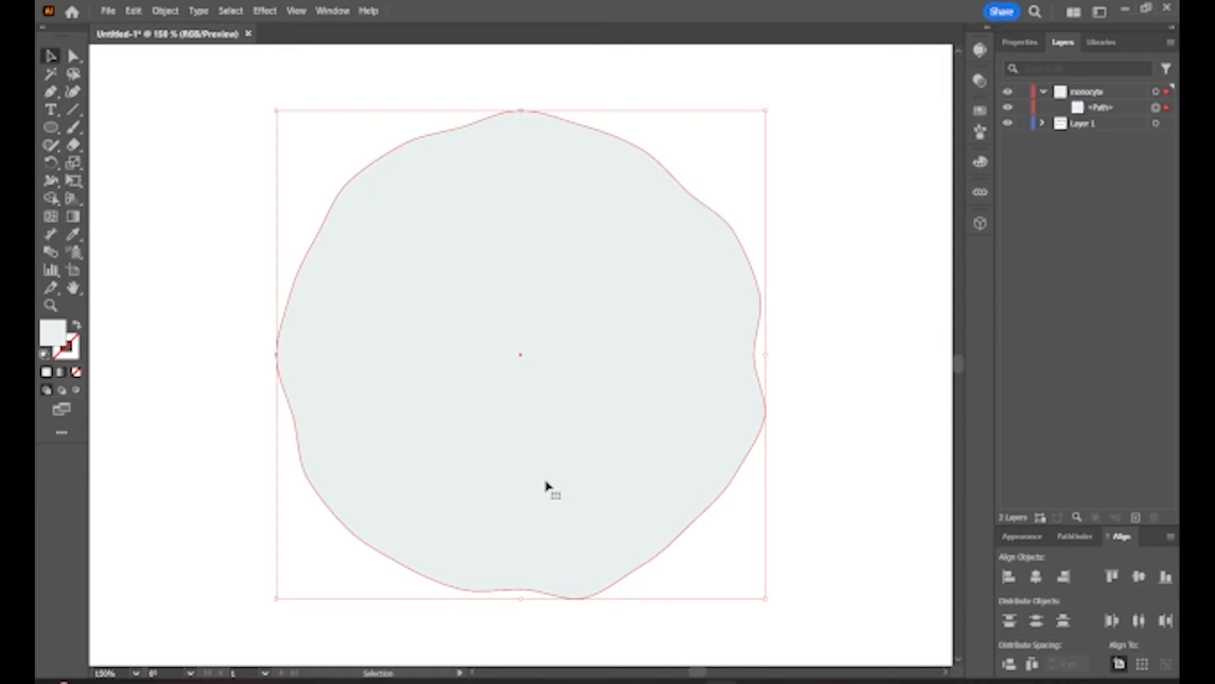
key(a)
key(v)
key(ctrl+c)
key(ctrl+f)
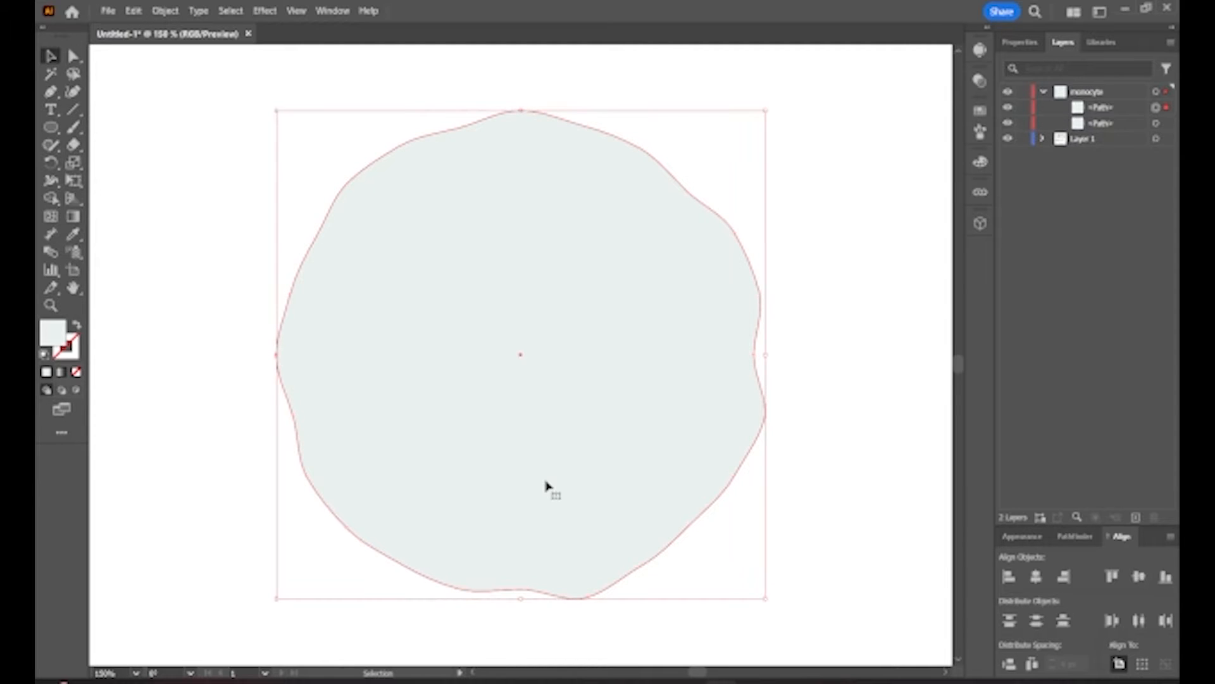
click(815, 233)
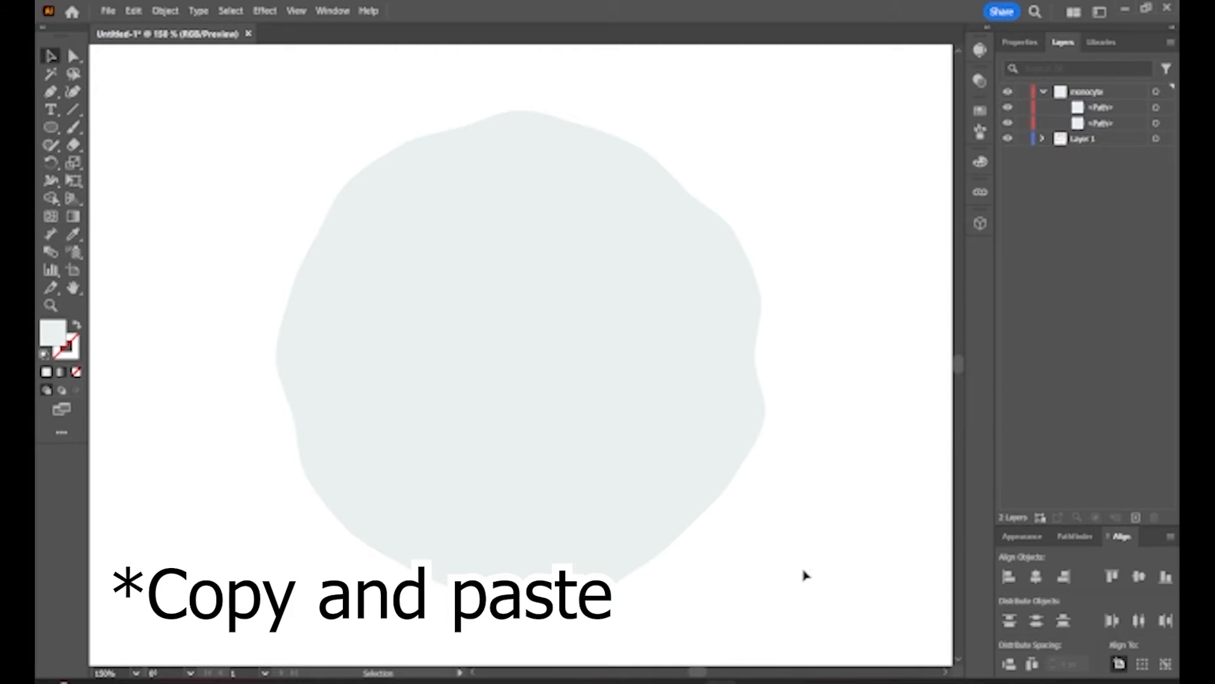
click(627, 355)
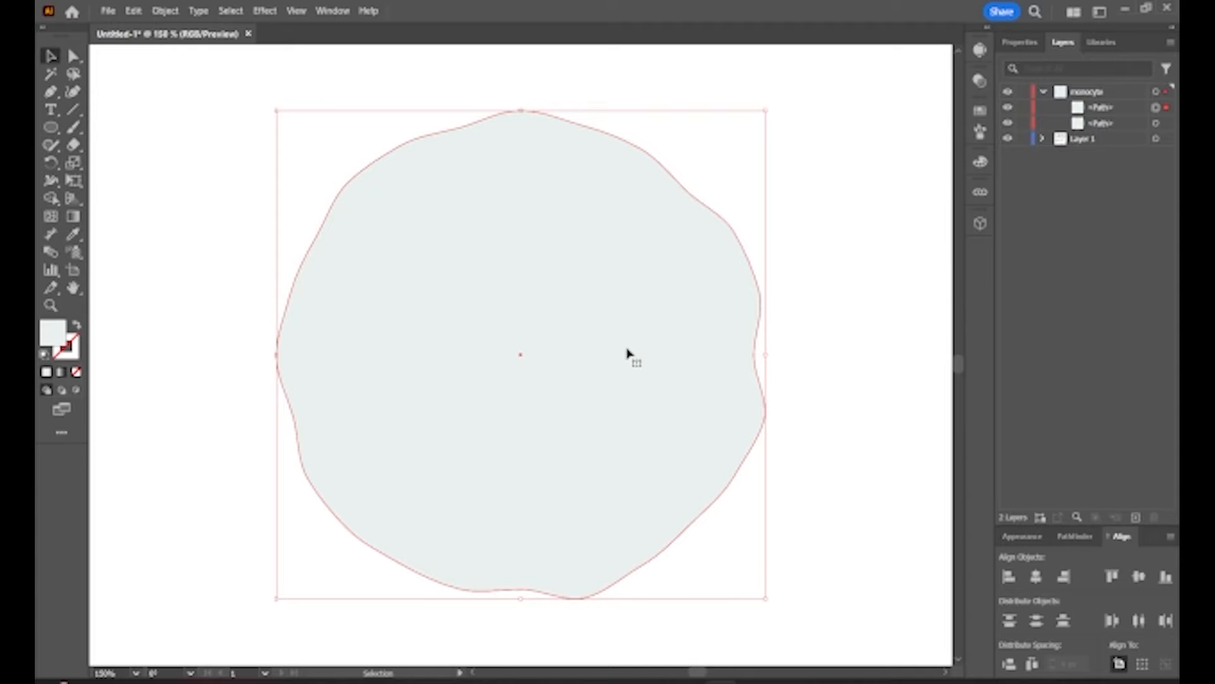
key(a)
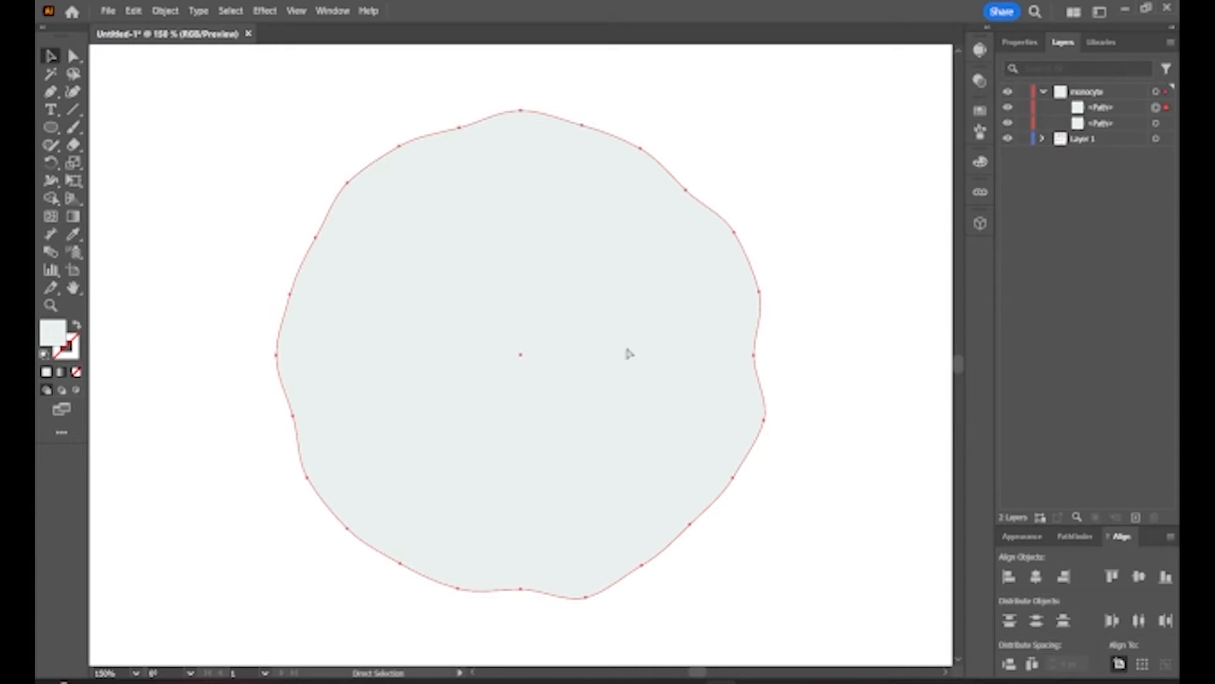
key(v)
key(ctrl+f)
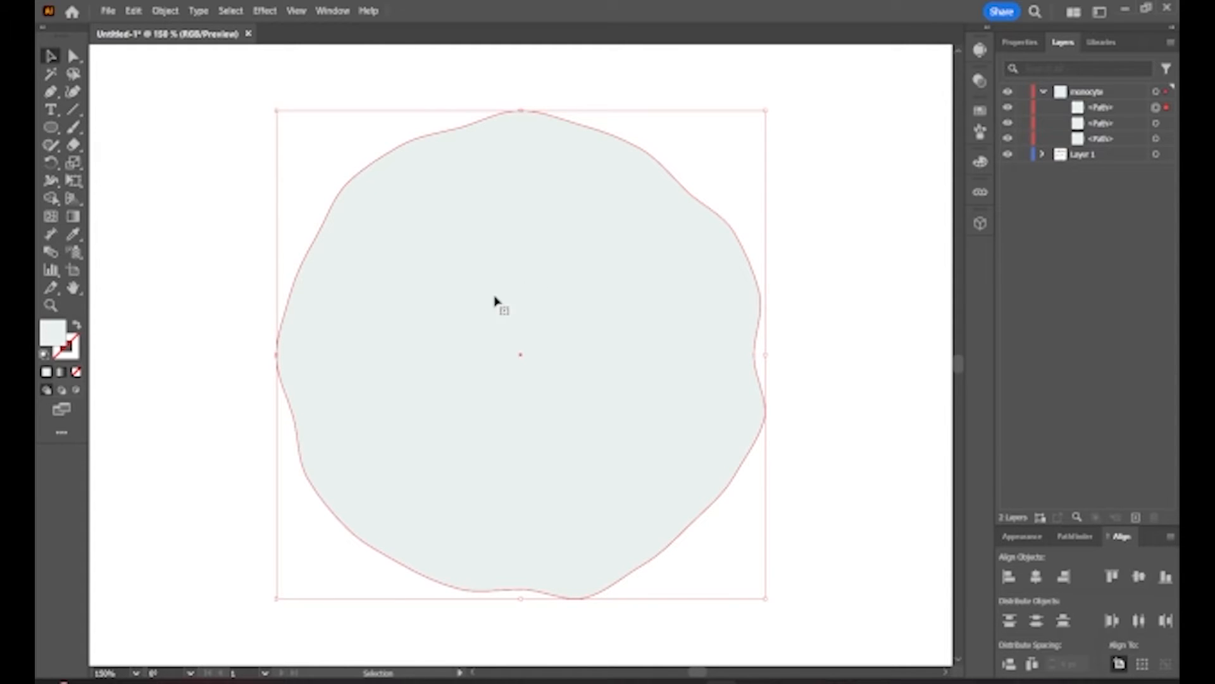
click(868, 302)
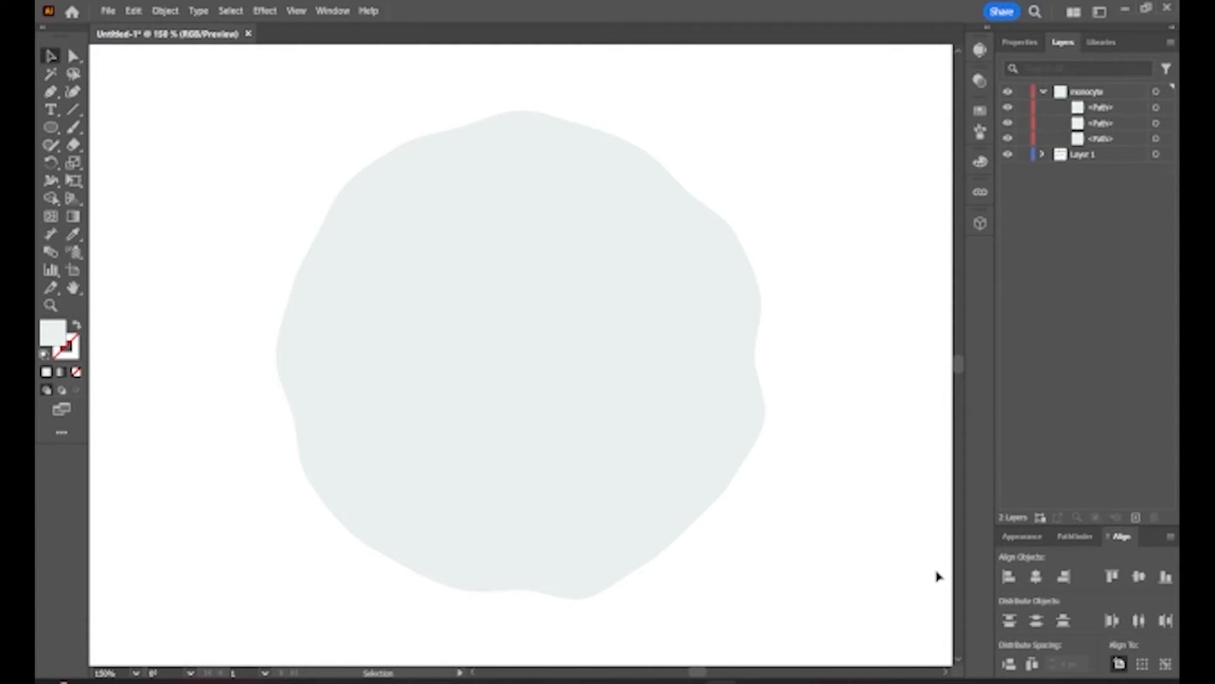
Fill the front cell copy with the very pale tint of the third colour swatch
key(ctrl+minus)
key(ctrl+minus)
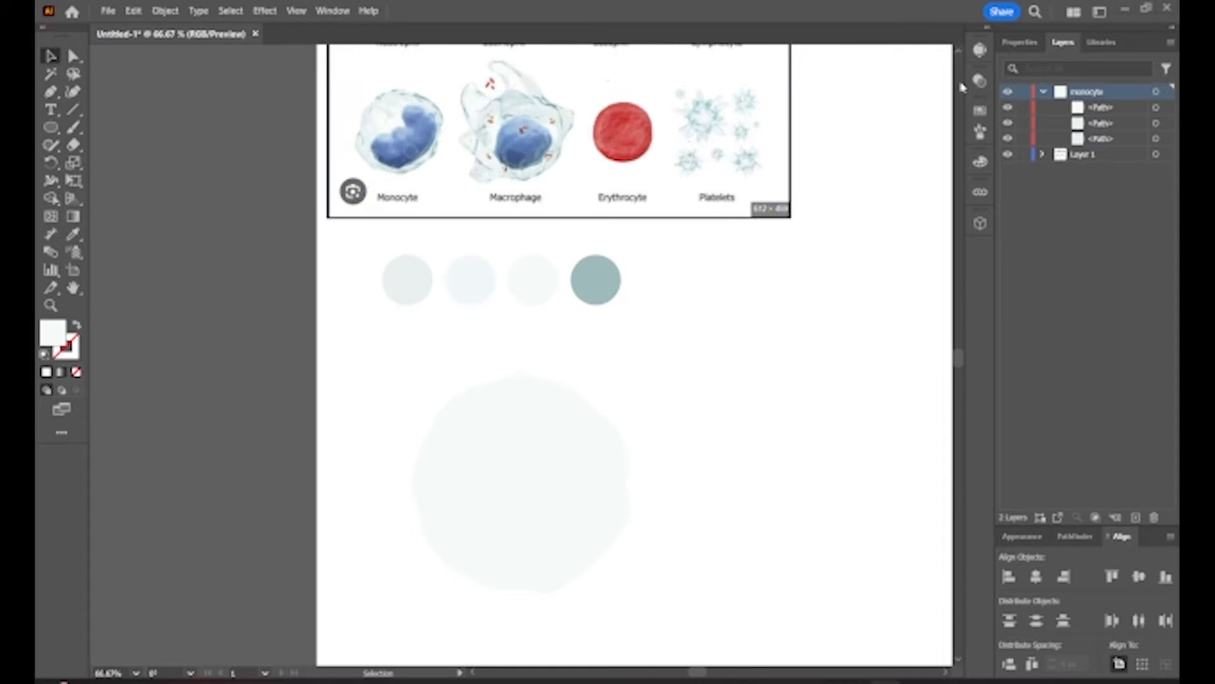
click(568, 498)
Hide the two lower cell copies and rename the three paths outer cell, outer cell 2 and outer cell 3, from front to back
click(1009, 126)
click(1104, 108)
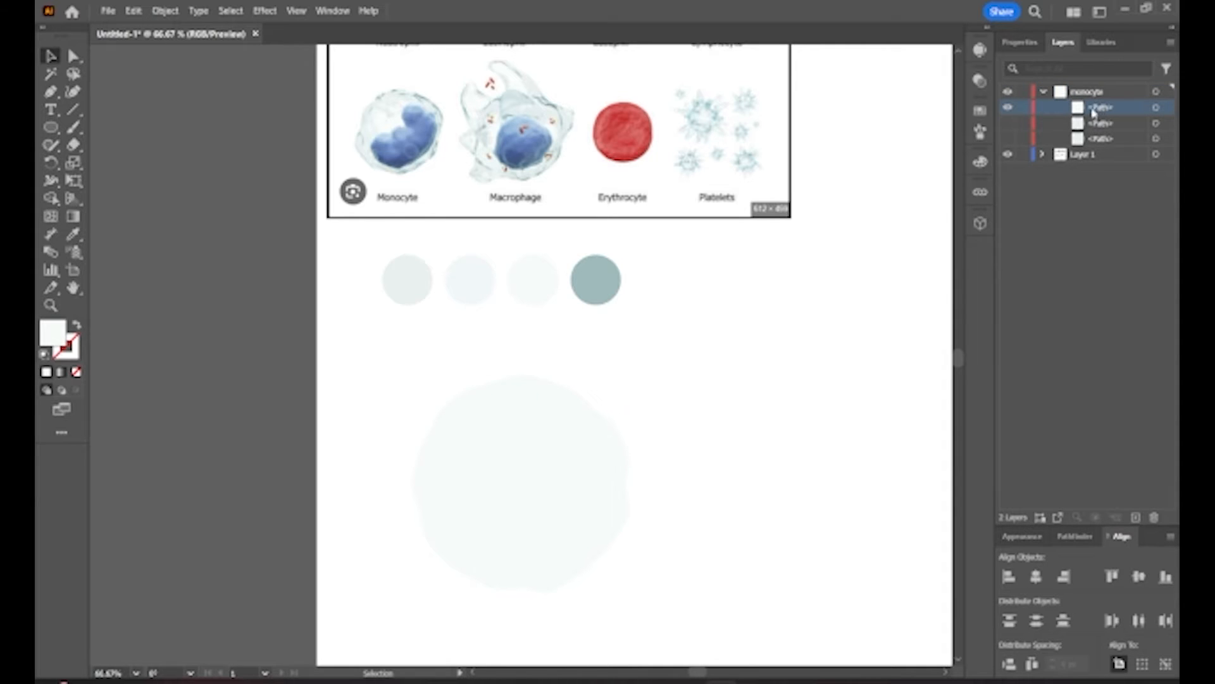
double_click(1102, 109)
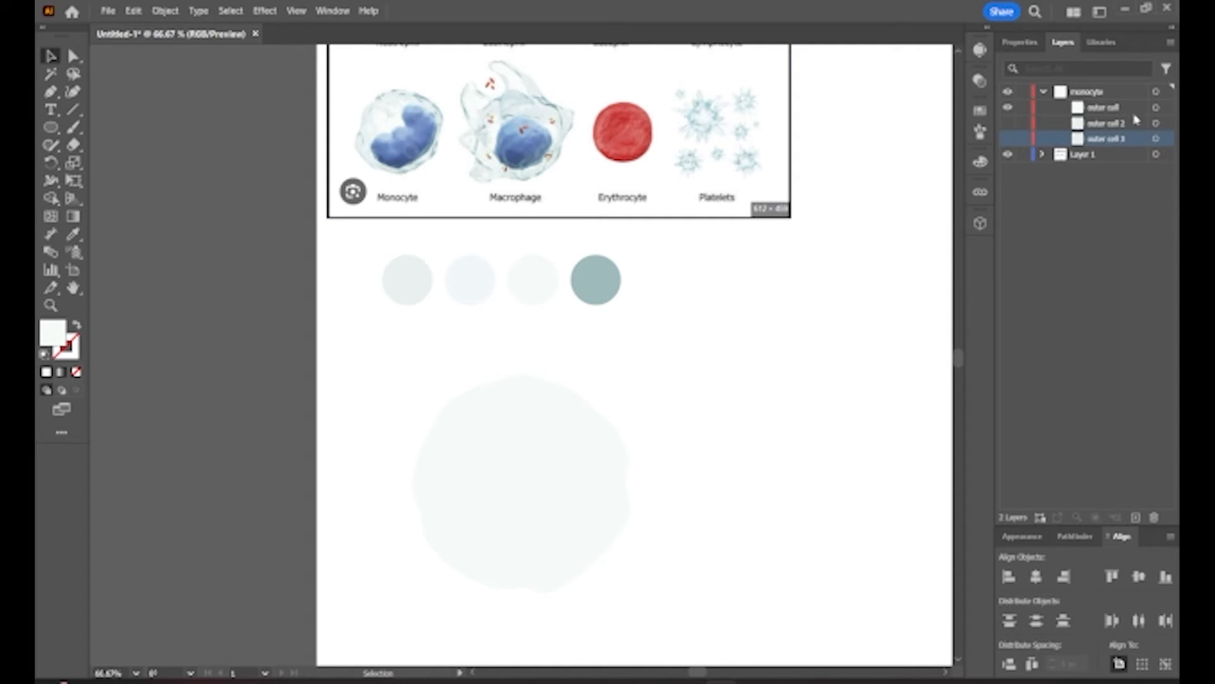
Draw a circle in the lower middle of the cell and fill it with blue sampled from the reference monocyte's nucleus
click(53, 132)
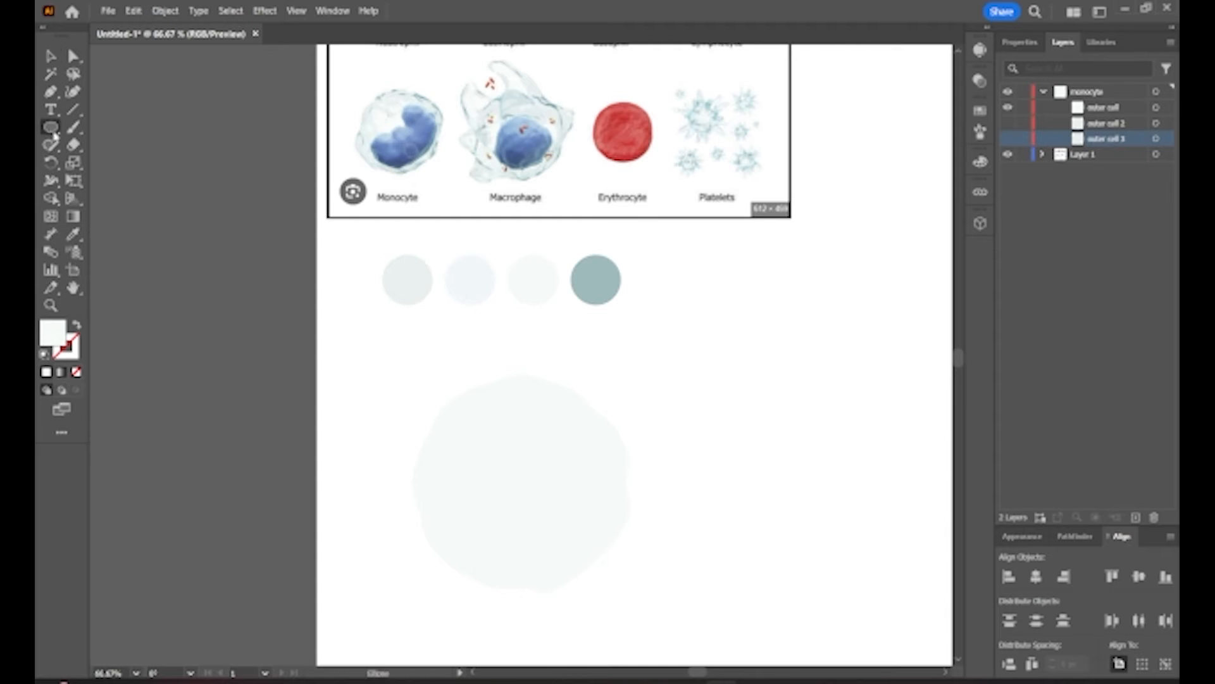
drag(480, 467, 583, 571)
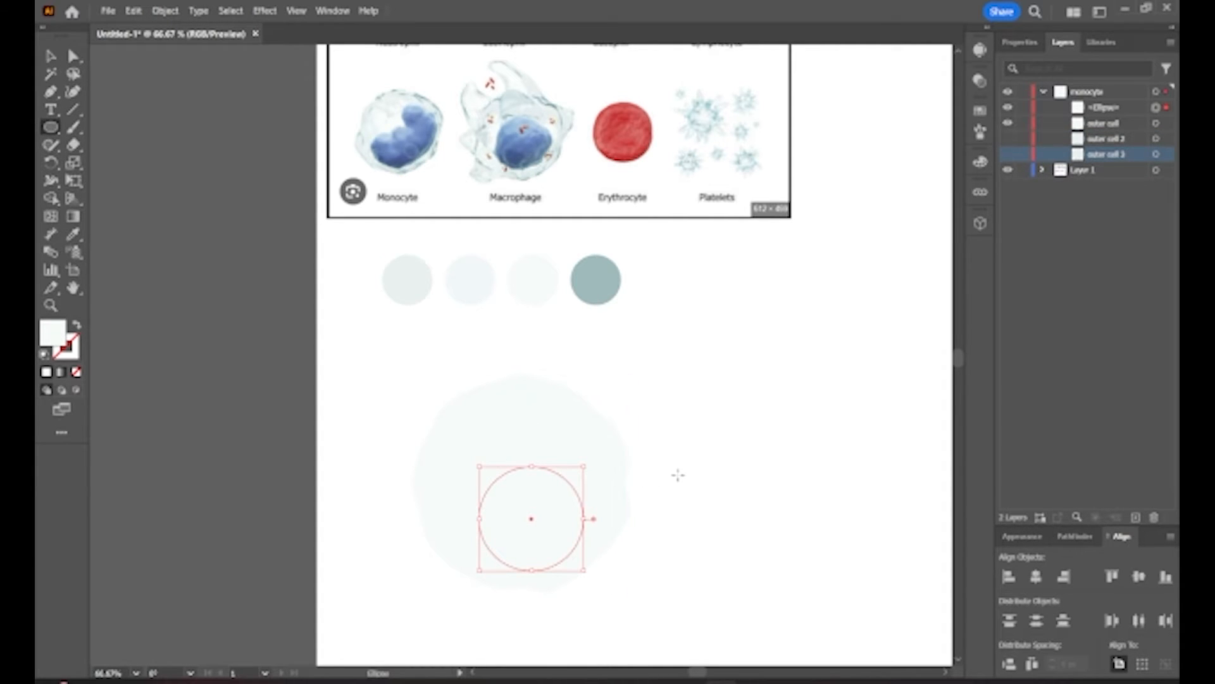
key(v)
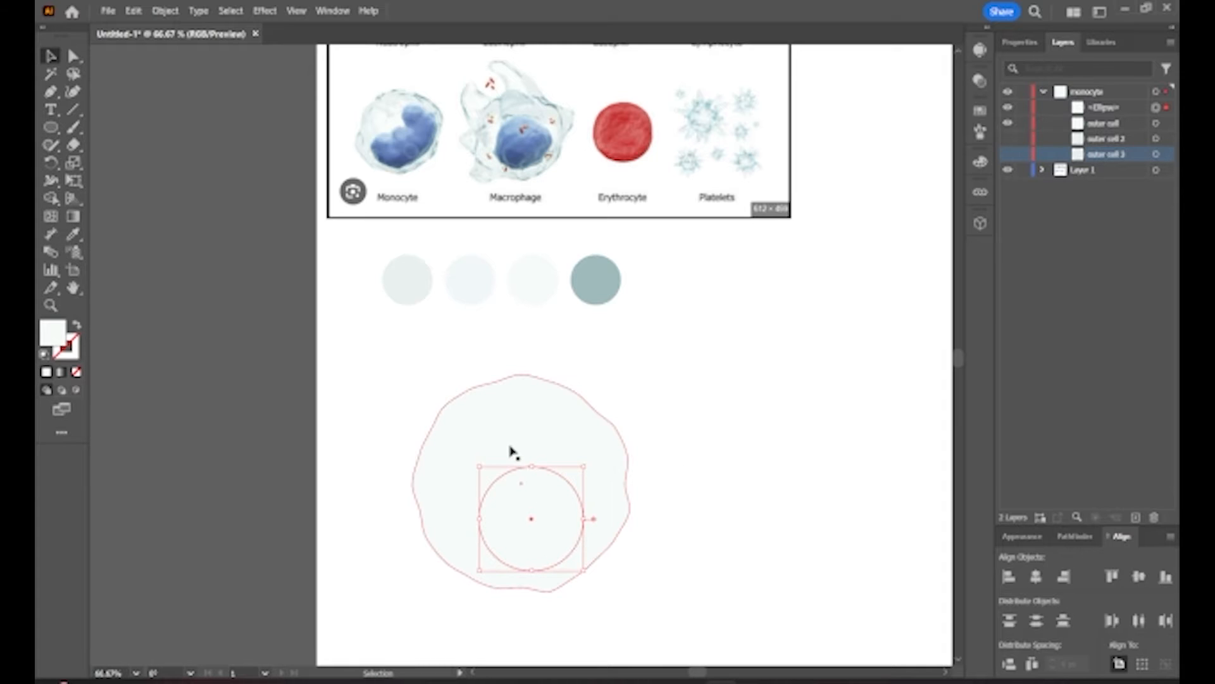
key(i)
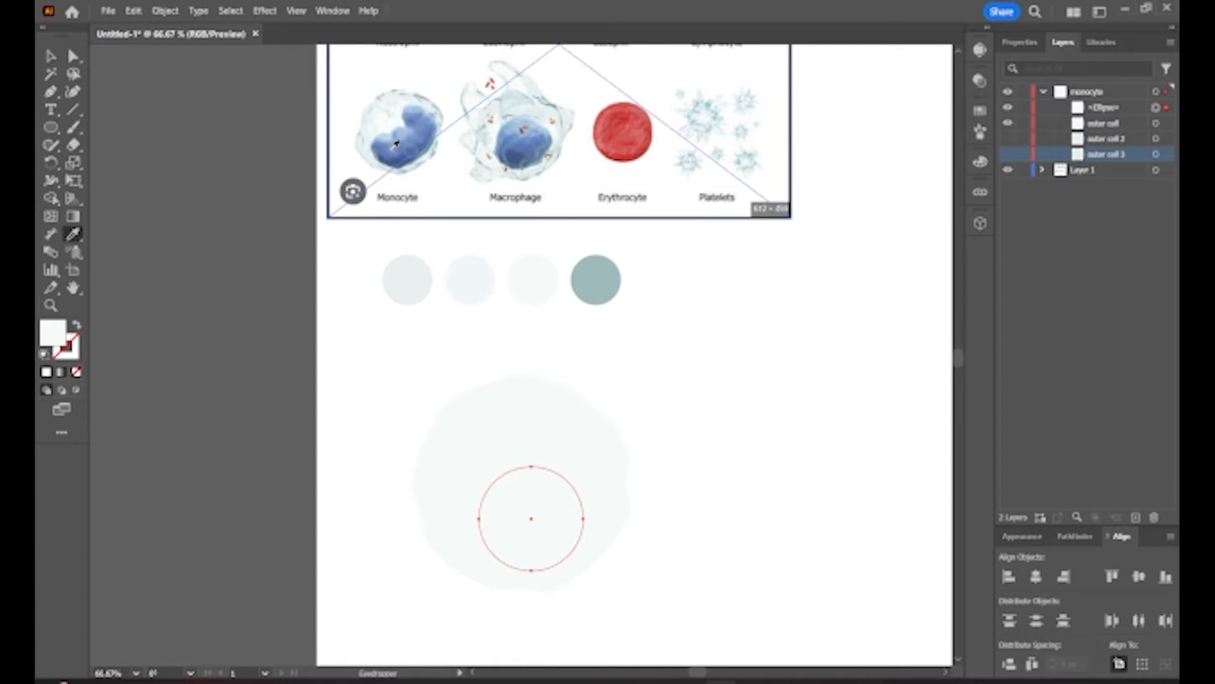
click(393, 146)
key(v)
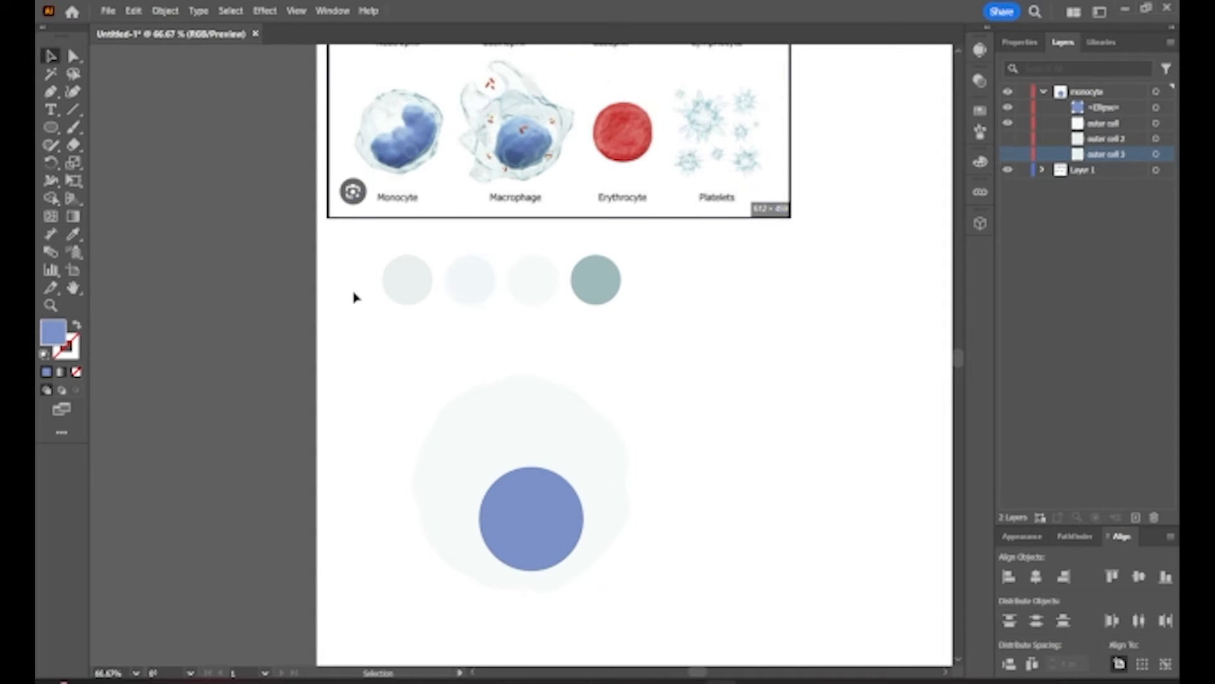
Move the cell and nucleus lower on the artboard and duplicate the row of four swatches beneath the original row
click(505, 422)
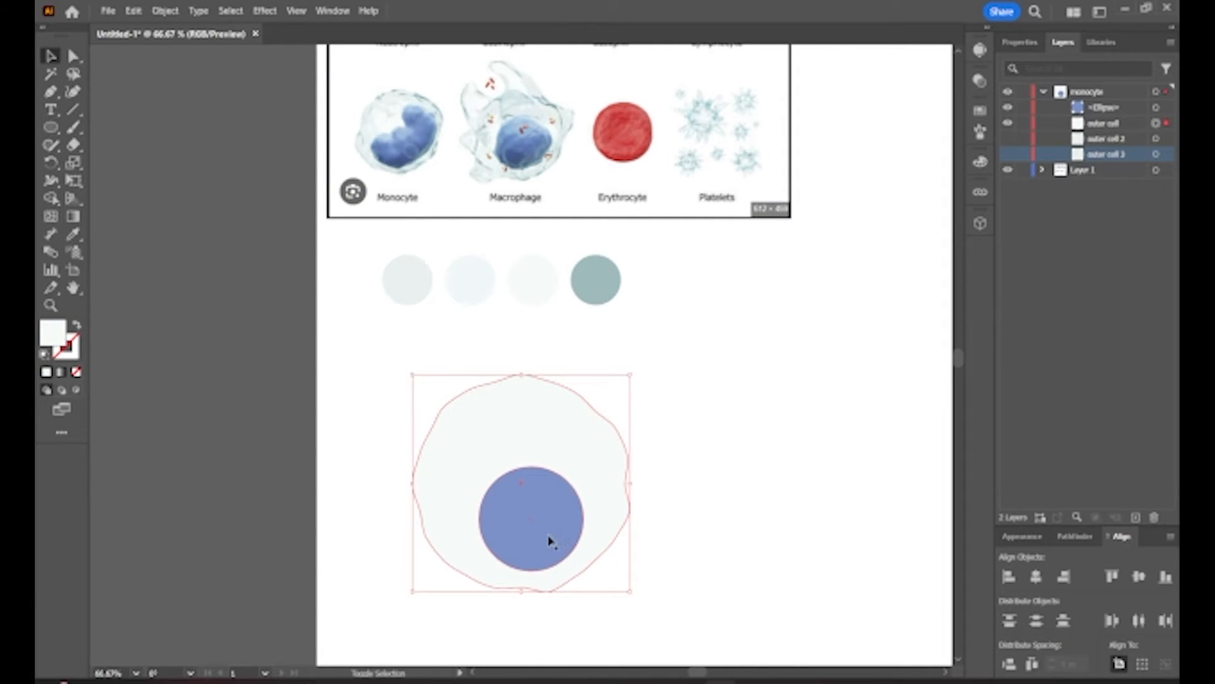
drag(546, 540, 537, 632)
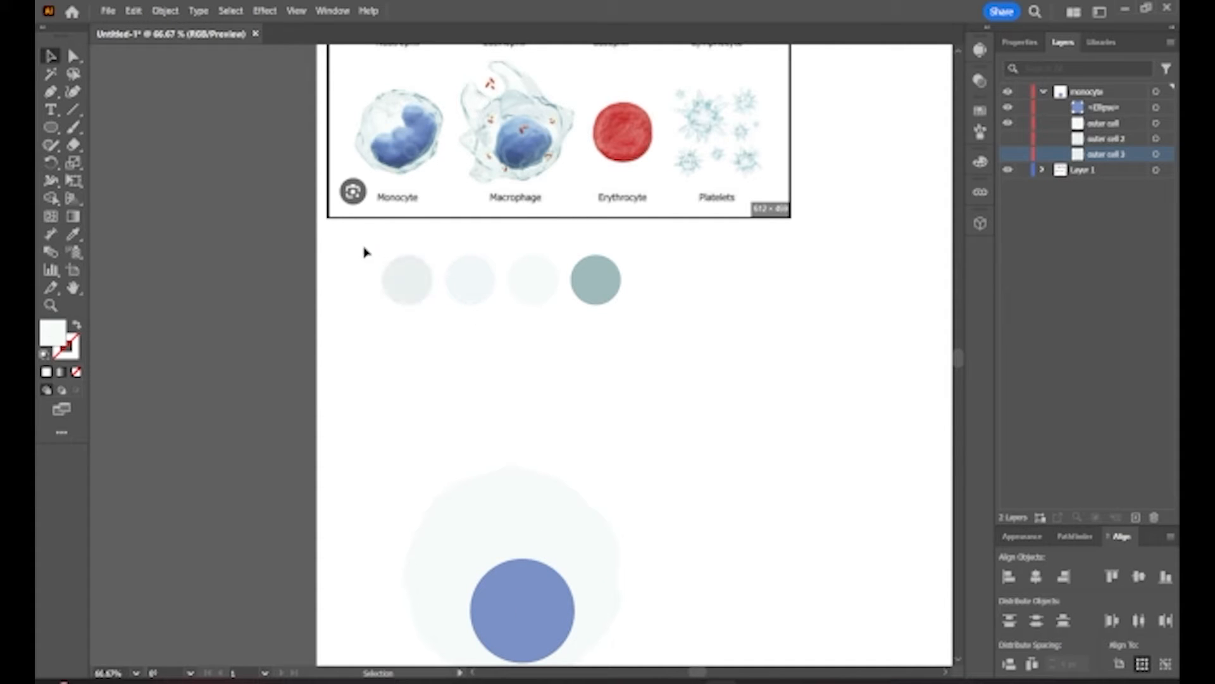
click(606, 285)
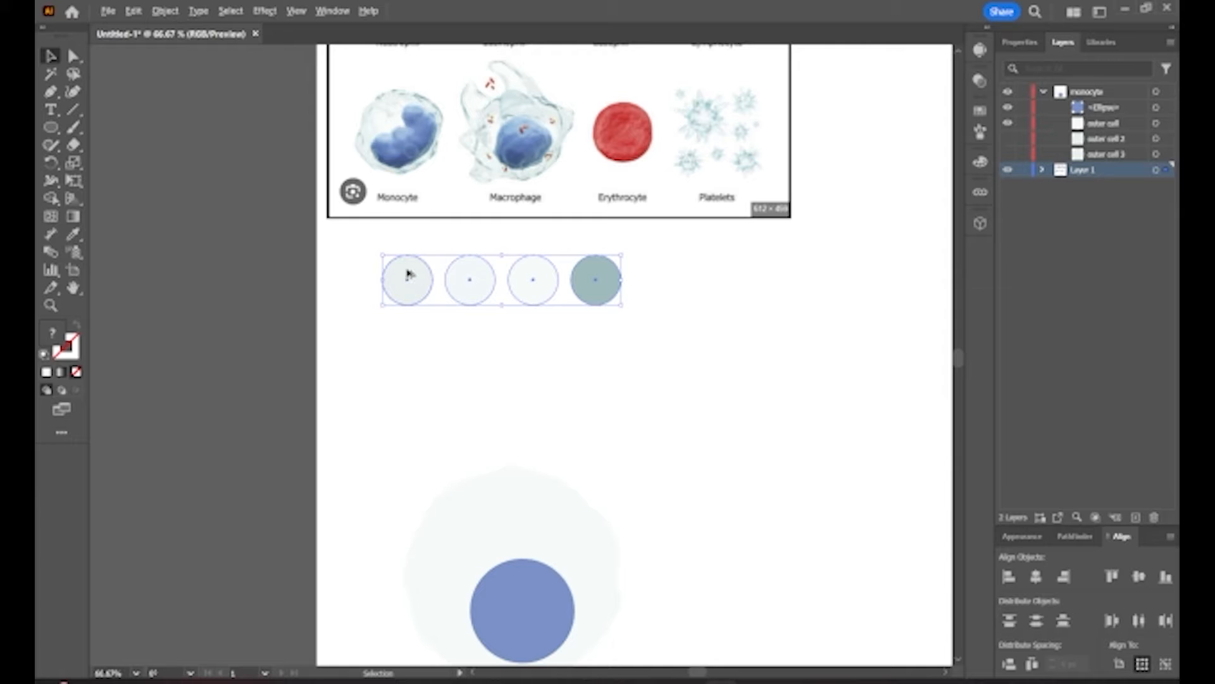
drag(409, 271, 407, 340)
click(675, 339)
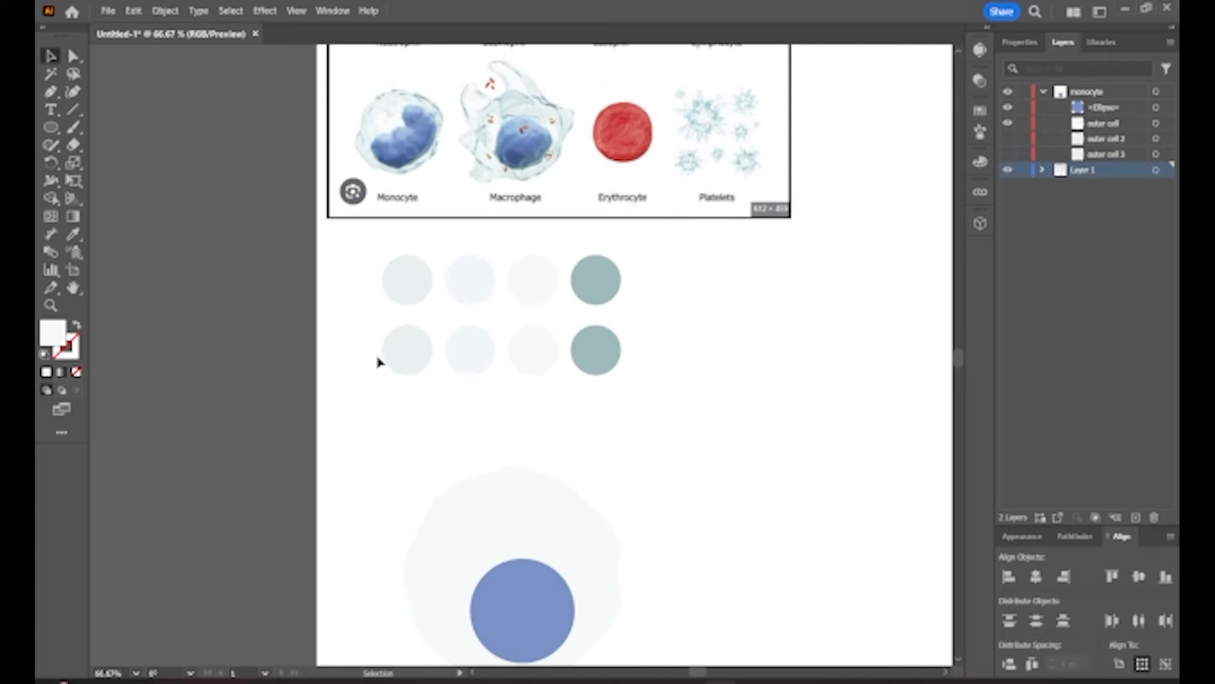
Fill the first three swatches of the lower row with a medium, a light and a dark blue sampled from the reference monocyte
click(407, 352)
key(i)
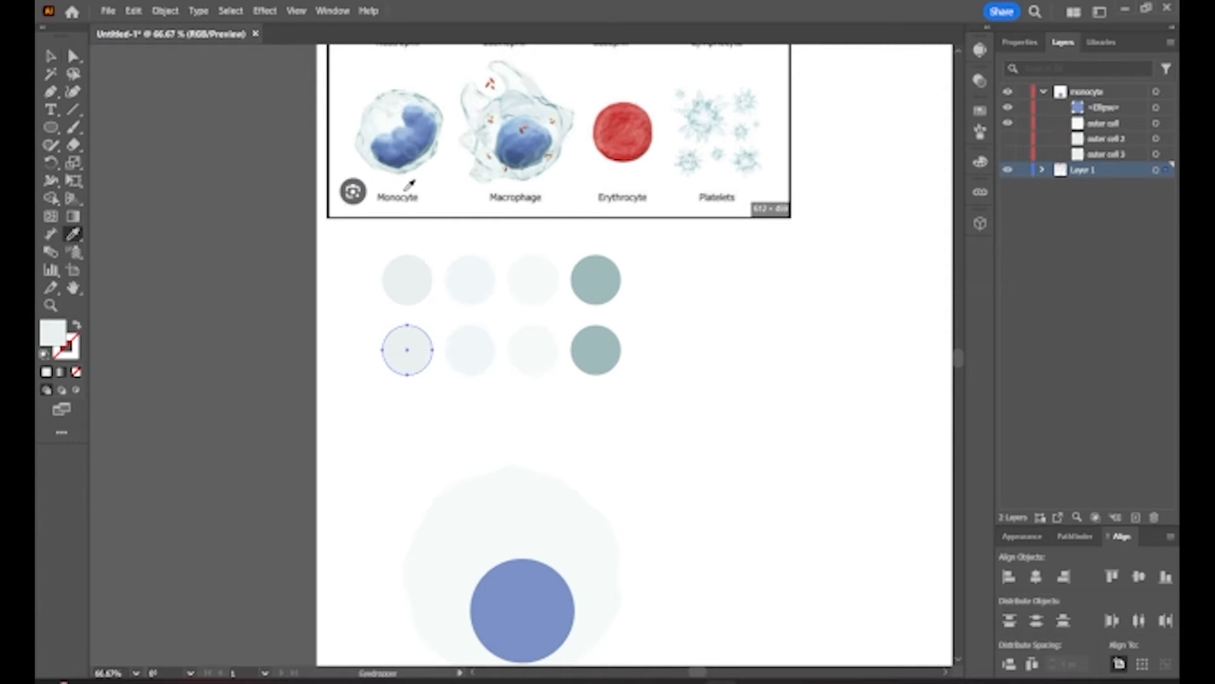
click(410, 127)
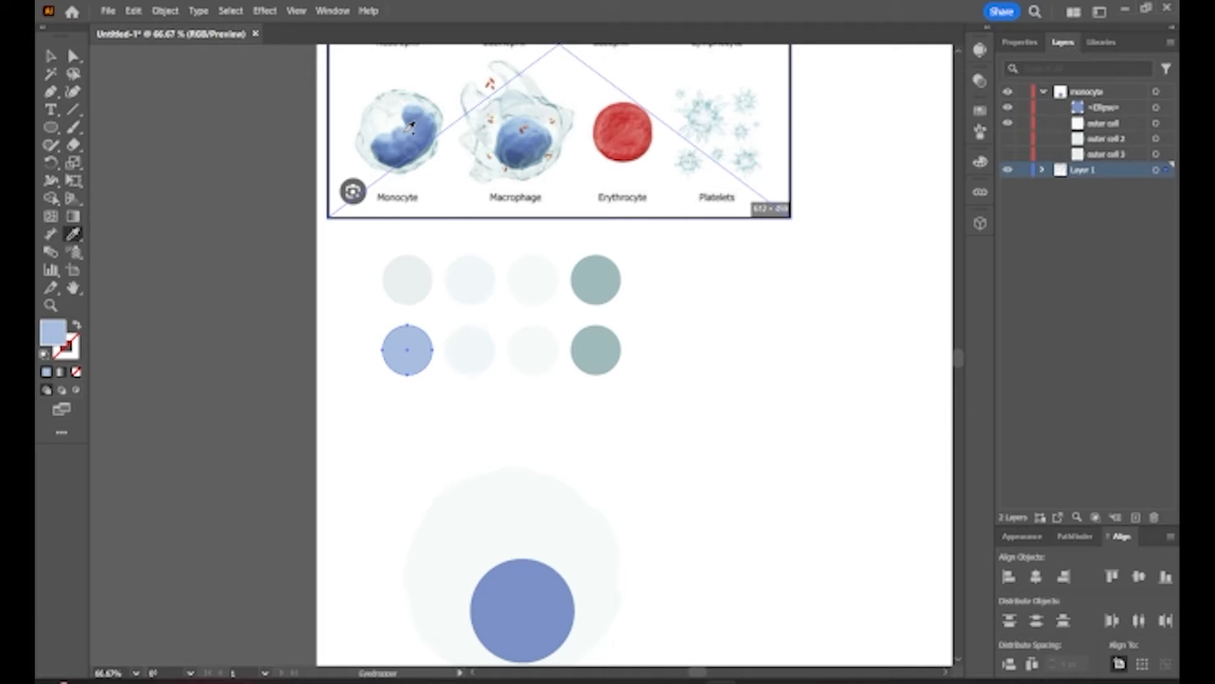
key(v)
click(472, 351)
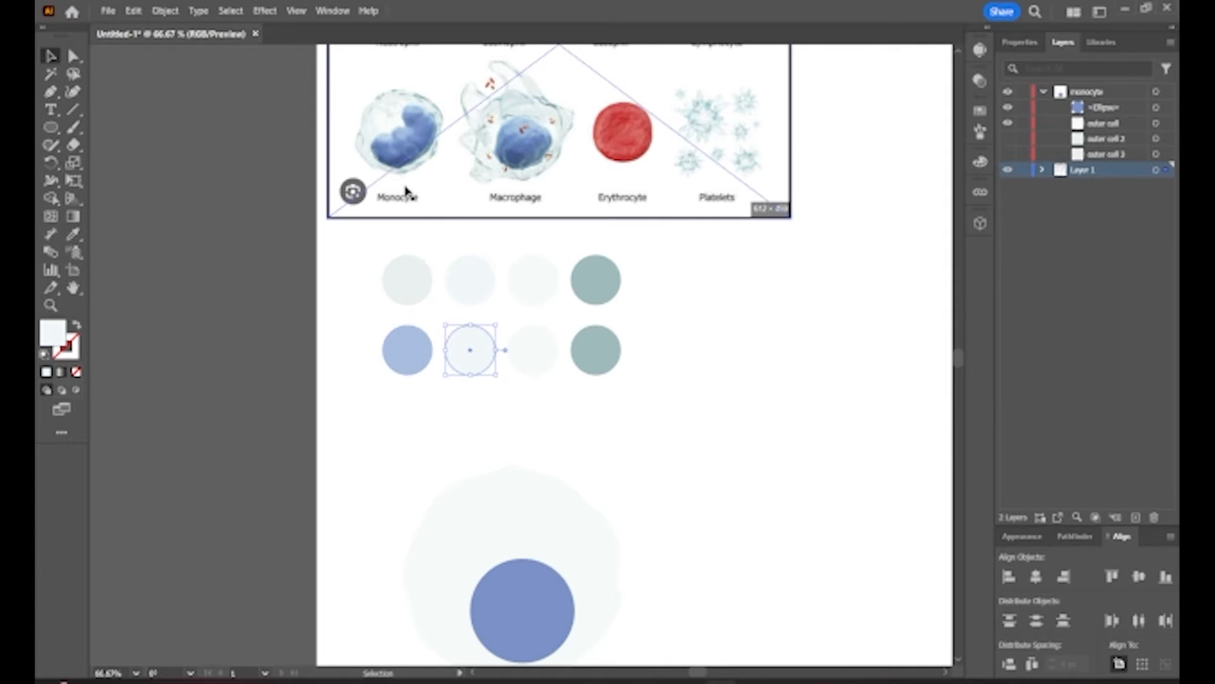
key(i)
click(393, 131)
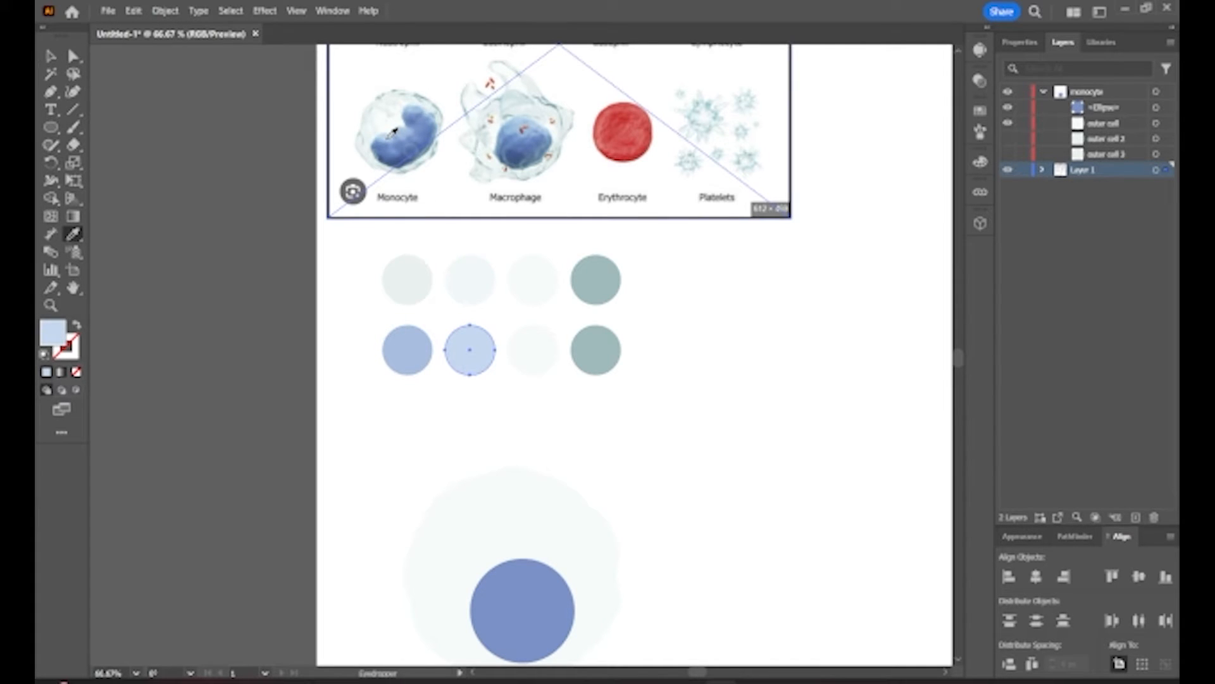
key(v)
click(533, 351)
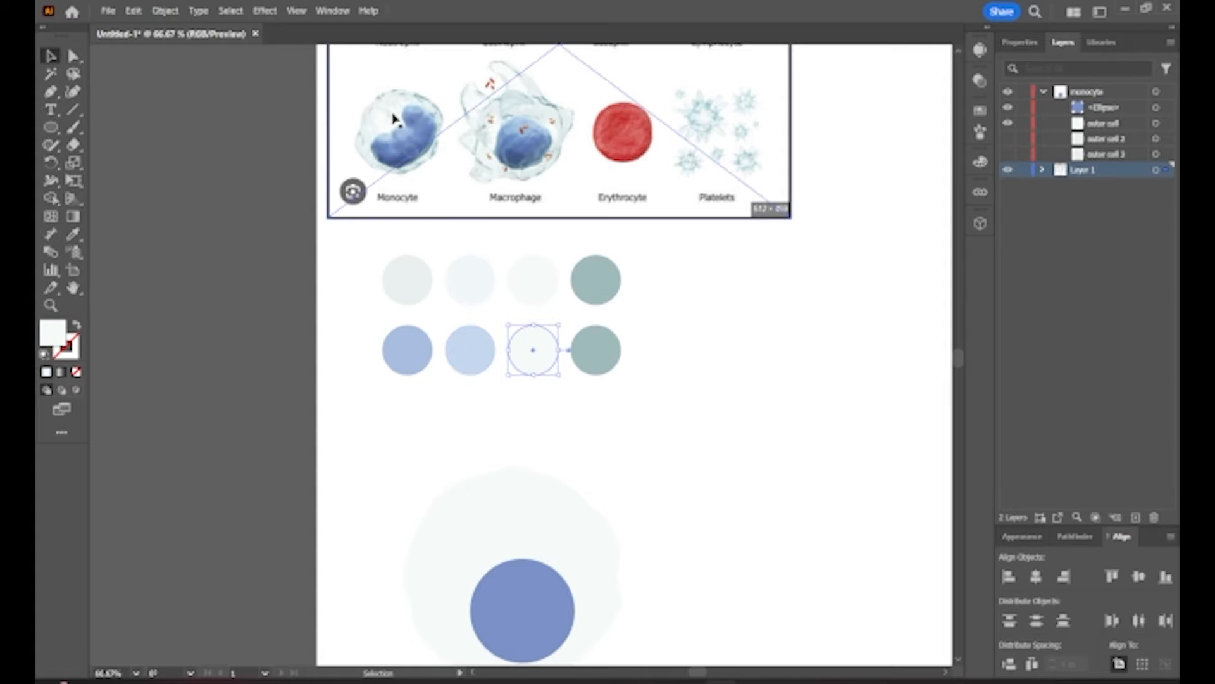
key(i)
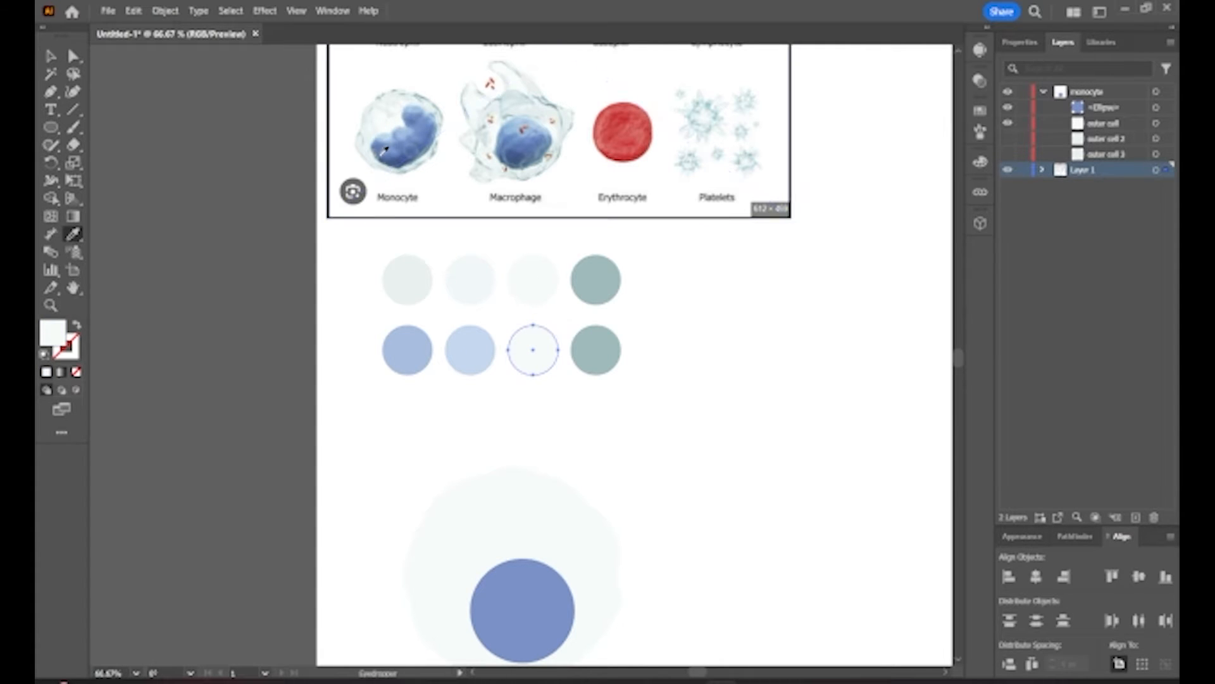
click(382, 135)
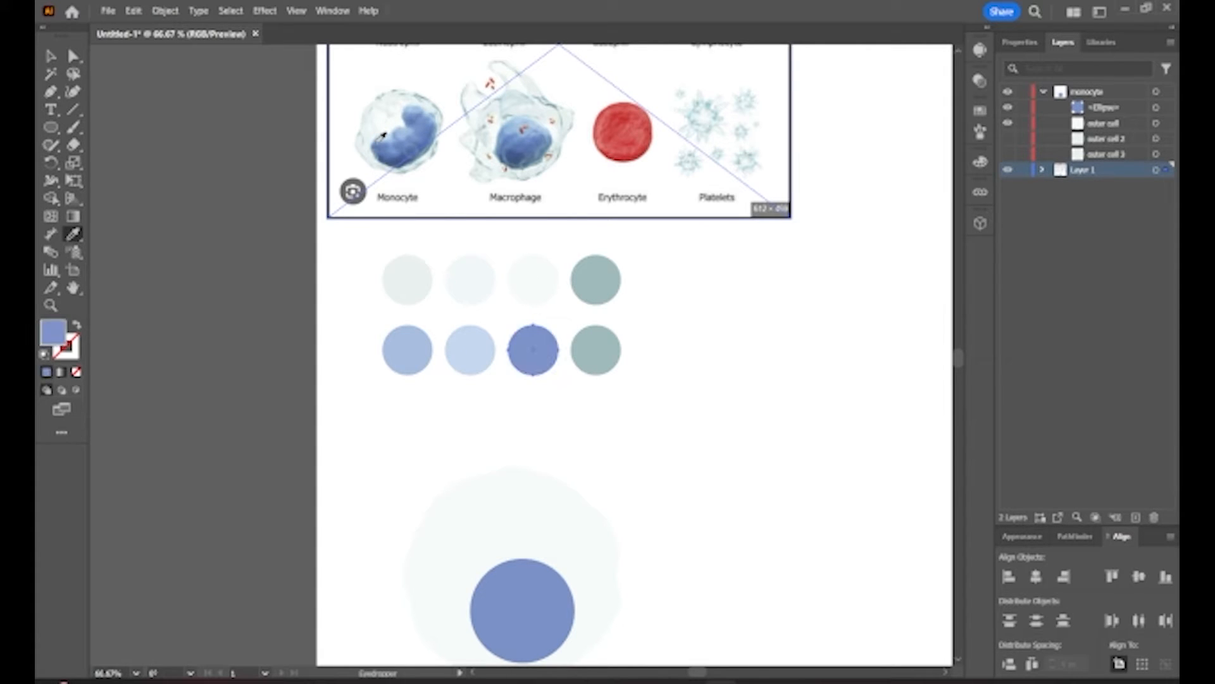
Fill the fourth swatch of the lower row with a lavender blue sampled from the reference monocyte's nucleus
key(v)
click(589, 347)
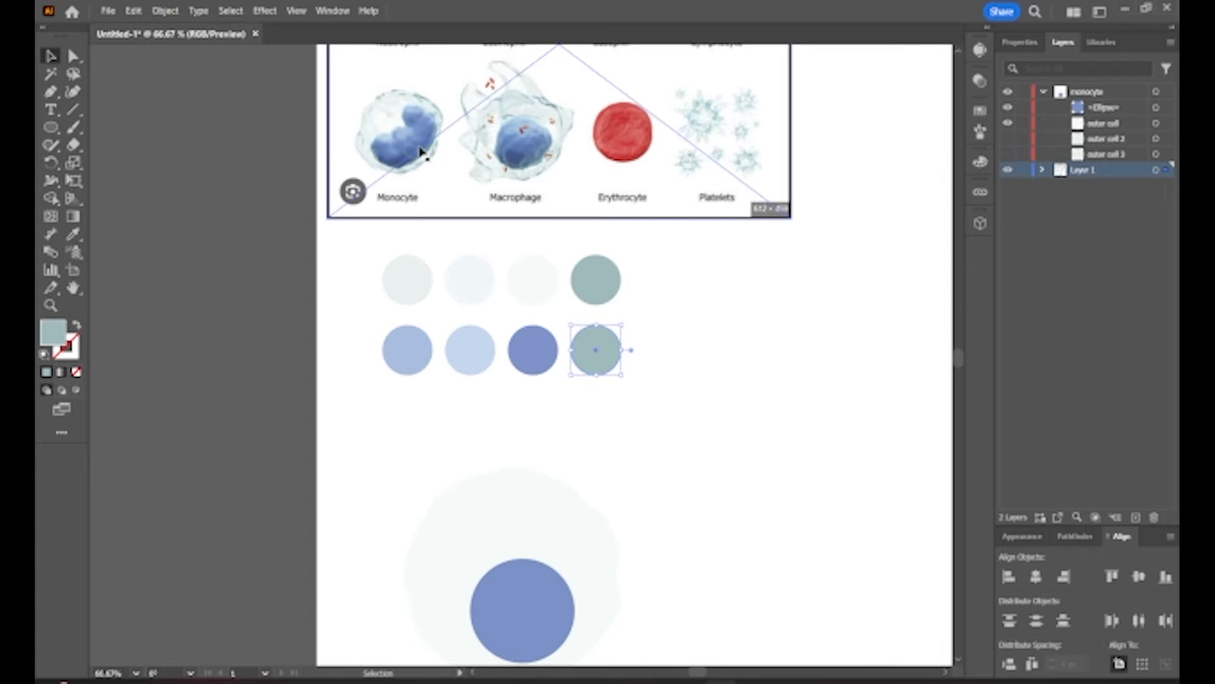
key(i)
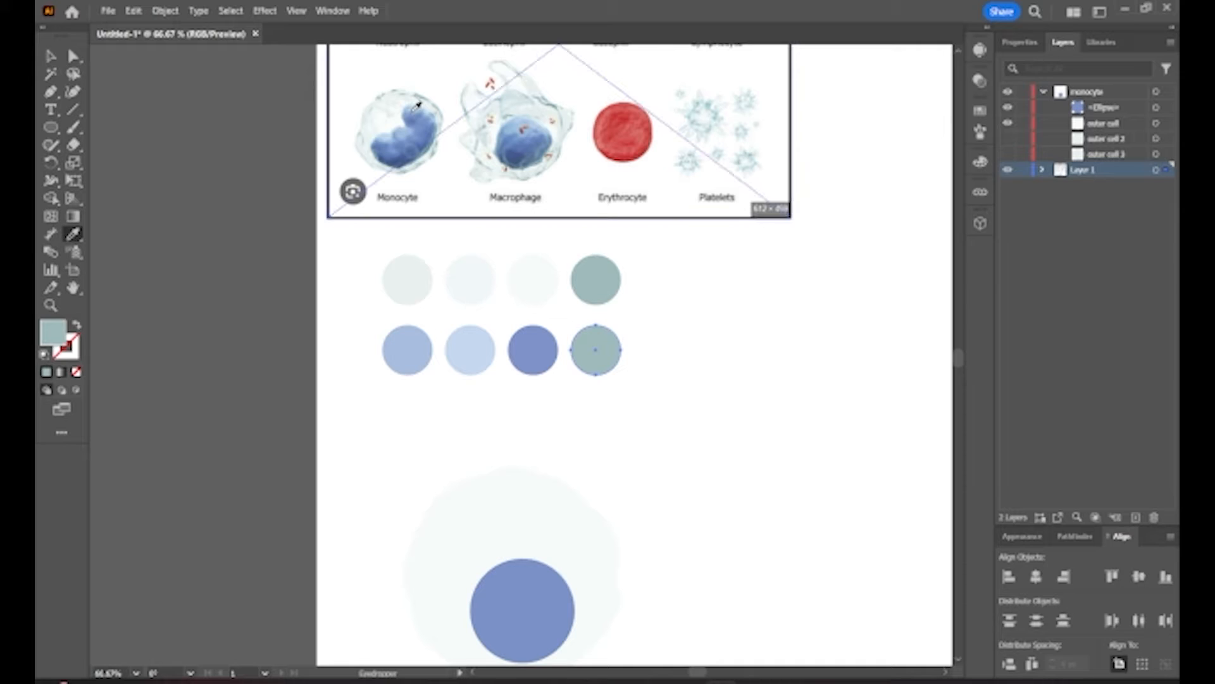
click(416, 106)
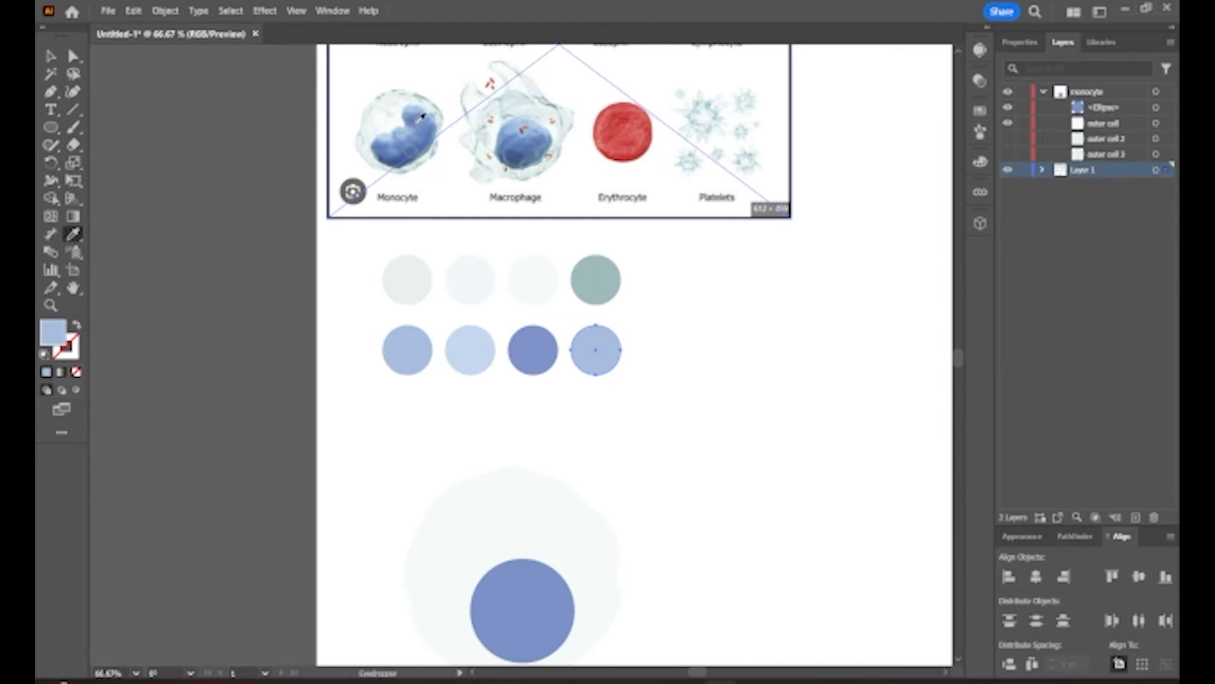
click(401, 147)
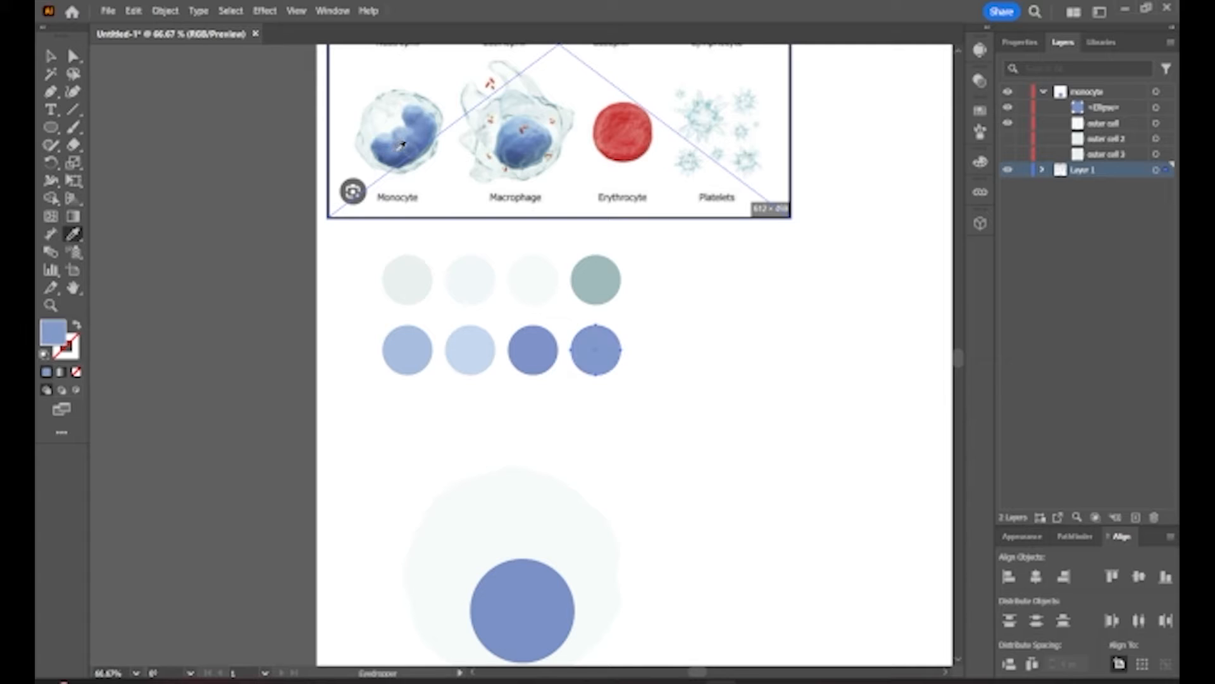
click(407, 126)
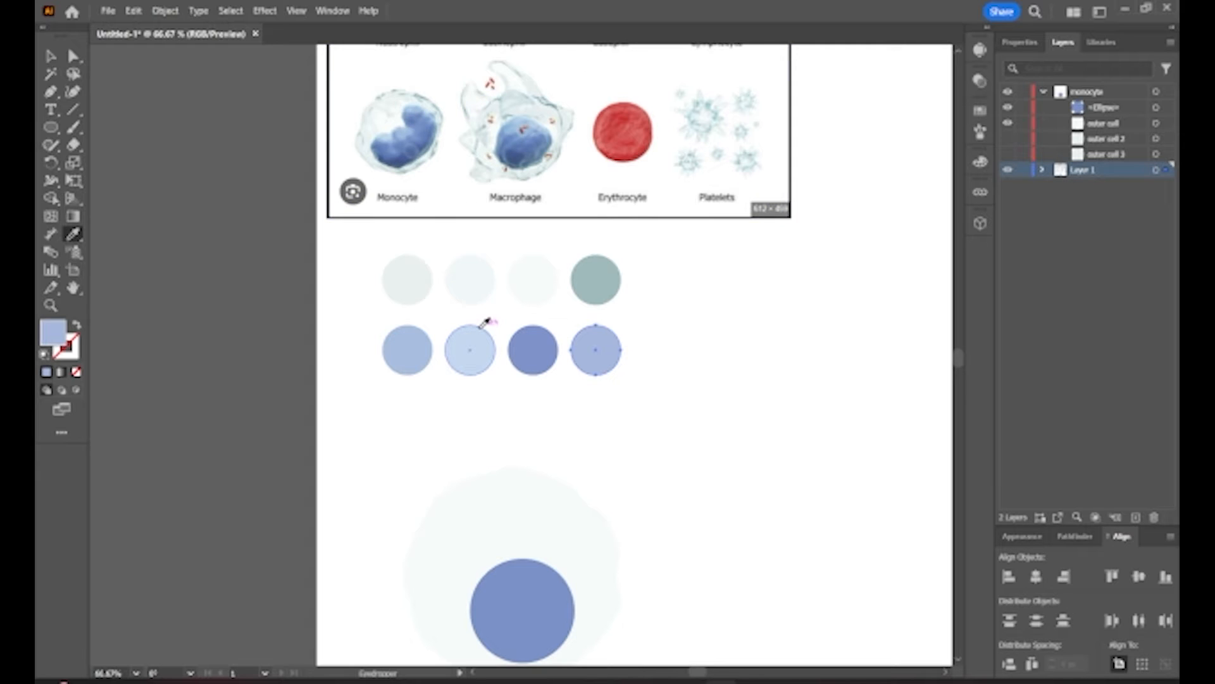
key(v)
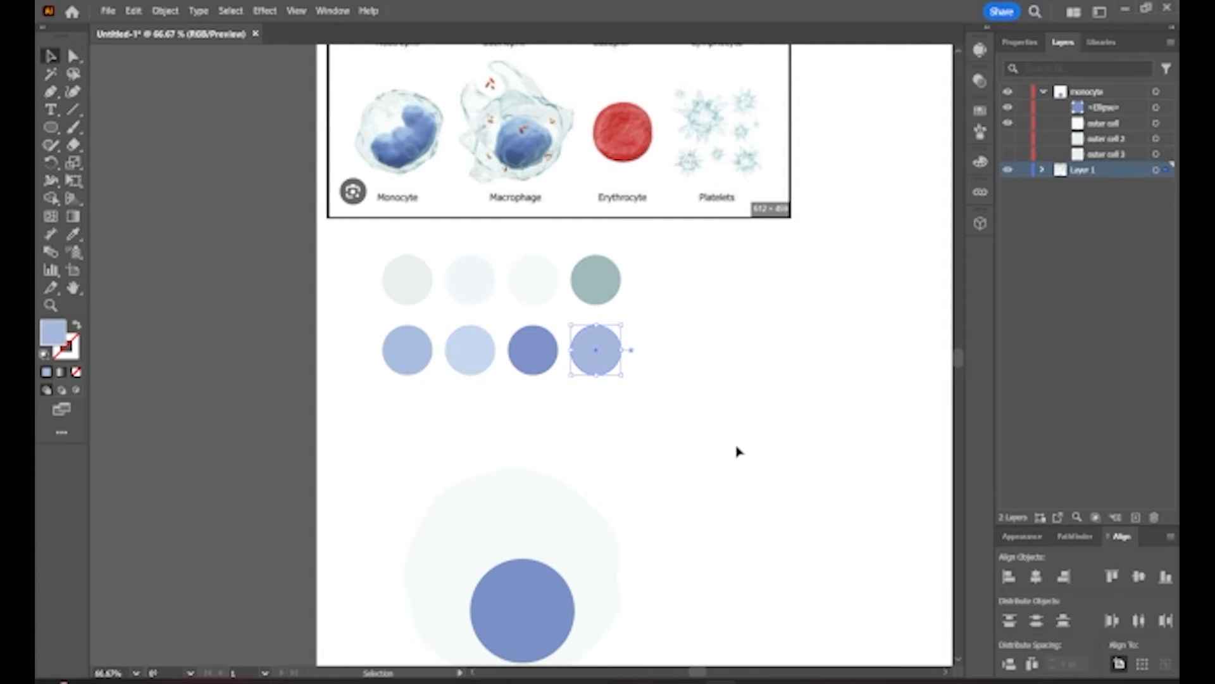
click(737, 451)
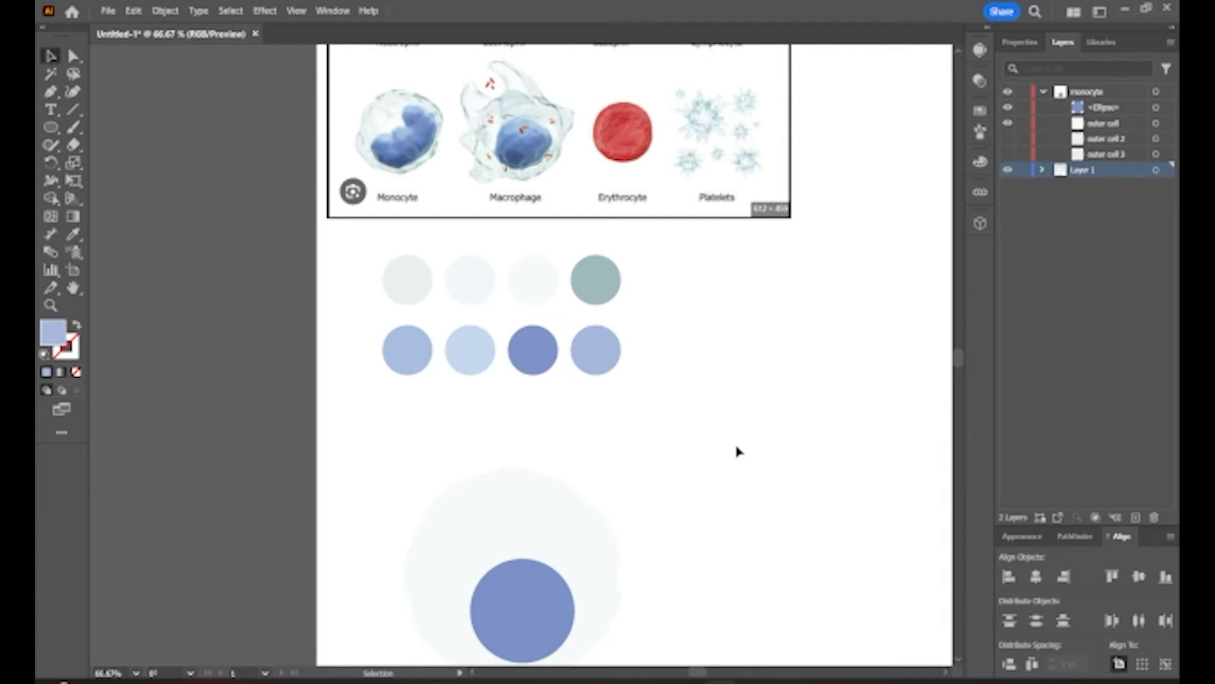
Try other blues sampled around the edge and middle of the reference monocyte's nucleus on the fourth lower swatch
click(586, 353)
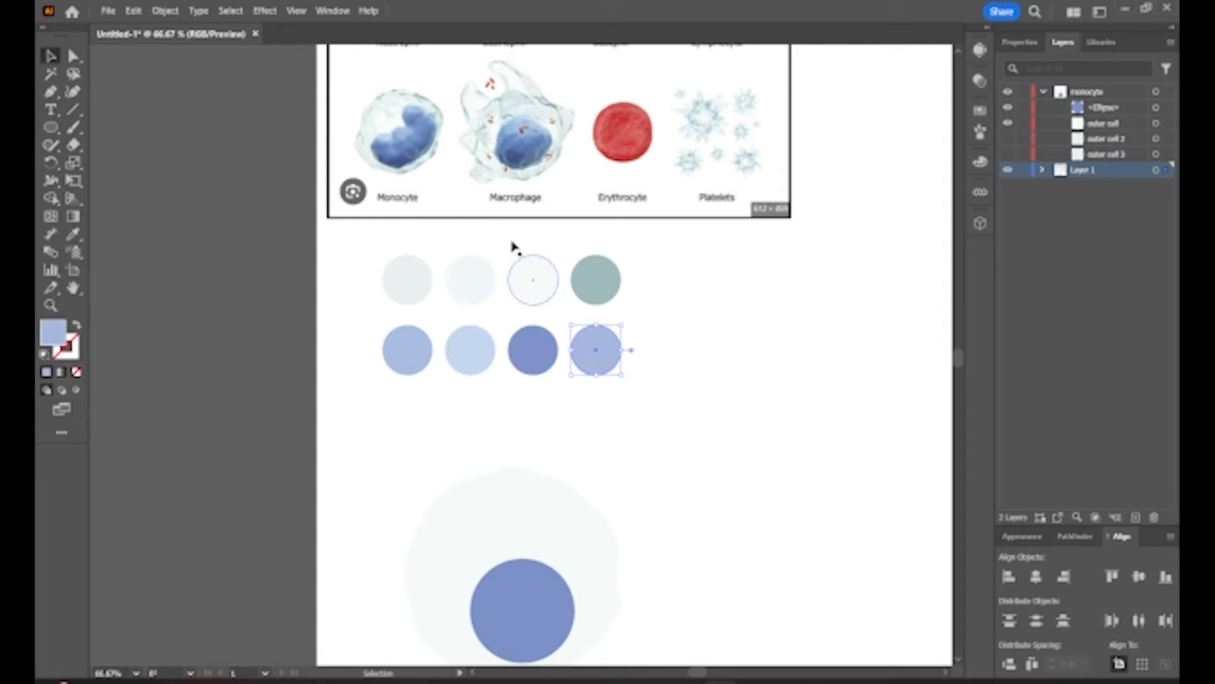
key(i)
click(429, 112)
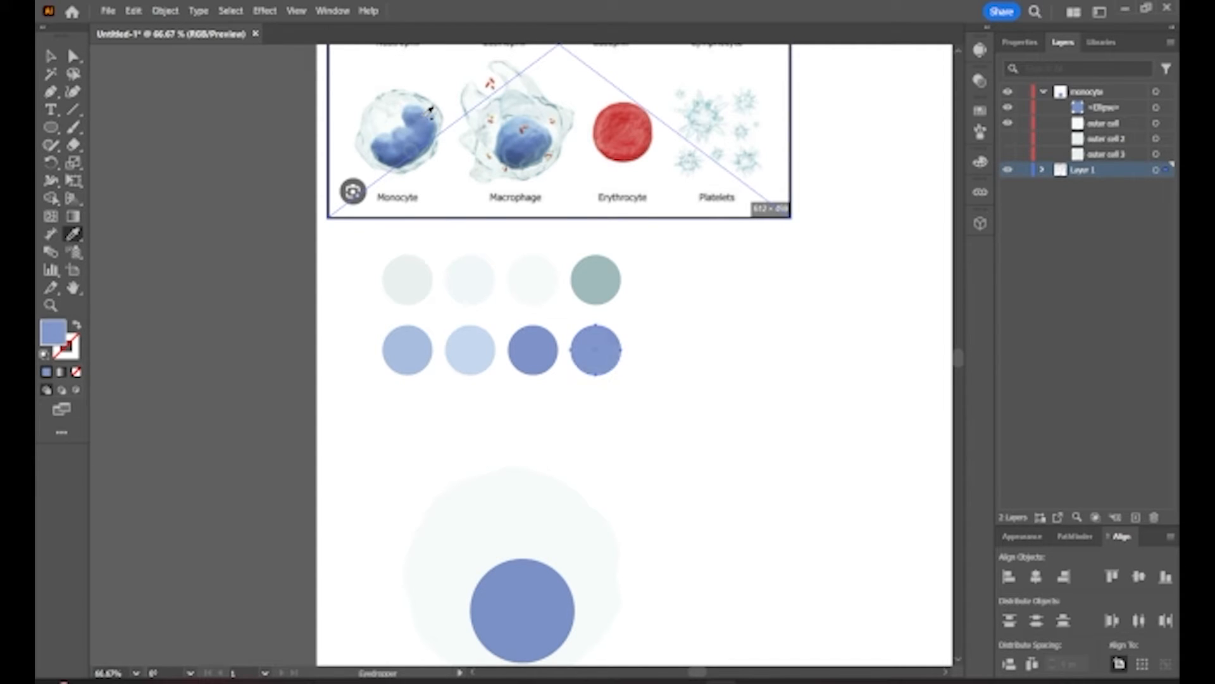
click(436, 112)
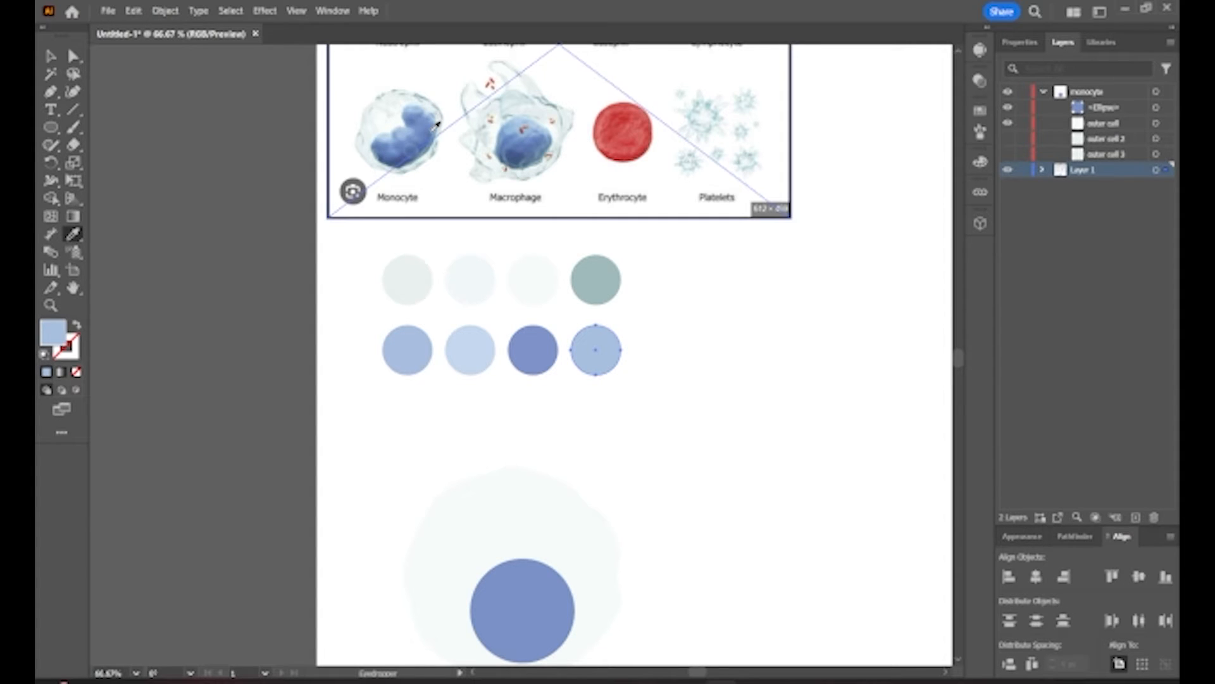
click(428, 121)
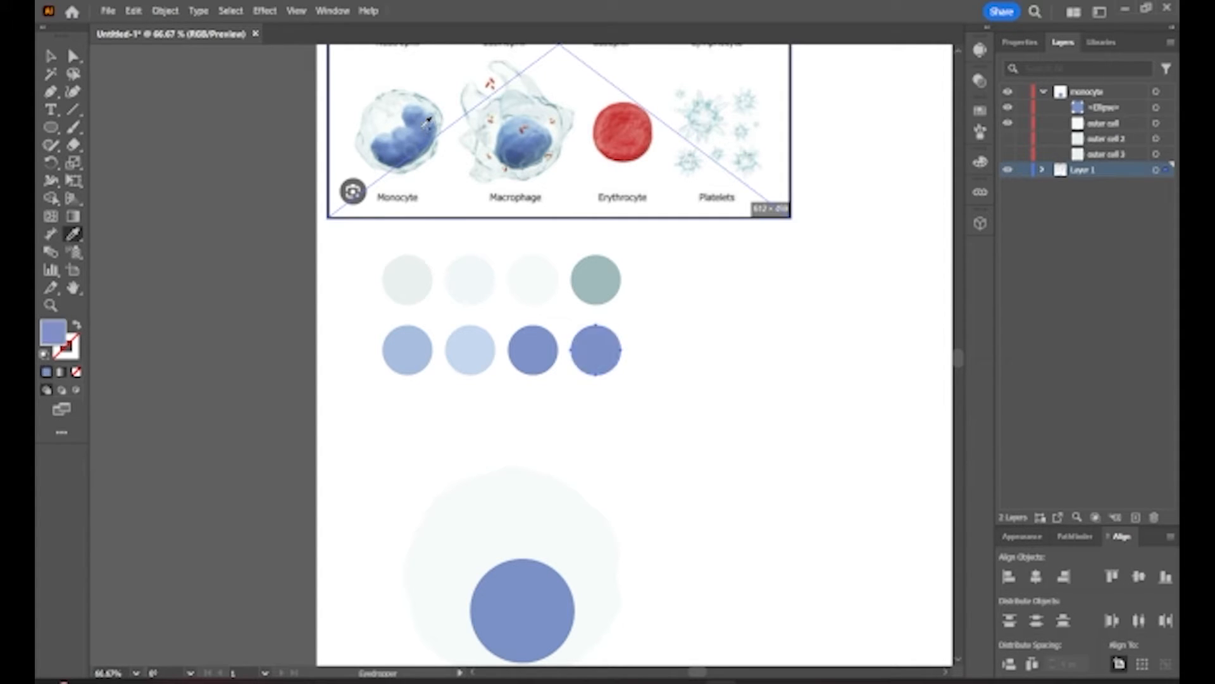
click(412, 129)
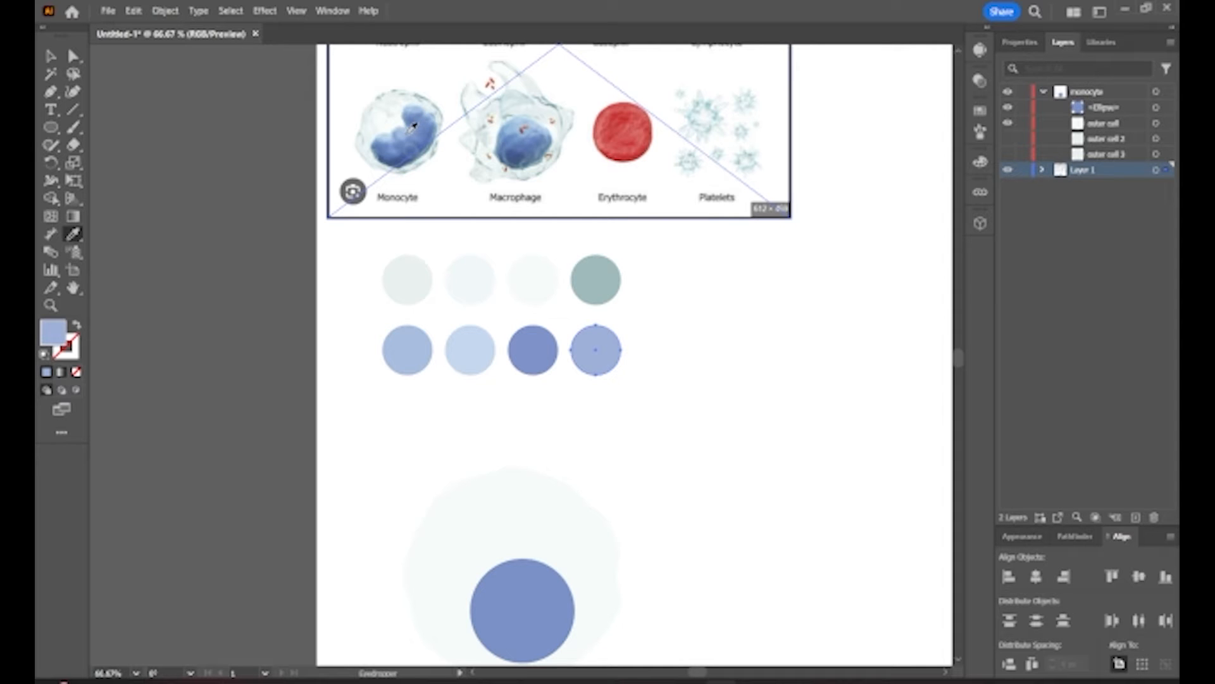
key(v)
Move the fourth lower swatch over the second for comparison and set its fill to 82% brightness and 27% saturation
drag(615, 350, 504, 350)
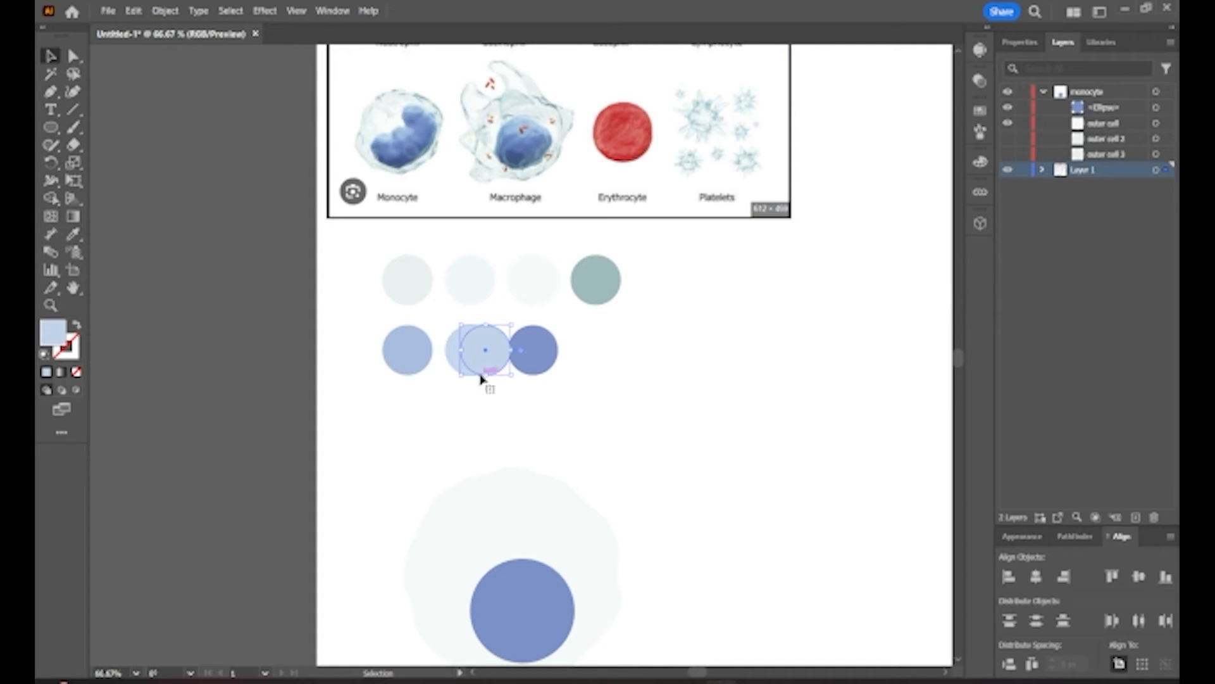
double_click(54, 334)
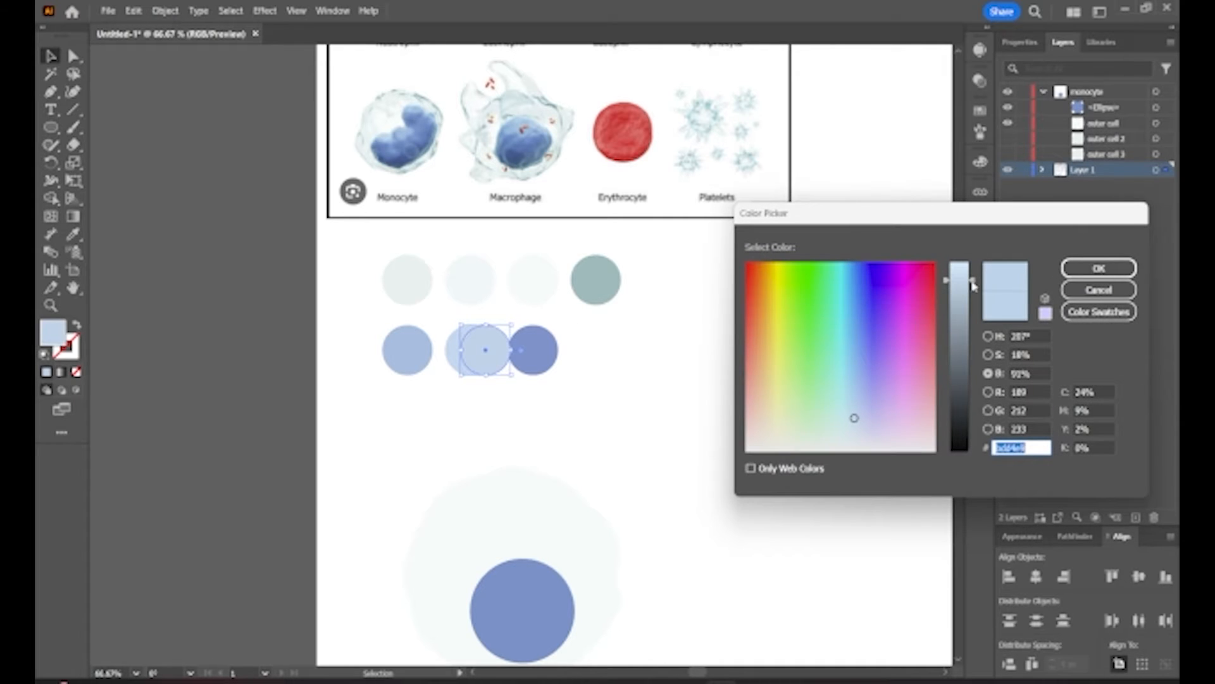
drag(973, 285, 973, 297)
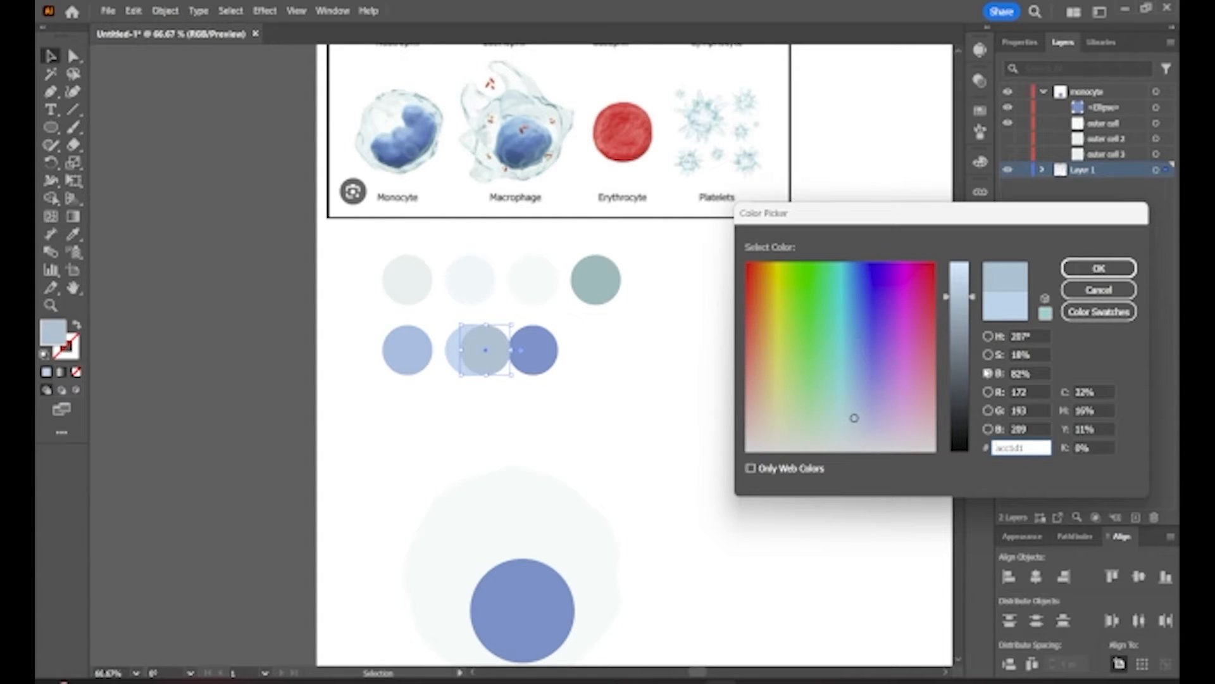
click(989, 355)
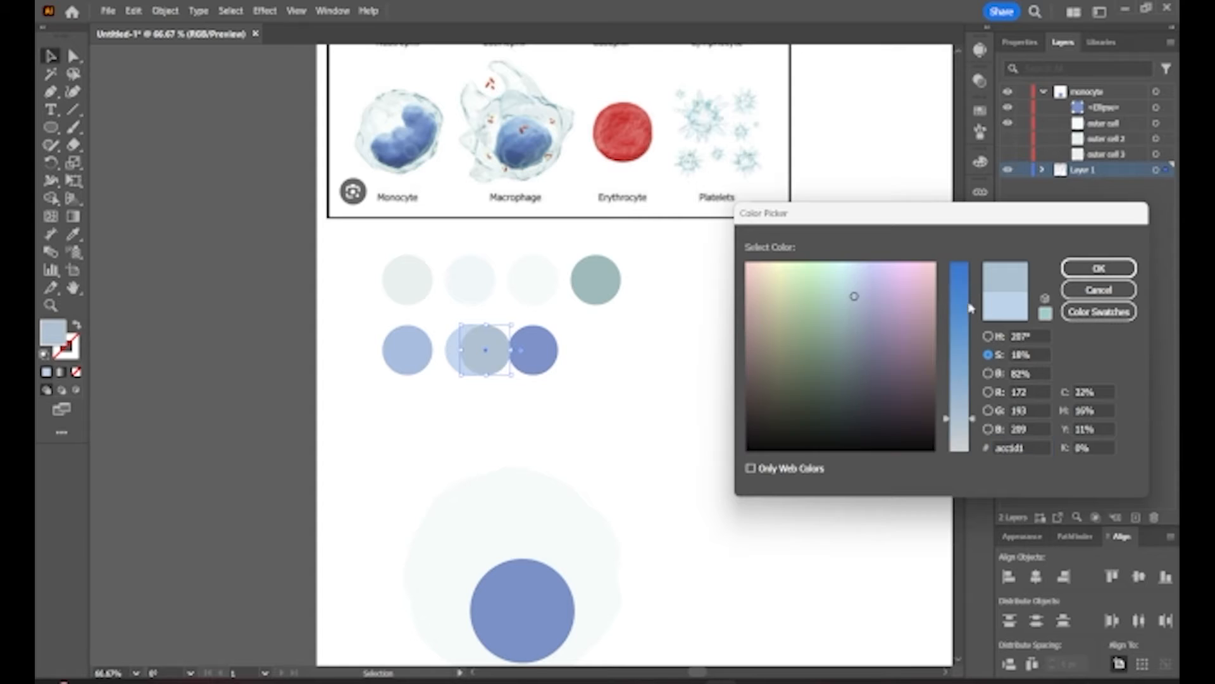
drag(978, 420, 974, 402)
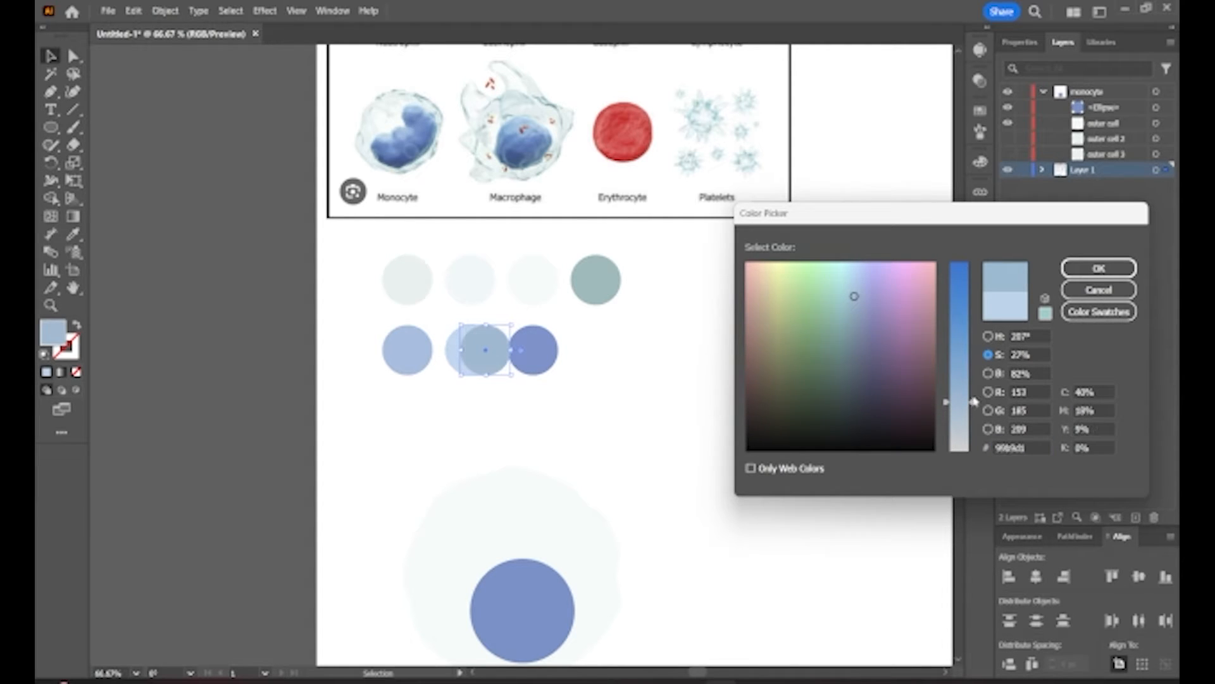
click(1098, 268)
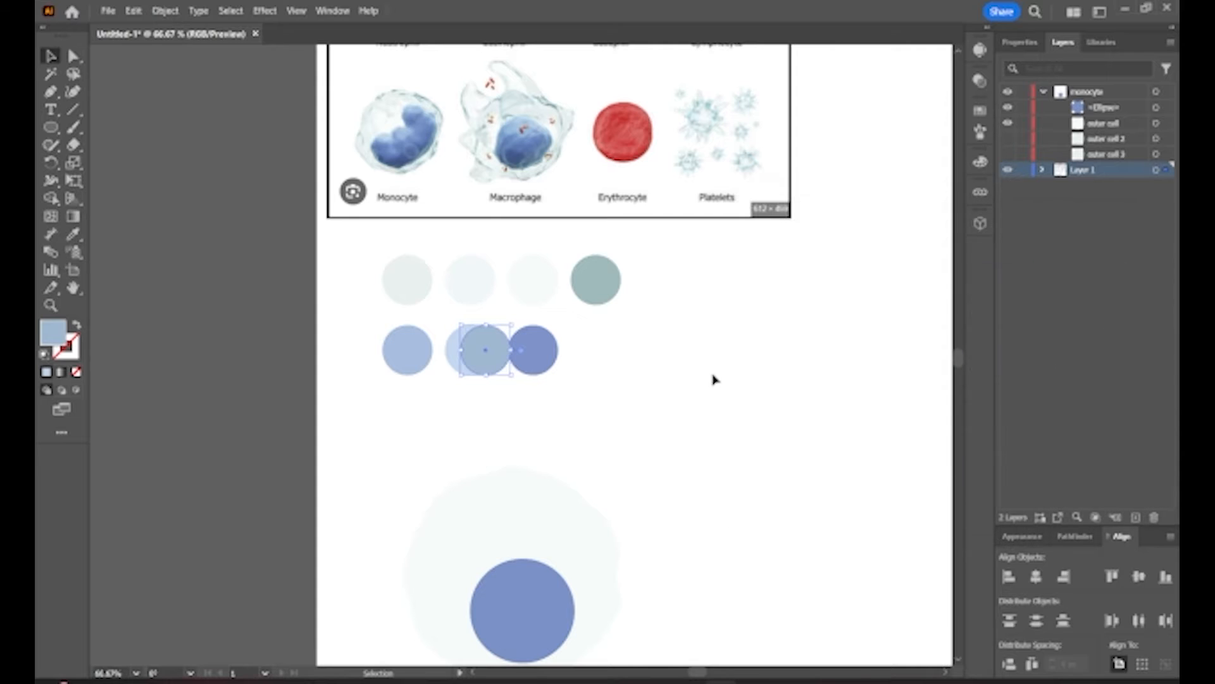
Saturate the overlapping swatch to a brighter sky blue and space it between the light and dark blue swatches in the lower row
click(709, 383)
click(494, 363)
double_click(63, 334)
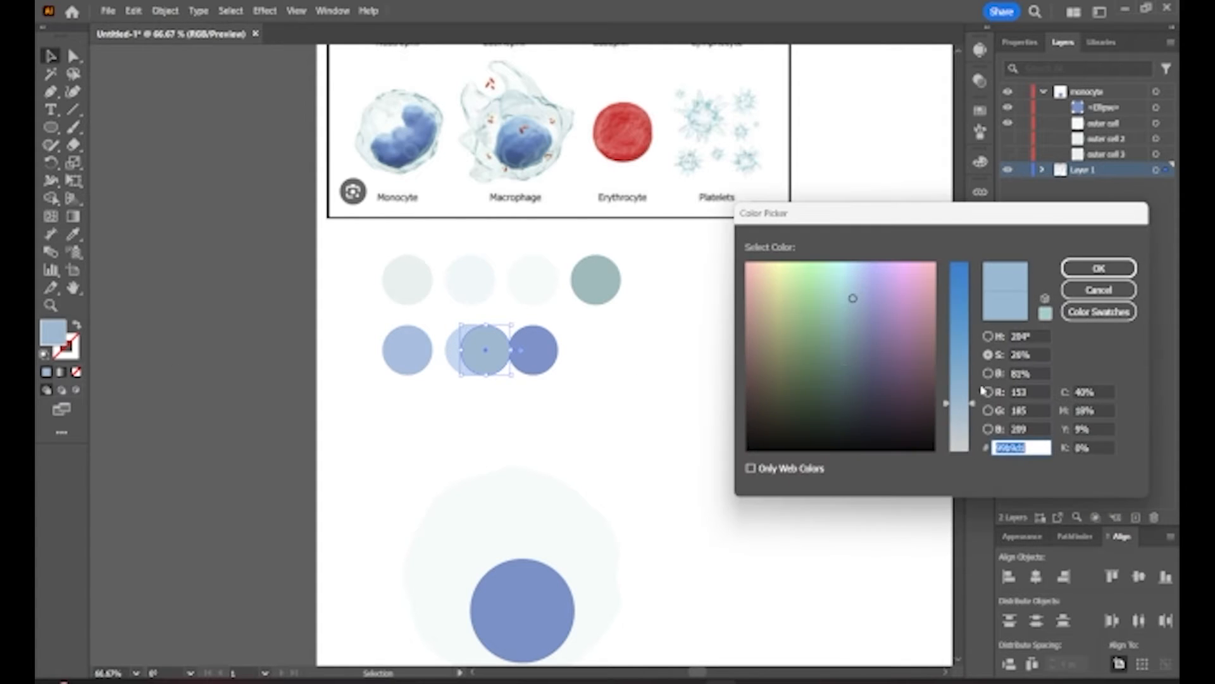
drag(973, 405, 973, 303)
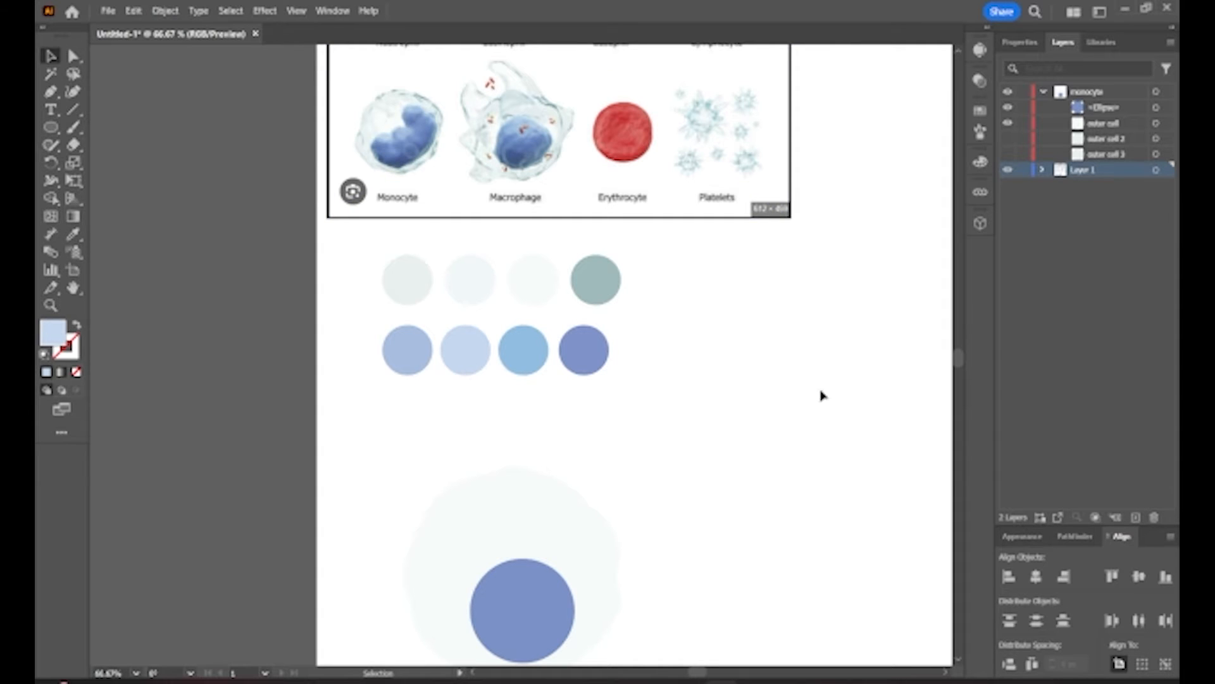
Reshape the nucleus circle into a kidney shape with the Curvature tool, extending its upper right and indenting its upper left side
scroll(507, 388, down, 2)
click(544, 538)
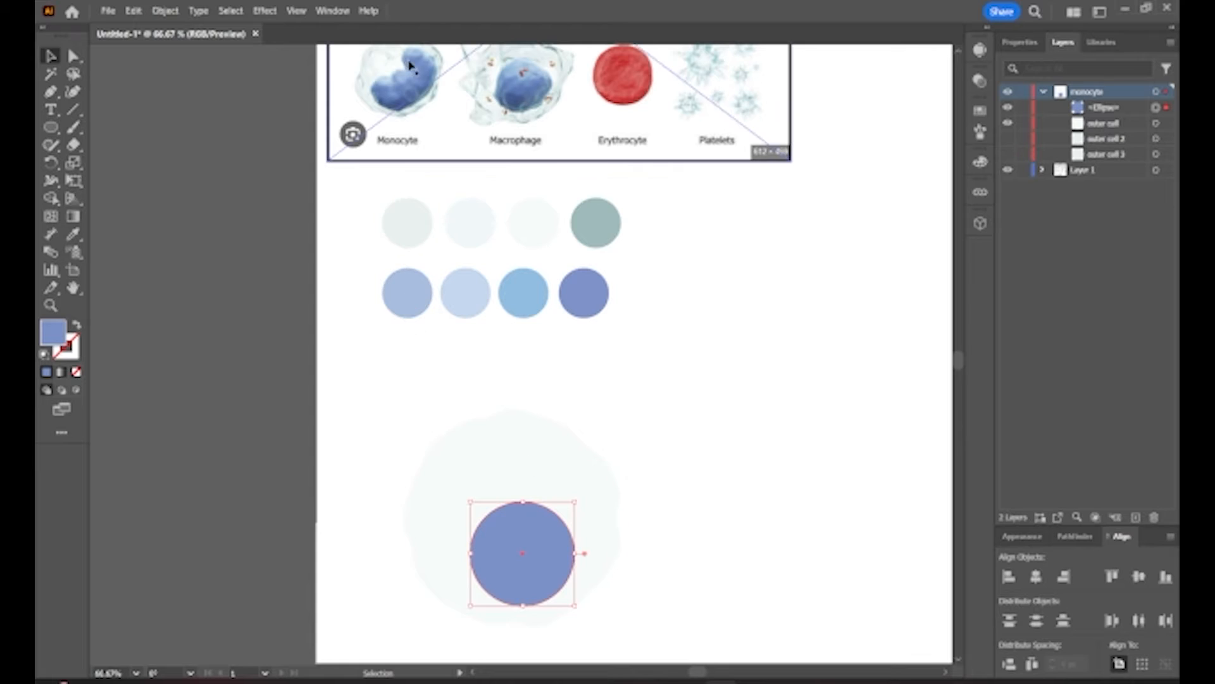
click(73, 92)
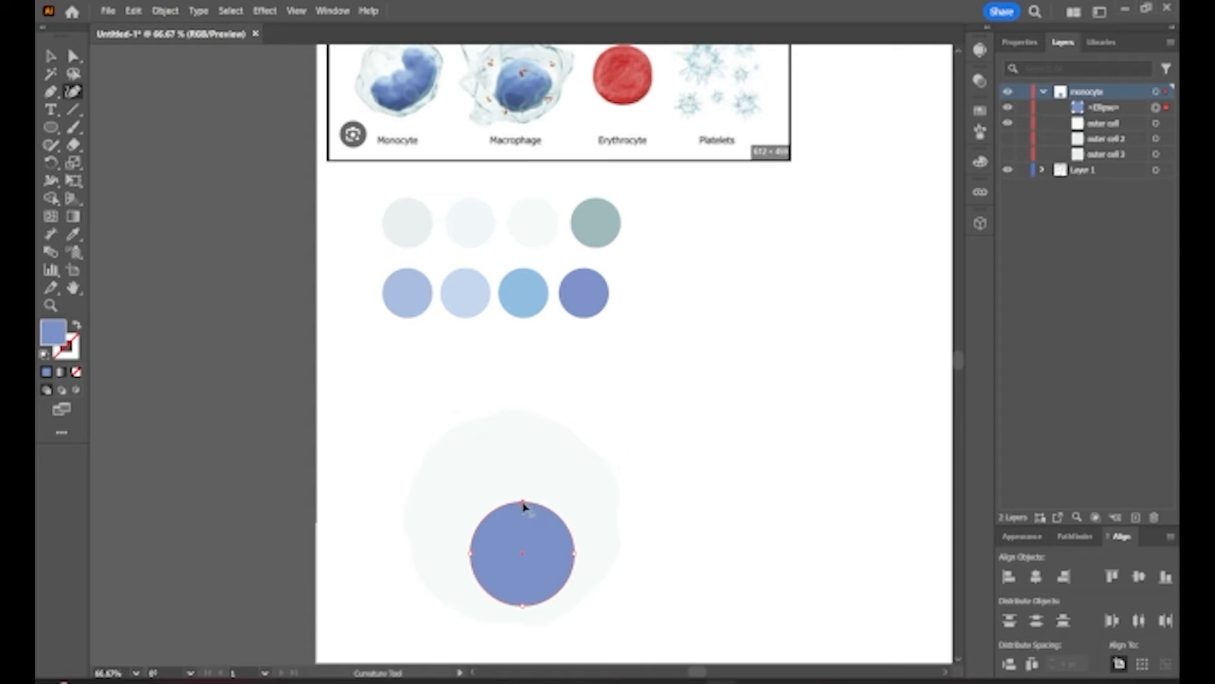
drag(526, 502, 557, 474)
scroll(570, 483, up, 2)
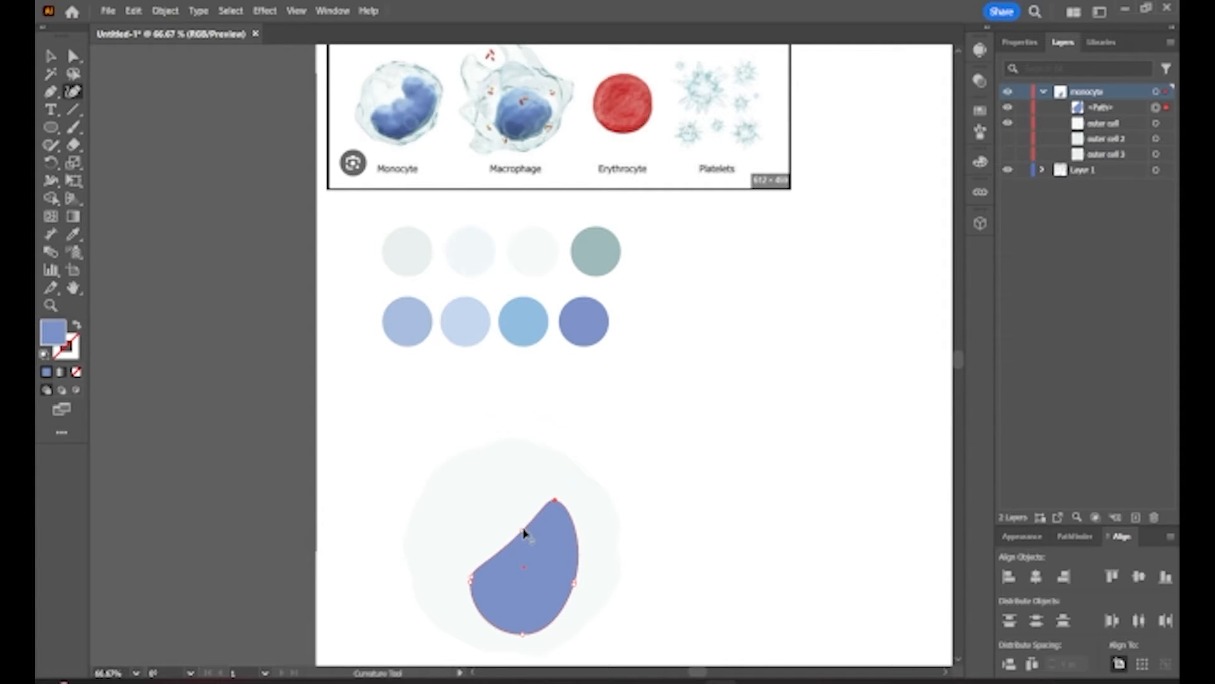
drag(524, 534, 533, 504)
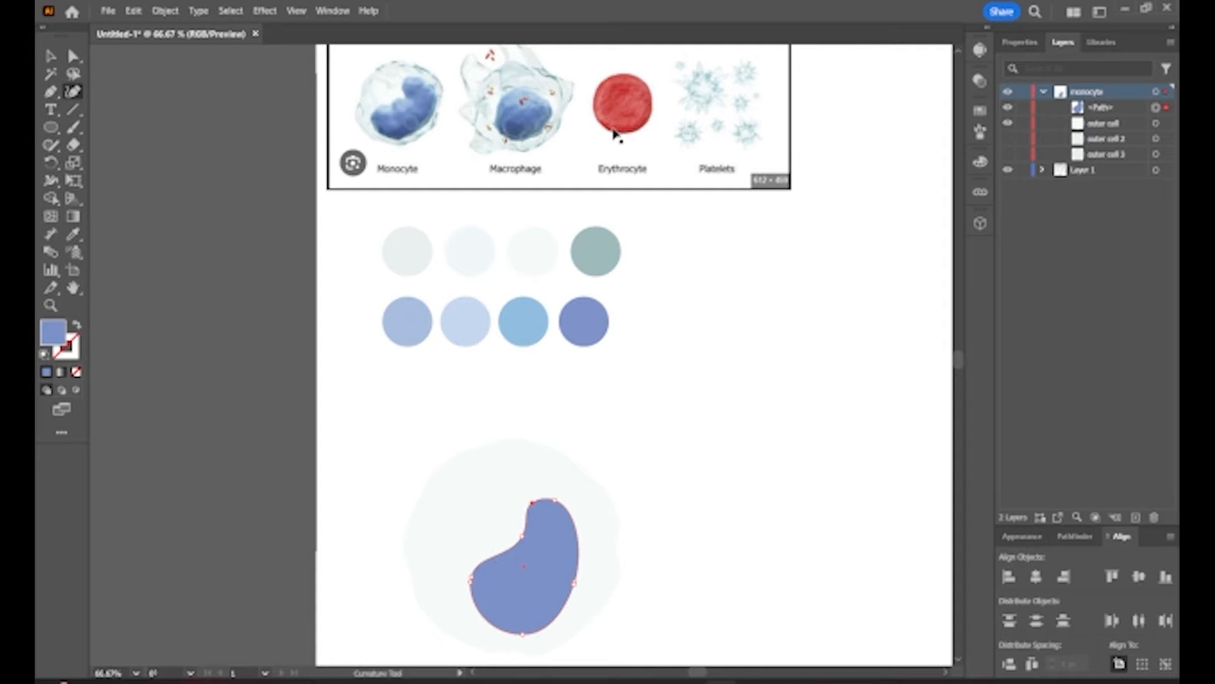
Move the Blood Cells reference image from above the swatches to the blank area beside the cell drawing
key(v)
drag(692, 102, 1050, 548)
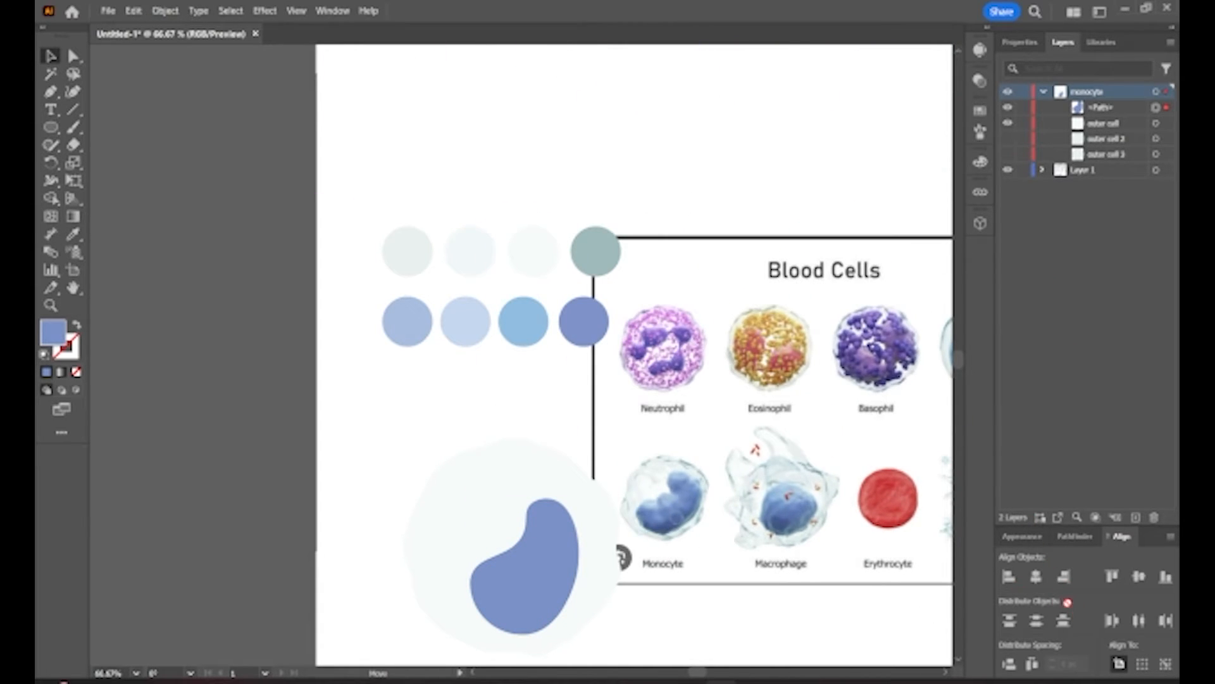
key(ctrl+z)
drag(653, 153, 935, 579)
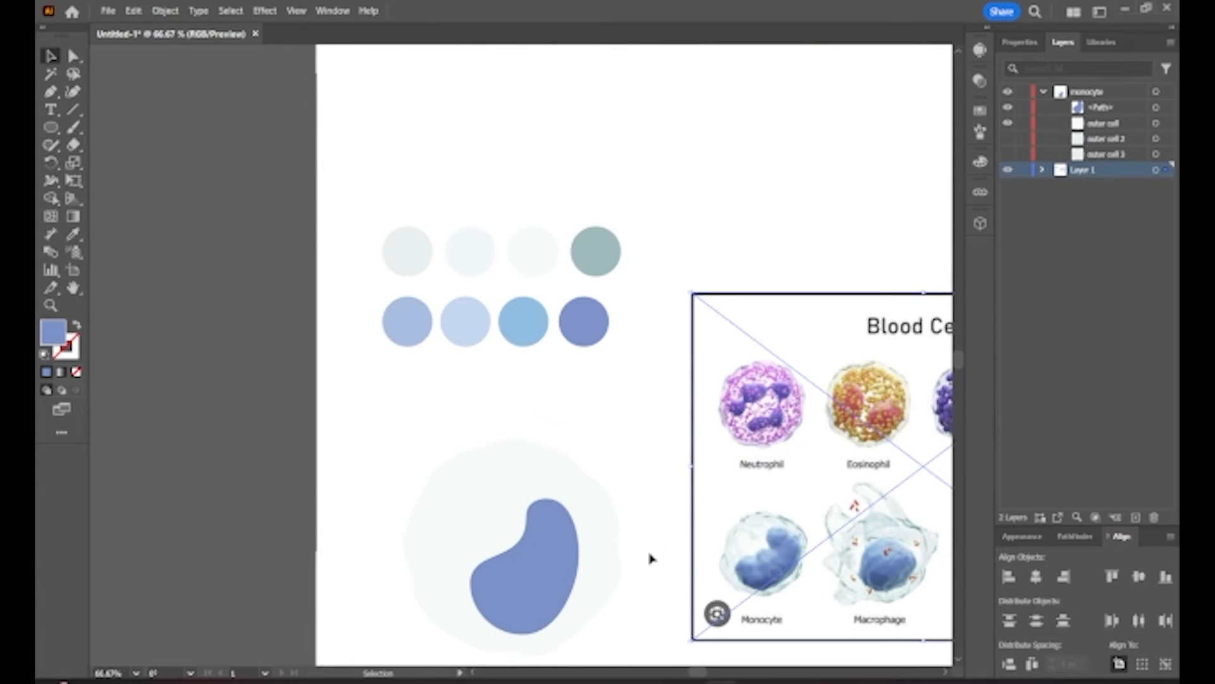
Reshape the nucleus's upper-left edge into bumps with the Curvature tool and extend its lower-left lobe outward
click(570, 559)
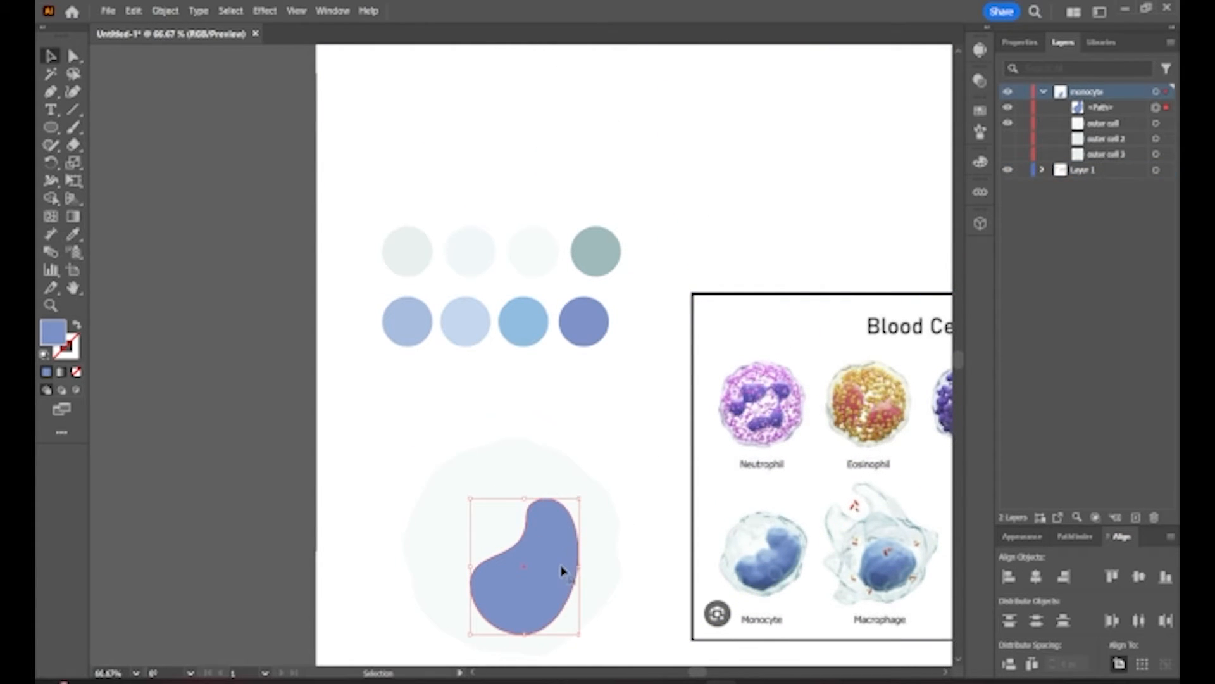
key(shift+grave)
scroll(632, 540, up, 1)
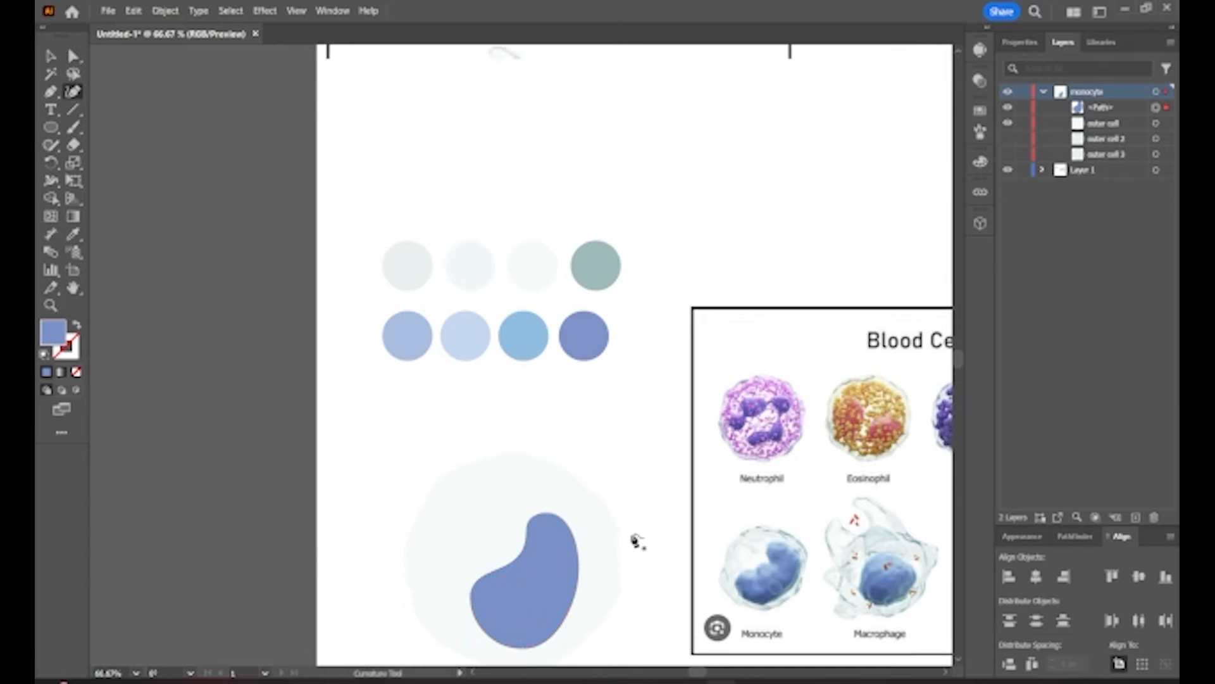
scroll(633, 539, down, 3)
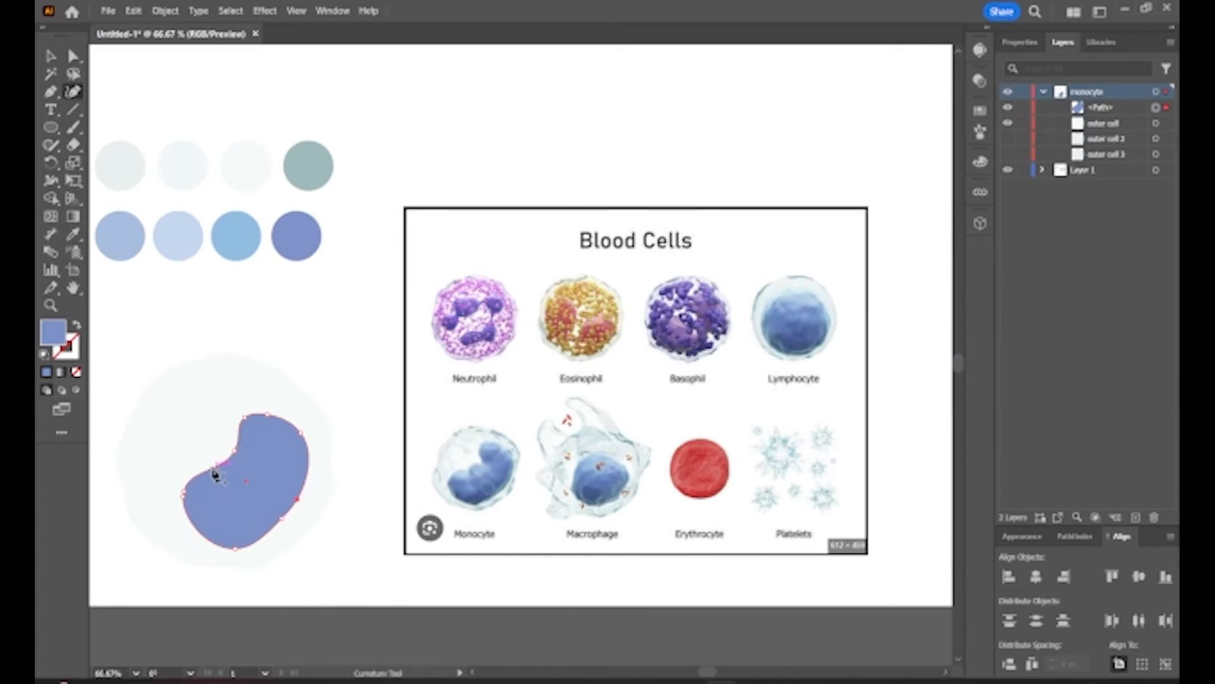
drag(213, 471, 206, 454)
click(235, 450)
drag(235, 454, 211, 472)
mouse_move(184, 491)
mouse_down()
mouse_move(190, 479)
mouse_move(174, 501)
mouse_up()
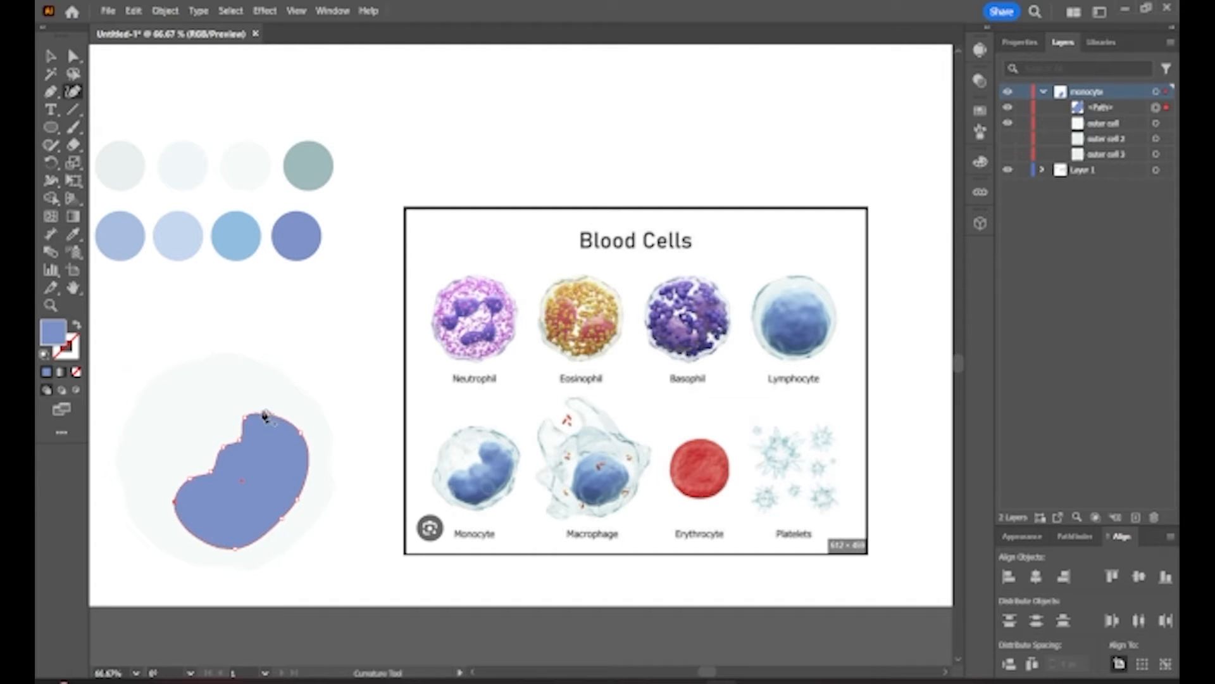
Round the nucleus's upper lobe and refine the notches along its inner edge to match the reference monocyte
drag(268, 415, 230, 444)
click(206, 468)
key(ctrl+z)
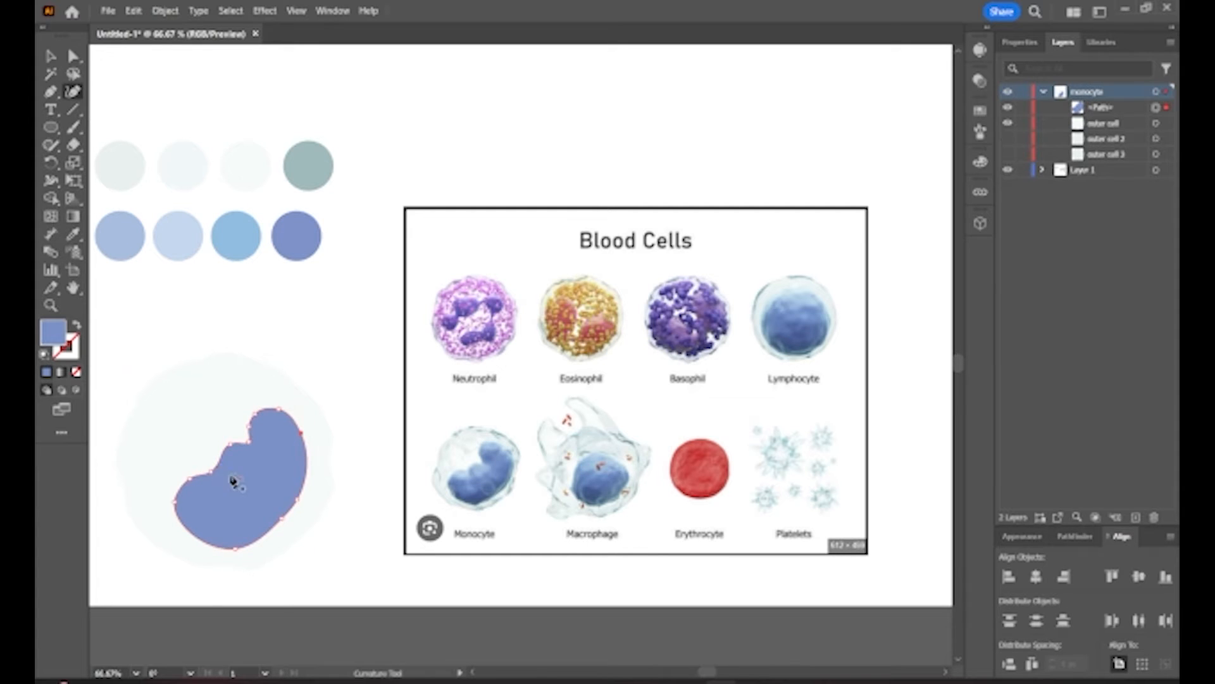
drag(189, 480, 227, 448)
key(v)
click(292, 342)
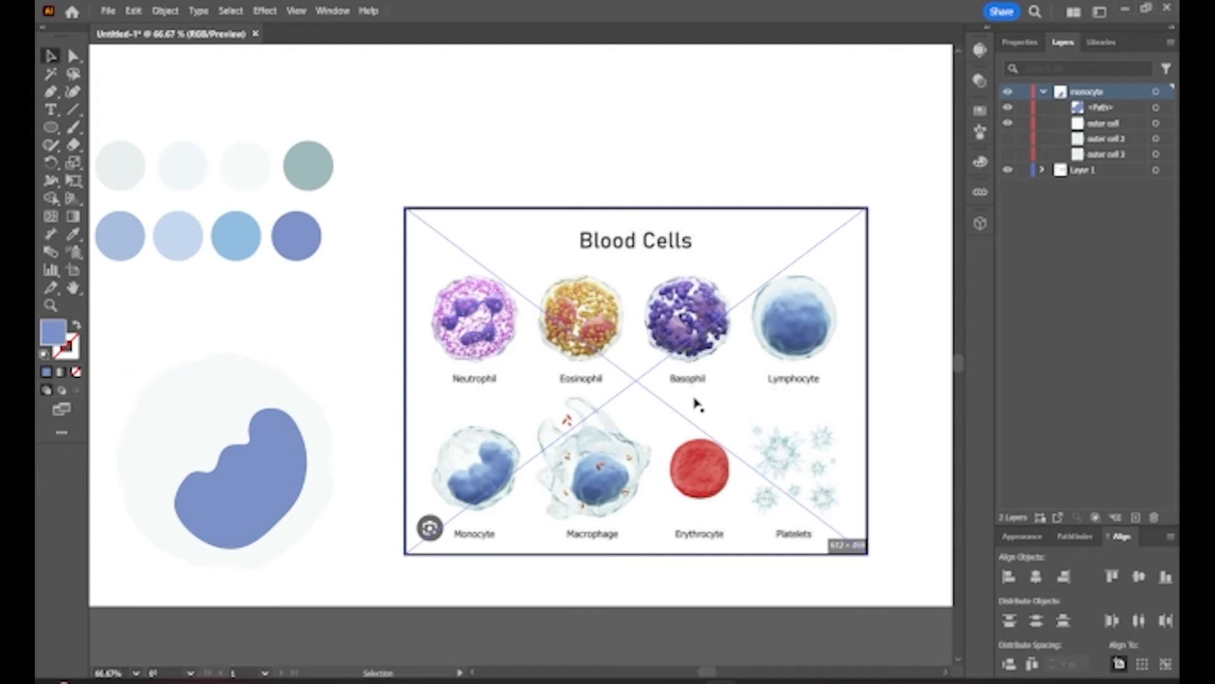
Shift the reference image above the swatches and name the nucleus path "inner cell"
key(ctrl+minus)
drag(698, 404, 461, 111)
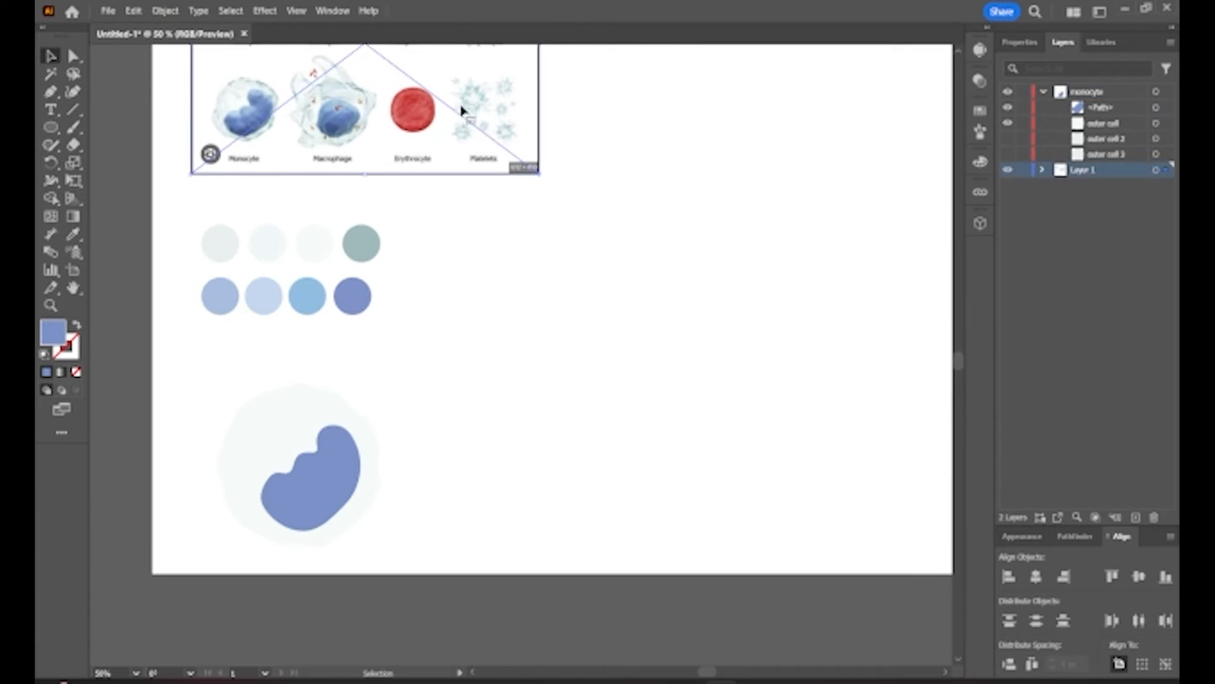
click(325, 499)
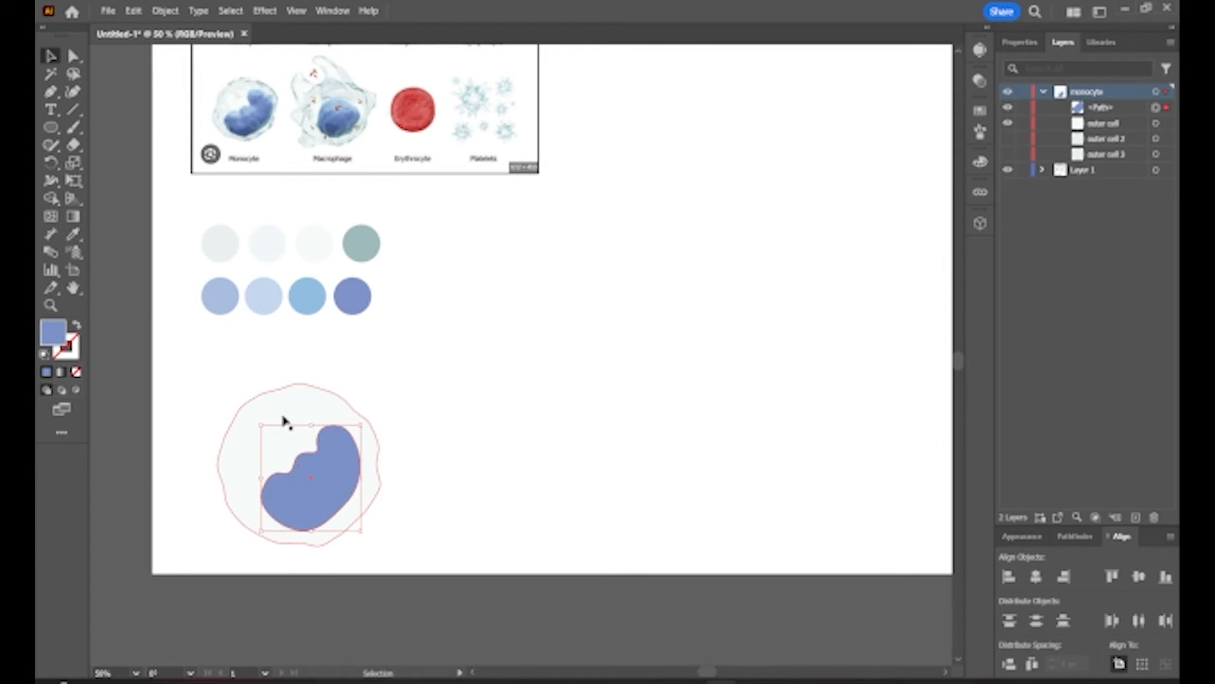
double_click(1101, 108)
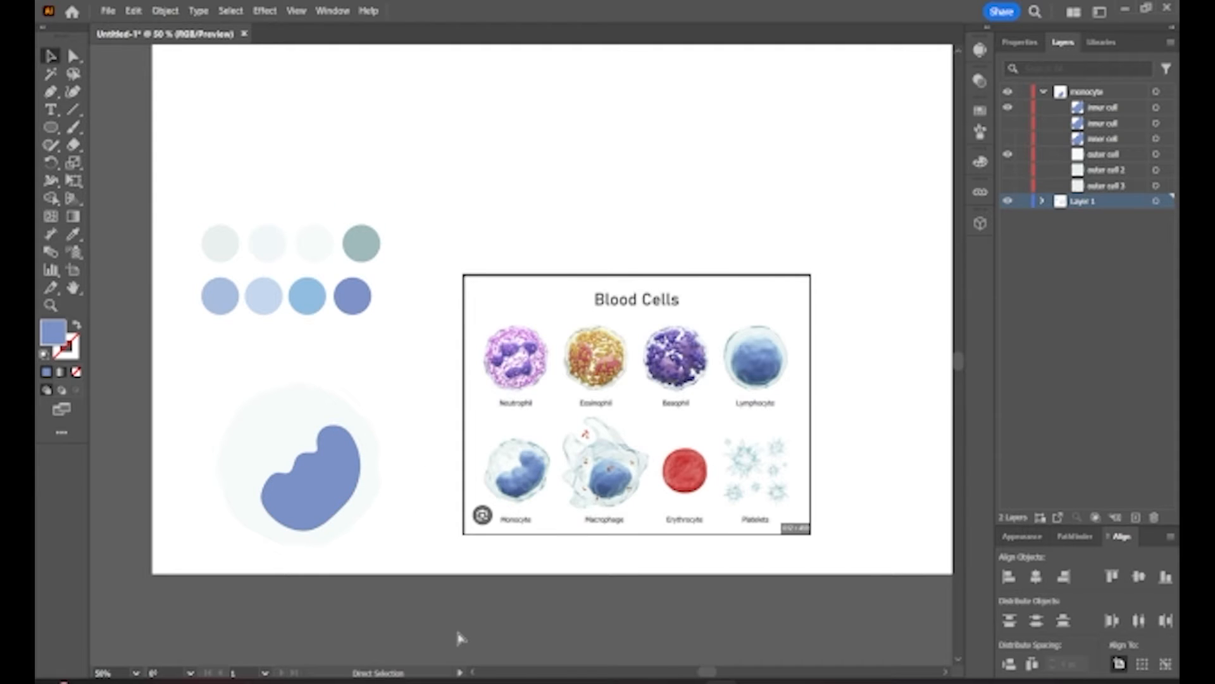
Add a gradient mesh of crossing curved lines over the nucleus with the Mesh tool
key(ctrl+equal)
drag(583, 412, 733, 403)
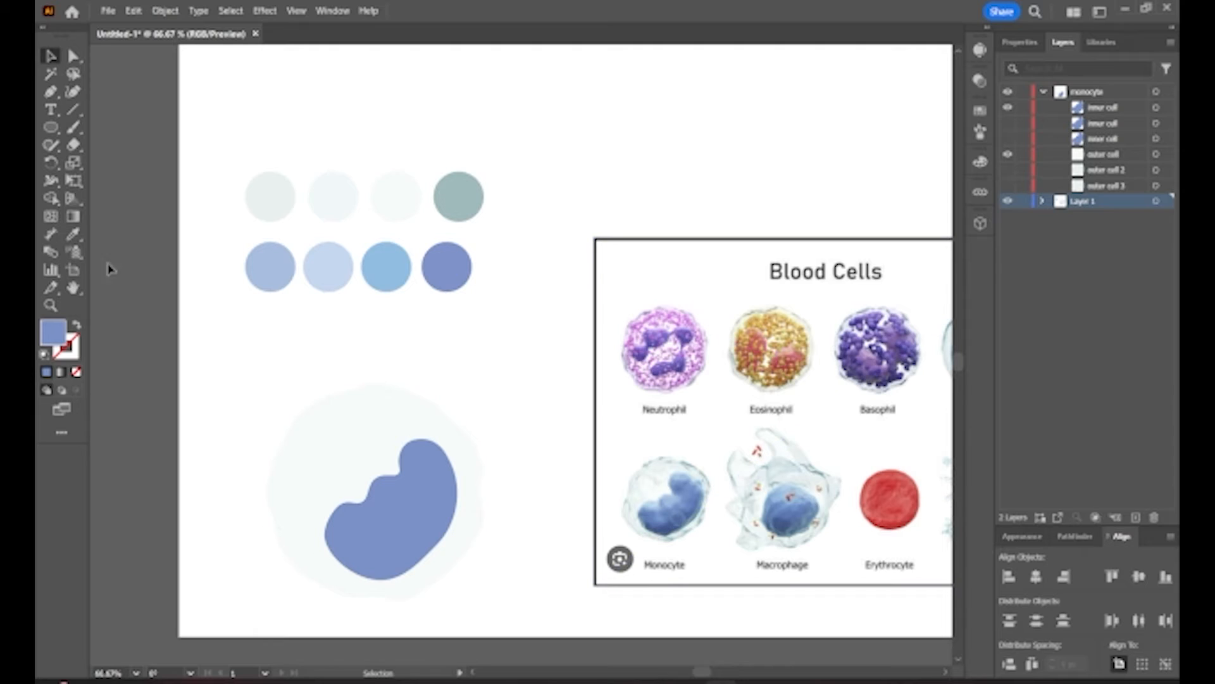
click(50, 217)
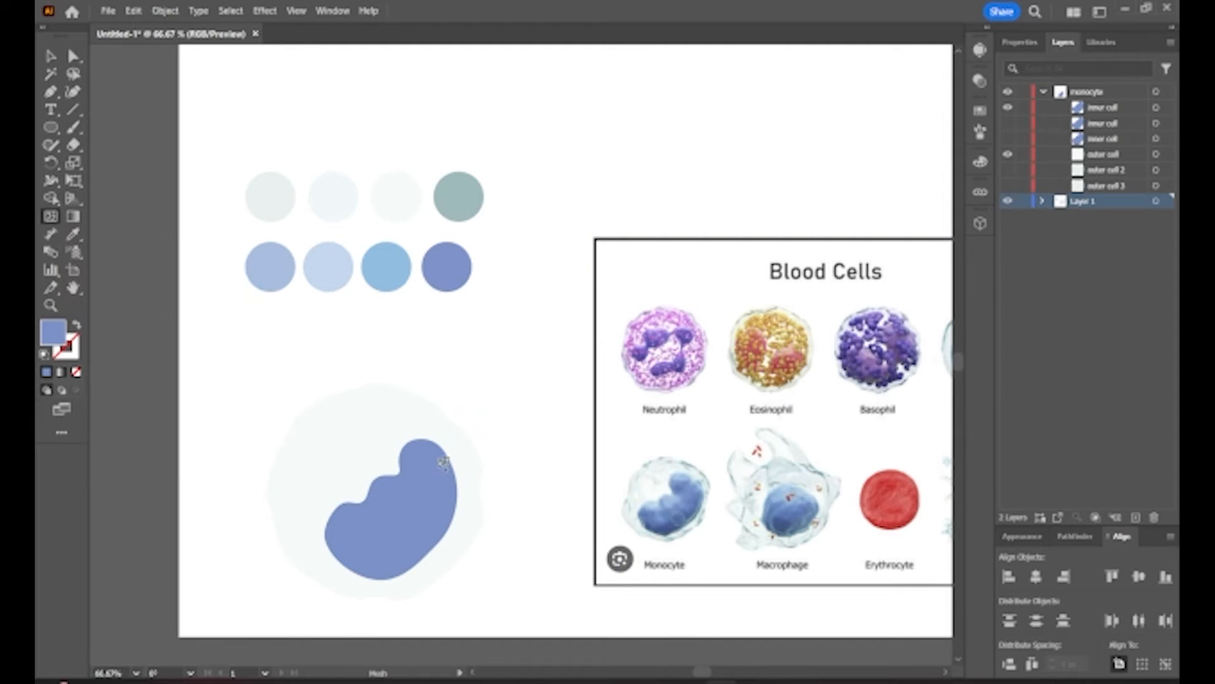
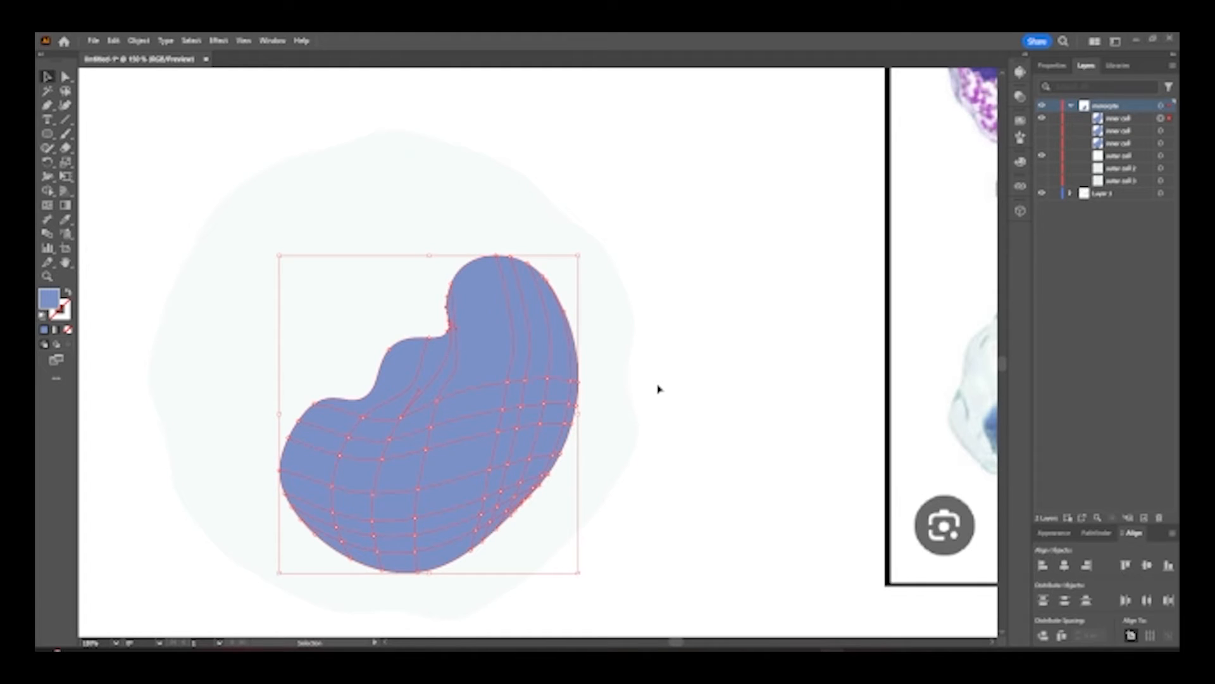
click(665, 386)
key(ctrl+minus)
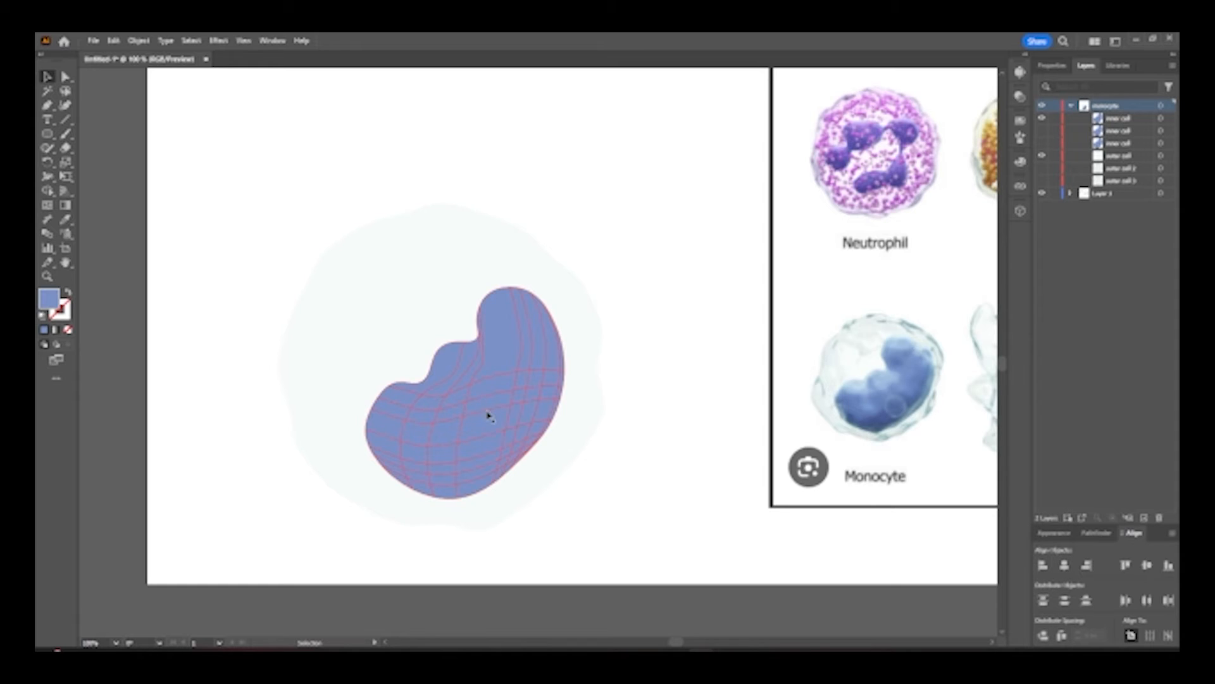
Reposition the nucleus's mesh points near its inner notches and across its middle with Direct Selection
key(a)
key(u)
click(483, 370)
key(a)
drag(482, 353, 506, 348)
drag(505, 343, 491, 349)
click(421, 394)
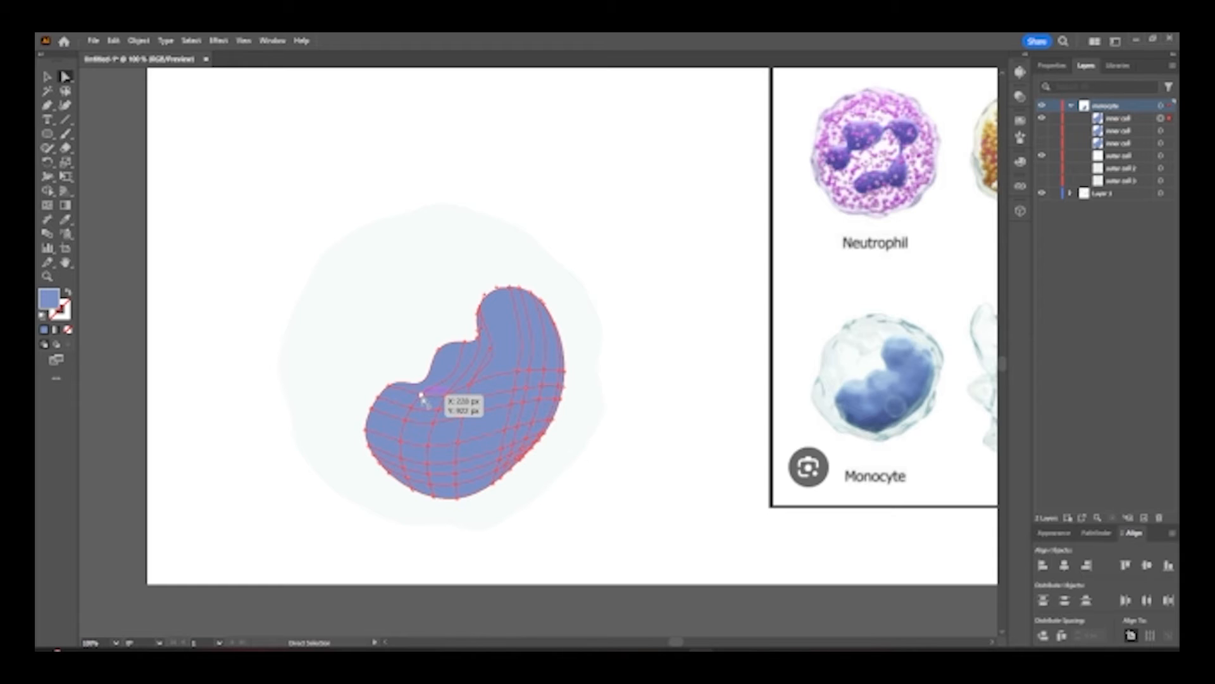
drag(421, 395, 472, 385)
click(472, 385)
click(517, 374)
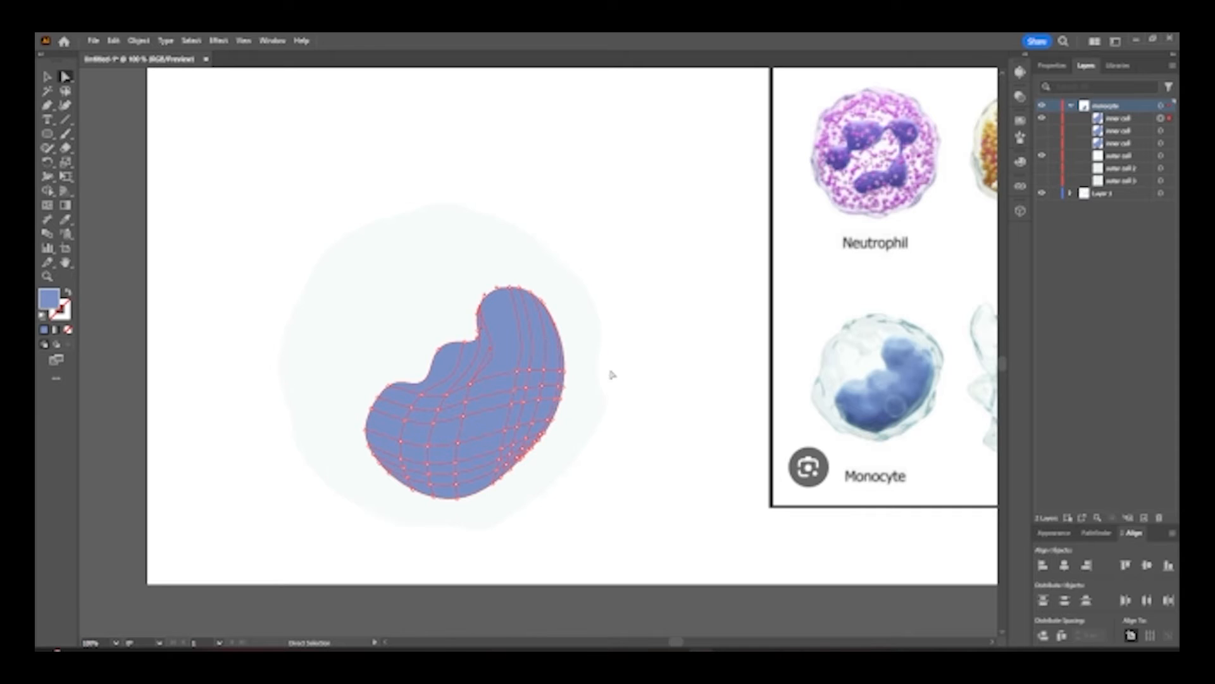
Rotate the row of four blue swatches into a vertical column between the cell and the reference image
shift+click(589, 407)
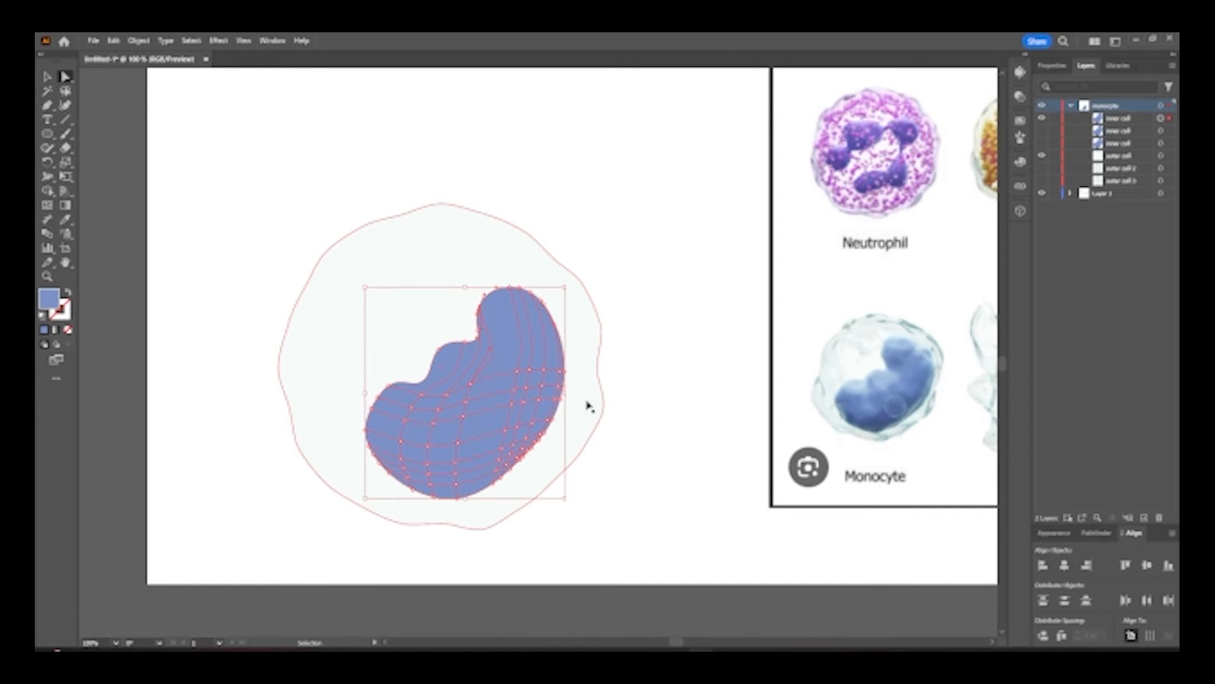
key(ctrl+minus)
key(v)
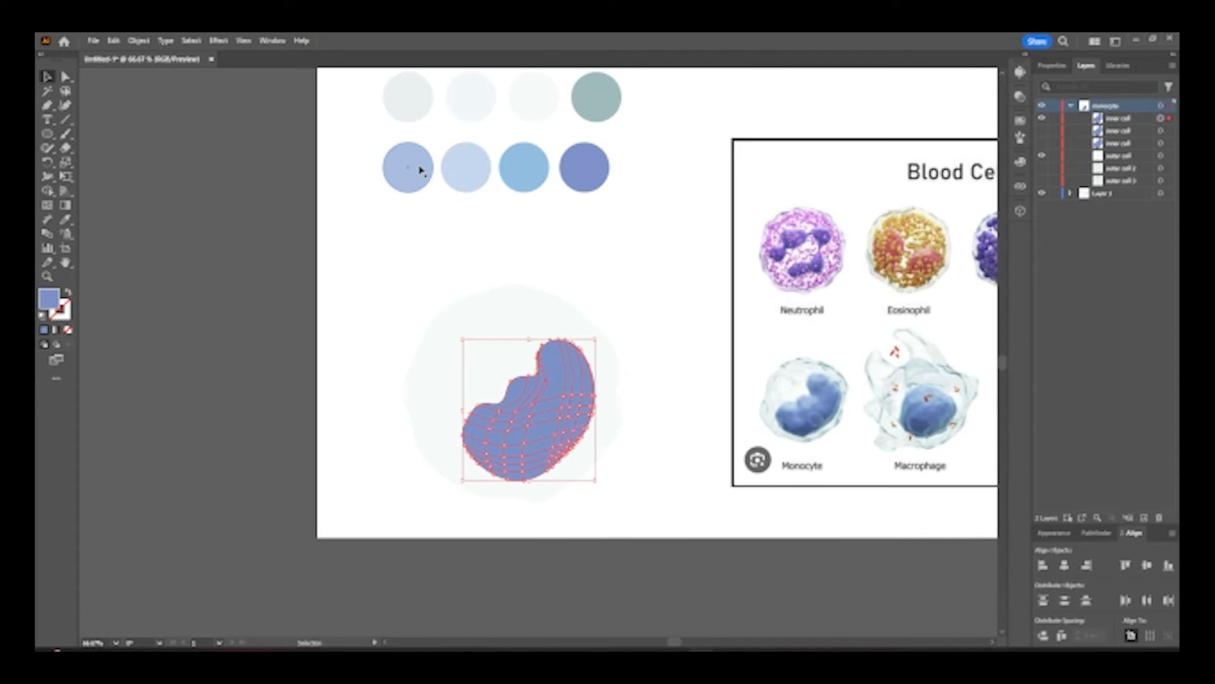
drag(377, 155, 675, 230)
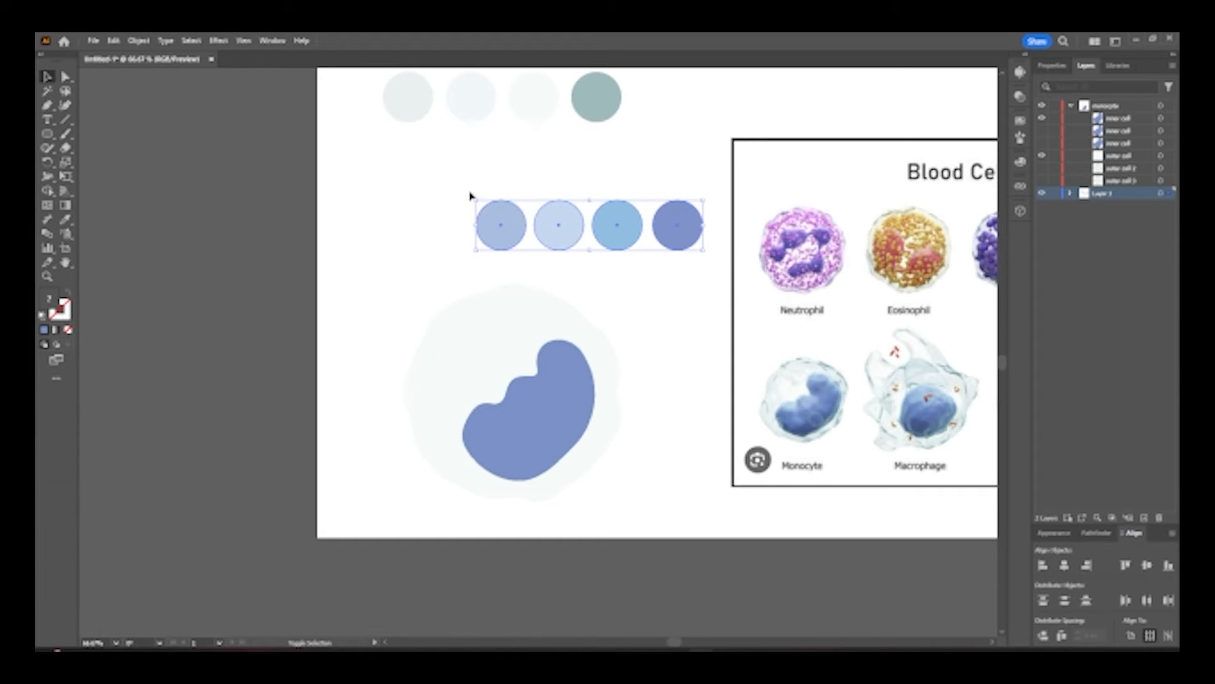
drag(472, 199, 612, 174)
drag(601, 195, 693, 344)
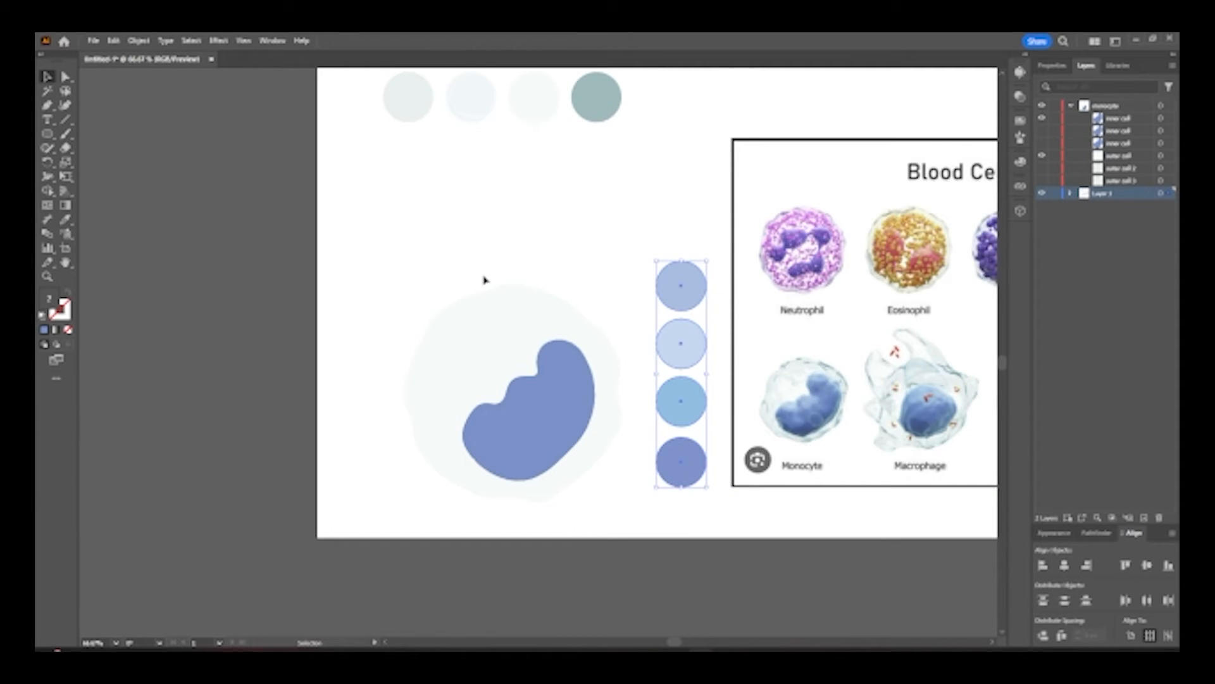
key(ctrl+1)
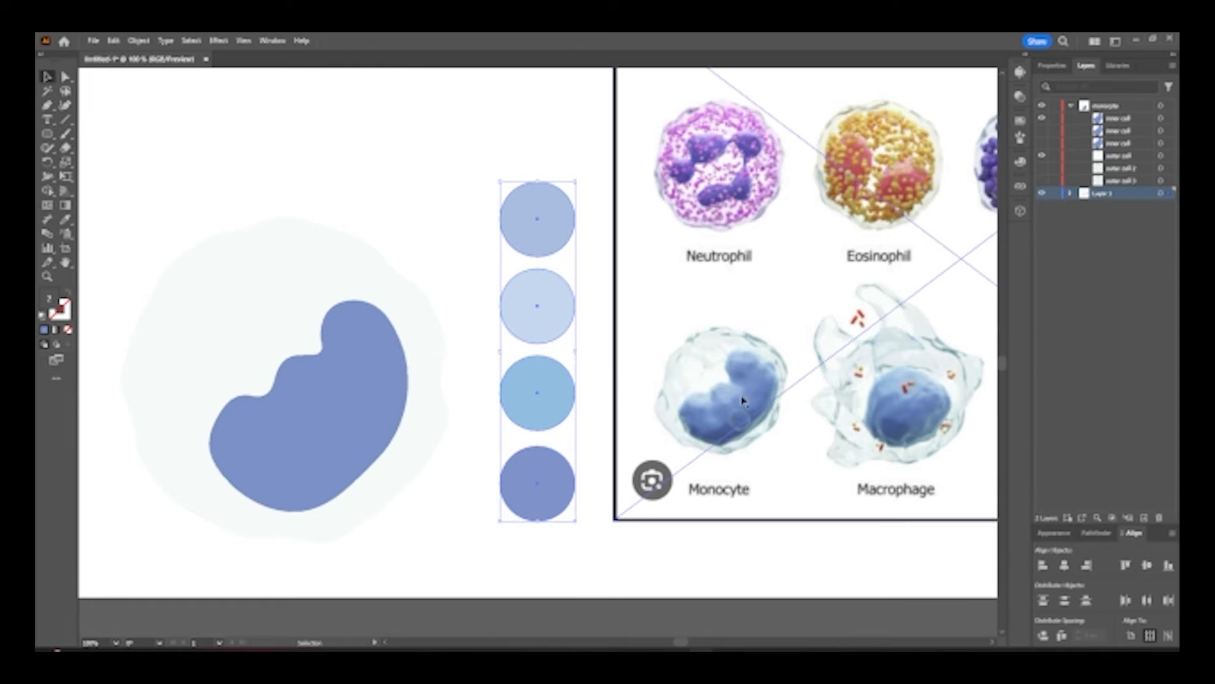
Try highlighting the nucleus's right edge by colouring its mesh points with the sky blue and pale blue swatches
click(304, 422)
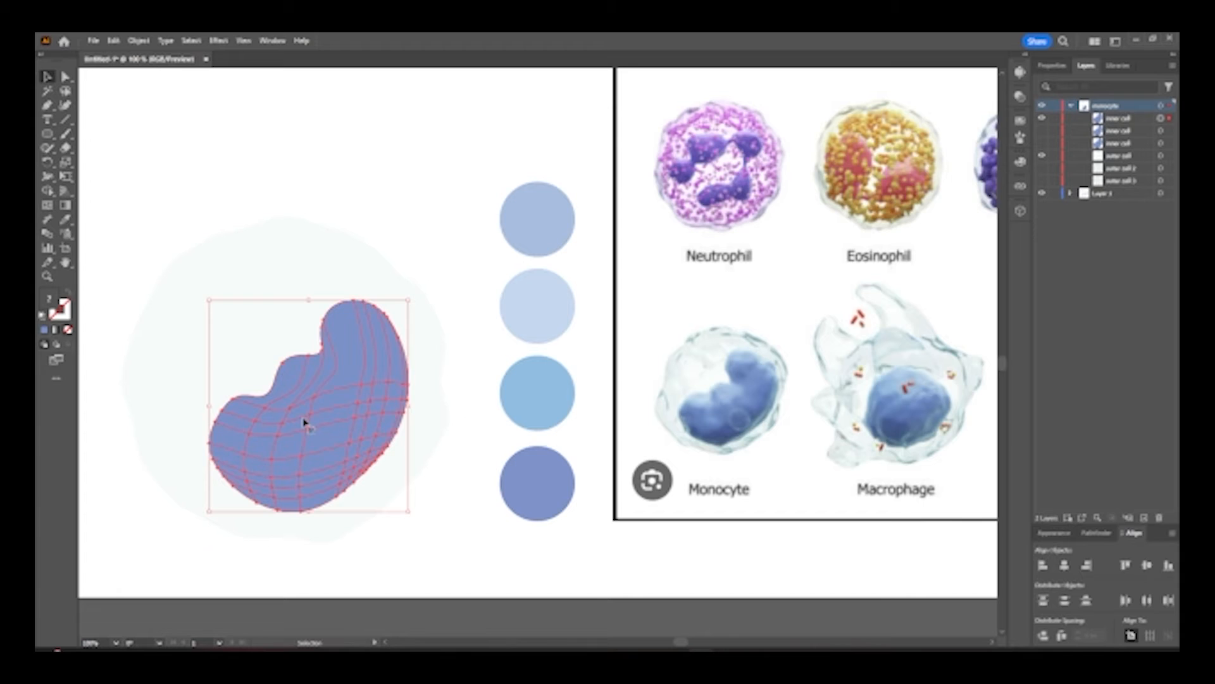
key(a)
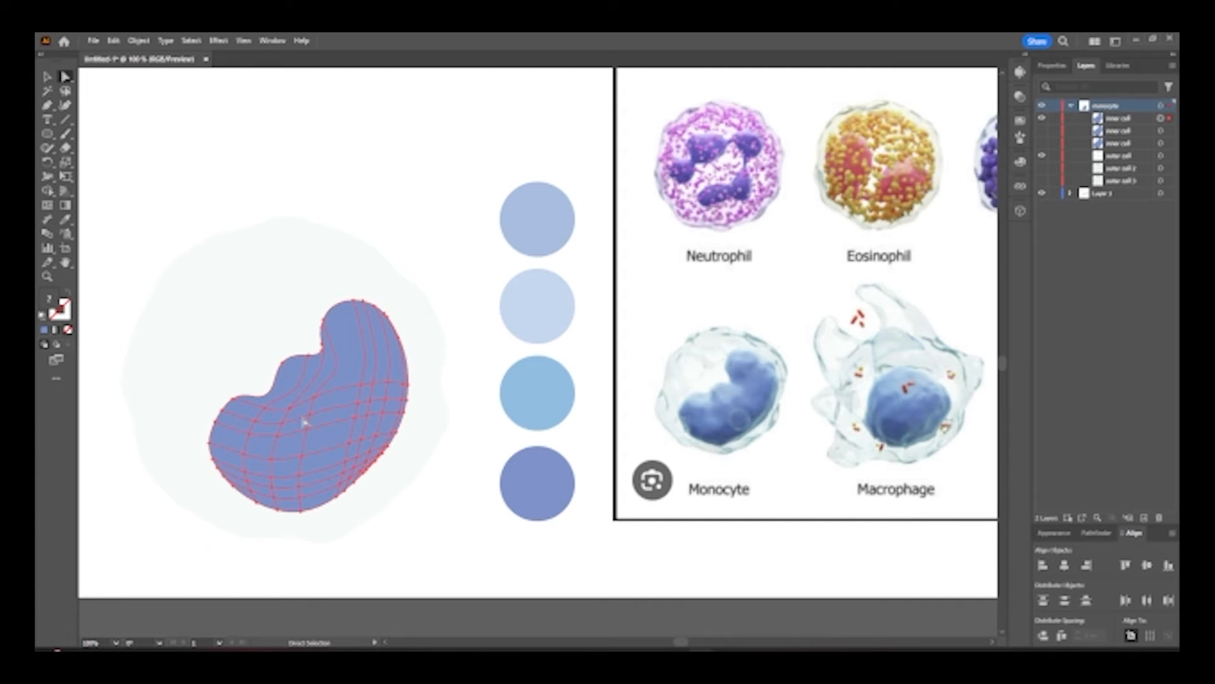
click(311, 418)
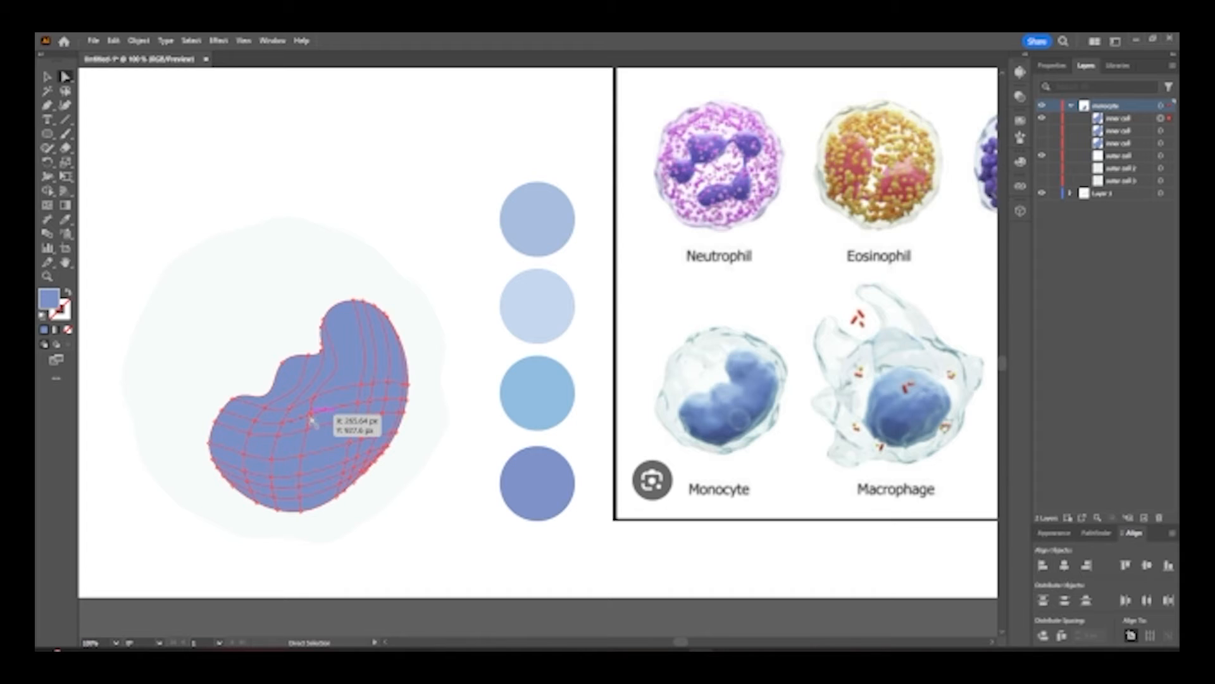
click(406, 389)
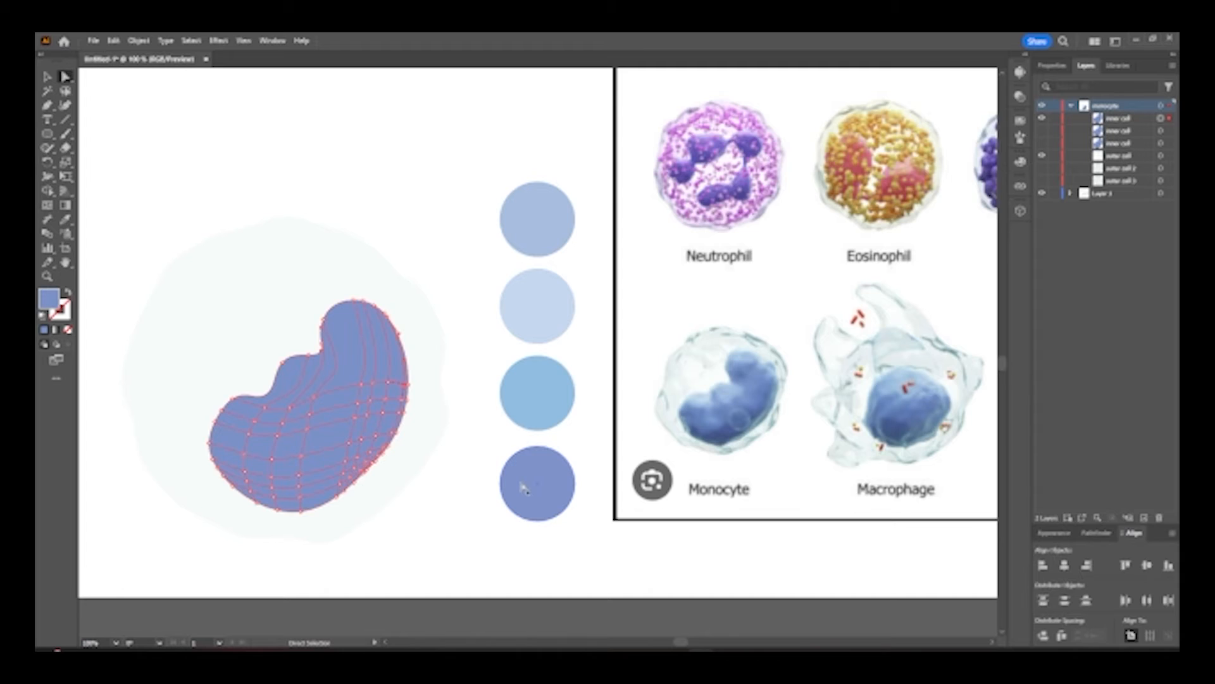
key(i)
key(a)
click(390, 387)
key(i)
click(524, 377)
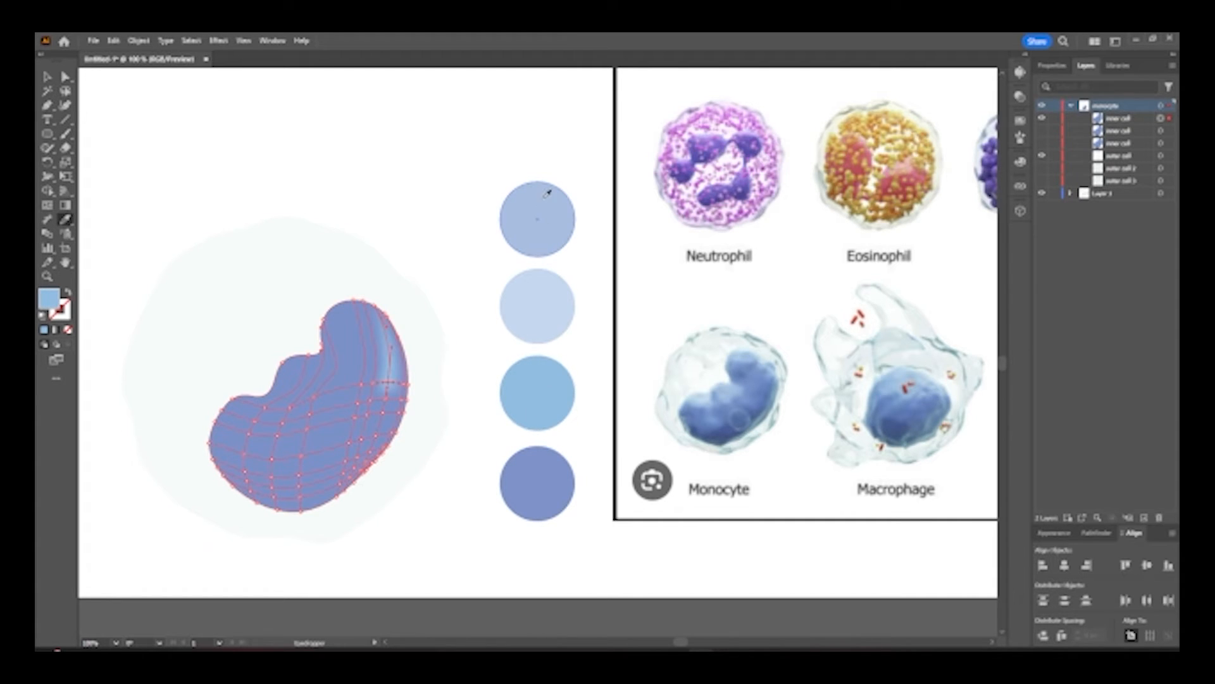
key(v)
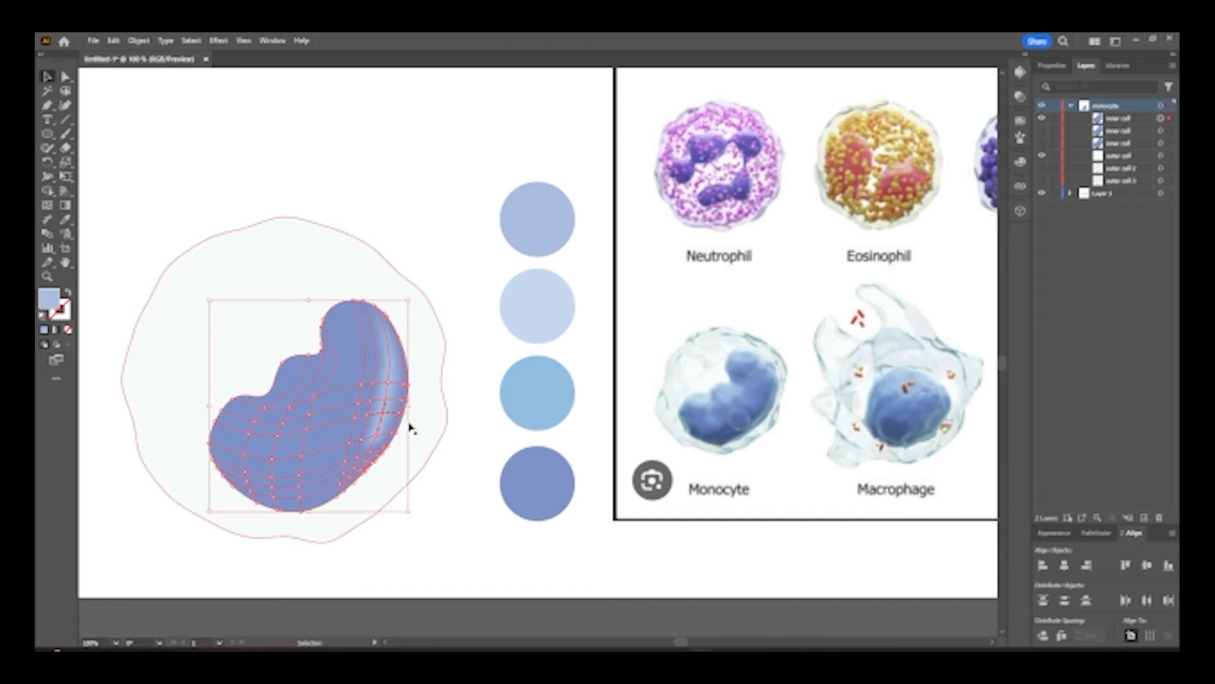
Try overlapping the top blue swatch with the bottom one, and undo this move and the nucleus's highlight colouring
drag(535, 233, 505, 497)
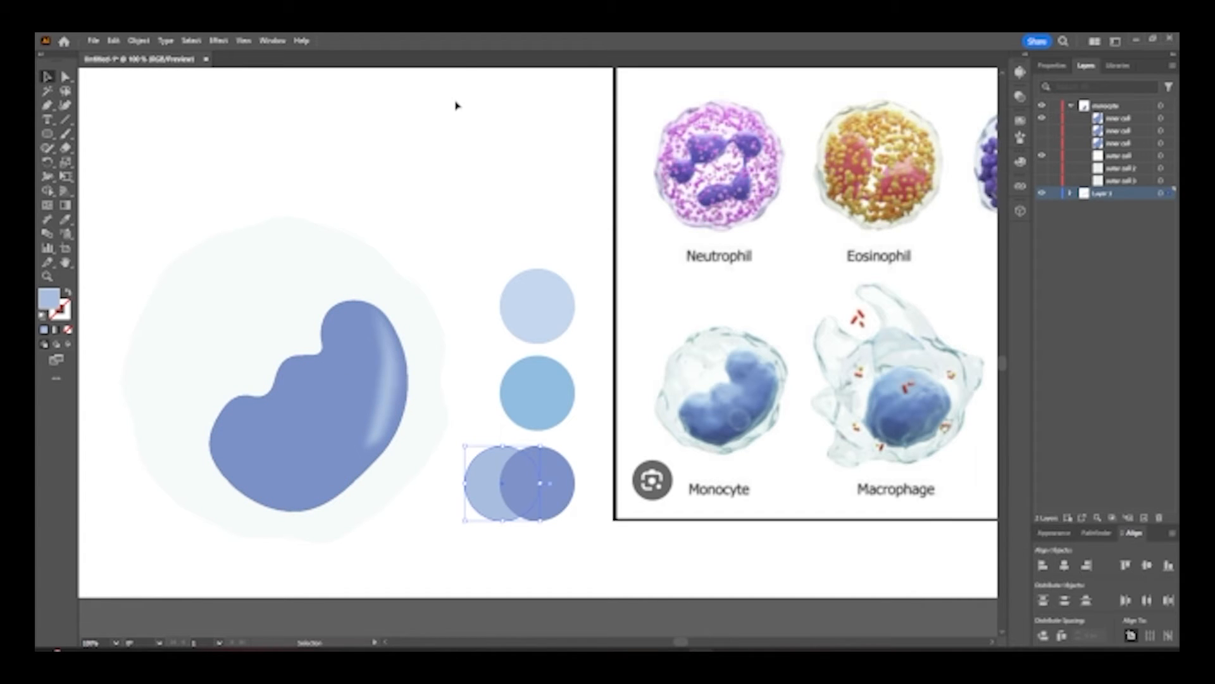
key(ctrl+z)
key(ctrl+z)
key(ctrl+z)
key(ctrl+z)
key(ctrl+z)
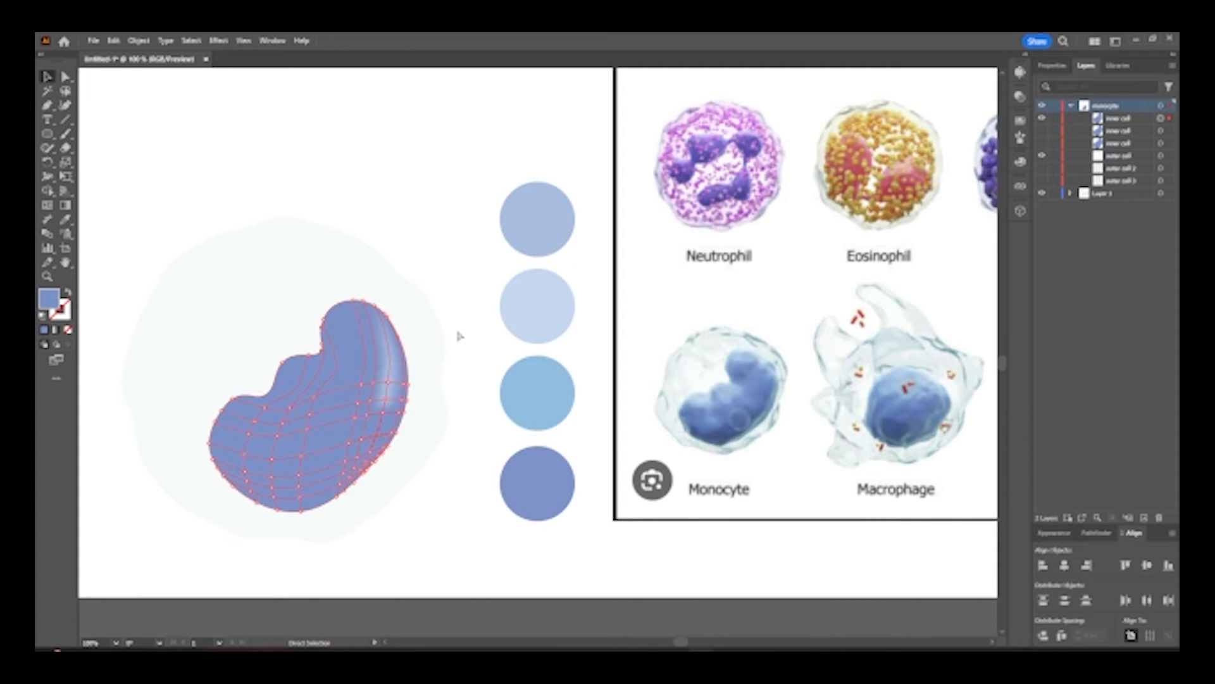
Stack the blue swatches in an overlapping vertical pile, with the darkest in front at the lower end
key(v)
click(524, 229)
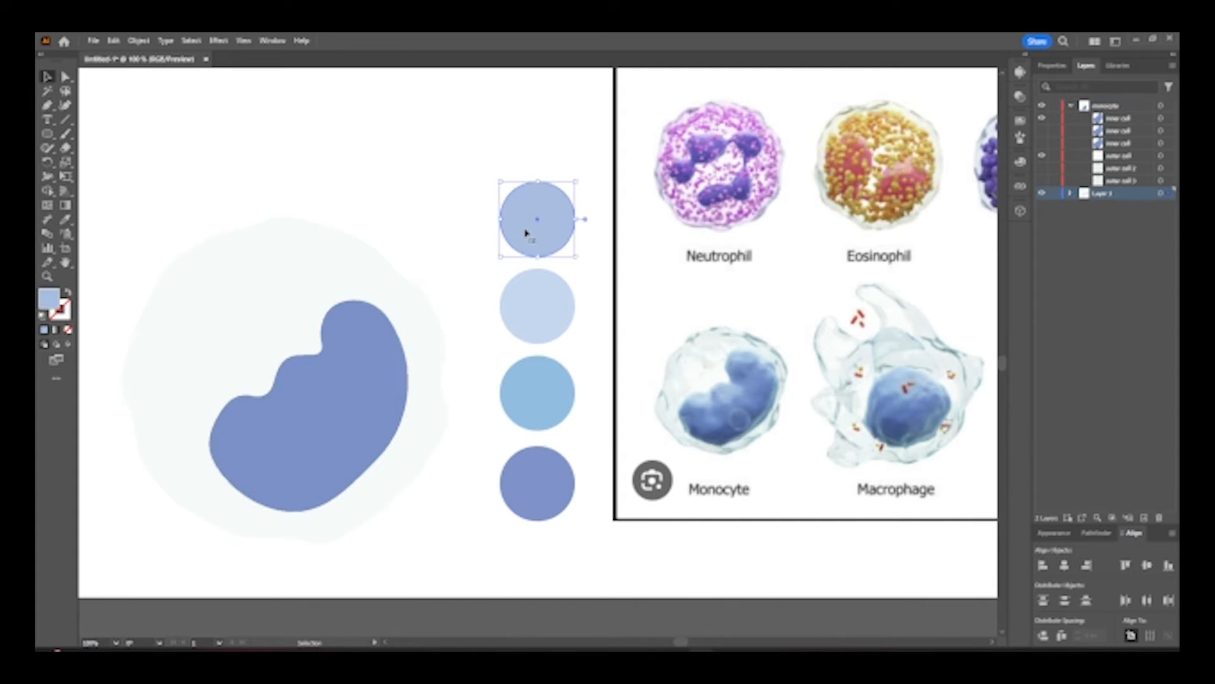
drag(531, 212, 535, 452)
drag(545, 385, 548, 436)
key(a)
key(ctrl+bracketleft)
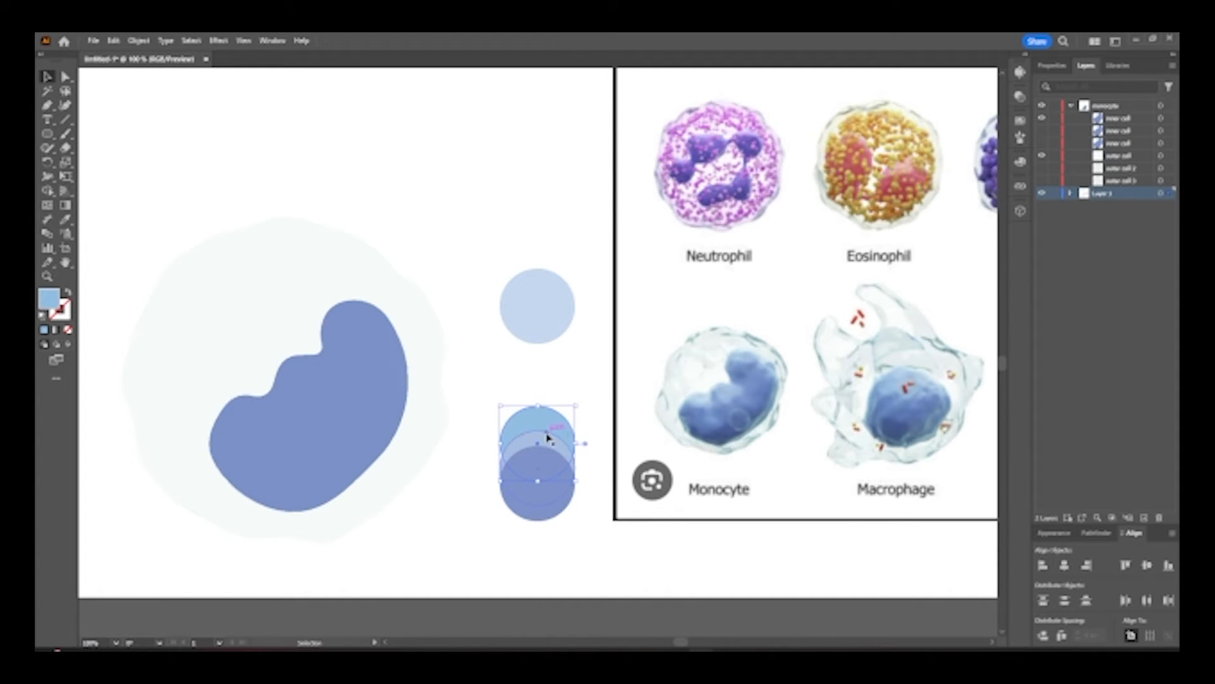
drag(548, 295, 559, 436)
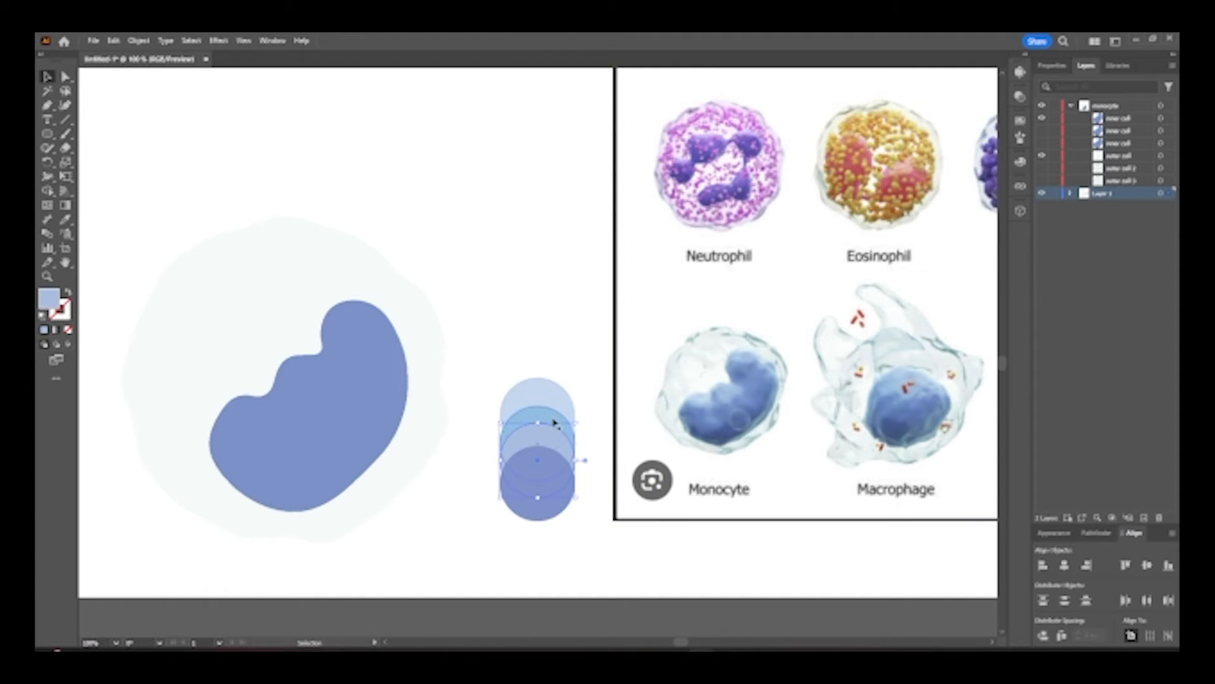
Recolour the lowest swatch with a dark navy blue sampled from the shaded lower edge of the reference monocyte's nucleus
click(550, 498)
key(i)
click(719, 433)
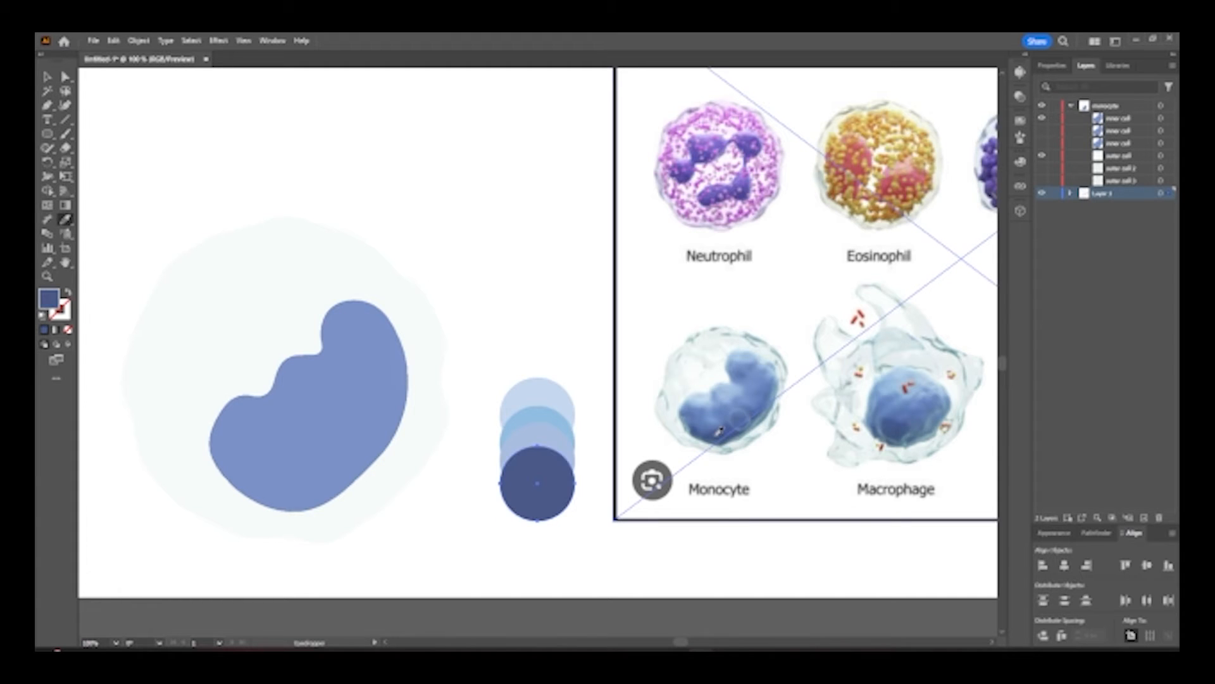
key(v)
click(542, 436)
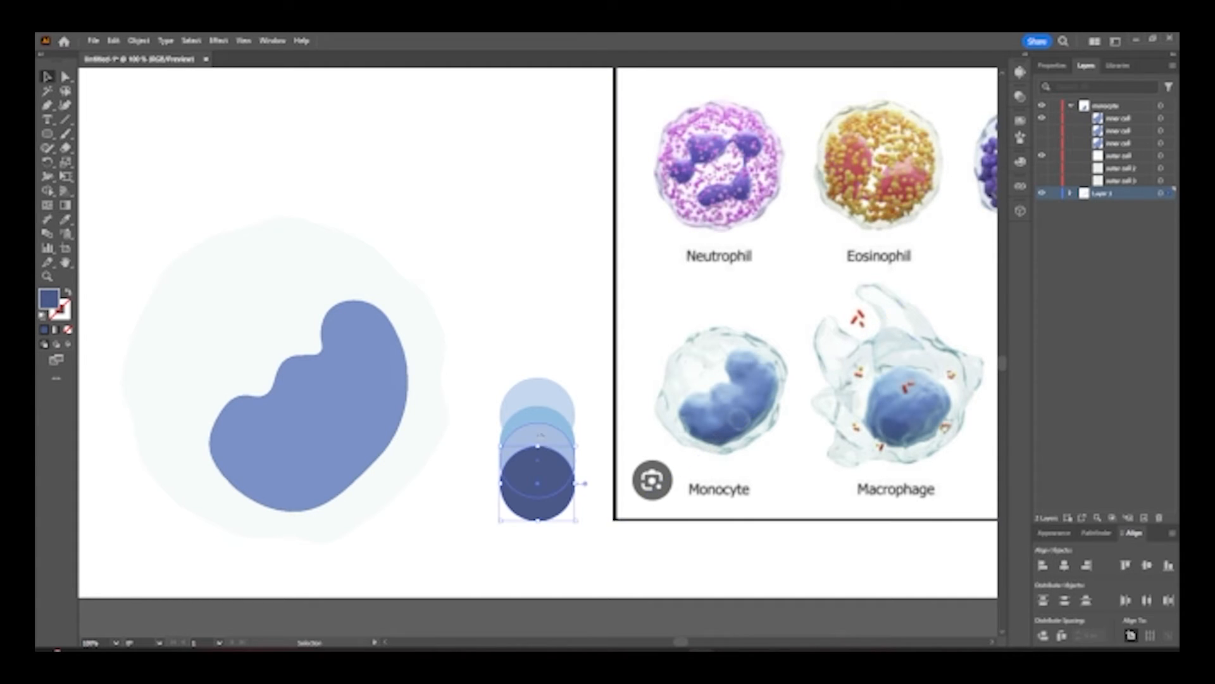
Recolour the second-lowest swatch indigo and the one above it medium blue, sampling both from the reference monocyte's nucleus
key(i)
click(730, 424)
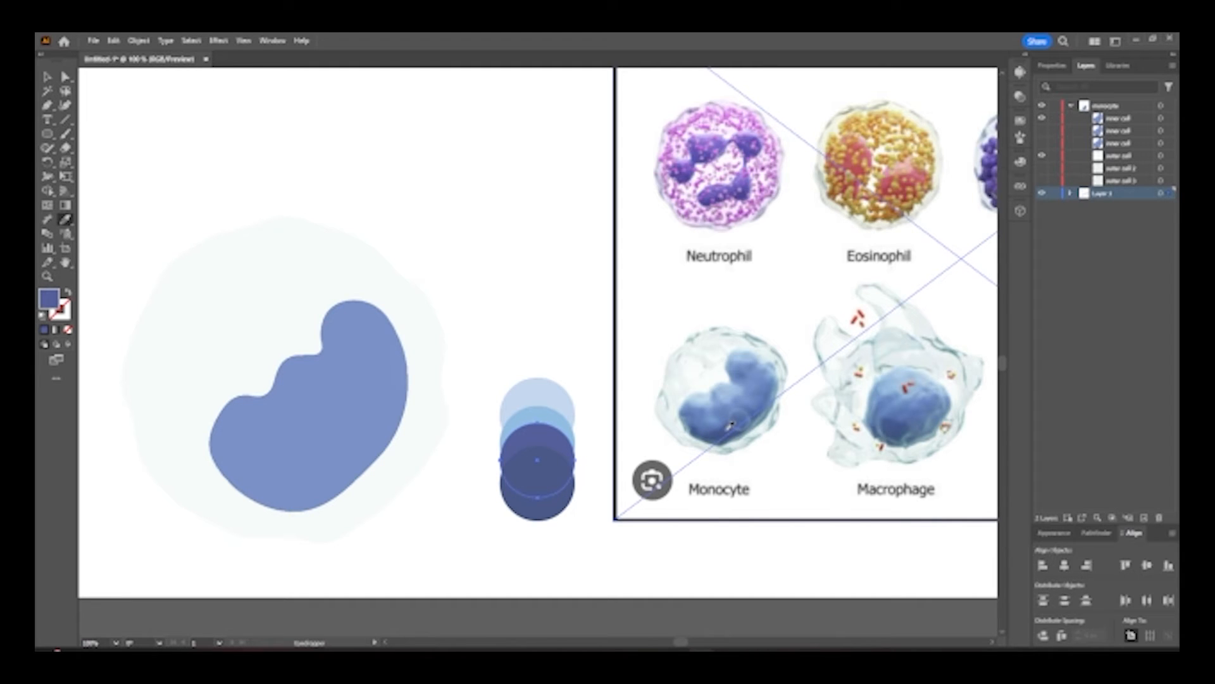
key(v)
click(542, 415)
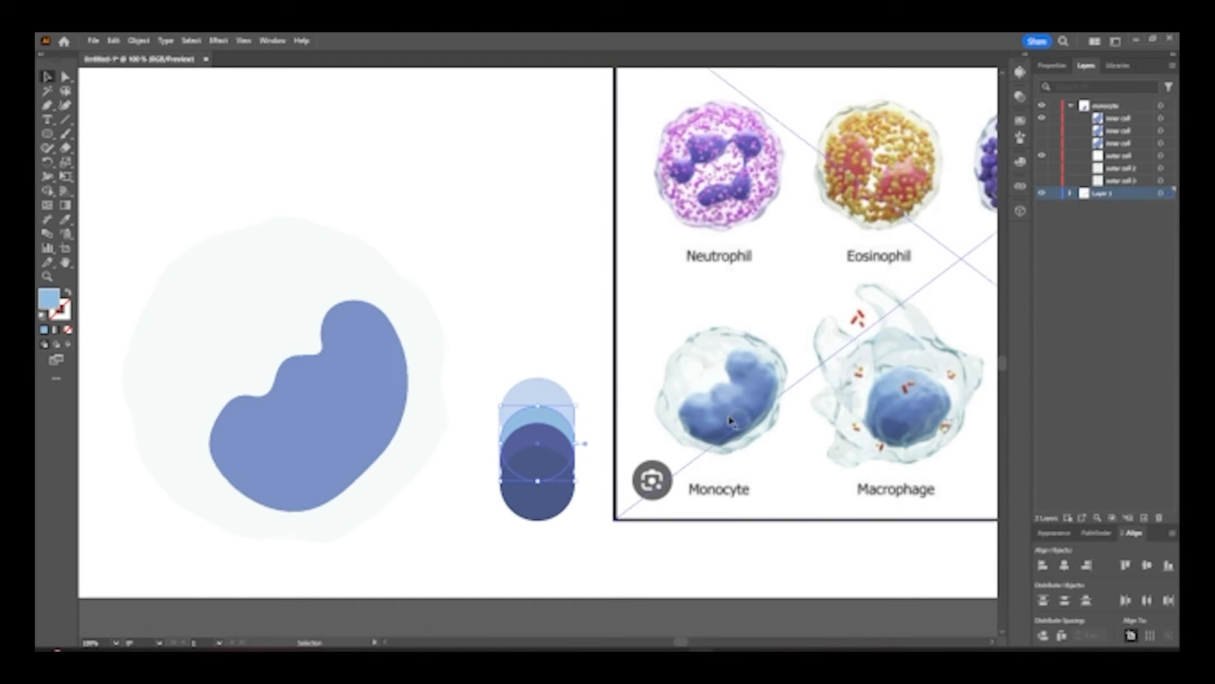
key(i)
click(725, 407)
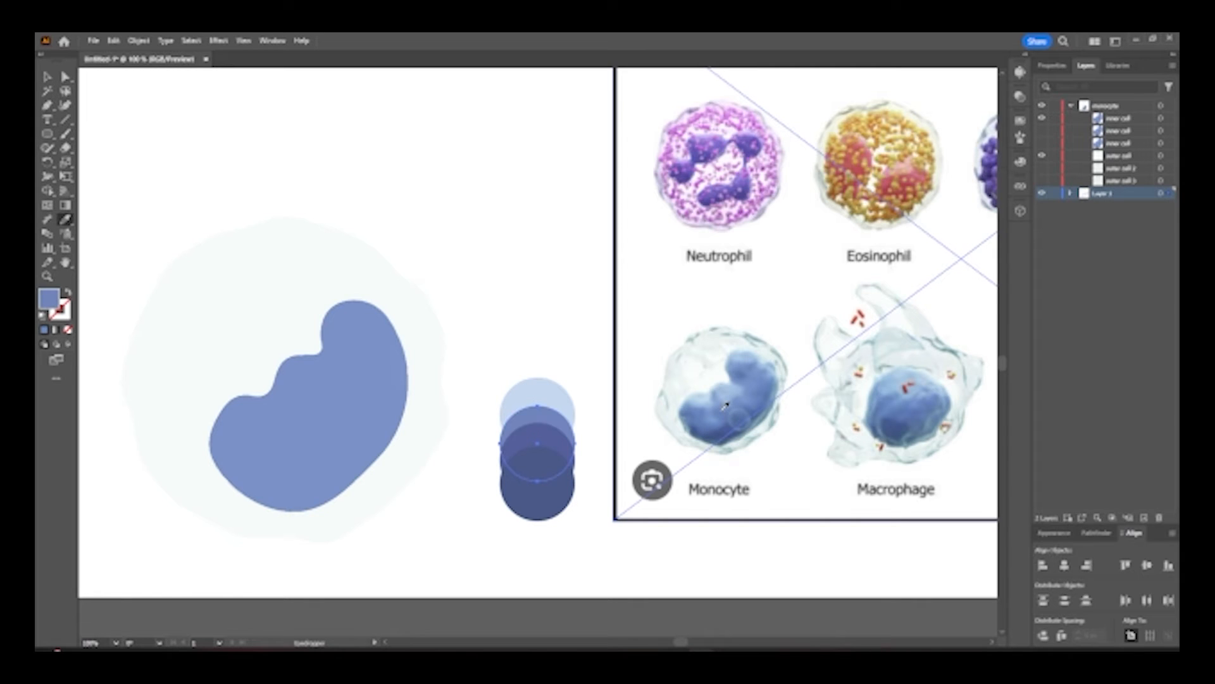
Recolour the uppermost swatch with a light periwinkle blue sampled from the reference monocyte's nucleus
key(v)
click(554, 402)
key(i)
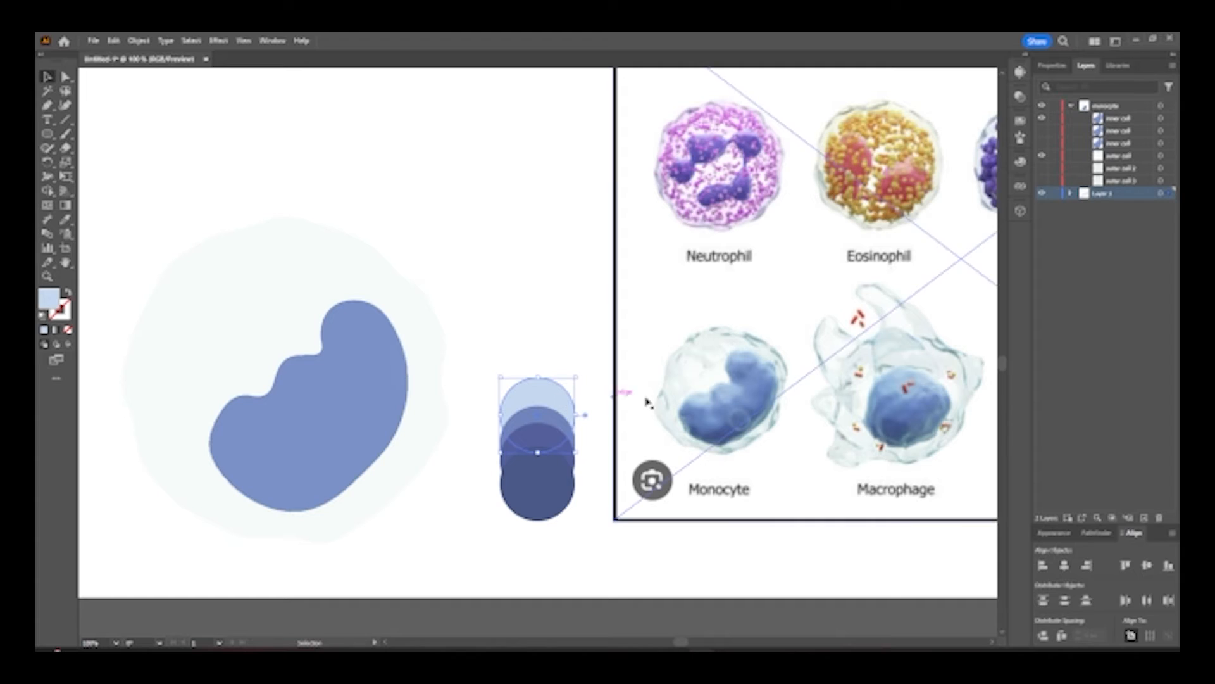
click(712, 398)
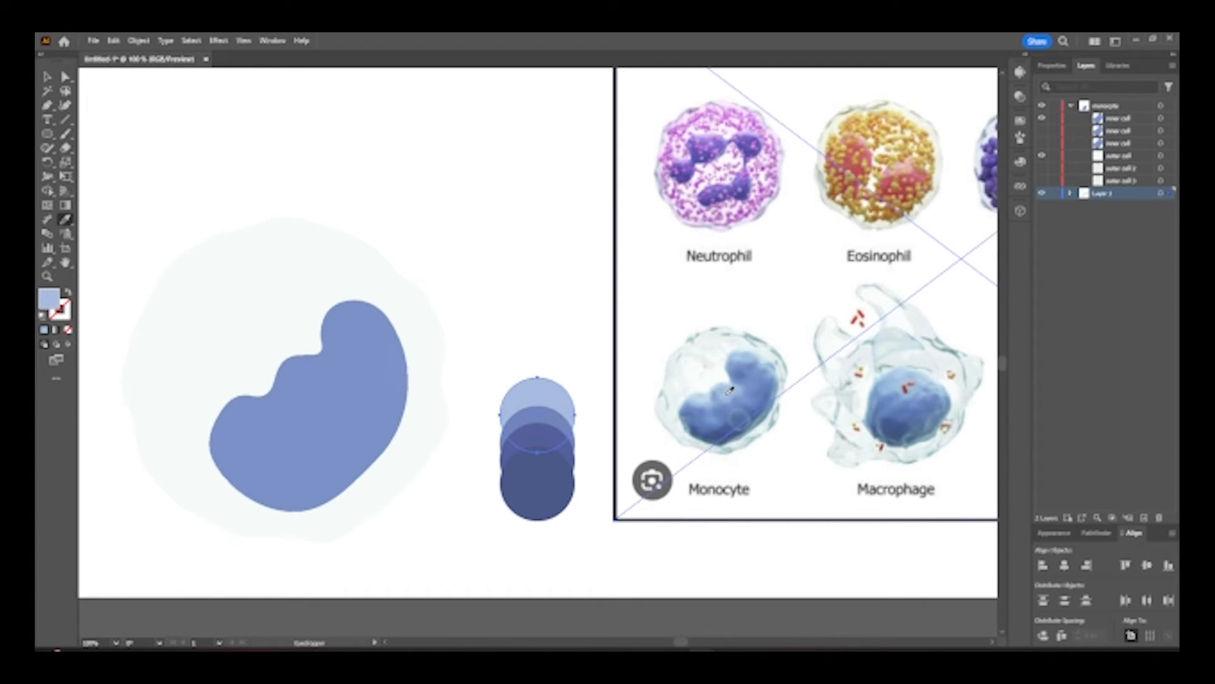
key(v)
click(515, 293)
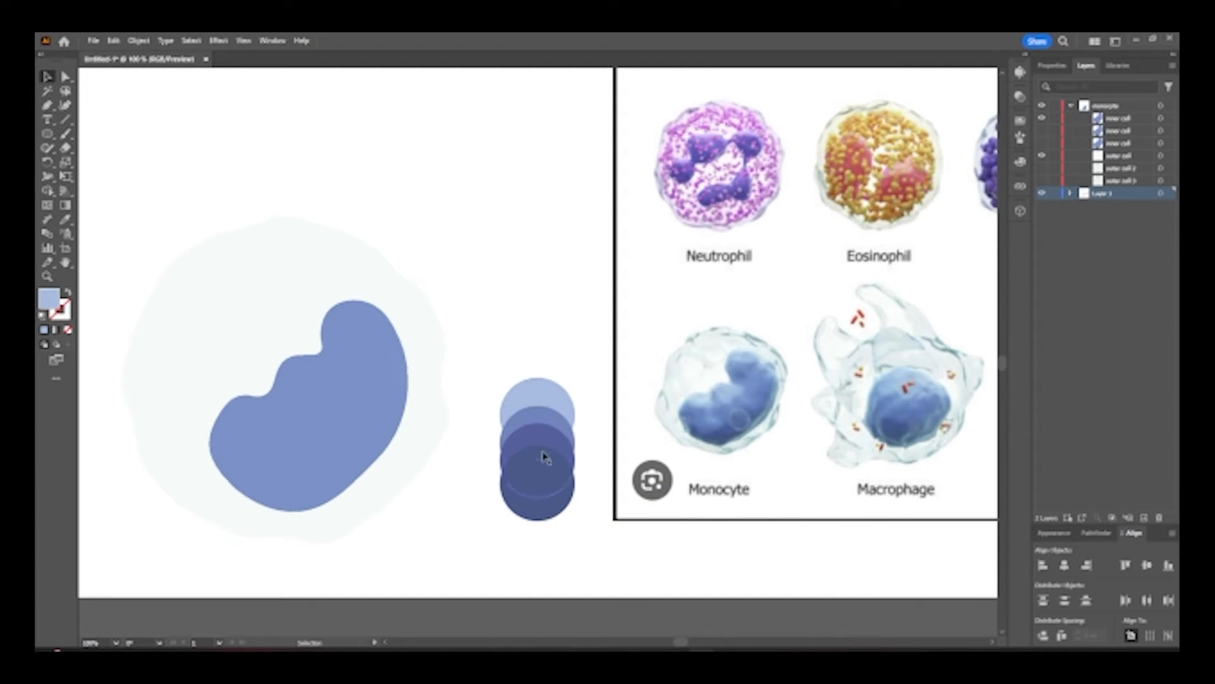
Spread the four blue swatches into a taller vertical column, overlapping only slightly, from lightest above to darkest below
drag(537, 389, 534, 293)
drag(535, 412, 561, 387)
drag(548, 481, 548, 458)
click(545, 538)
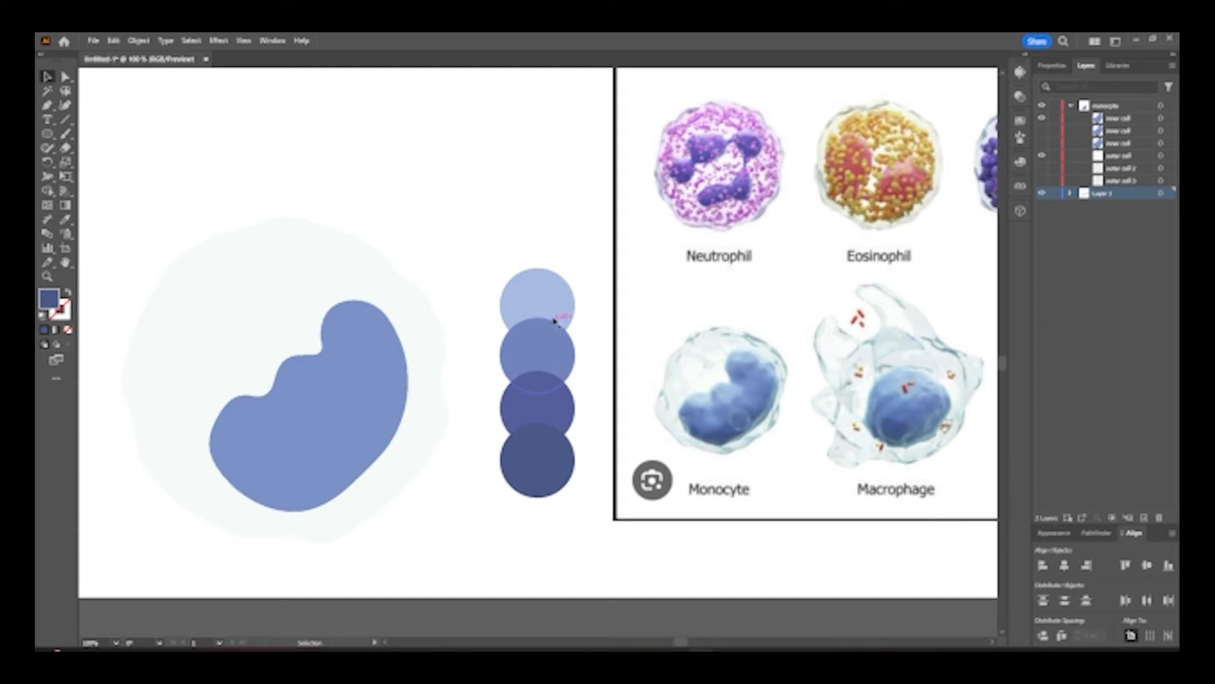
Fill the whole nucleus mesh with the dark navy of the lowest swatch
click(386, 388)
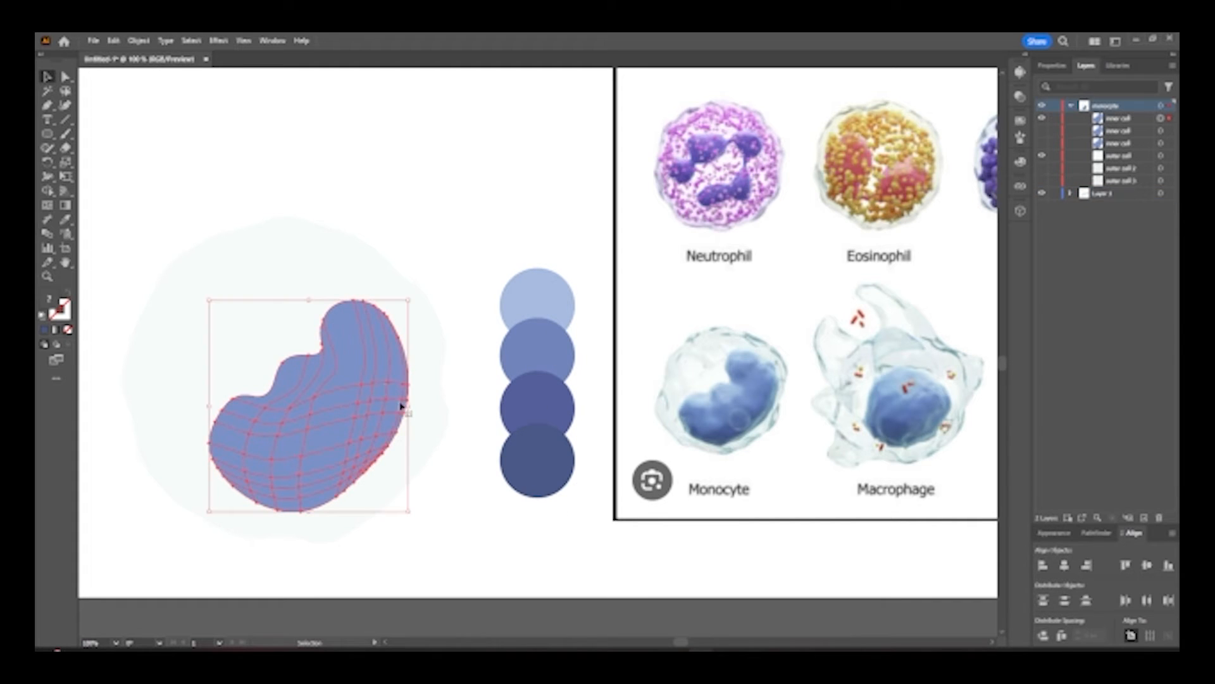
key(a)
key(v)
click(1169, 119)
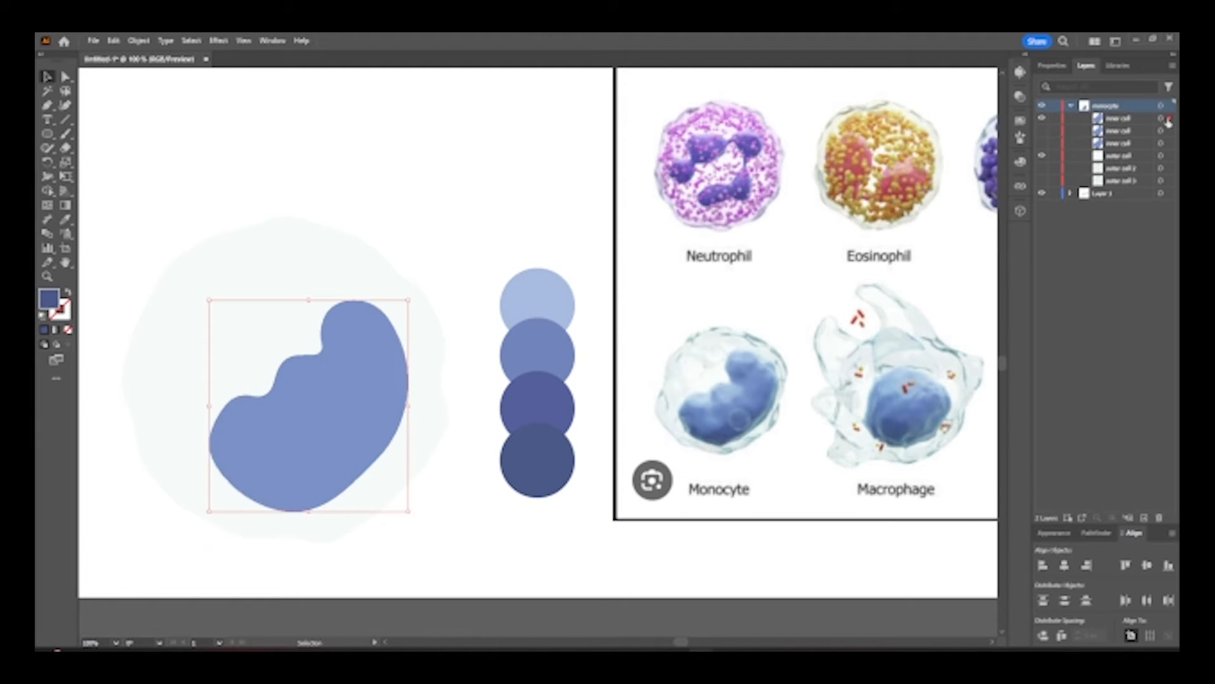
key(i)
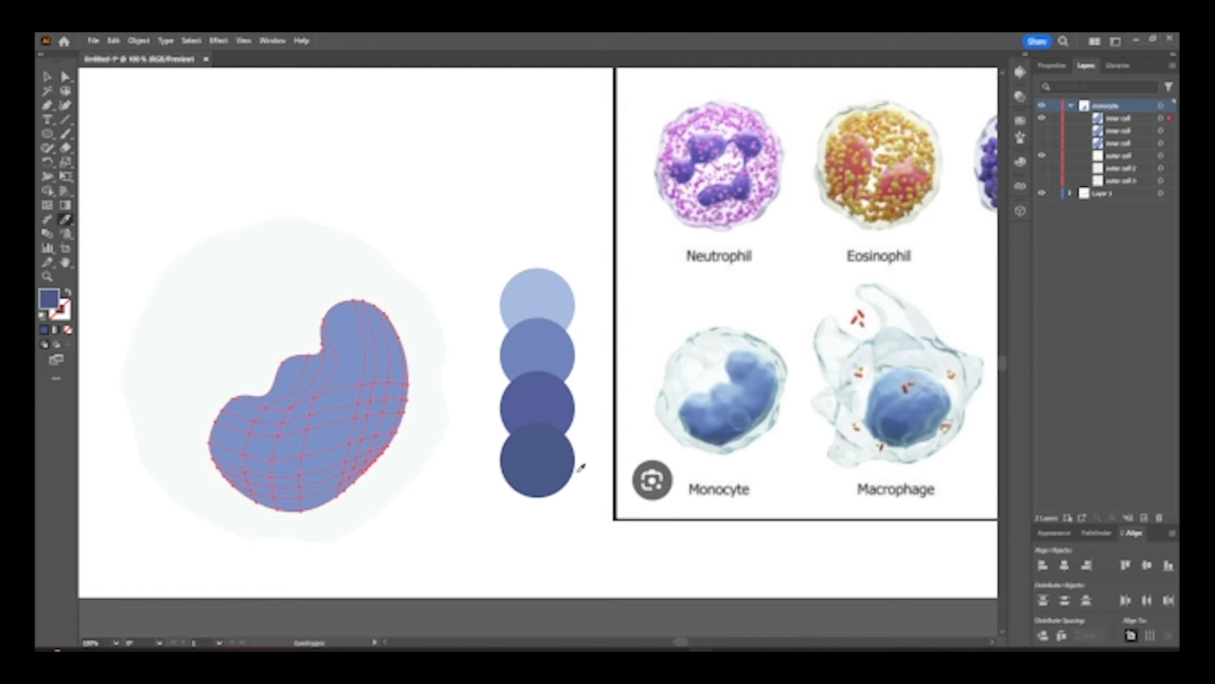
click(560, 472)
key(v)
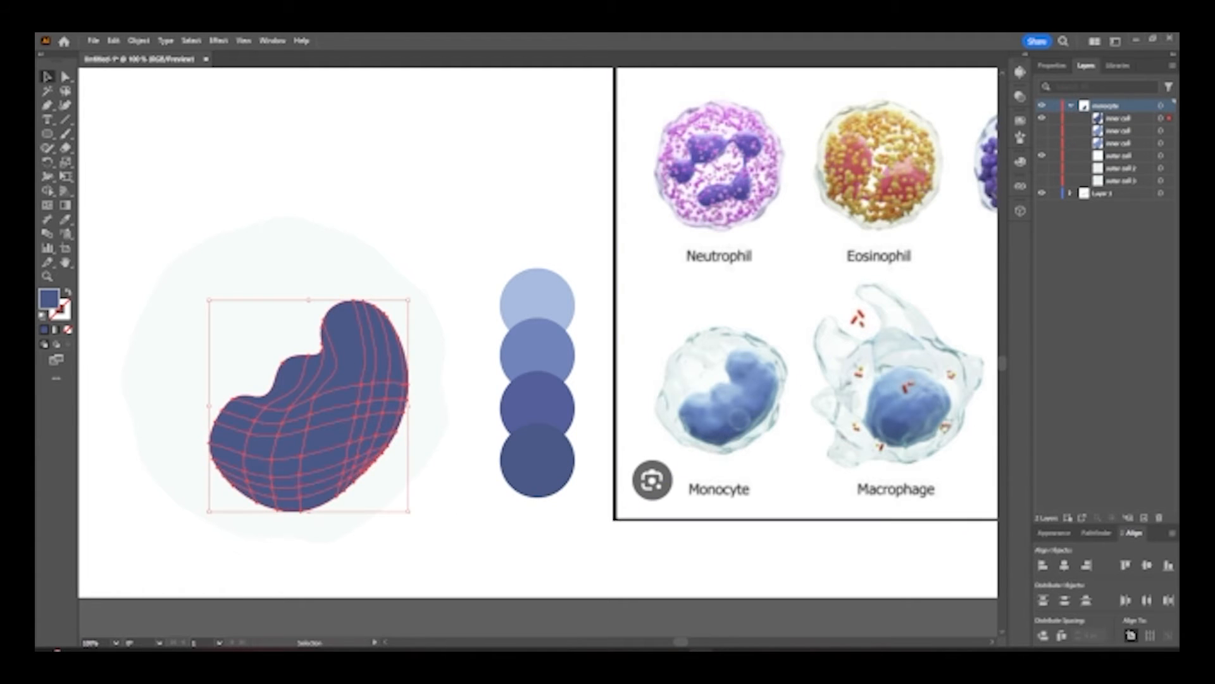
click(1131, 121)
click(1171, 121)
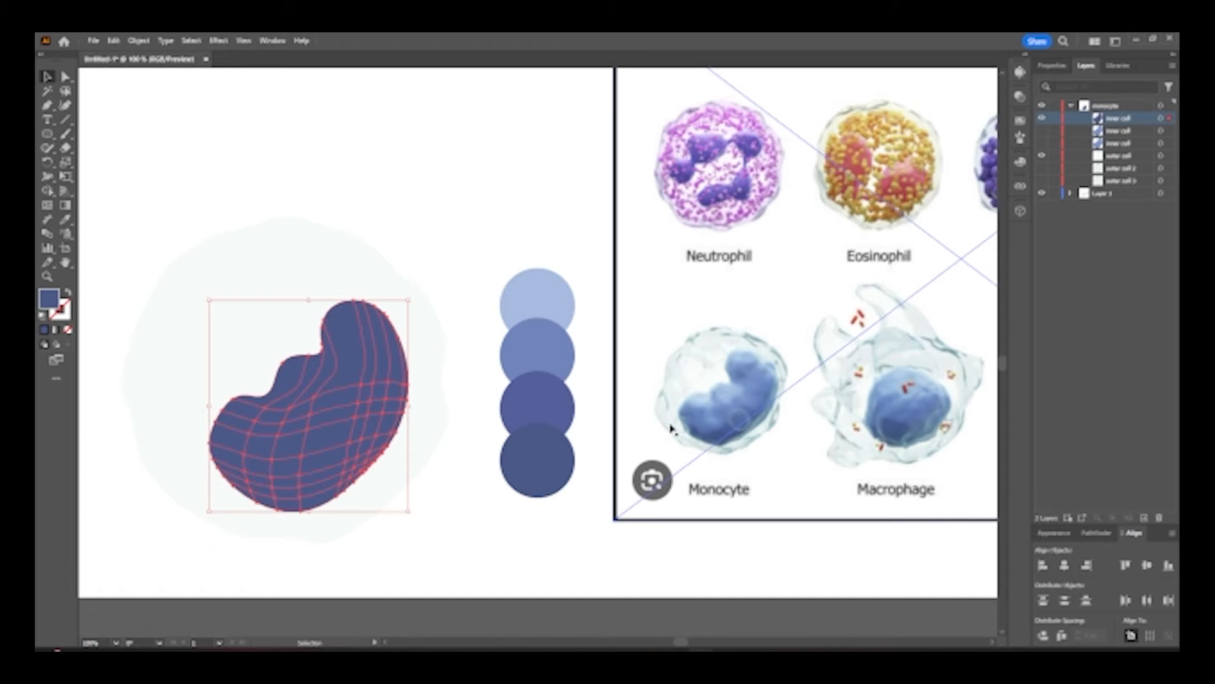
key(i)
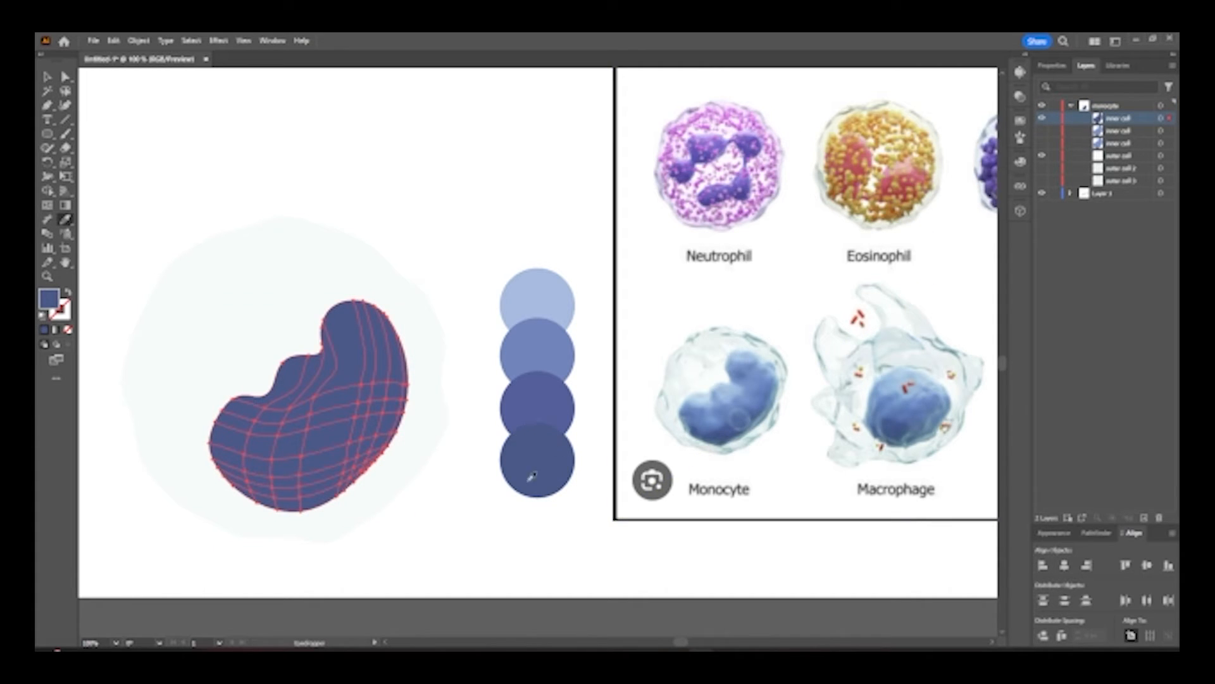
key(v)
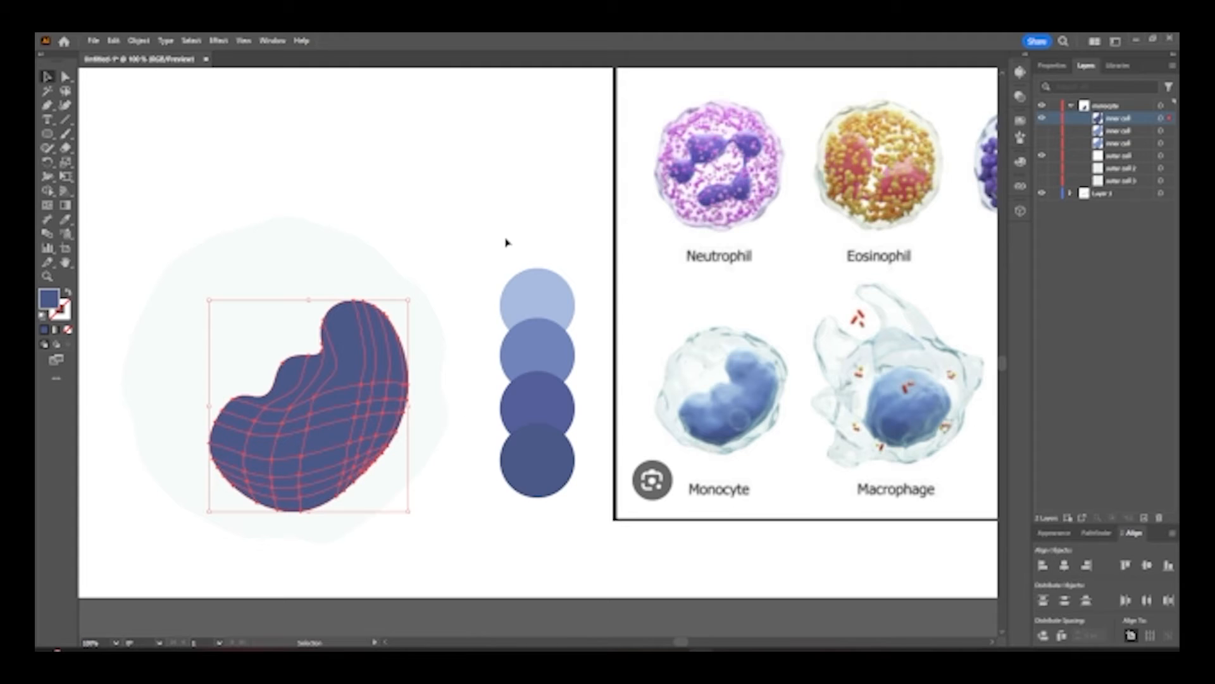
click(544, 488)
key(i)
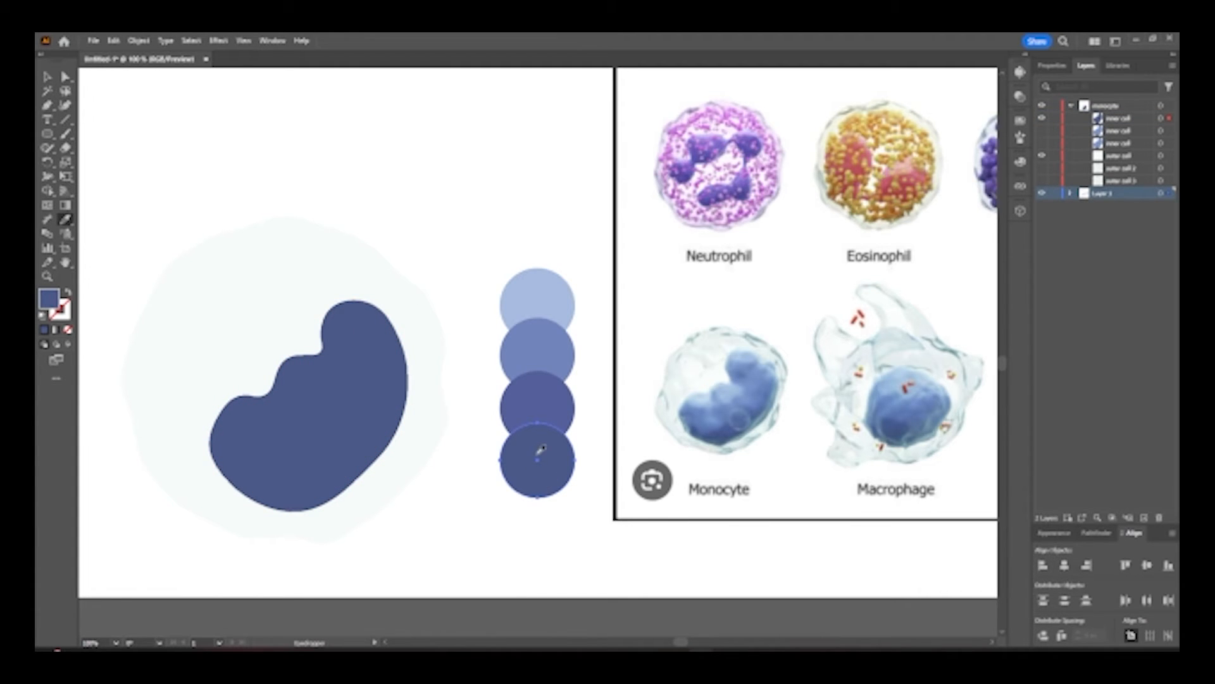
key(v)
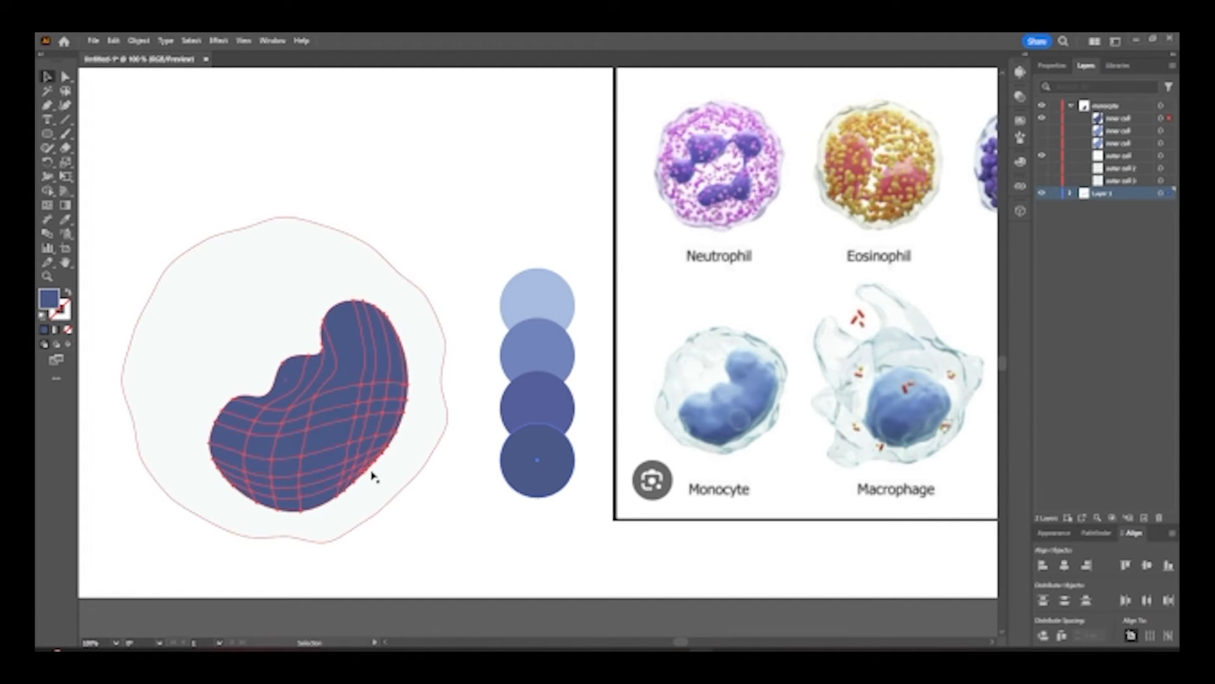
Tint a mesh point on the nucleus's lower-right edge with the indigo swatch colour
click(382, 453)
key(ctrl+plus)
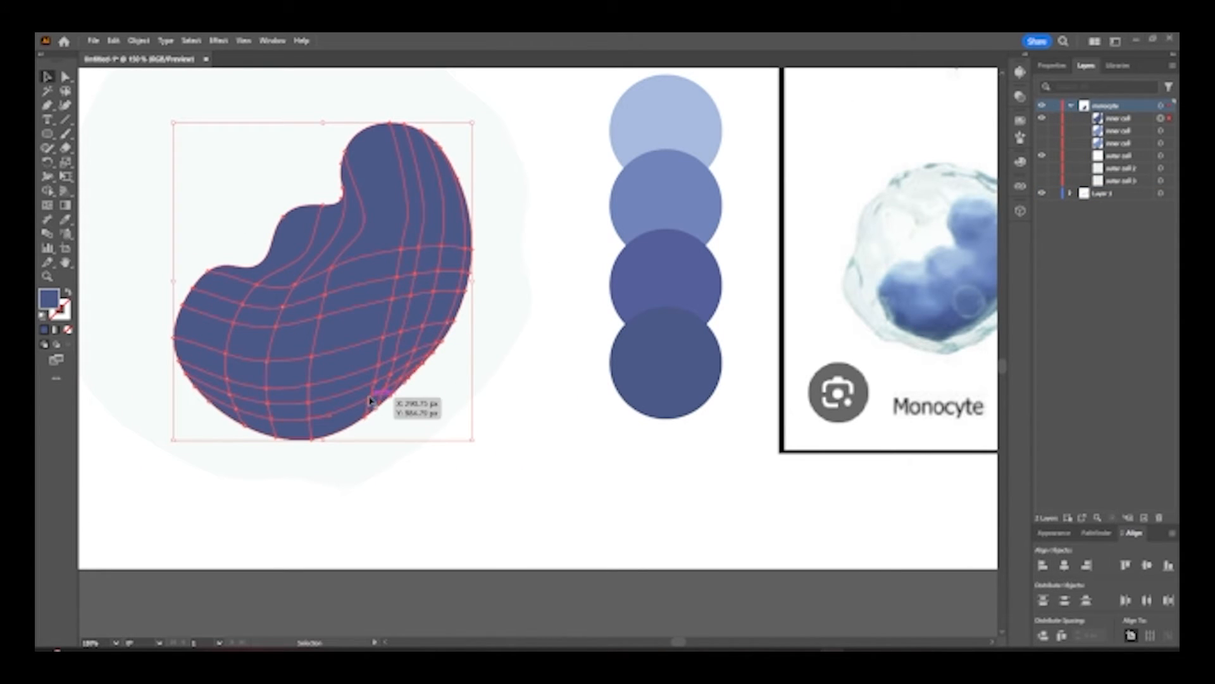
click(48, 206)
click(47, 206)
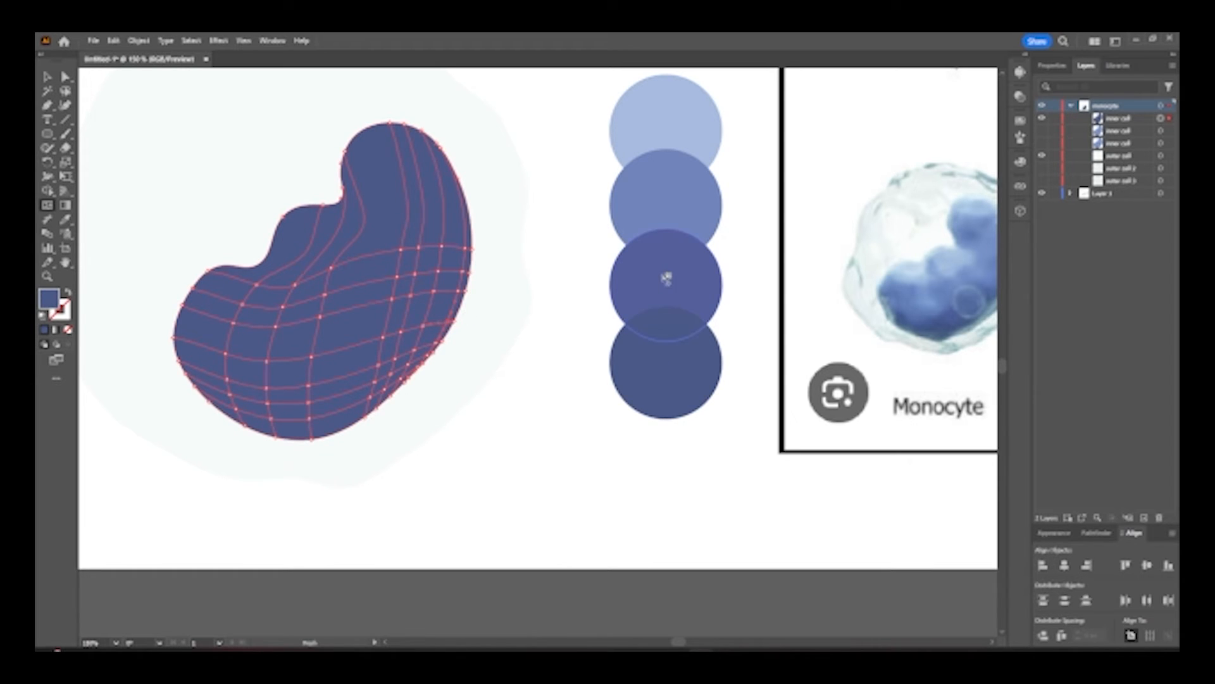
key(i)
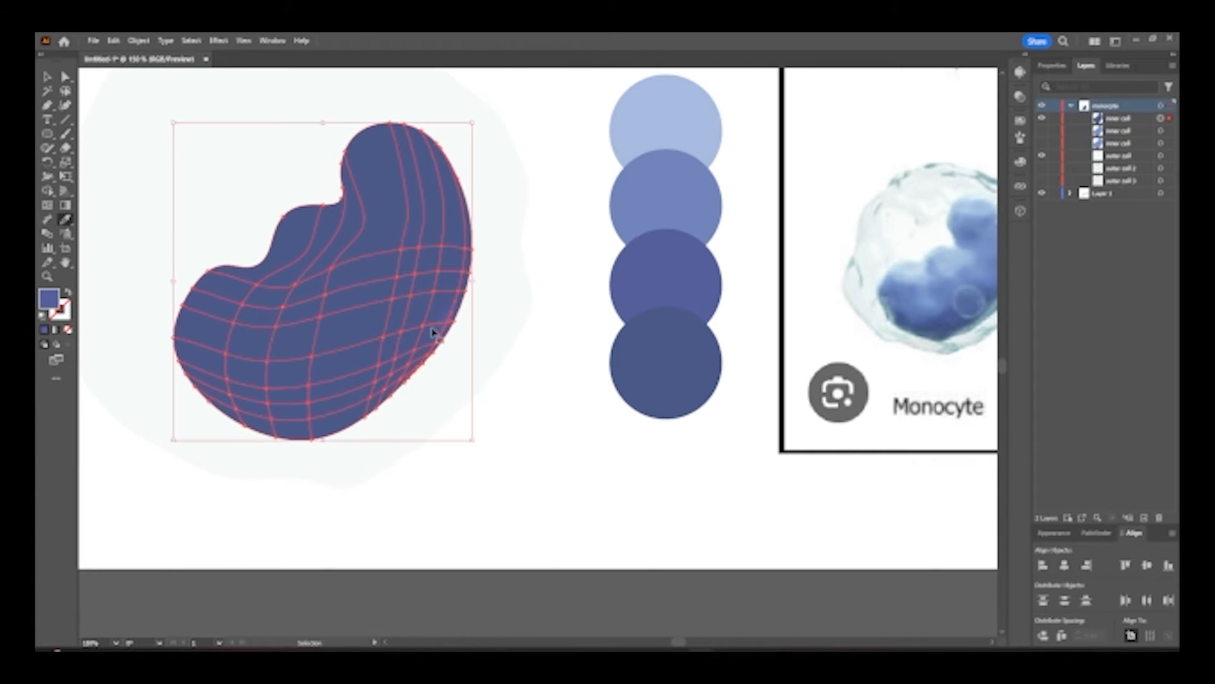
Continue the shading down the nucleus's lower-right edge by colouring an inner mesh point with the indigo swatch
key(ctrl+equal)
key(a)
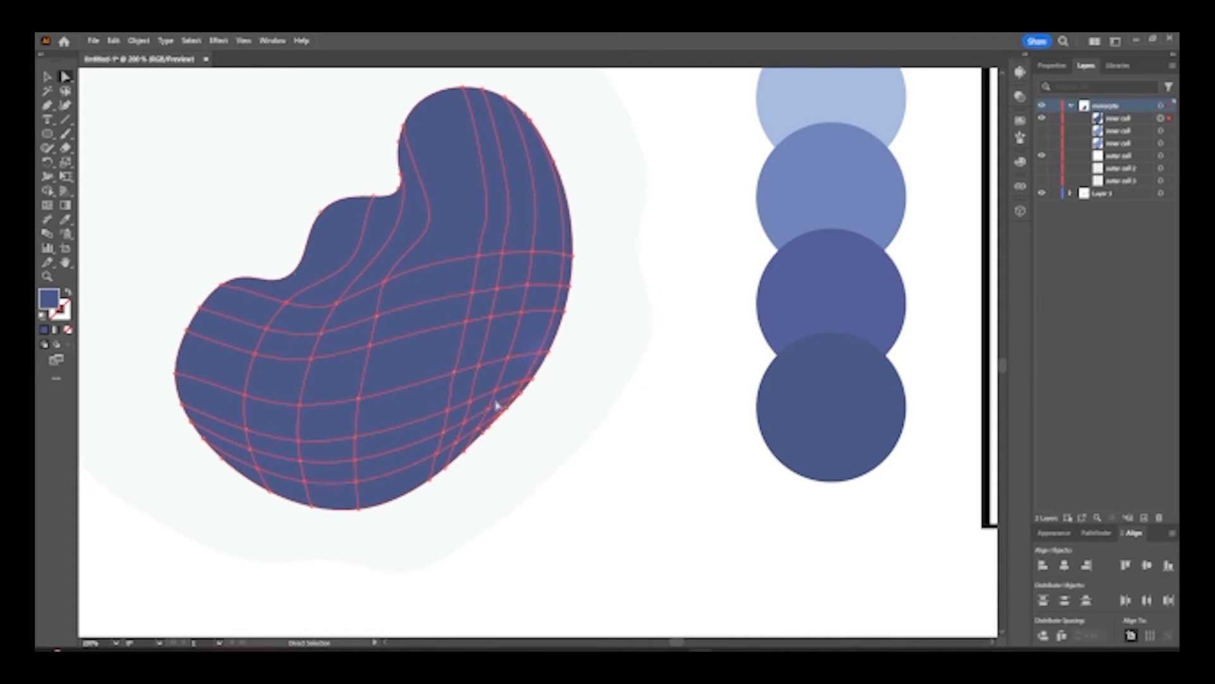
click(443, 437)
key(i)
click(833, 275)
key(v)
click(589, 484)
click(542, 306)
click(615, 510)
click(407, 356)
click(593, 538)
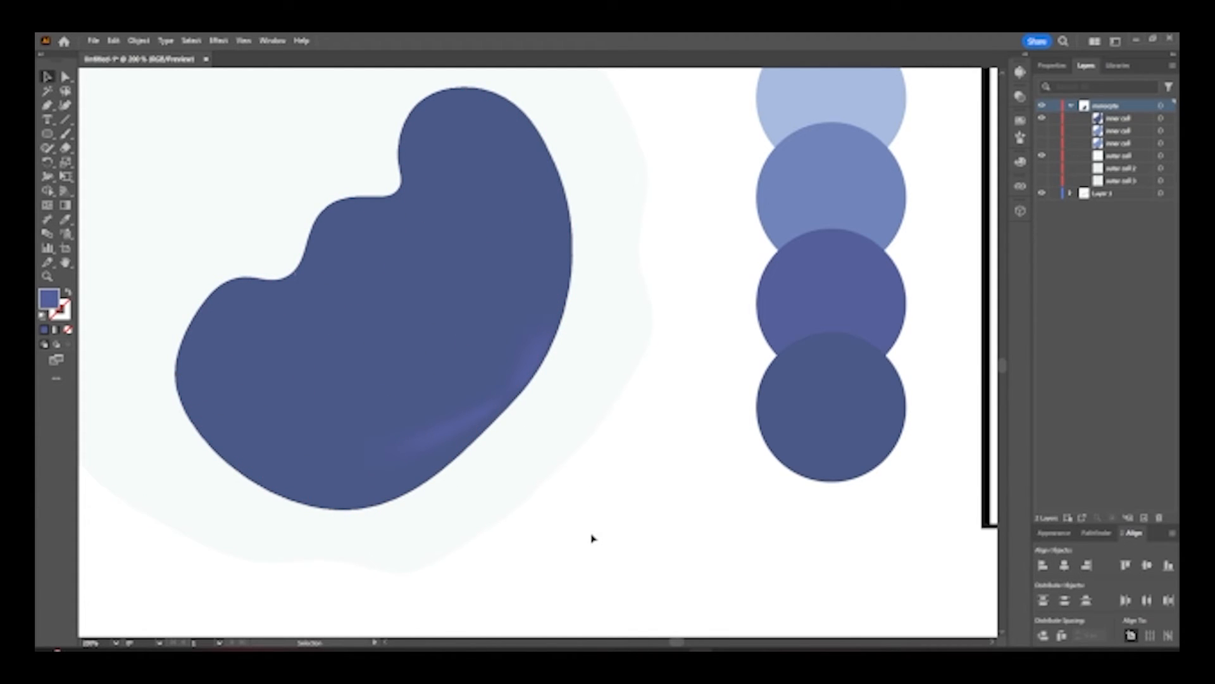
Shade the nucleus's bottom edge by colouring the two lowest rows of inner mesh points with the indigo swatch
click(545, 348)
click(678, 545)
click(540, 342)
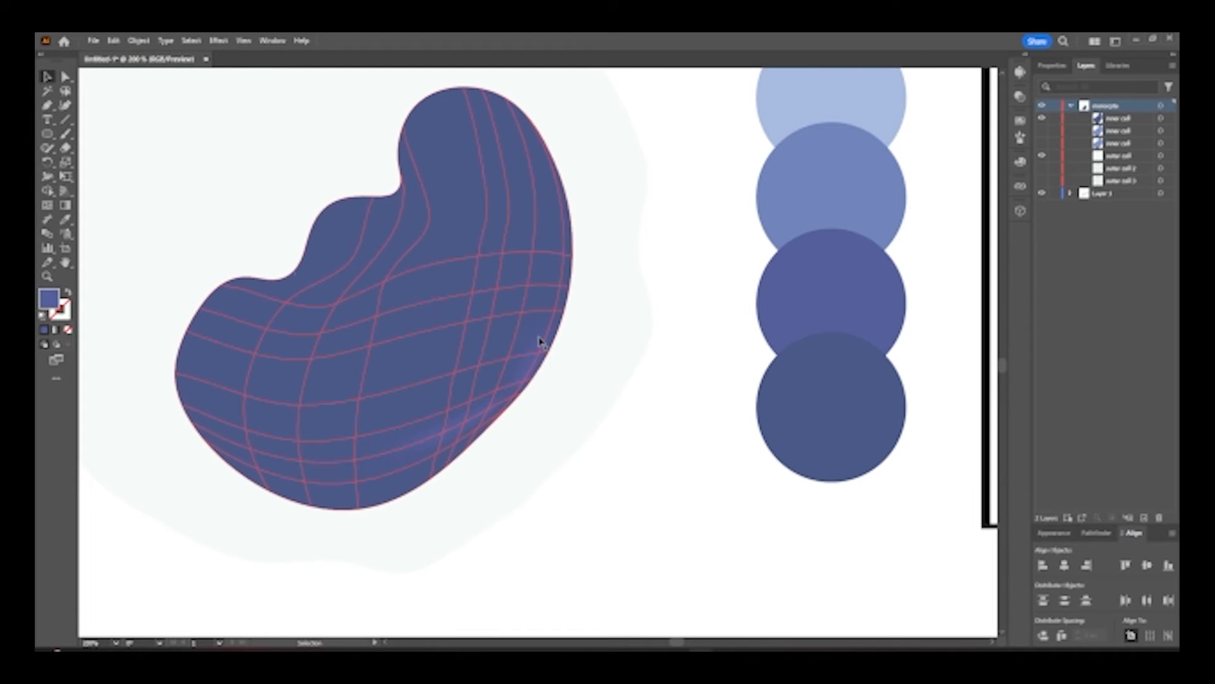
key(a)
click(445, 434)
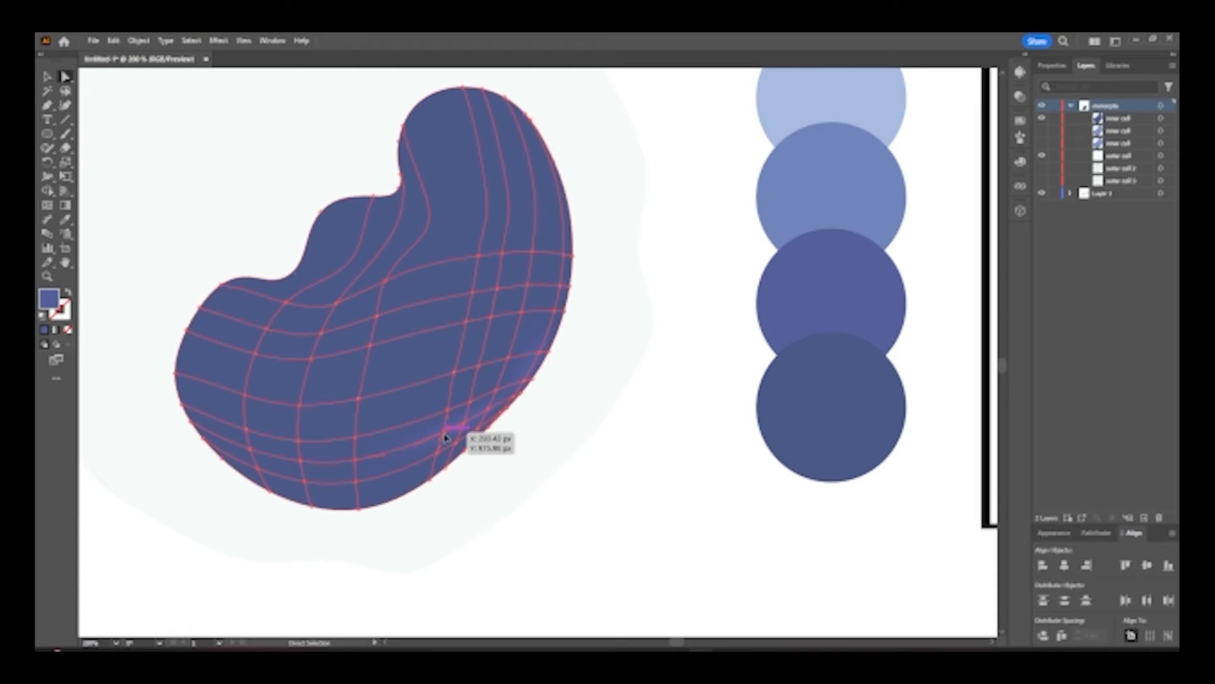
shift+click(358, 485)
shift+click(356, 460)
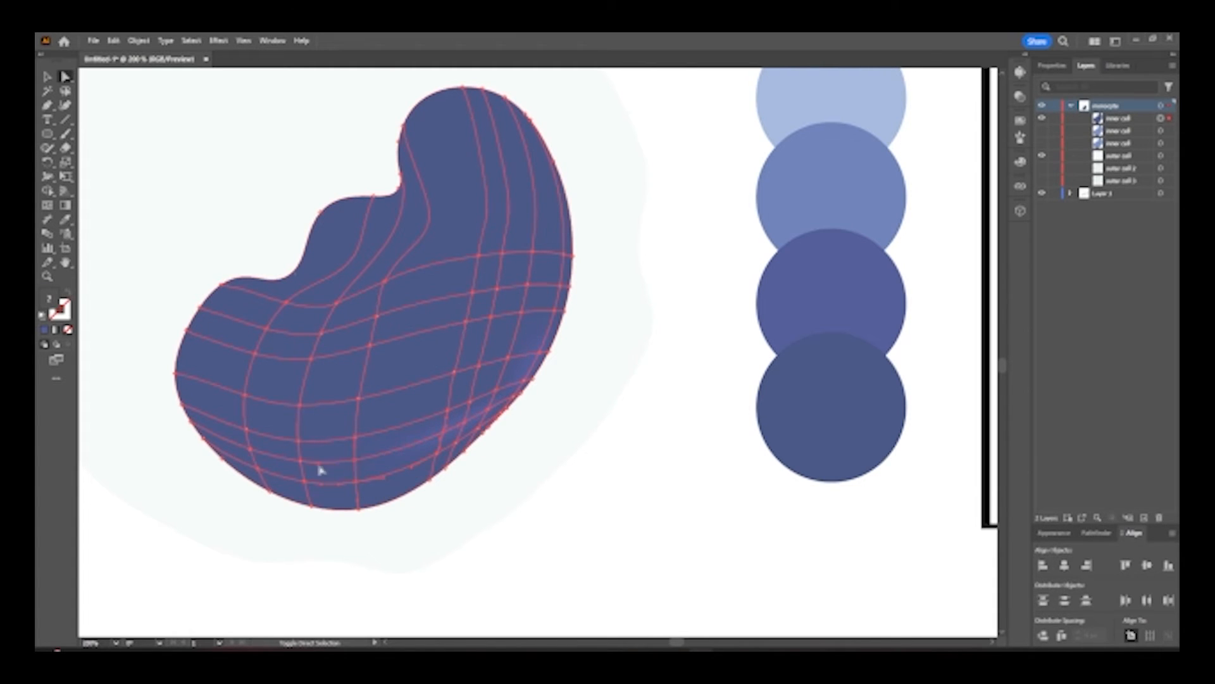
shift+click(301, 461)
shift+click(302, 482)
shift+click(258, 469)
key(i)
click(876, 269)
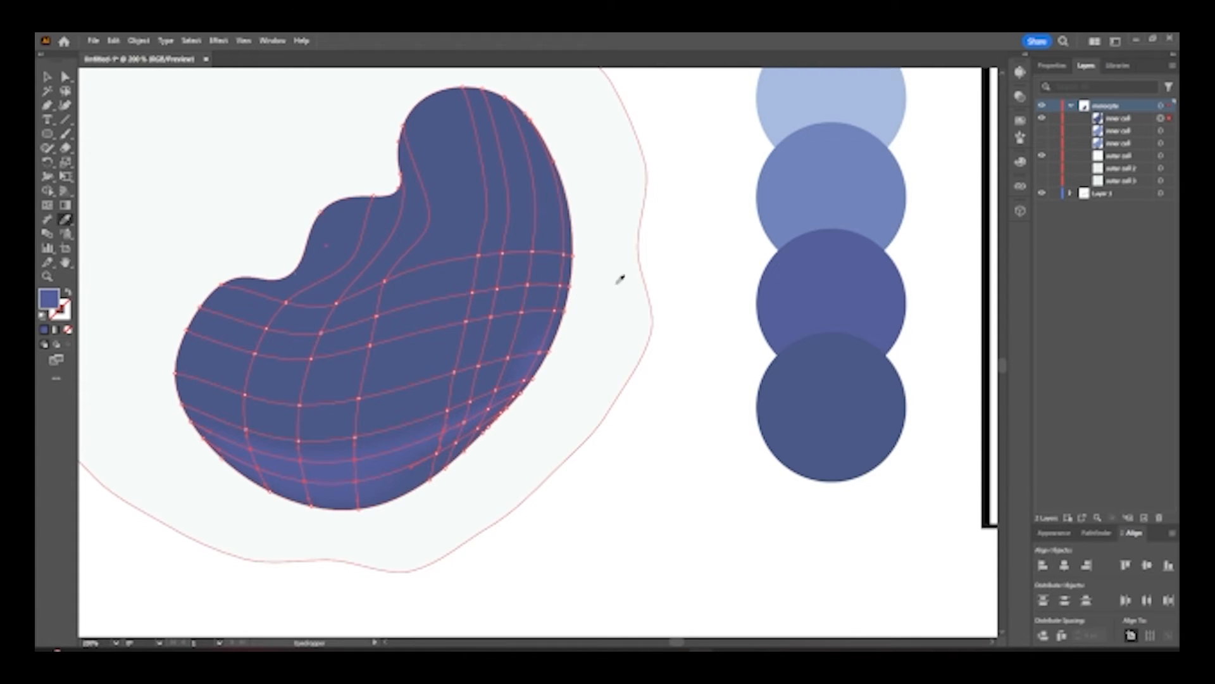
Colour the upper group of mesh points along the nucleus's right edge with the indigo swatch
key(a)
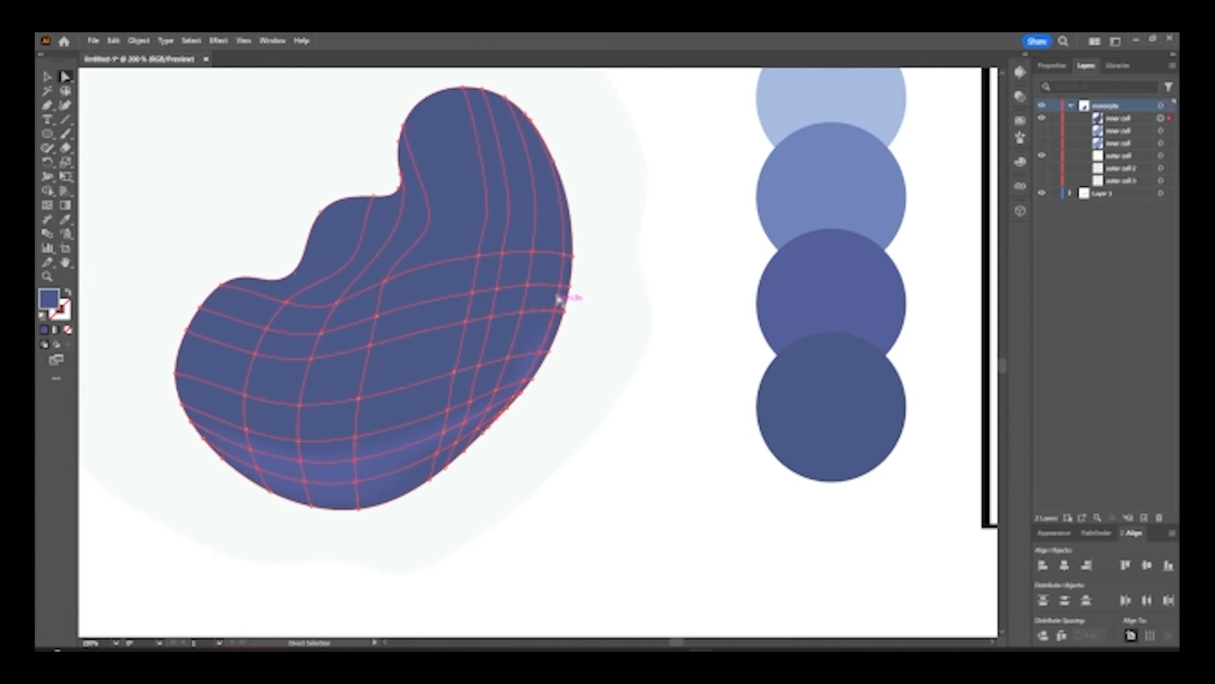
click(566, 260)
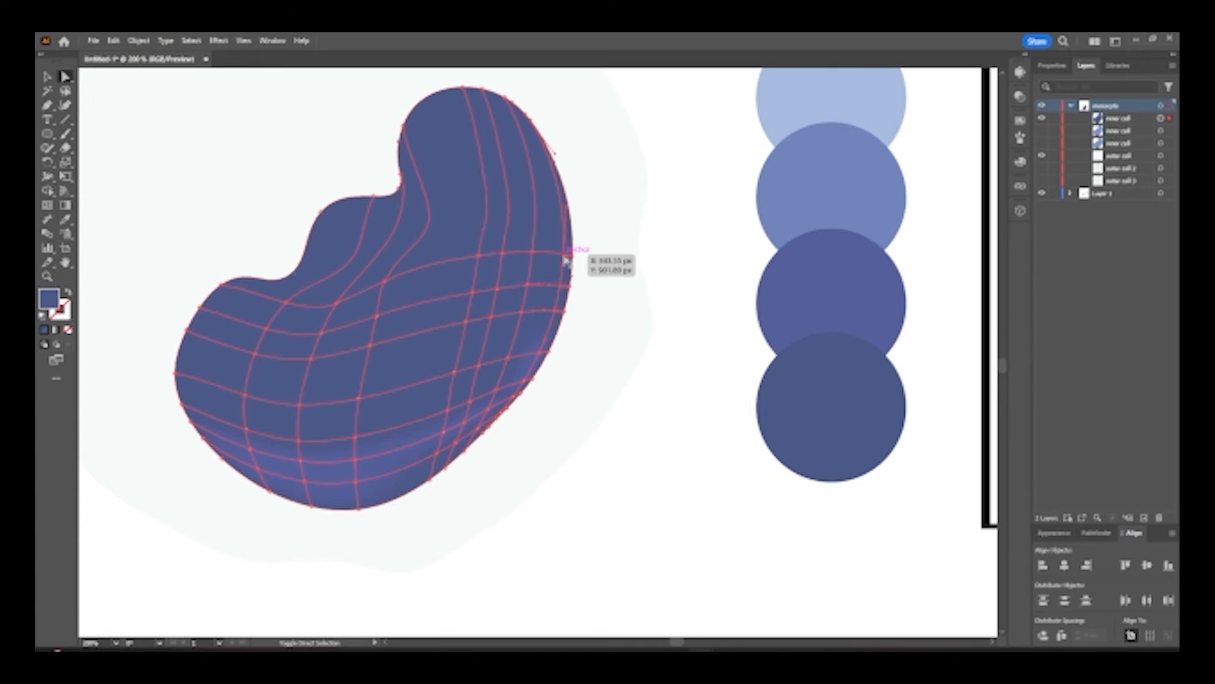
shift+click(562, 288)
shift+click(533, 254)
click(531, 285)
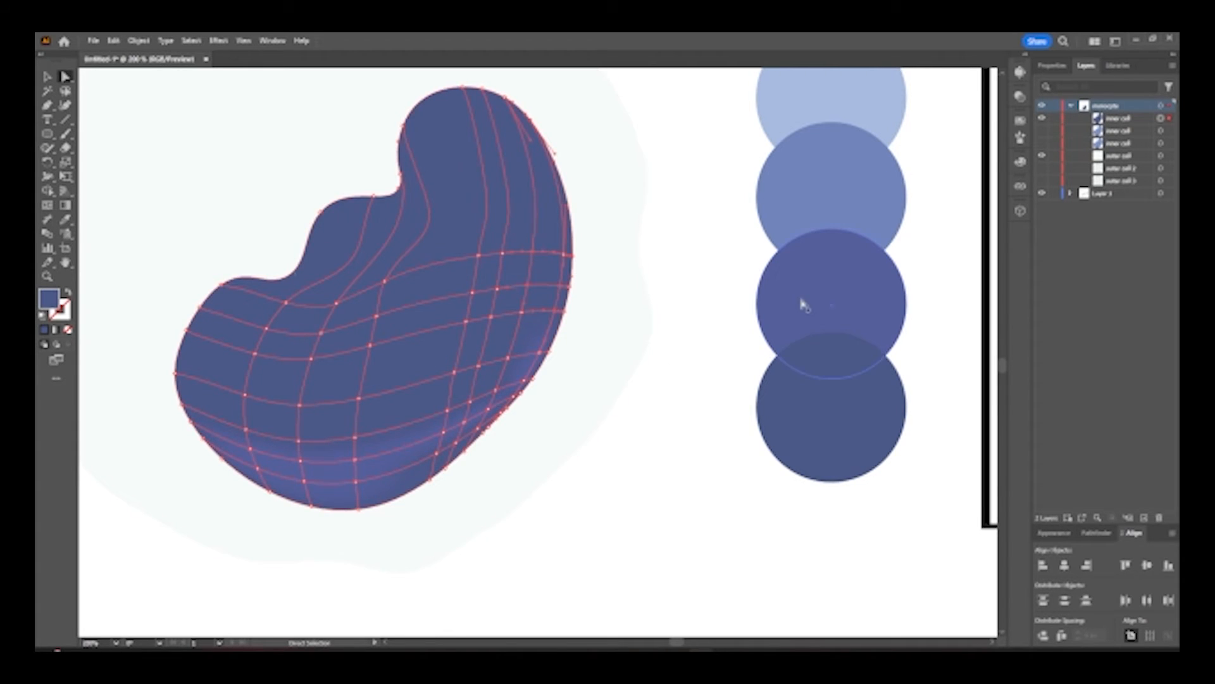
key(i)
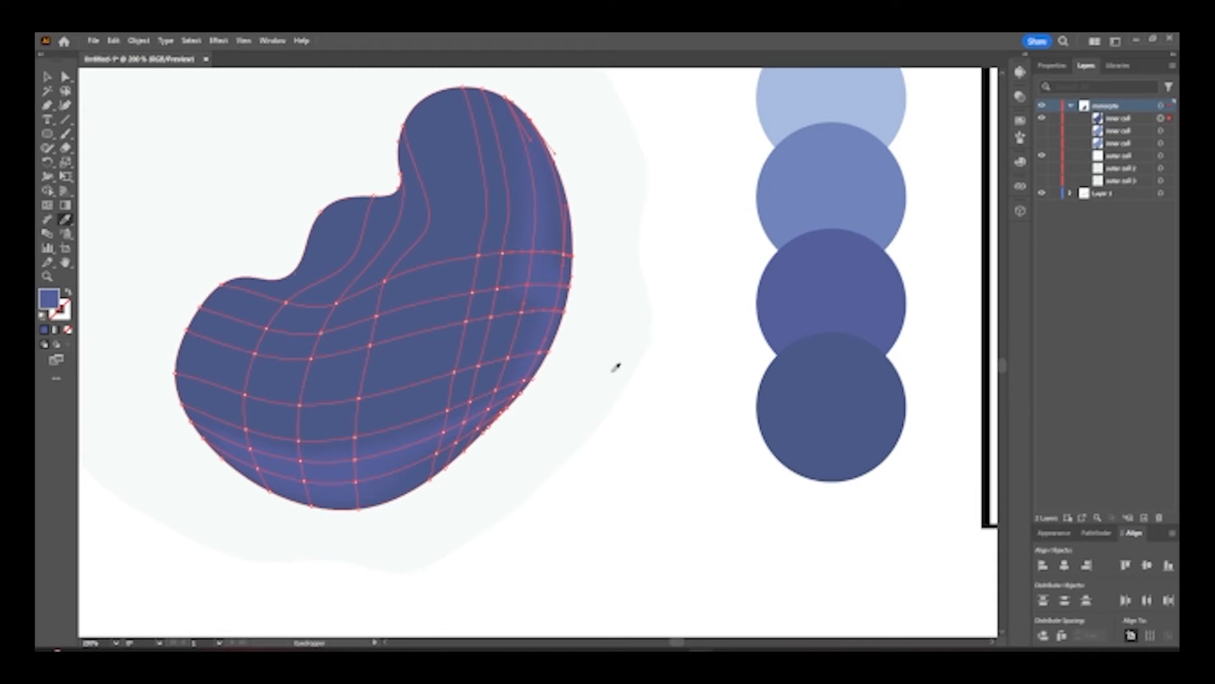
Join the right and bottom shading by colouring the mesh points between them along the lower-right curve with the indigo swatch
key(a)
click(524, 317)
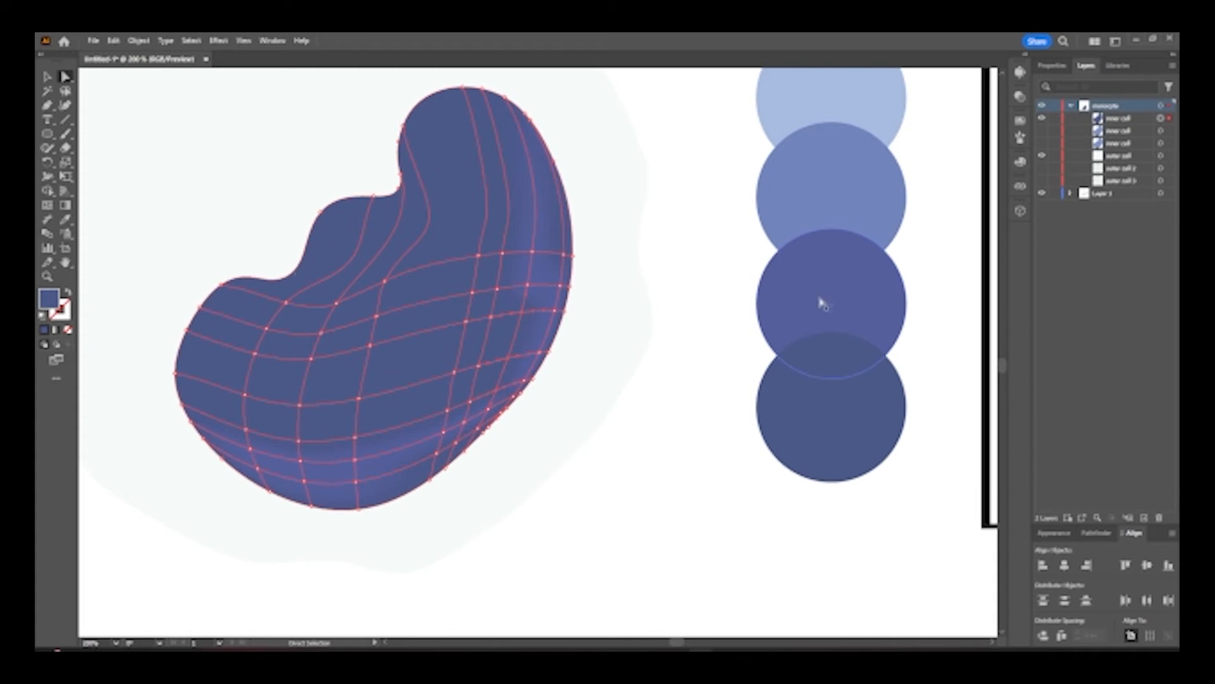
key(i)
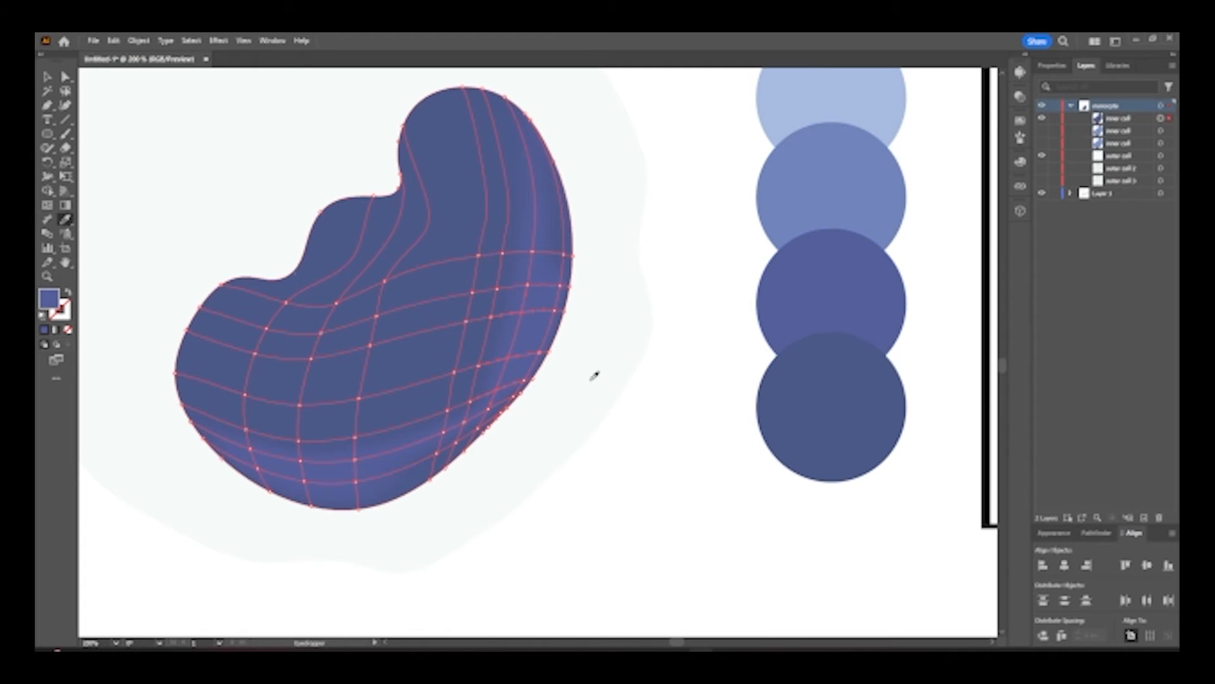
key(a)
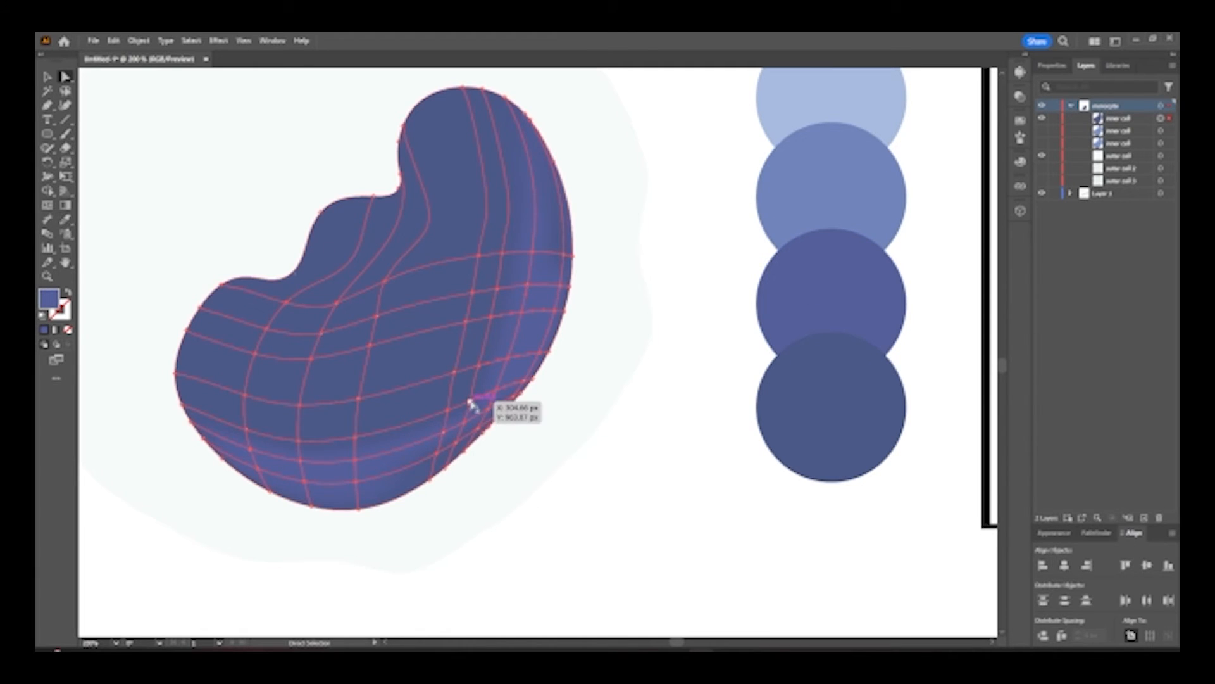
key(i)
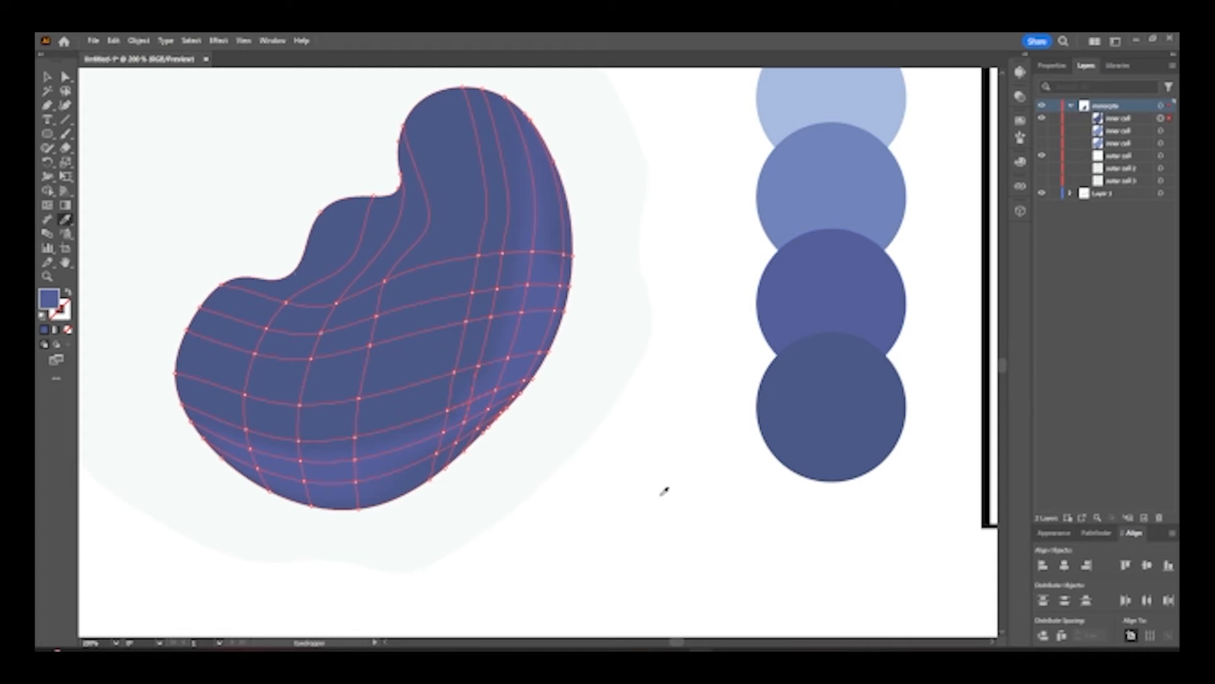
key(v)
click(659, 503)
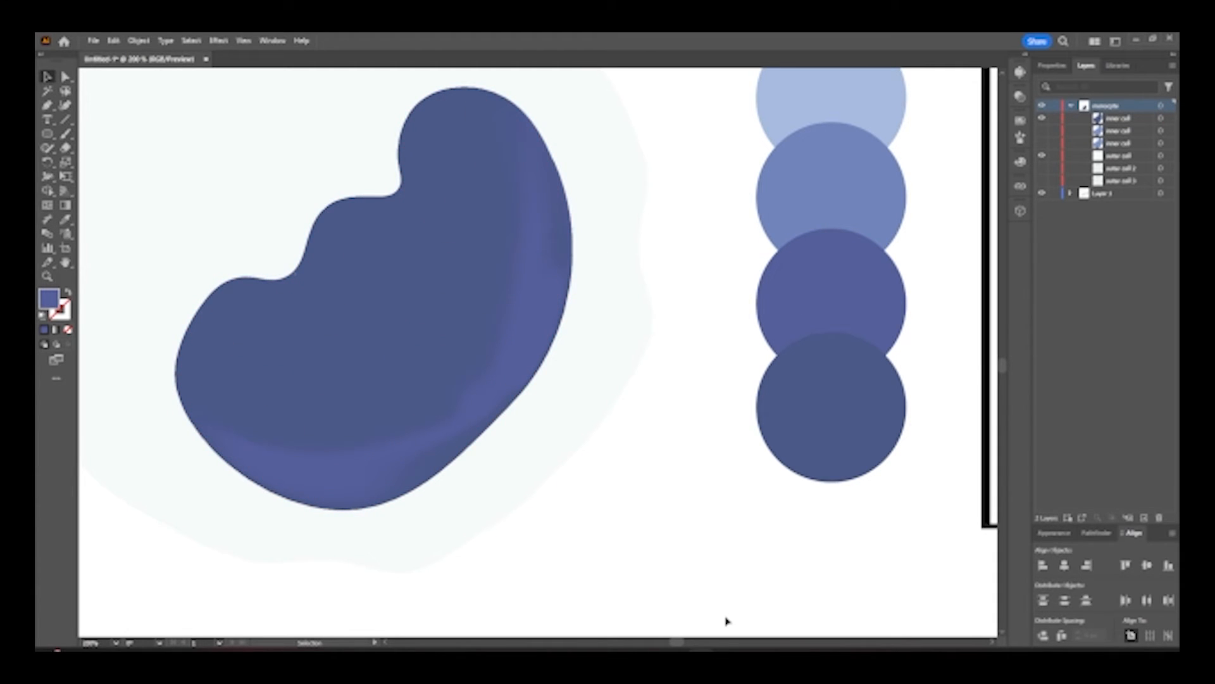
key(ctrl+minus)
key(ctrl+minus)
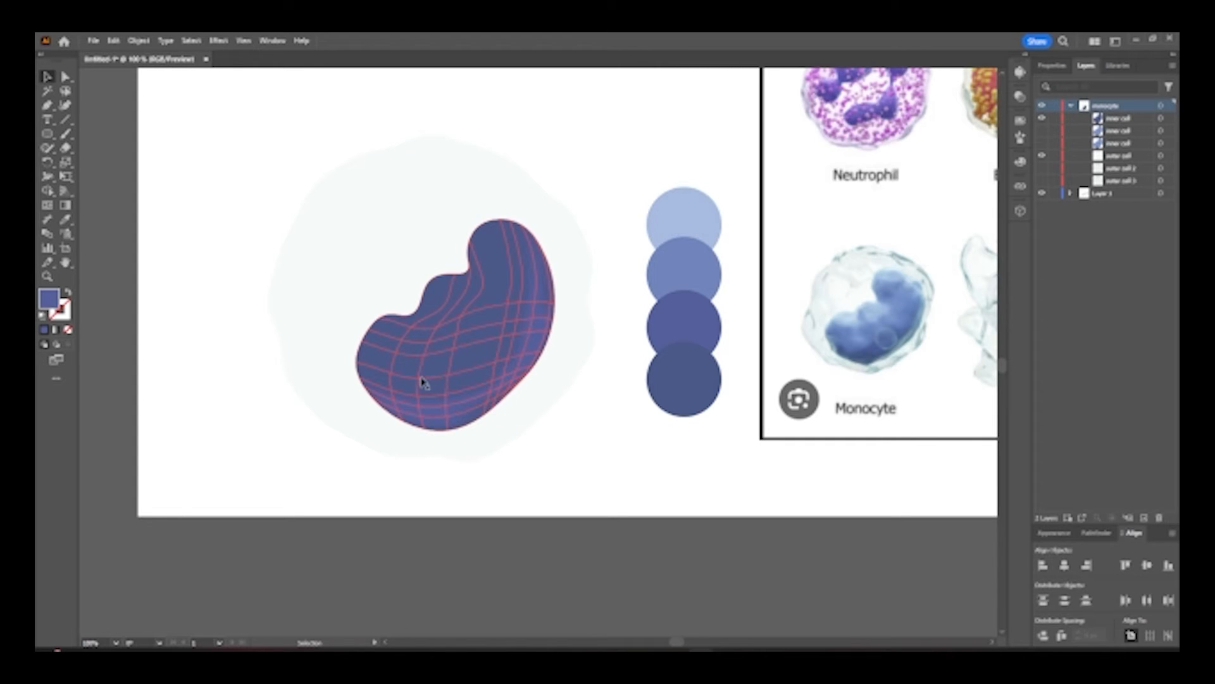
Add a lighter band along the nucleus's curve by colouring a middle row of mesh points with the medium-blue swatch
key(ctrl+plus)
click(316, 386)
key(a)
click(317, 384)
shift+click(357, 389)
shift+click(400, 385)
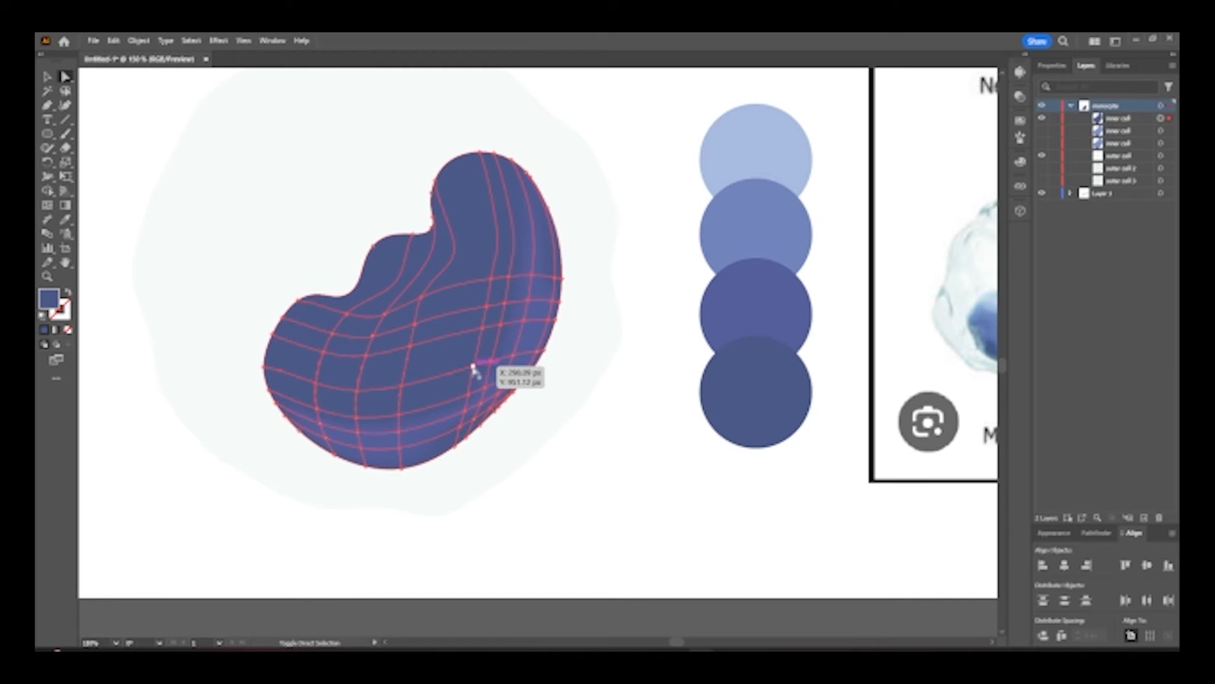
key(i)
click(750, 234)
key(v)
click(403, 417)
click(616, 438)
Colour the mesh points just below the light band at the nucleus's lower centre with the indigo swatch
click(480, 371)
key(a)
mouse_move(403, 391)
mouse_down()
mouse_move(407, 407)
mouse_move(405, 397)
mouse_up()
click(399, 416)
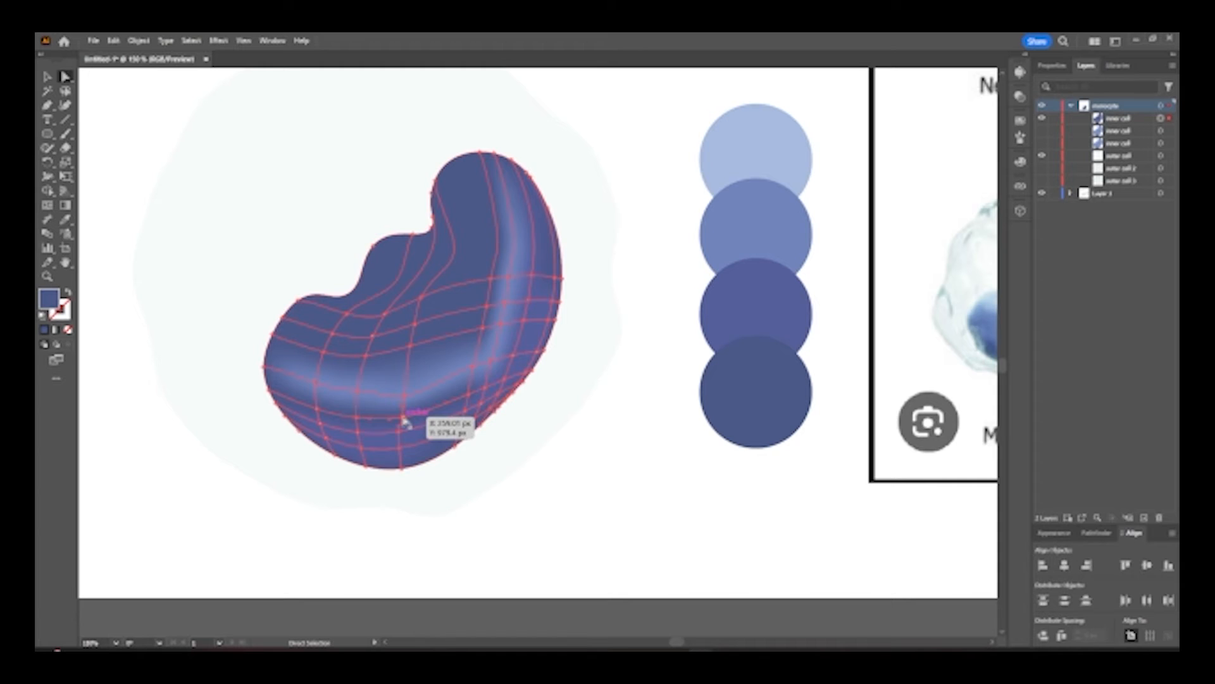
key(i)
click(724, 319)
Extend the indigo shading below the light band by colouring further mesh points along the nucleus's lower left and lower right
key(a)
click(467, 396)
key(i)
key(a)
click(317, 409)
shift+click(357, 417)
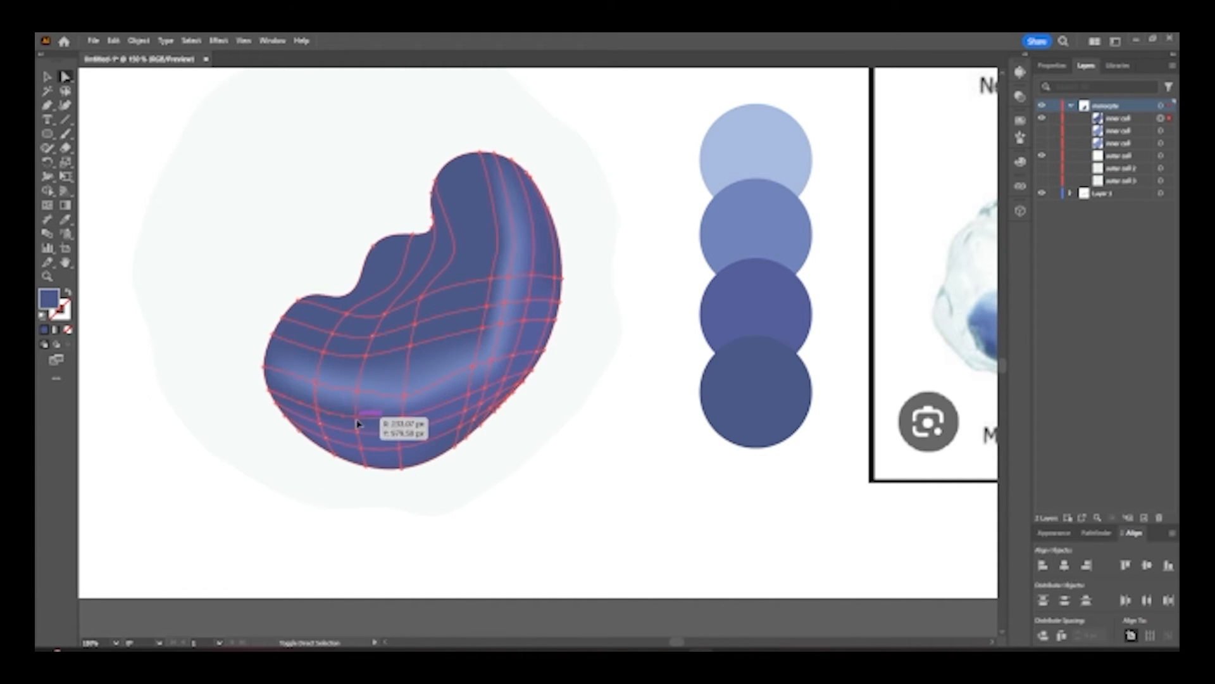
key(i)
click(738, 313)
key(v)
click(592, 491)
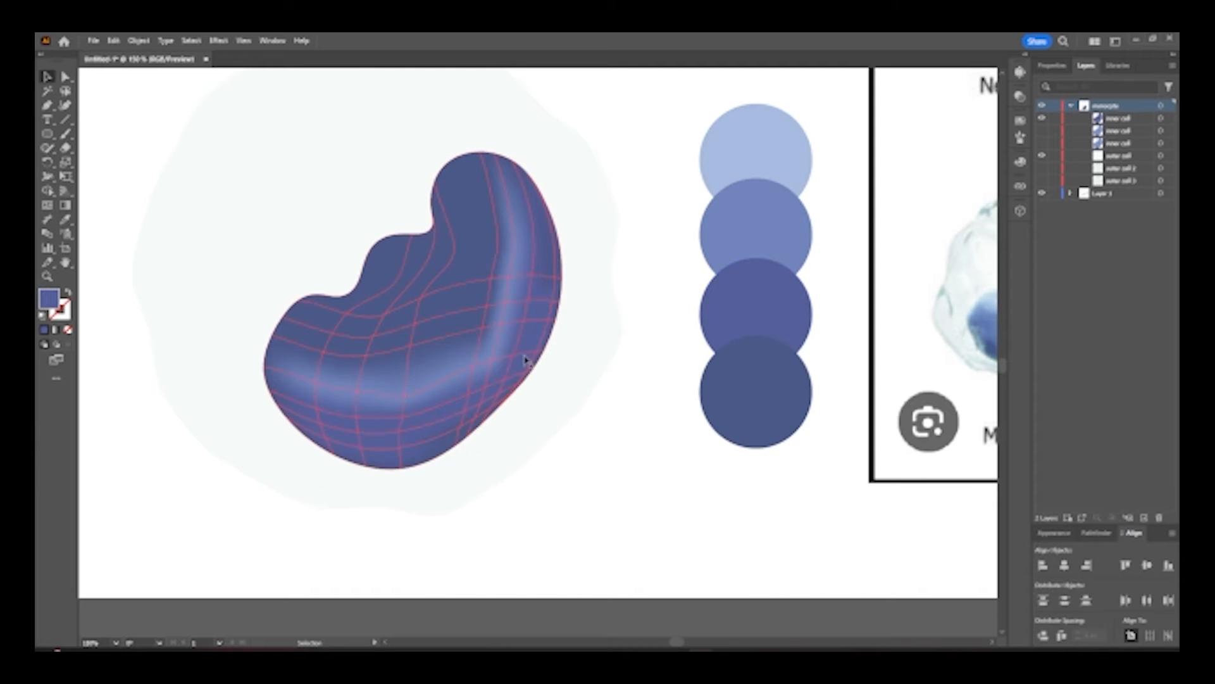
Widen the light band inward by colouring the next inner row of mesh points with the medium-blue swatch
click(493, 363)
key(a)
click(493, 362)
drag(492, 362, 516, 305)
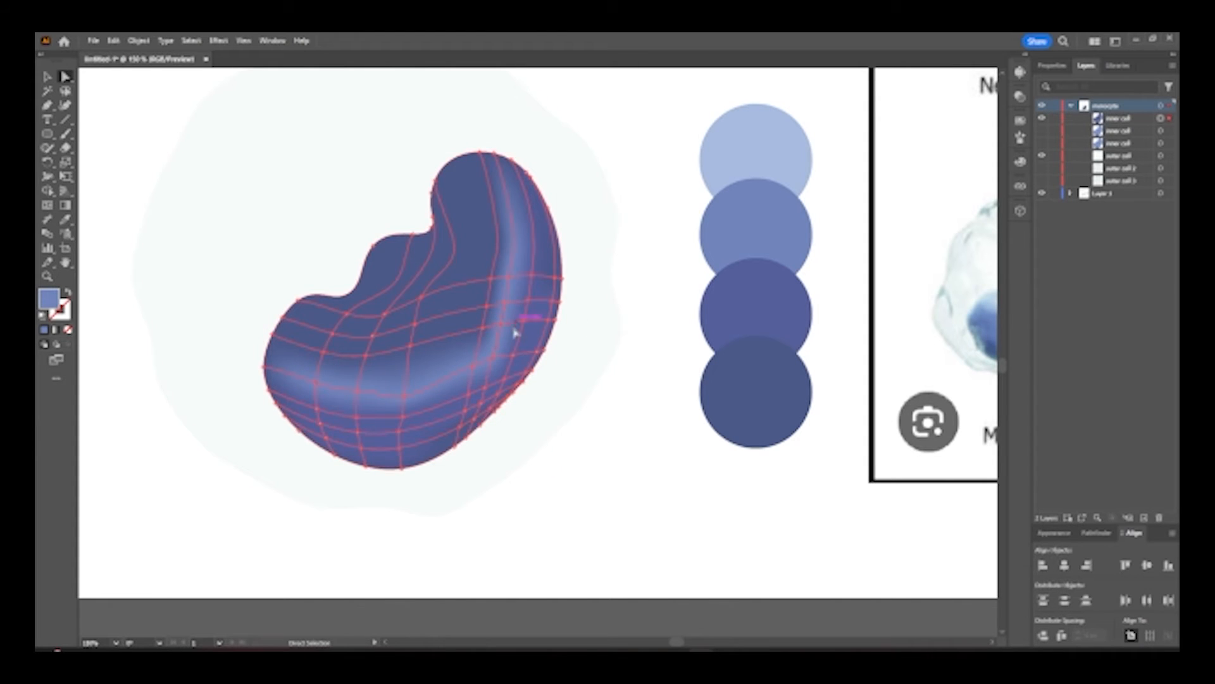
click(366, 357)
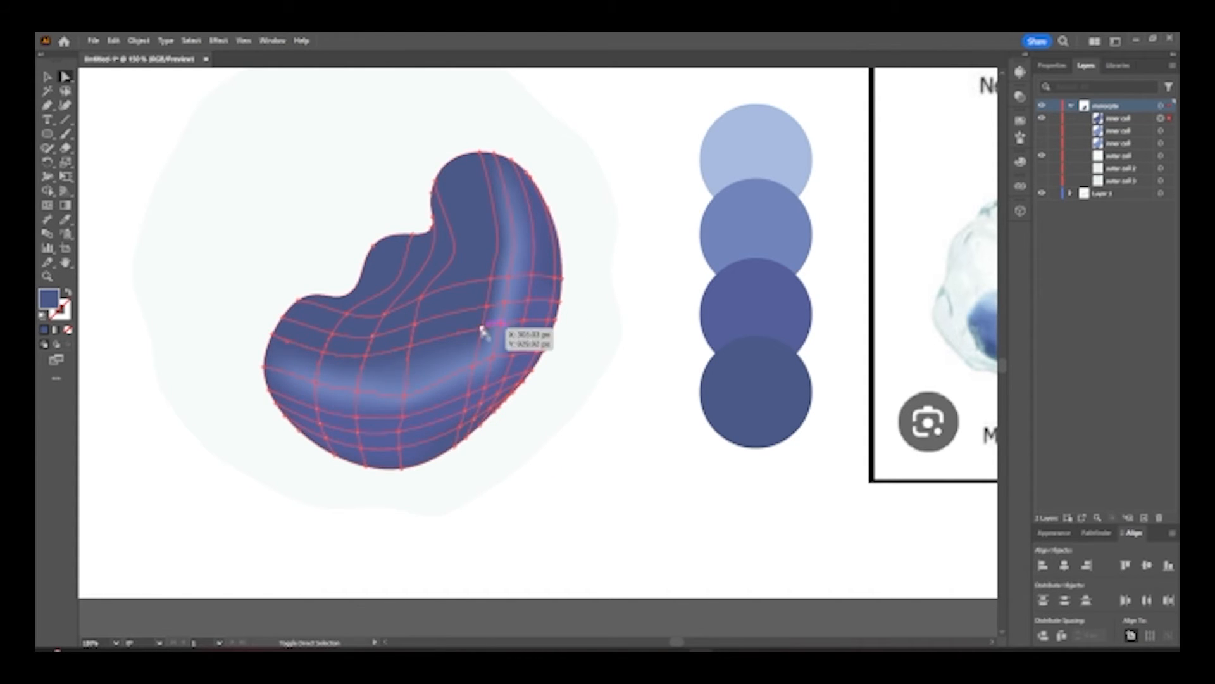
key(i)
click(760, 229)
key(v)
click(587, 492)
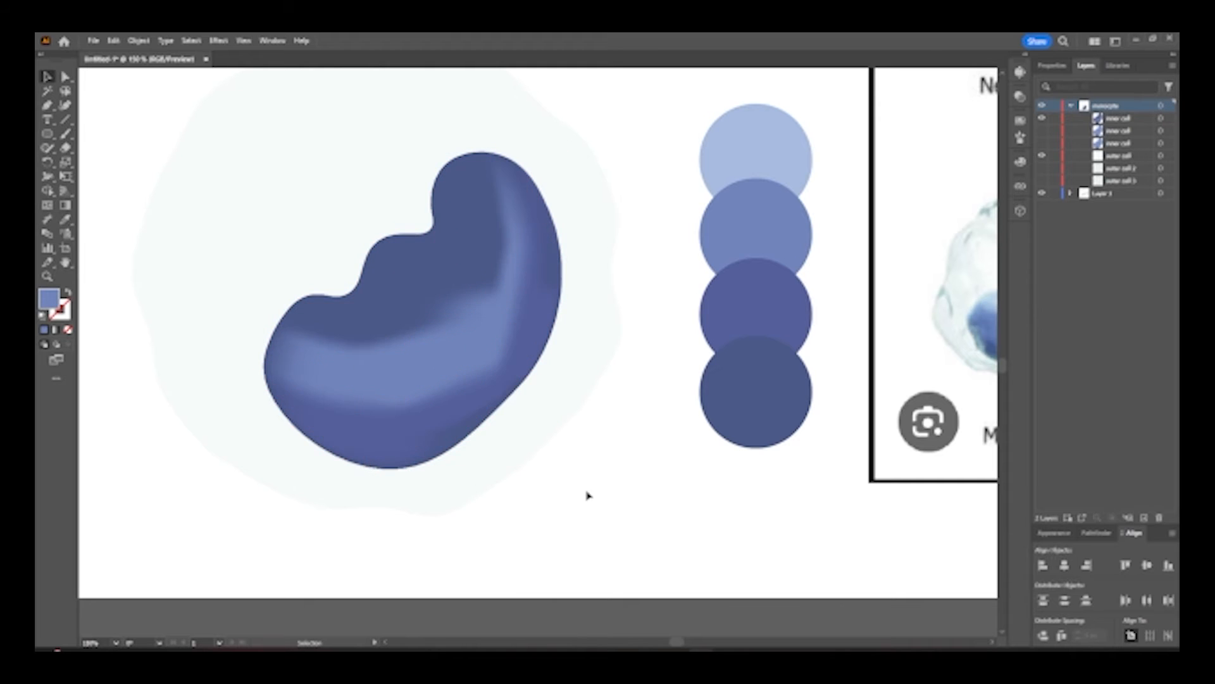
Highlight the nucleus's concave side by colouring its inner mesh points with the lightest blue swatch
key(h)
drag(777, 343, 646, 400)
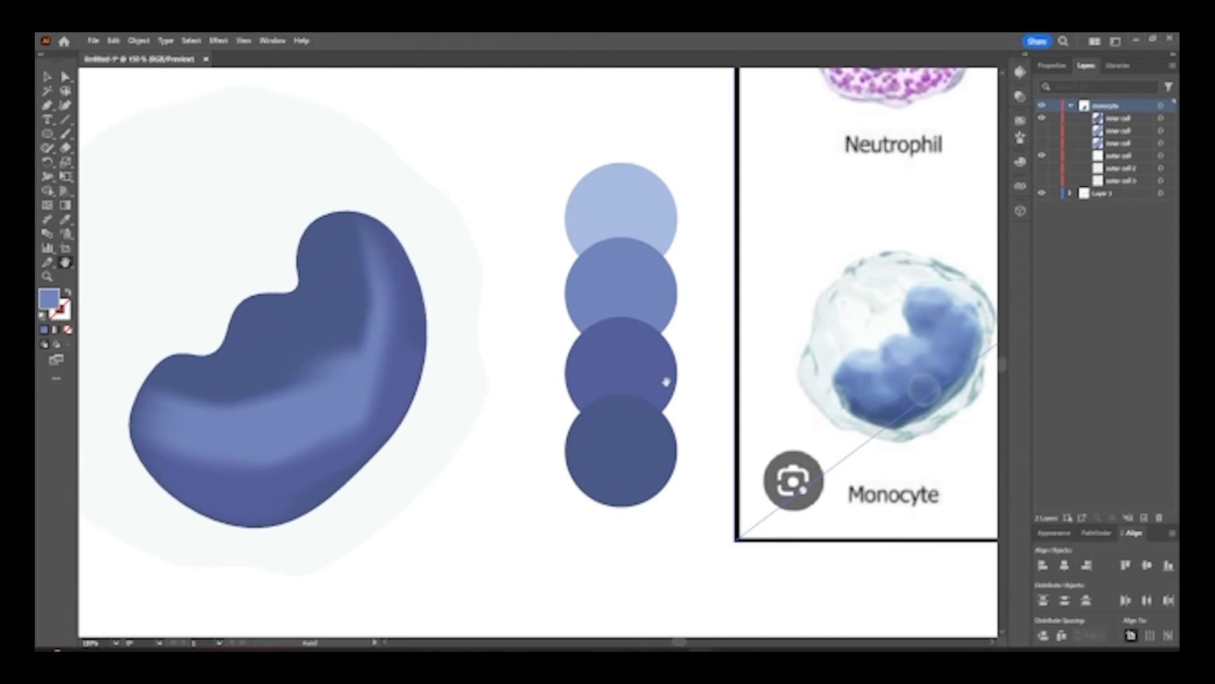
key(a)
click(216, 378)
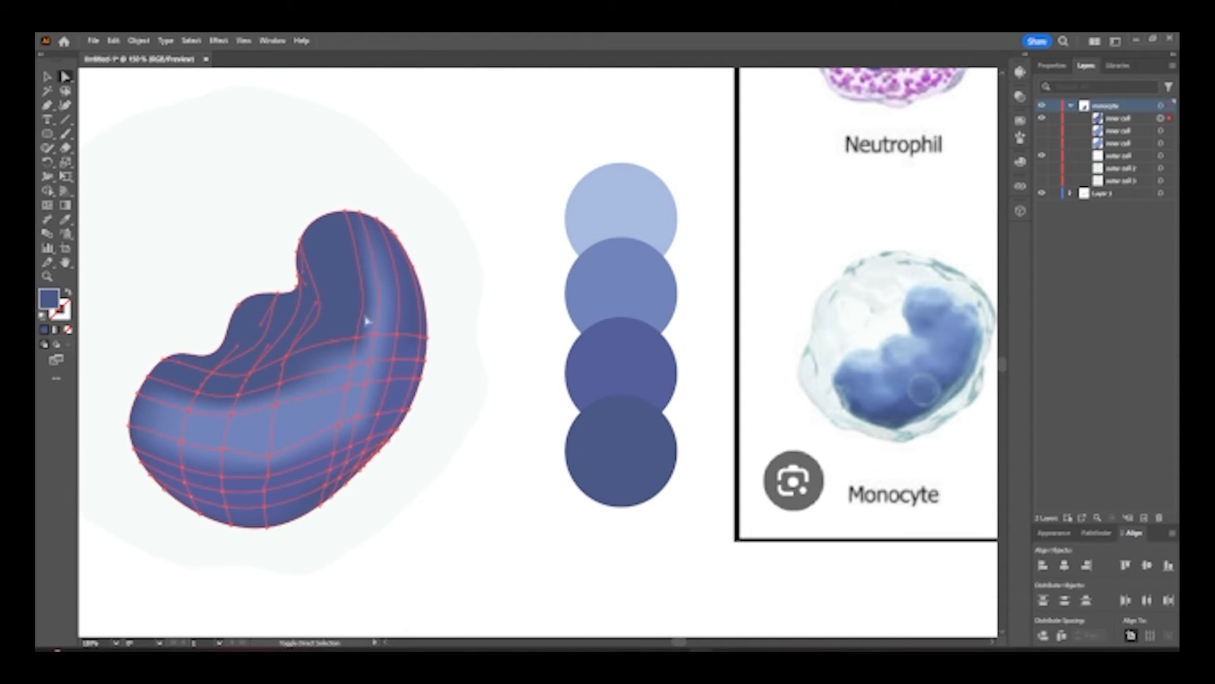
key(i)
click(578, 243)
key(v)
key(a)
key(v)
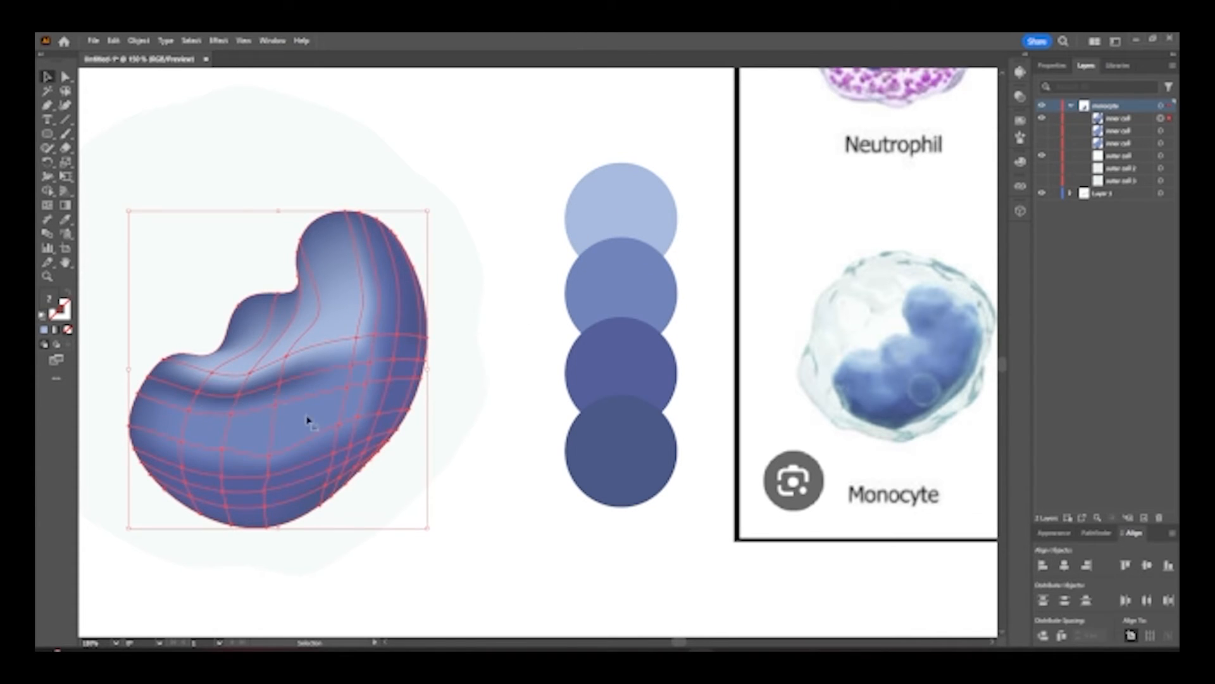
Blend the dark strip between the highlight and the light band by colouring its mesh points with the medium-blue swatch
key(a)
click(197, 391)
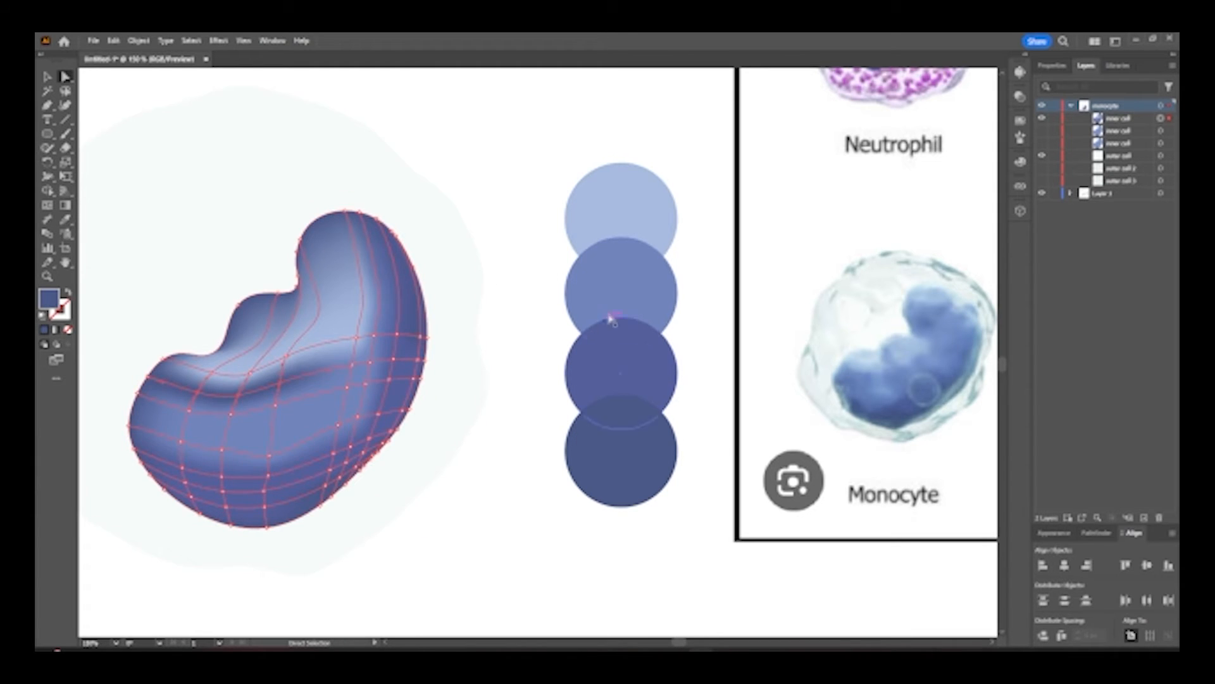
key(i)
click(632, 280)
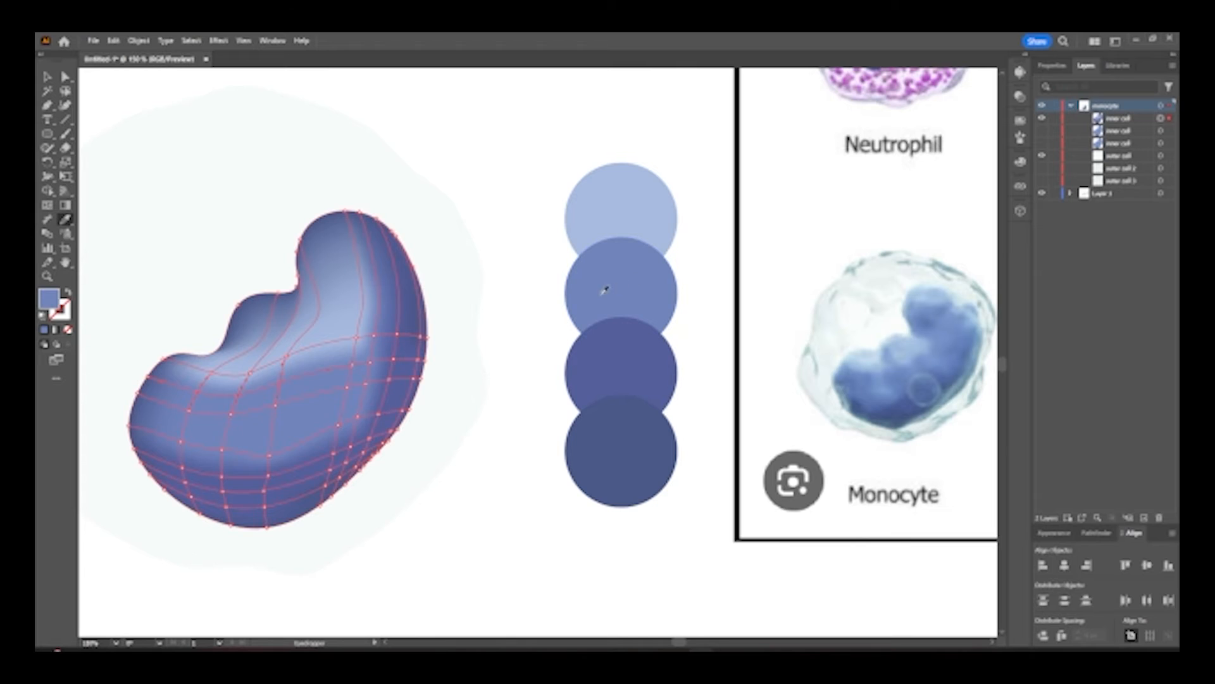
key(v)
click(491, 453)
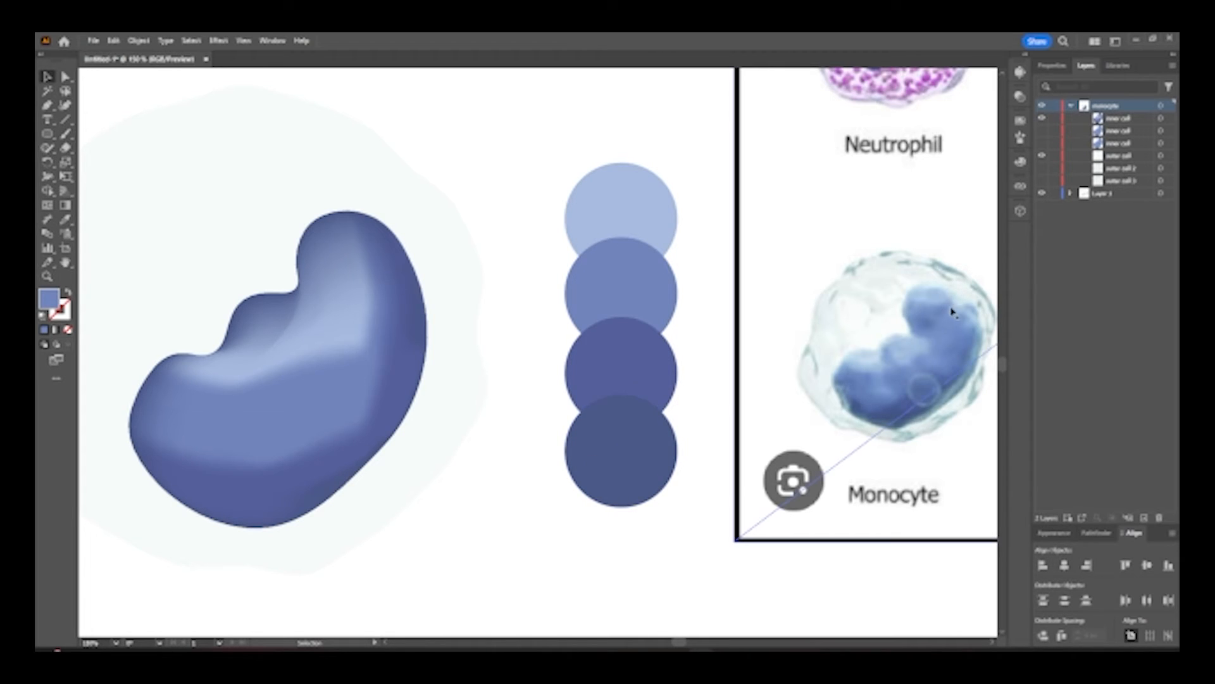
Add two mesh lines across the nucleus's upper lobe with the Mesh tool
click(367, 278)
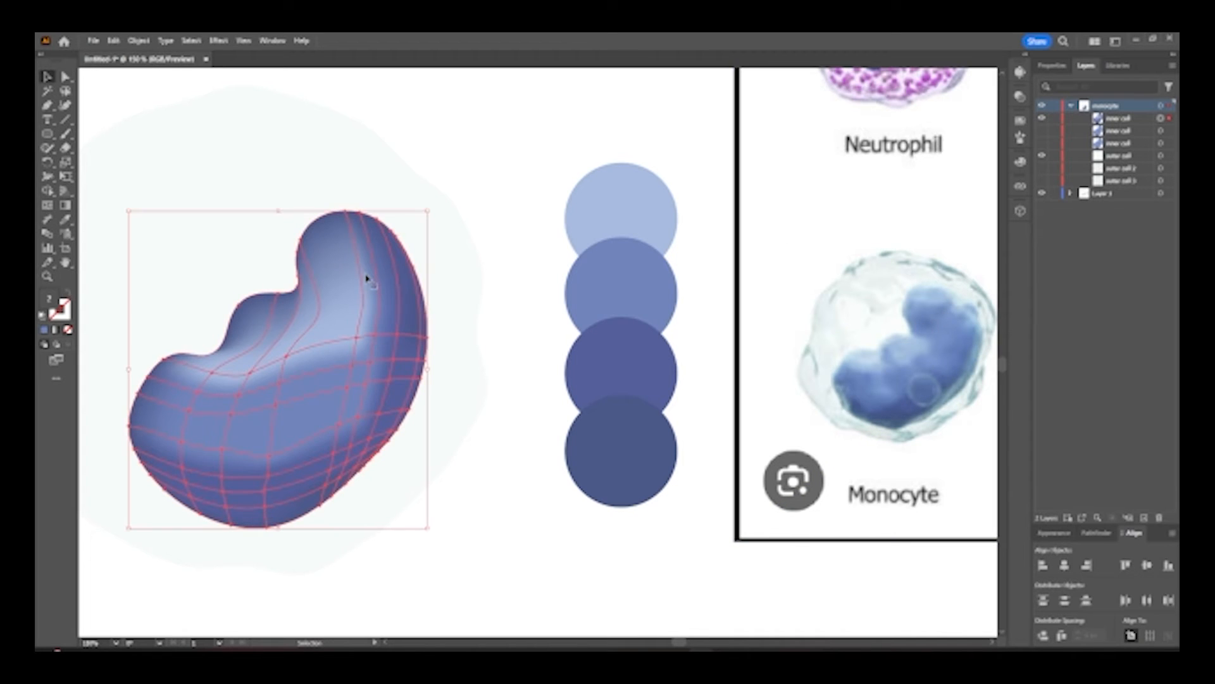
key(u)
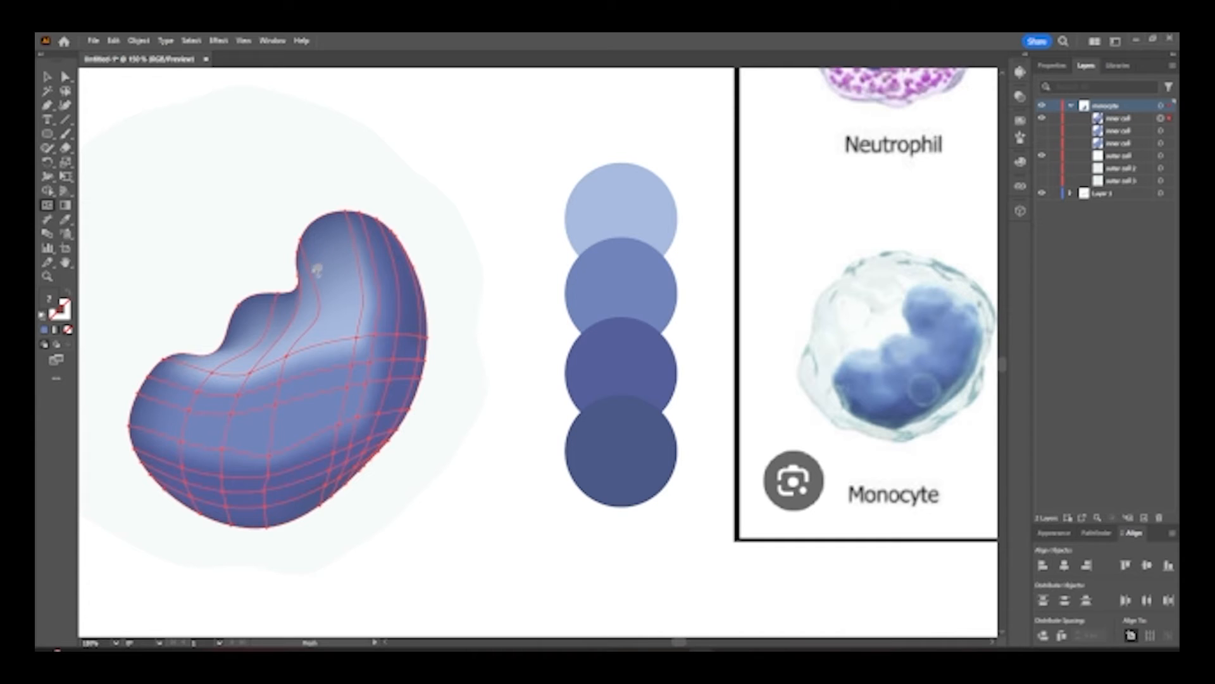
click(317, 286)
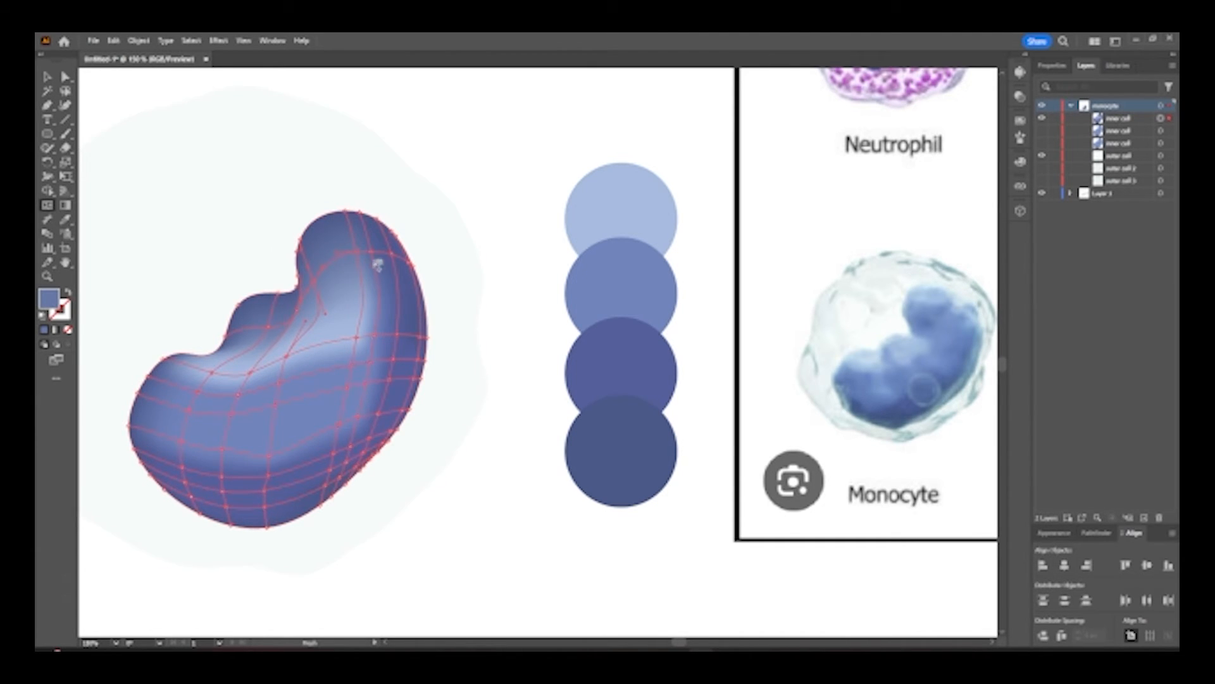
click(368, 229)
key(a)
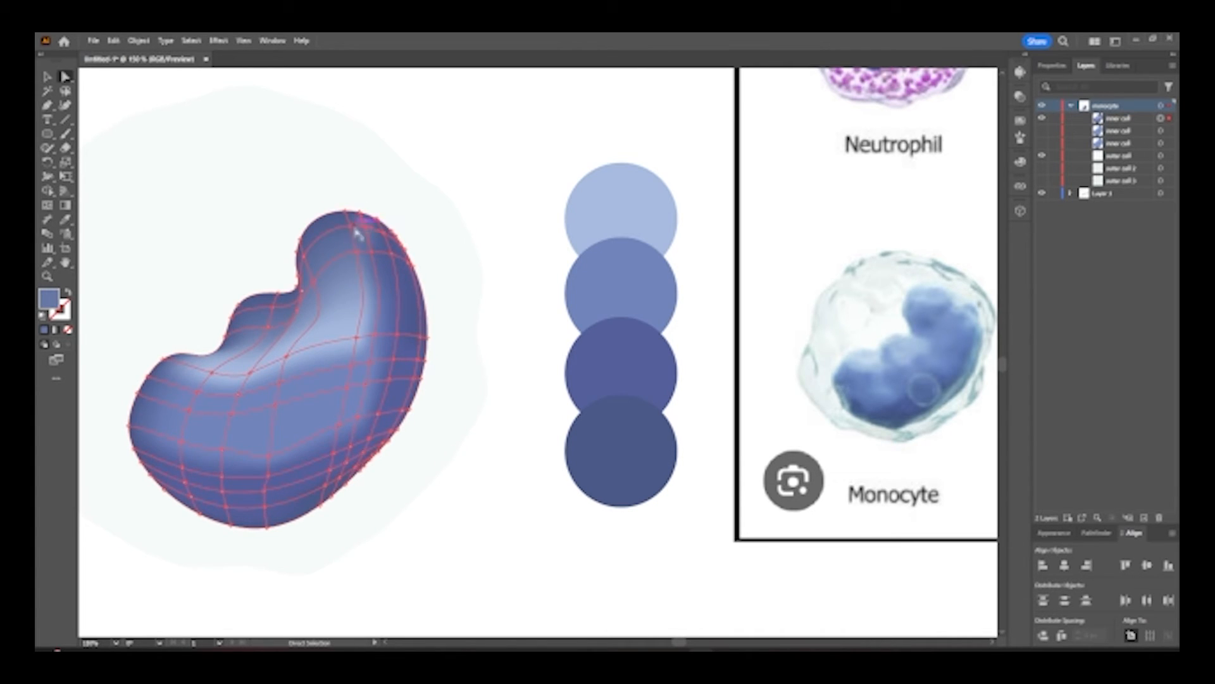
Darken the upper lobe by colouring the mesh points across it with the navy swatch
drag(350, 226, 377, 277)
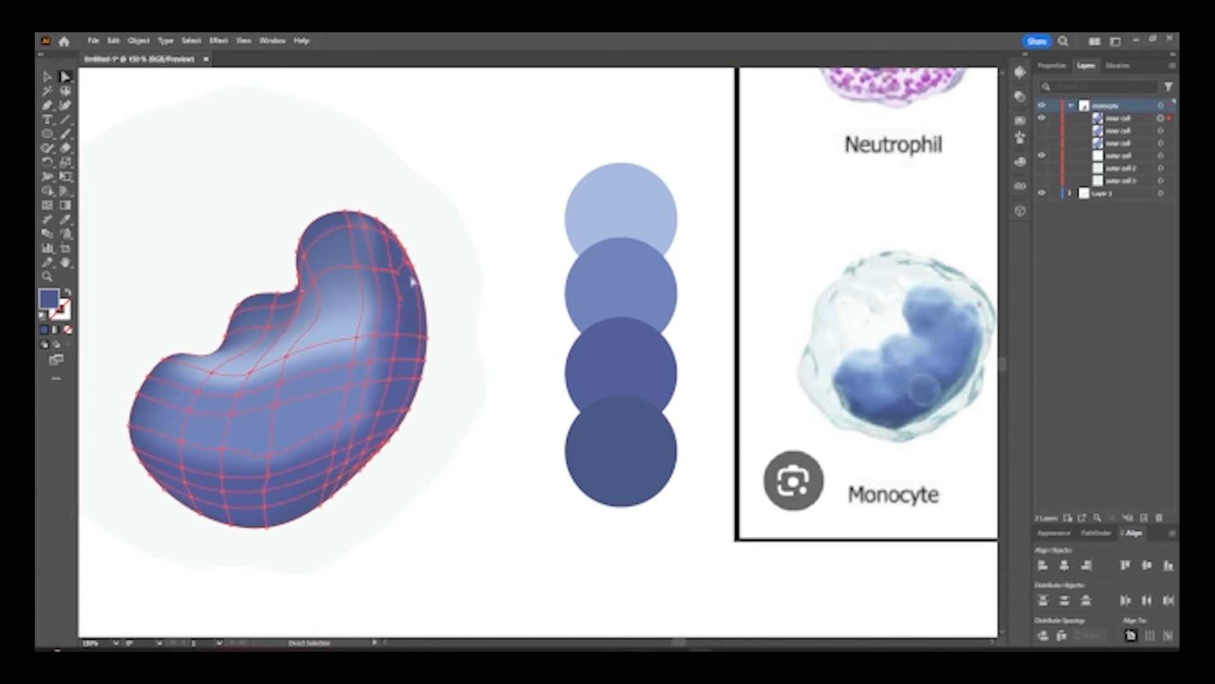
shift+click(375, 269)
shift+click(357, 267)
shift+click(312, 280)
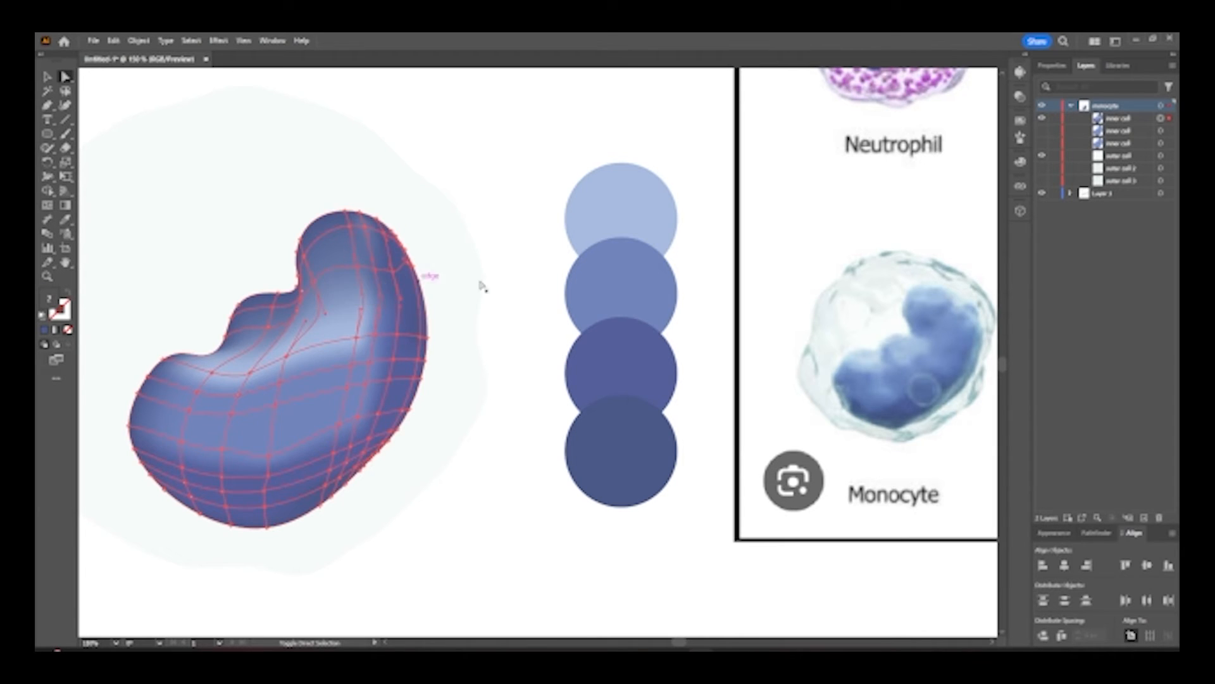
key(i)
click(636, 422)
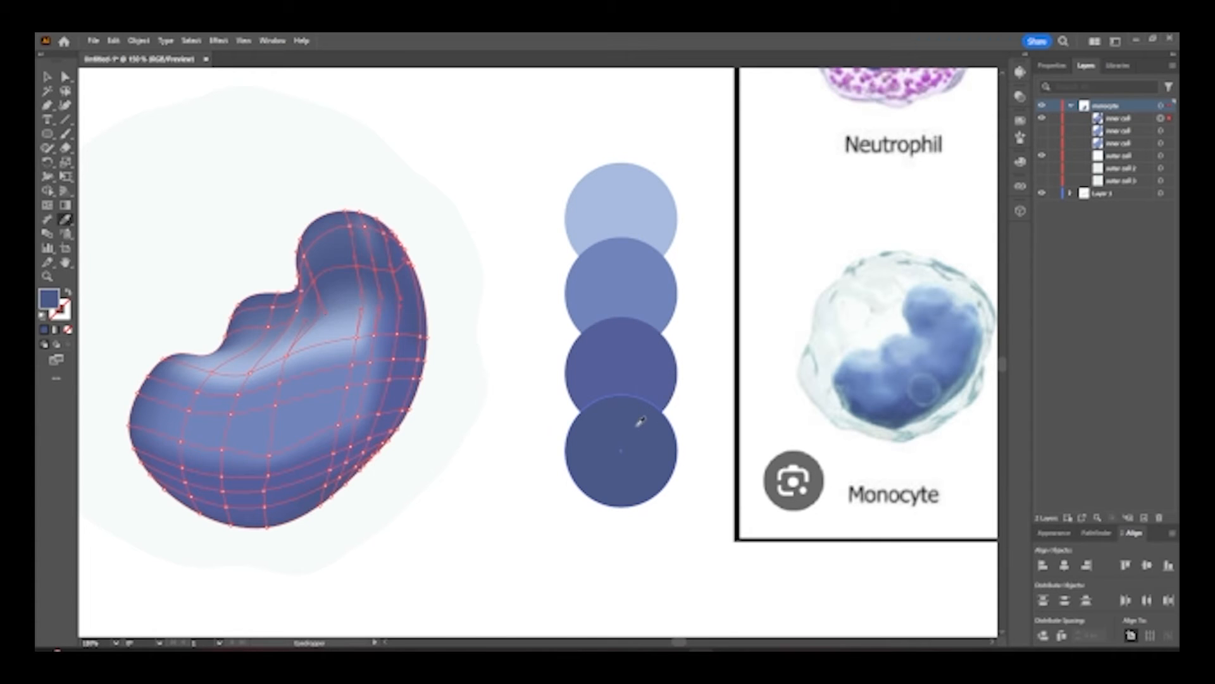
key(v)
click(520, 424)
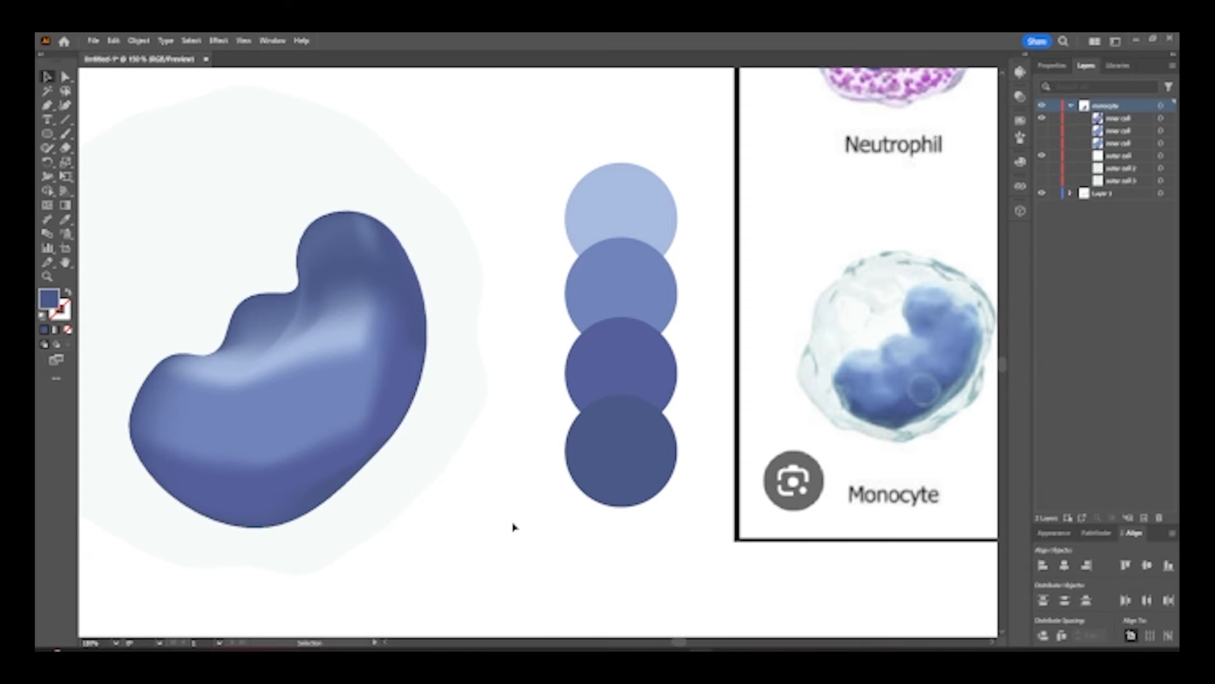
Add another mesh line across the nucleus just below the darkened upper lobe, where the highlight begins
key(ctrl+minus)
key(ctrl+minus)
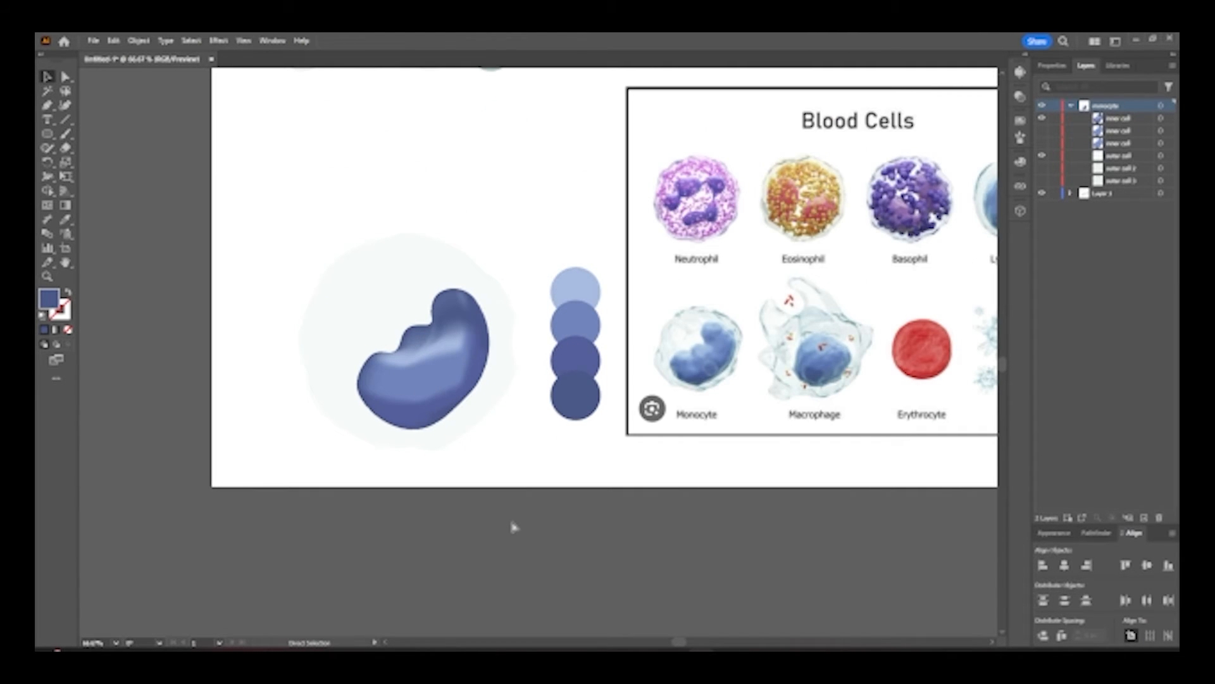
key(ctrl+minus)
key(ctrl+plus)
key(ctrl+plus)
key(v)
click(406, 310)
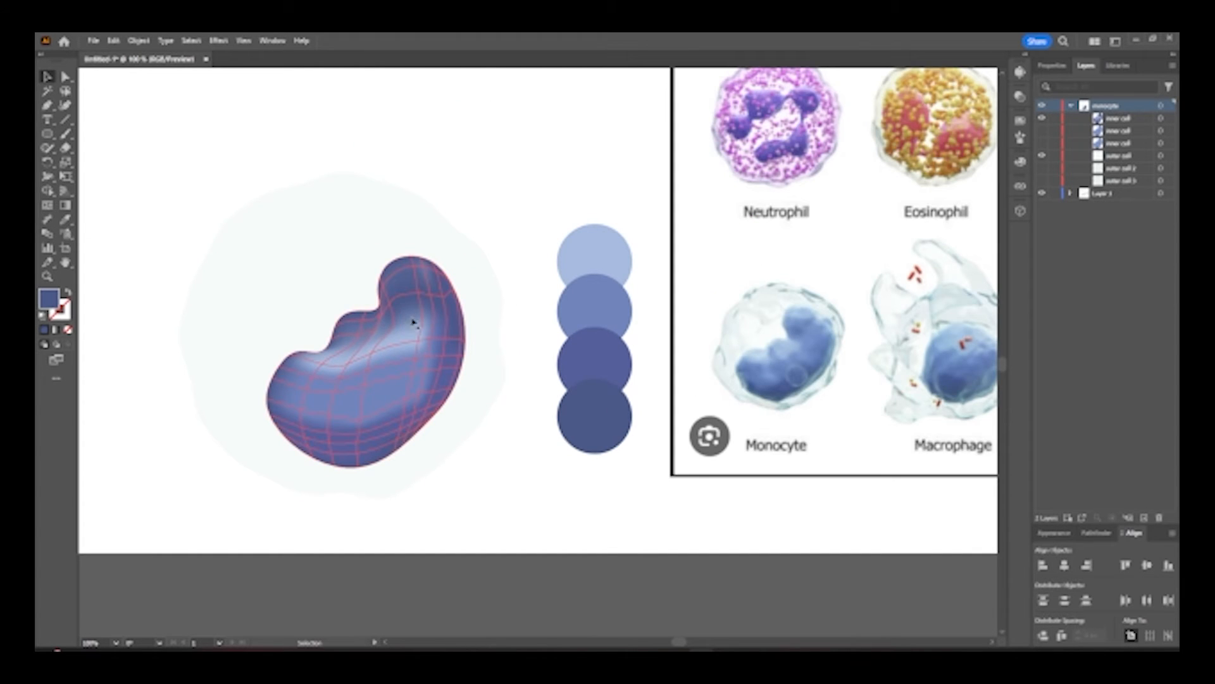
key(u)
click(412, 315)
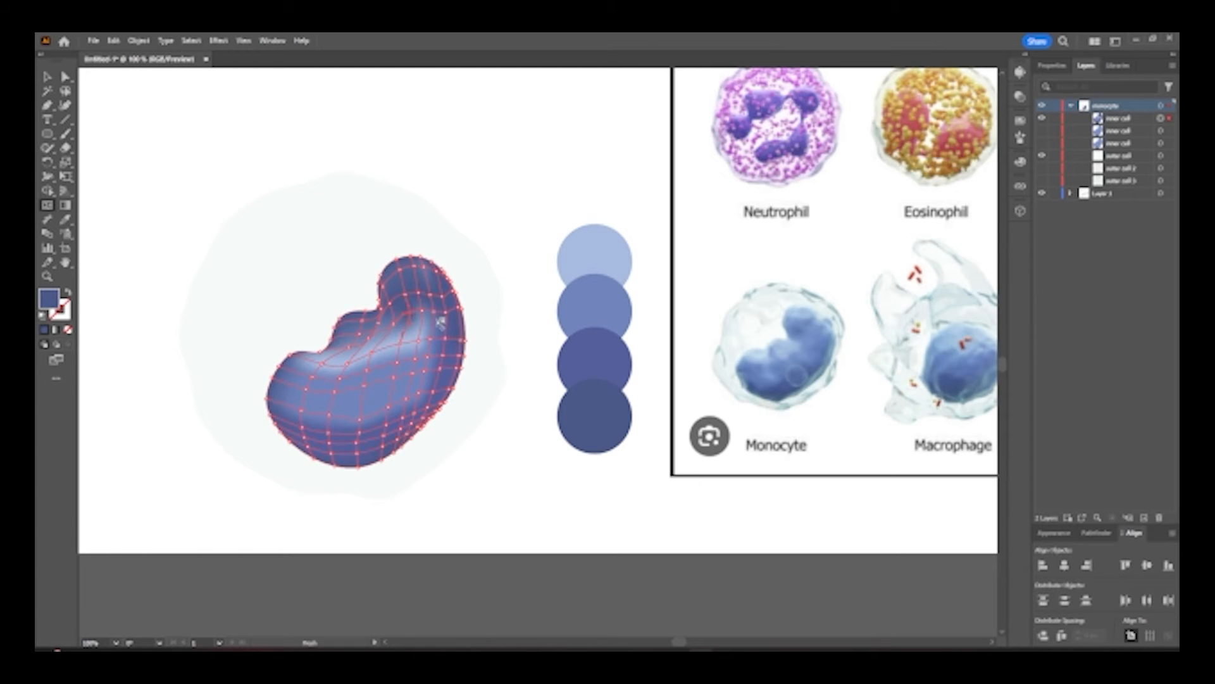
key(v)
click(510, 442)
click(402, 339)
click(463, 479)
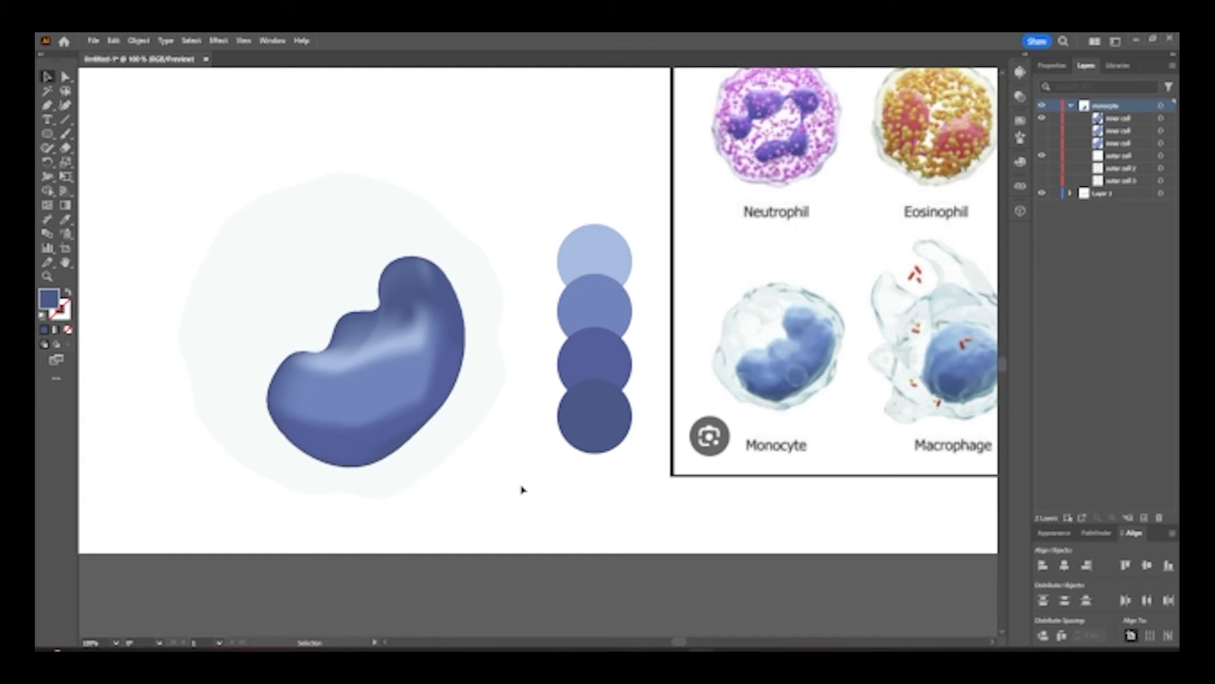
Remove the crowded mesh lines running through the nucleus's middle bump and the notch beside the upper lobe
click(426, 380)
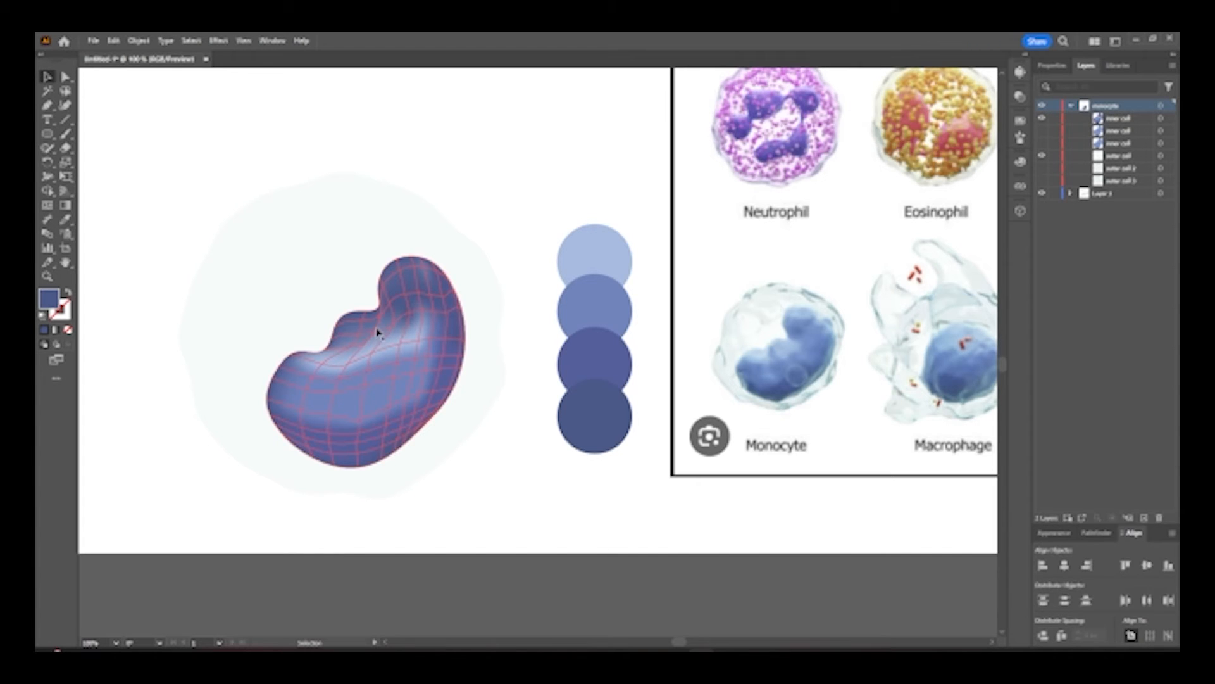
key(ctrl+plus)
key(ctrl+plus)
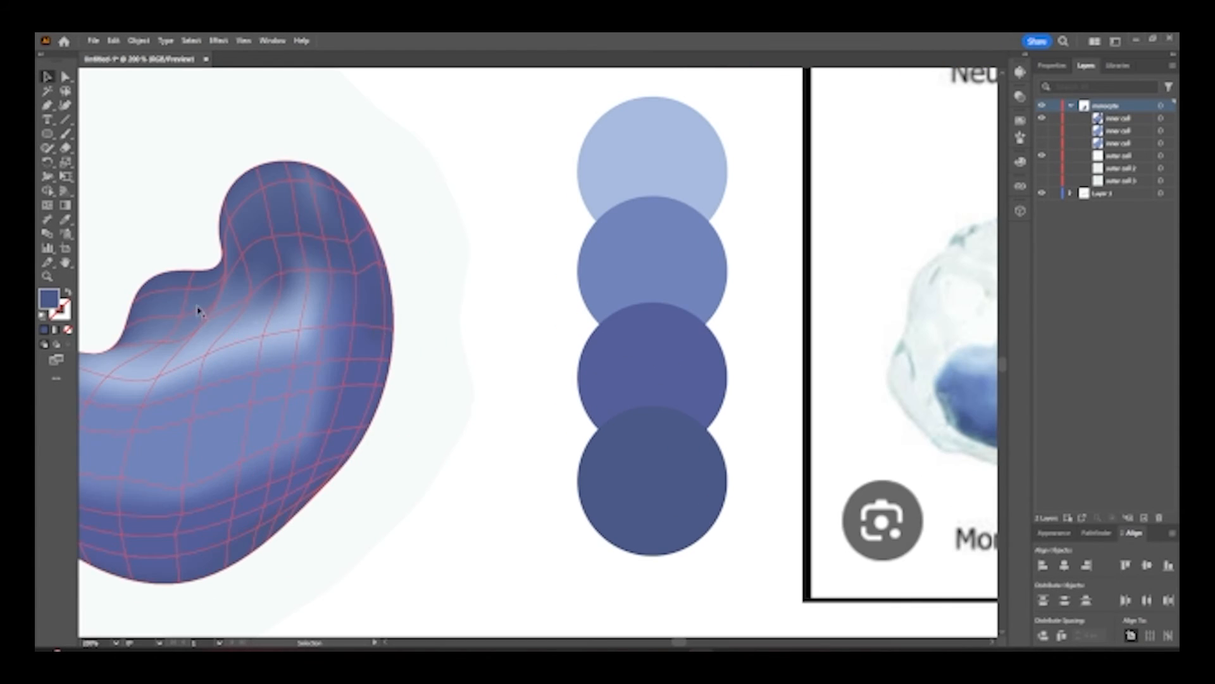
click(216, 310)
key(a)
click(187, 290)
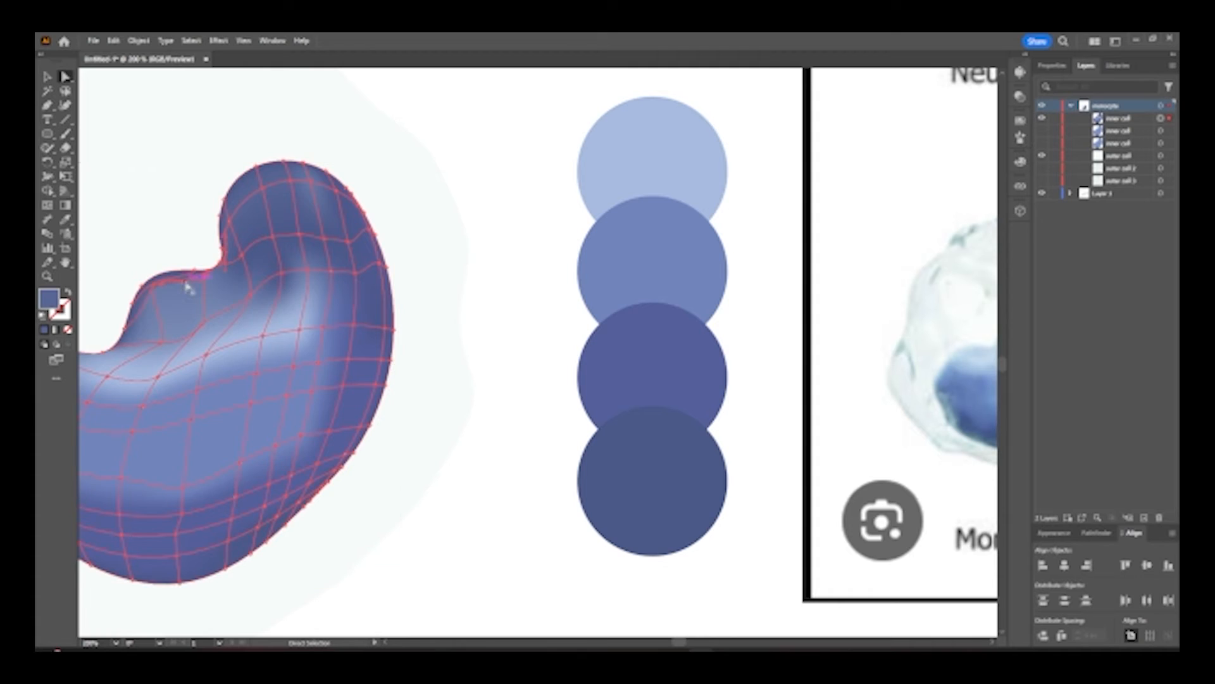
key(ctrl+plus)
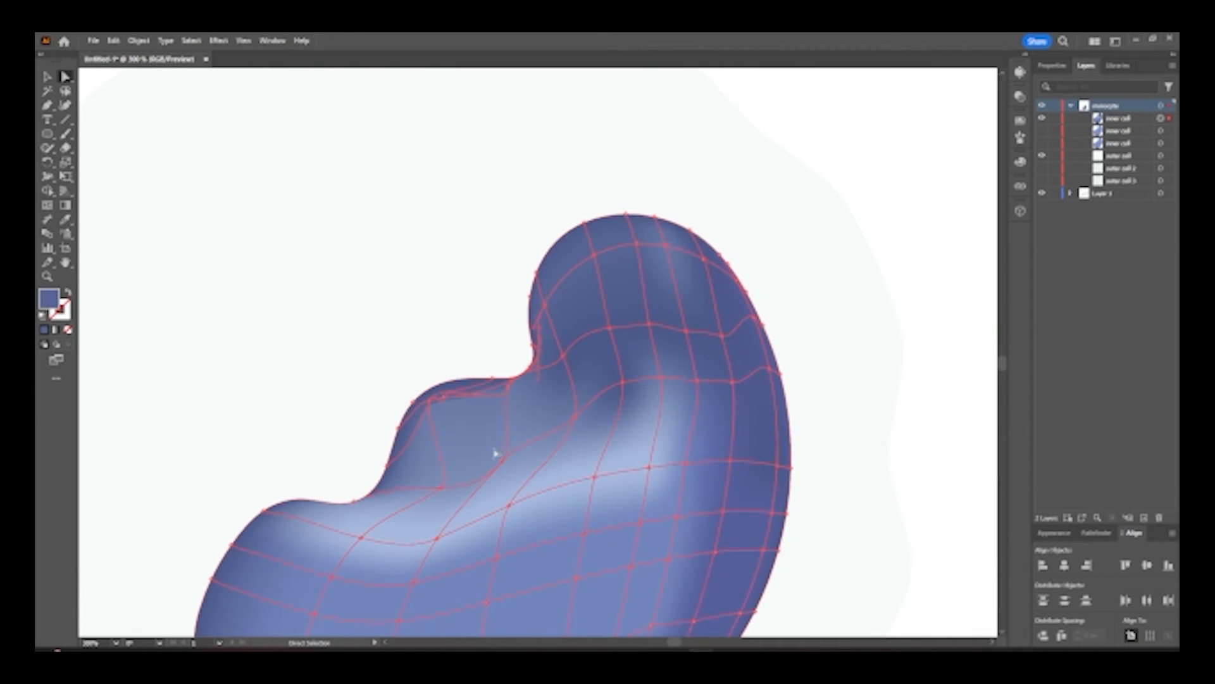
key(u)
alt+click(447, 397)
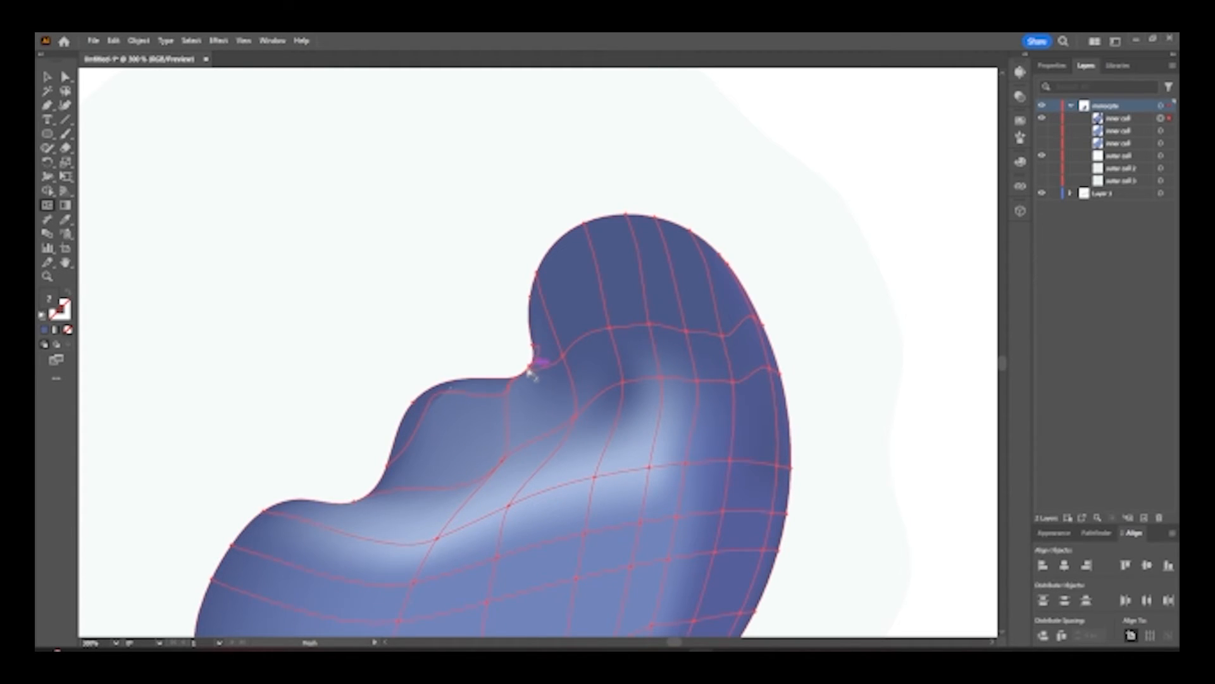
alt+click(533, 347)
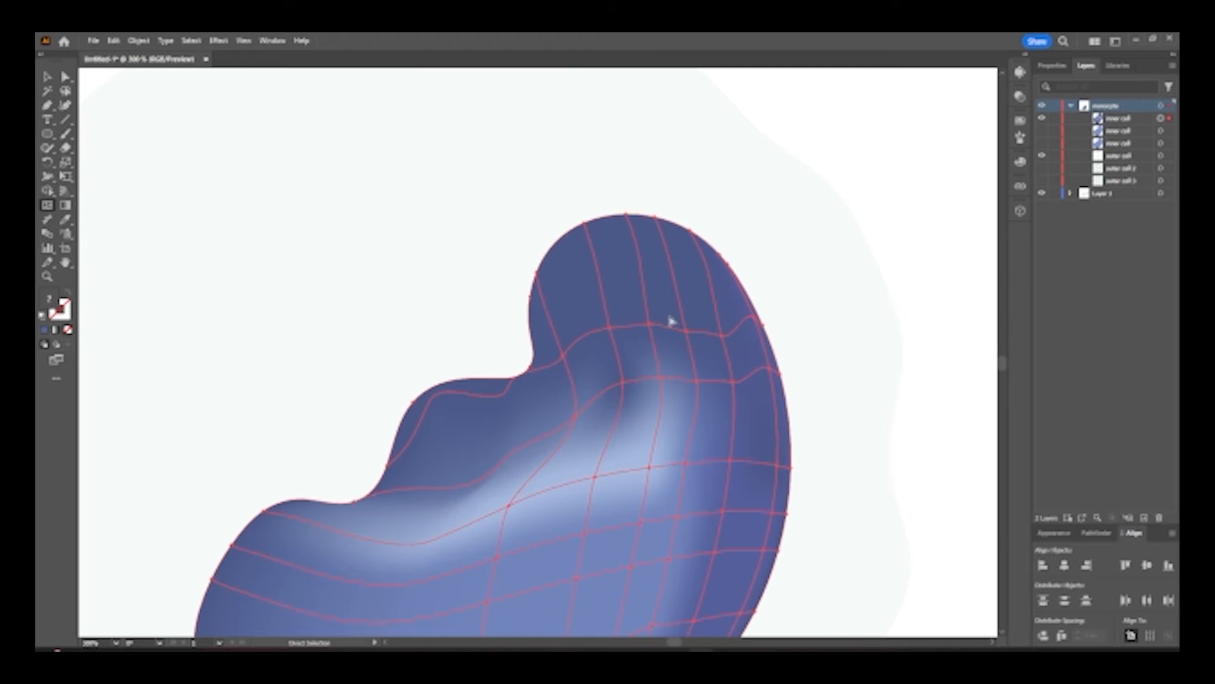
key(ctrl+minus)
key(v)
click(815, 453)
click(626, 187)
click(833, 563)
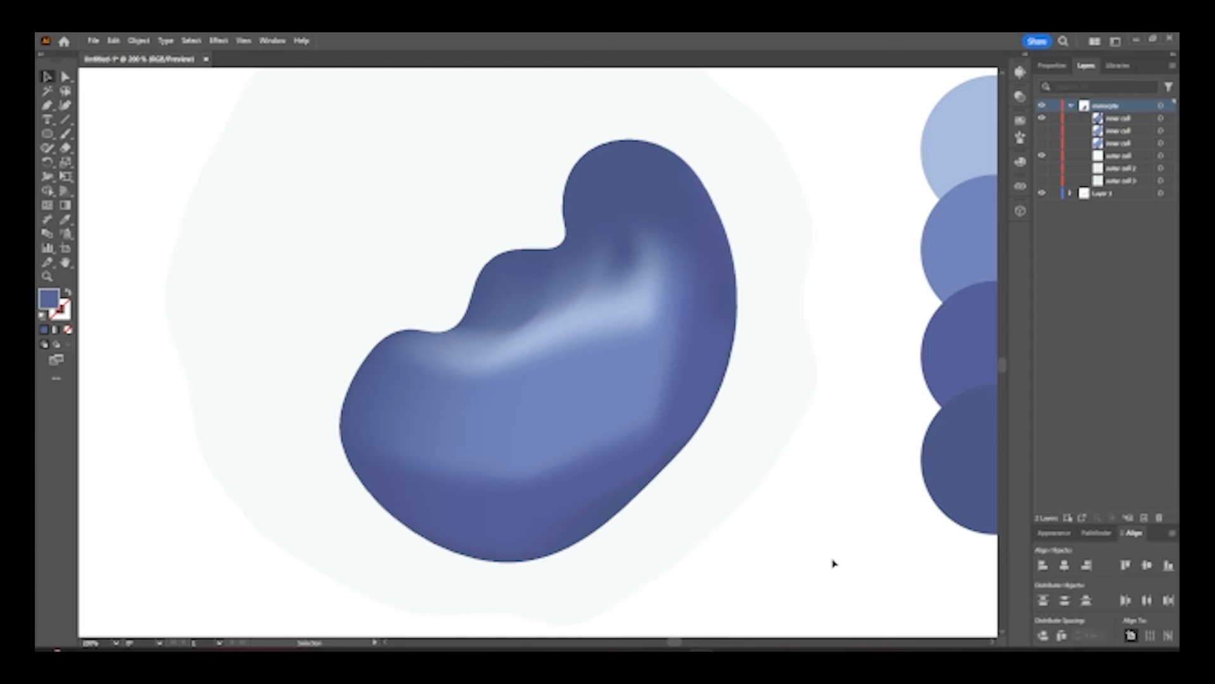
Add a new mesh line across the middle of the nucleus's upper lobe
click(623, 224)
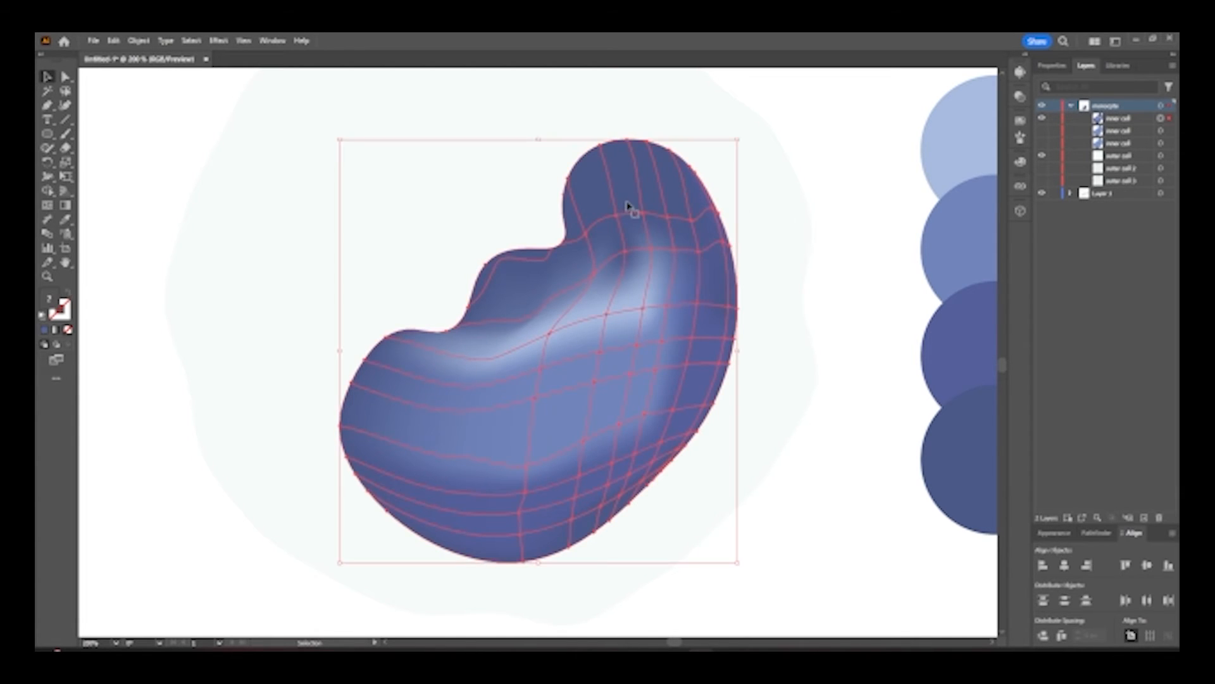
key(u)
click(642, 188)
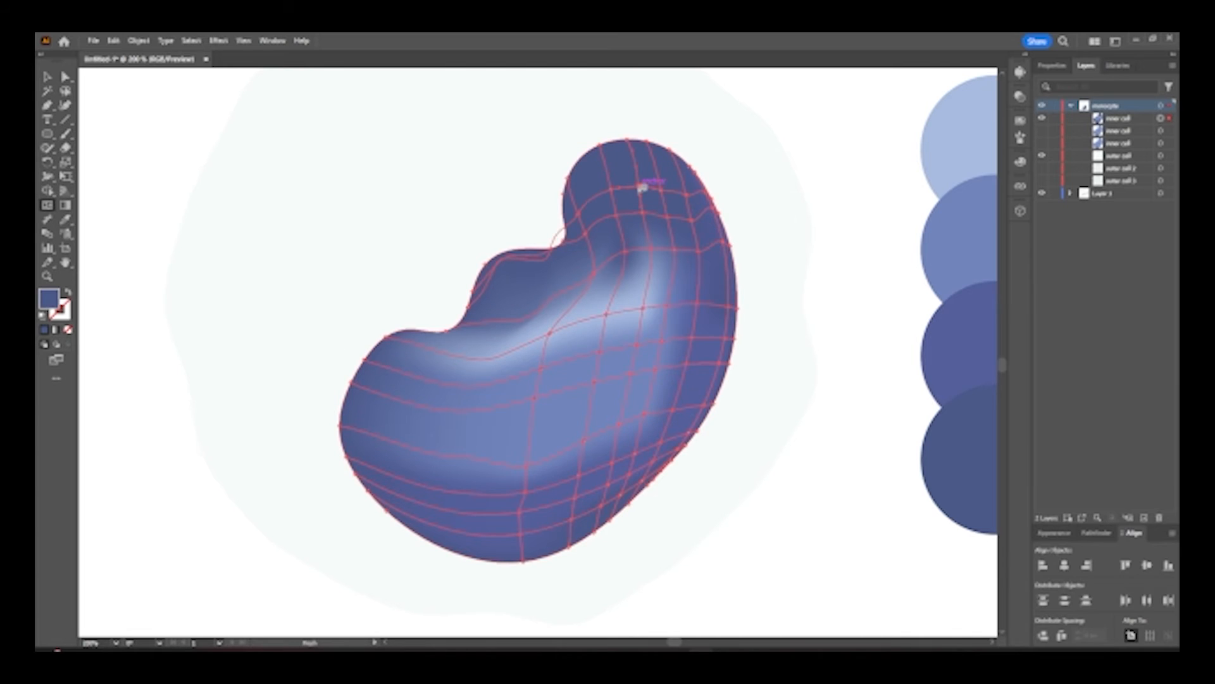
key(ctrl)
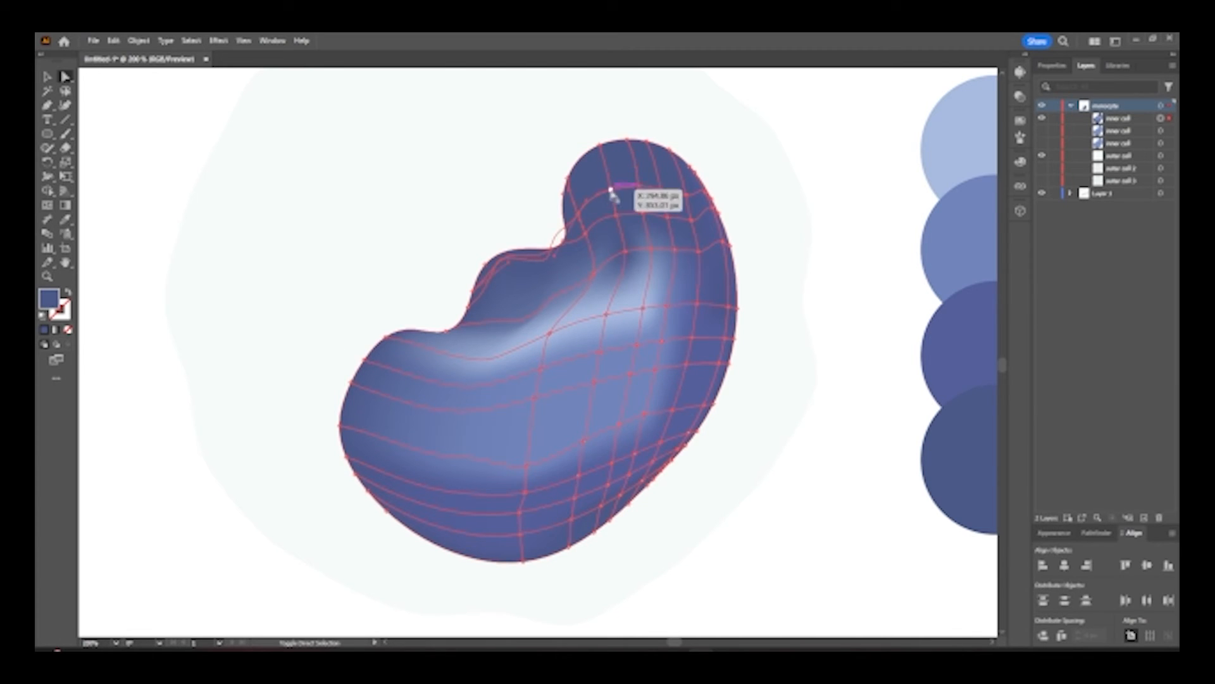
Brighten the middle of the nucleus's upper lobe by colouring its selected mesh points with the lightest blue swatch
key(i)
click(979, 125)
key(v)
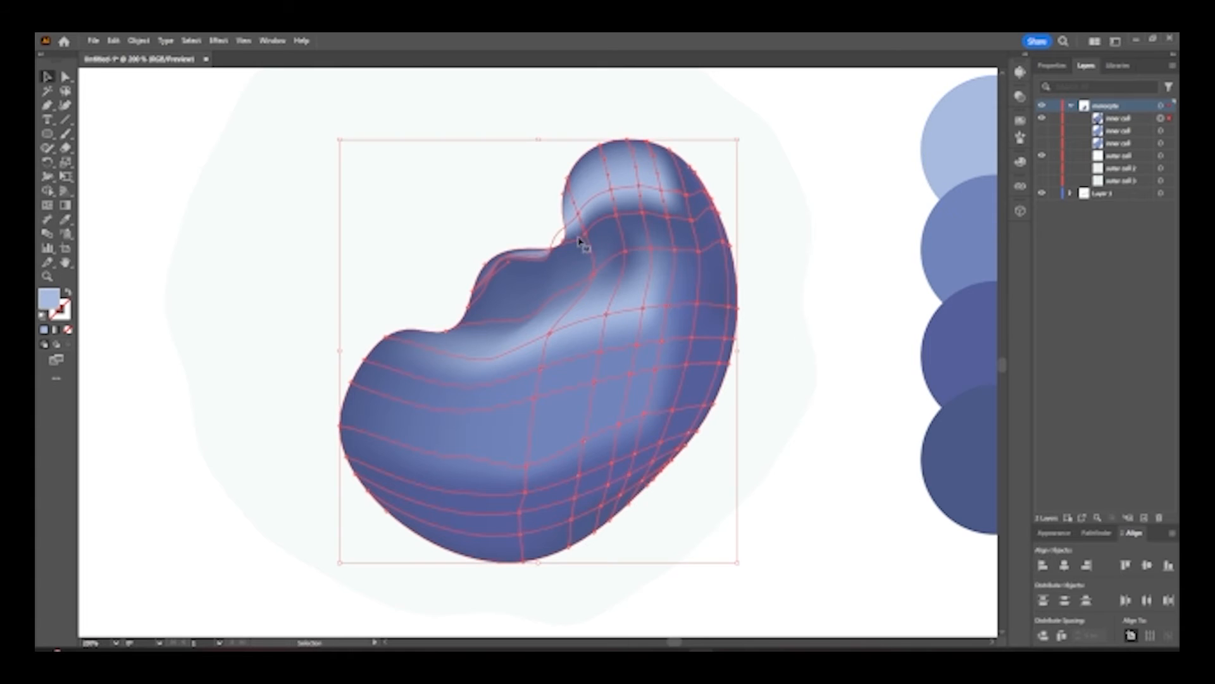
Add a mesh point in the neck below the upper lobe and colour the mesh points across the neck navy
key(u)
click(600, 256)
key(ctrl)
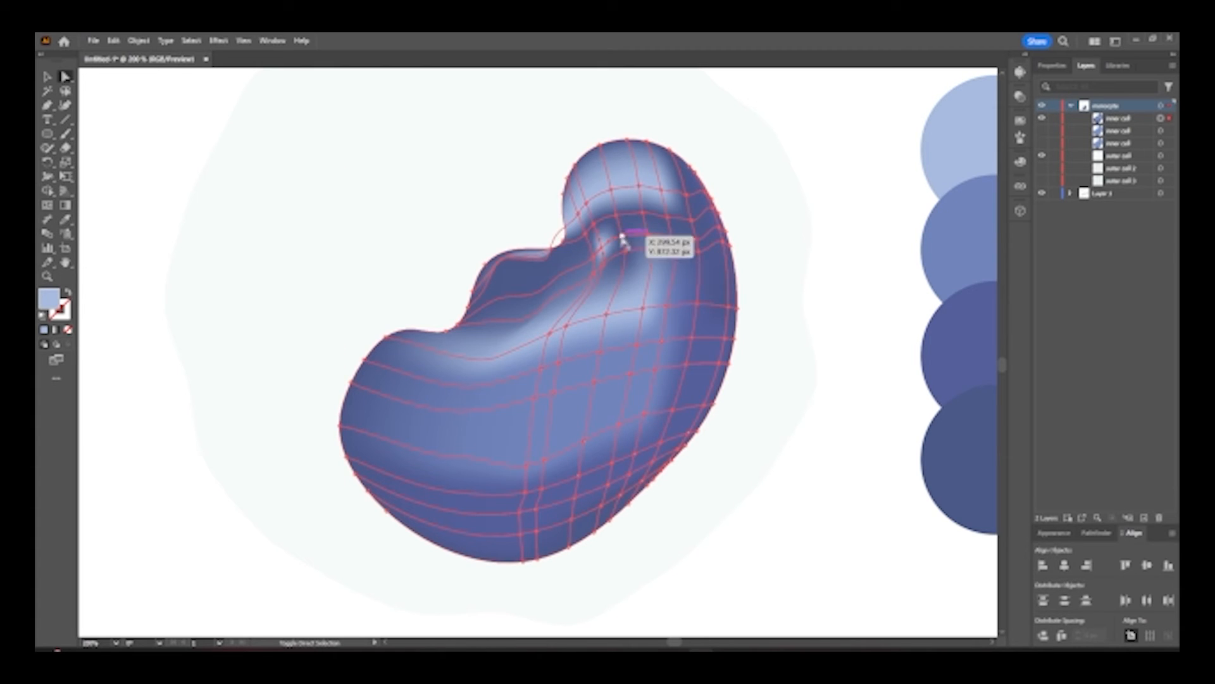
shift+click(697, 239)
key(i)
click(974, 436)
Colour the row of mesh points along the base of the upper lobe with the medium-blue swatch
key(a)
click(584, 233)
click(595, 225)
key(ctrl+z)
click(594, 226)
shift+click(618, 217)
shift+click(643, 214)
shift+click(667, 219)
key(i)
click(955, 244)
Colour the mesh point at the outer side of the upper lobe's base with the medium-blue swatch
key(v)
click(686, 195)
shift+click(691, 220)
click(691, 220)
shift+click(686, 195)
click(688, 199)
key(a)
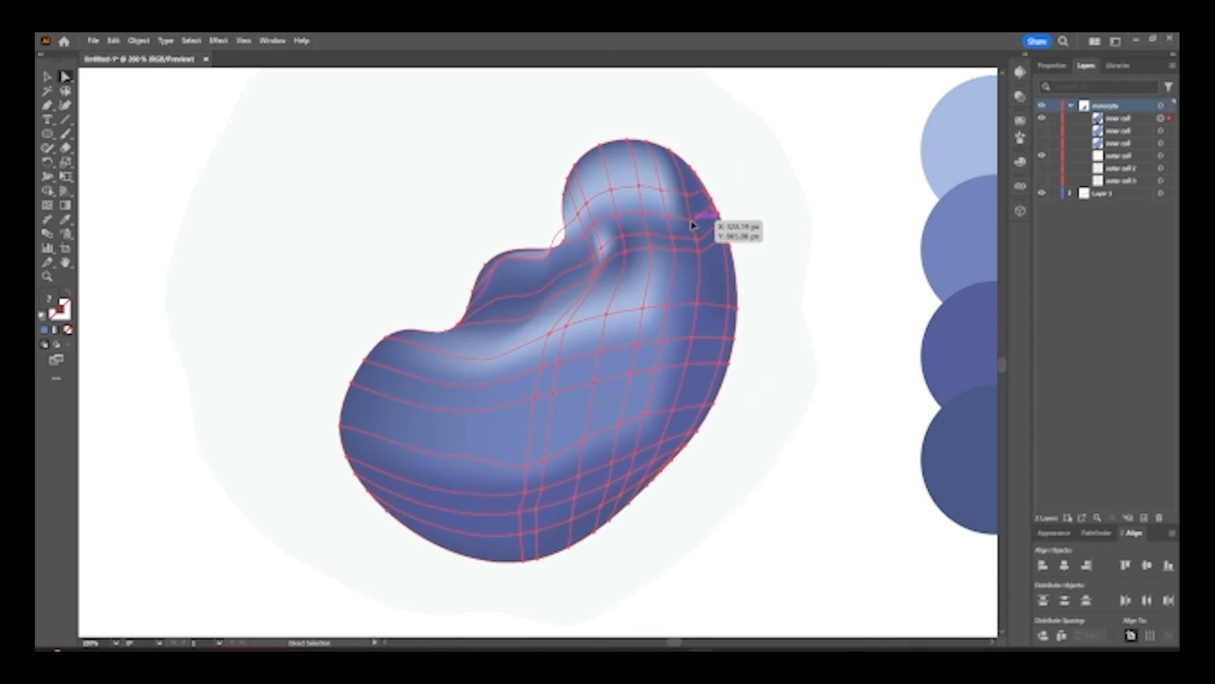
key(i)
click(956, 243)
Reapply the lightest blue swatch to the two mesh points in the centre of the upper lobe
key(v)
click(612, 195)
key(a)
click(612, 191)
shift+click(639, 187)
key(i)
click(967, 110)
key(v)
click(862, 327)
Soften the bright spot in the neck by colouring its mesh point with the medium-blue swatch
key(a)
click(603, 248)
click(602, 247)
key(i)
click(967, 255)
key(v)
click(821, 481)
Add a mesh point on the nucleus's middle bump and colour it with the lightest blue swatch
scroll(823, 479, down, 4)
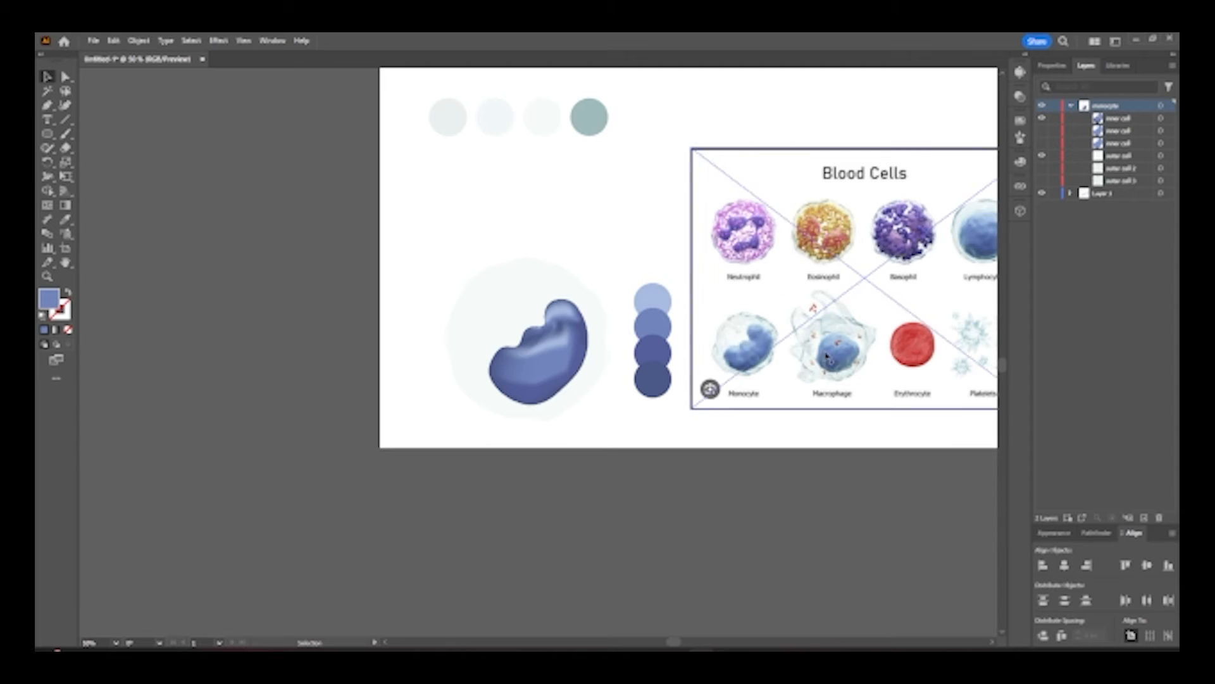
key(ctrl+plus)
key(ctrl+plus)
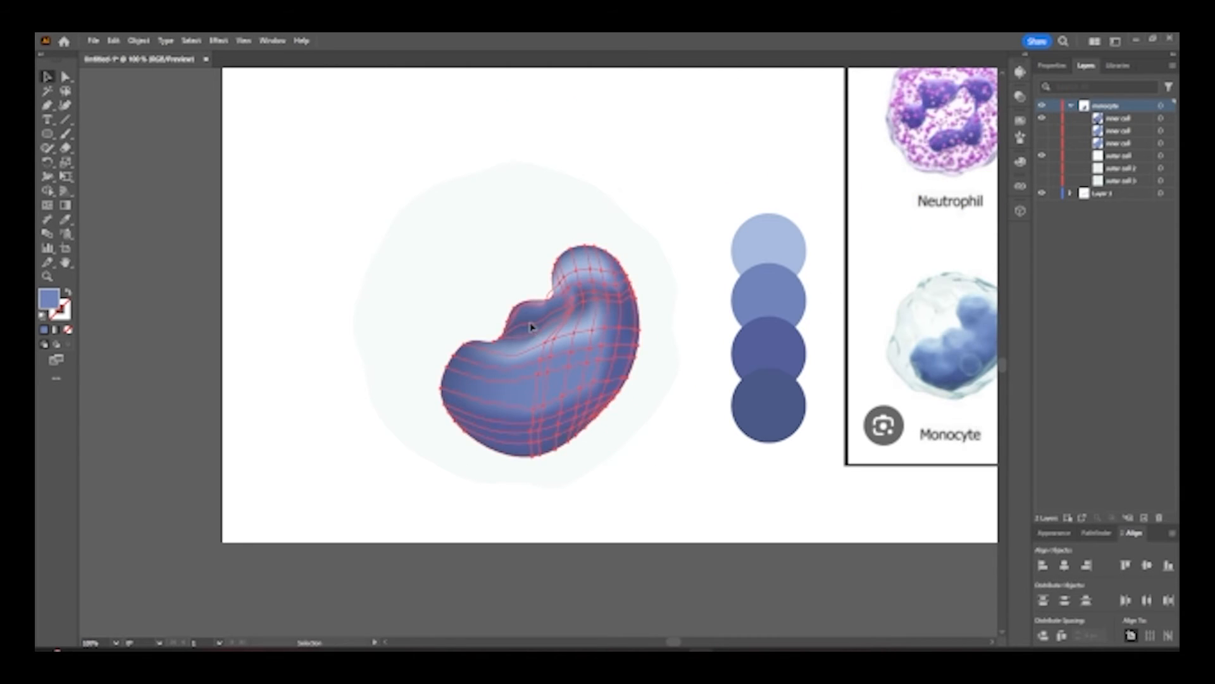
click(531, 327)
key(u)
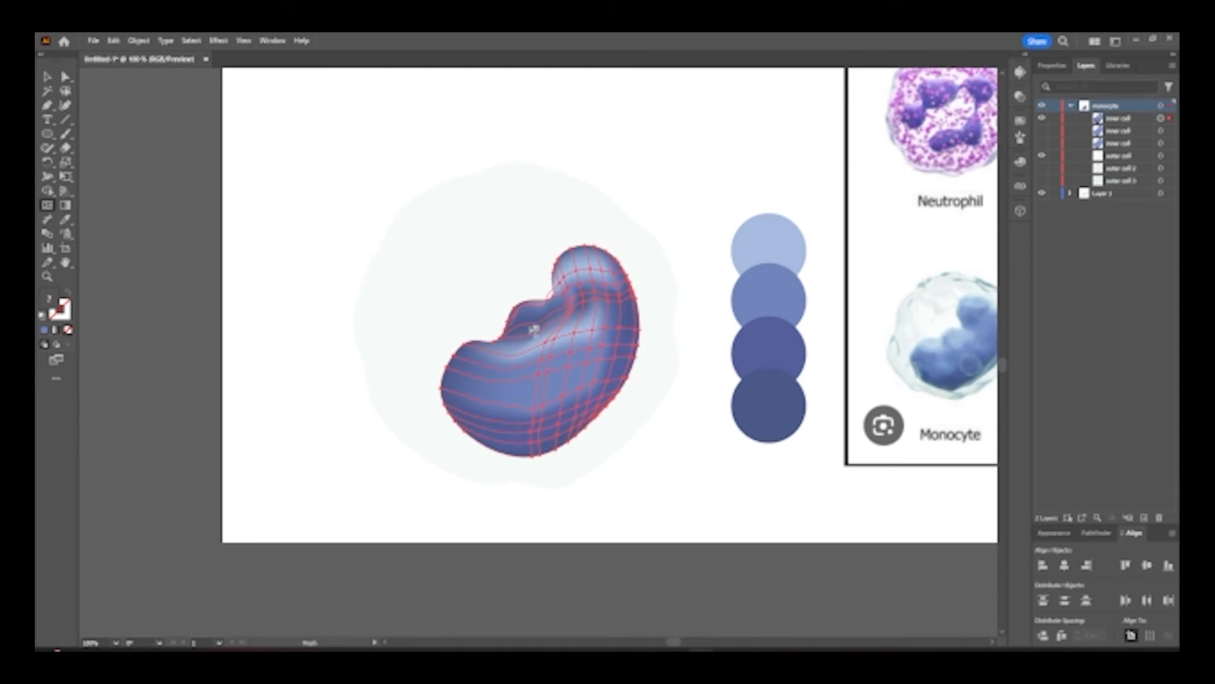
click(528, 326)
key(a)
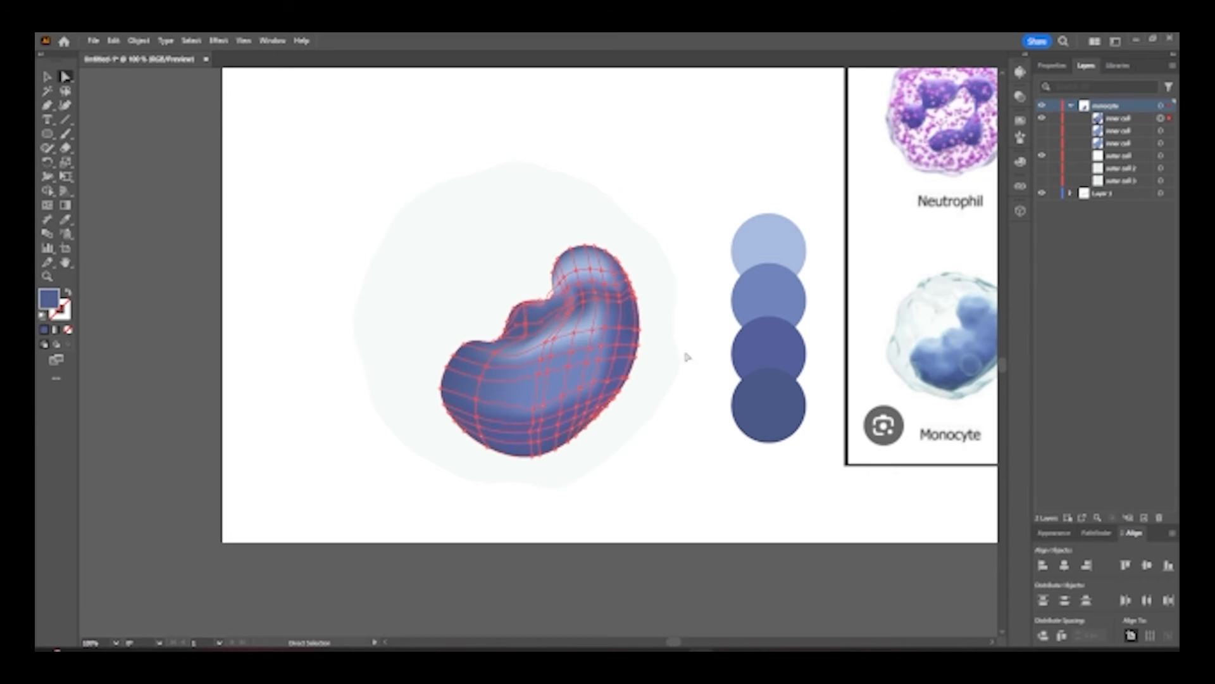
key(i)
click(775, 243)
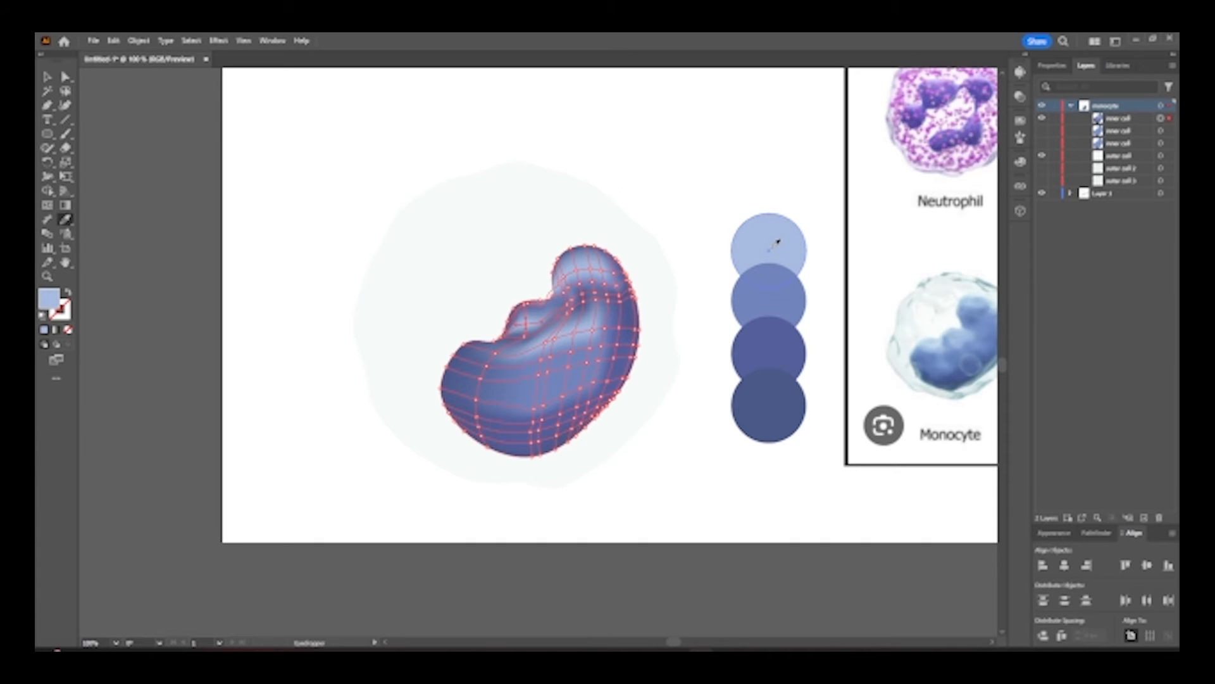
Colour a mesh point inside the nucleus's lower lobe with the medium-blue swatch
key(a)
click(484, 382)
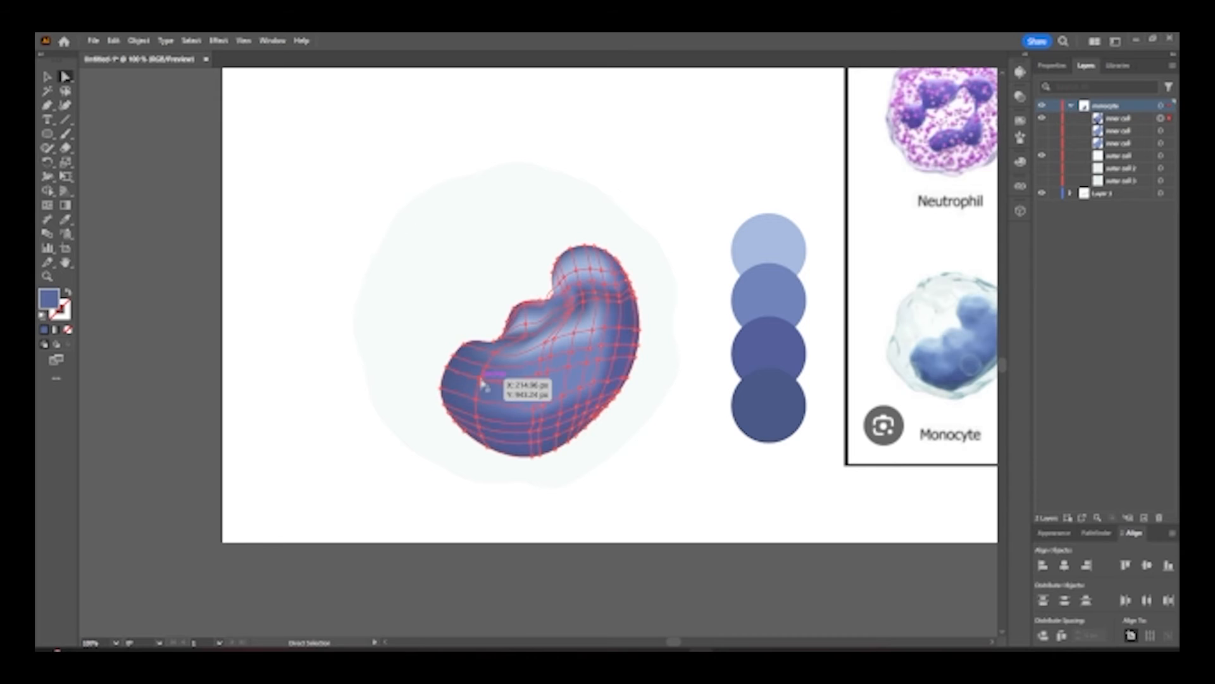
key(i)
click(778, 289)
key(v)
click(478, 404)
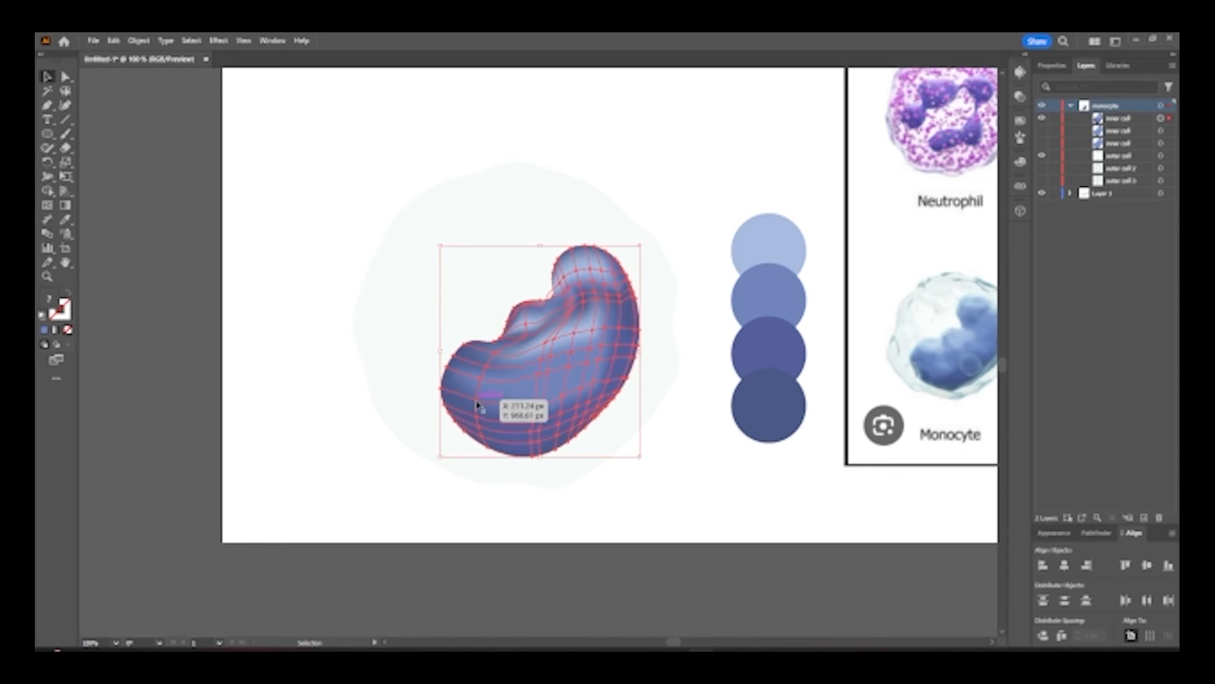
Move the column of four blue swatches to the empty area above the Blood Cells reference image
key(ctrl+minus)
click(745, 359)
click(636, 319)
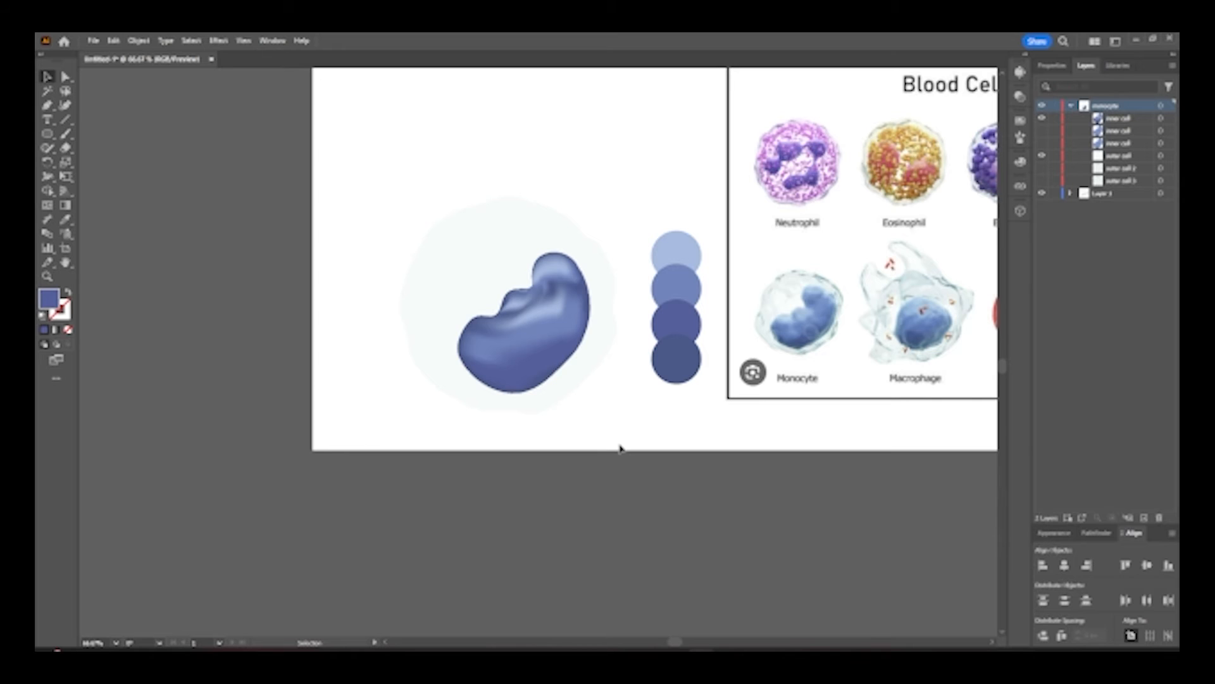
key(ctrl+minus)
key(ctrl+minus)
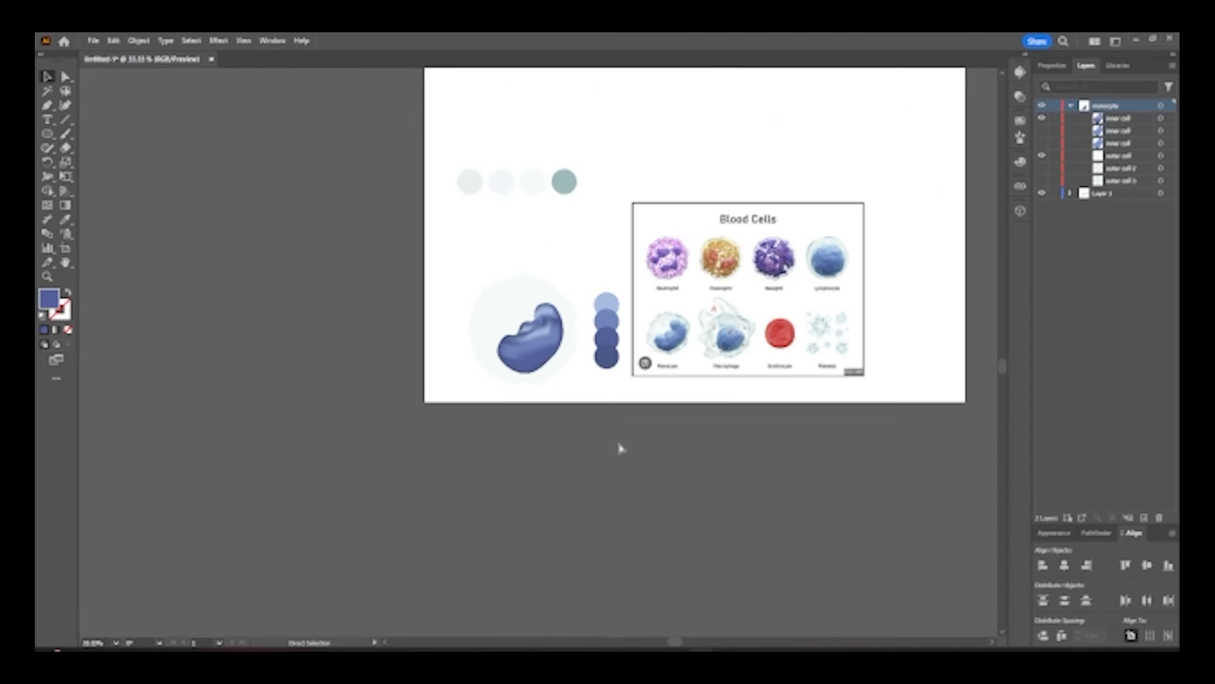
key(ctrl+equal)
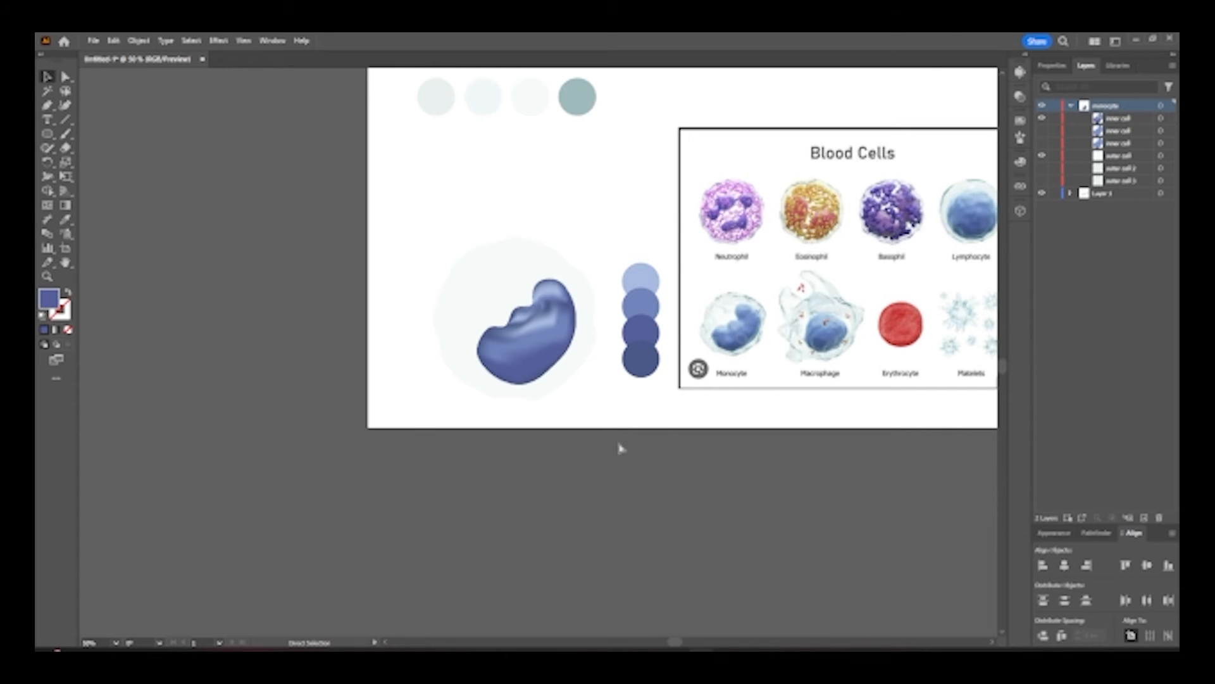
key(ctrl+minus)
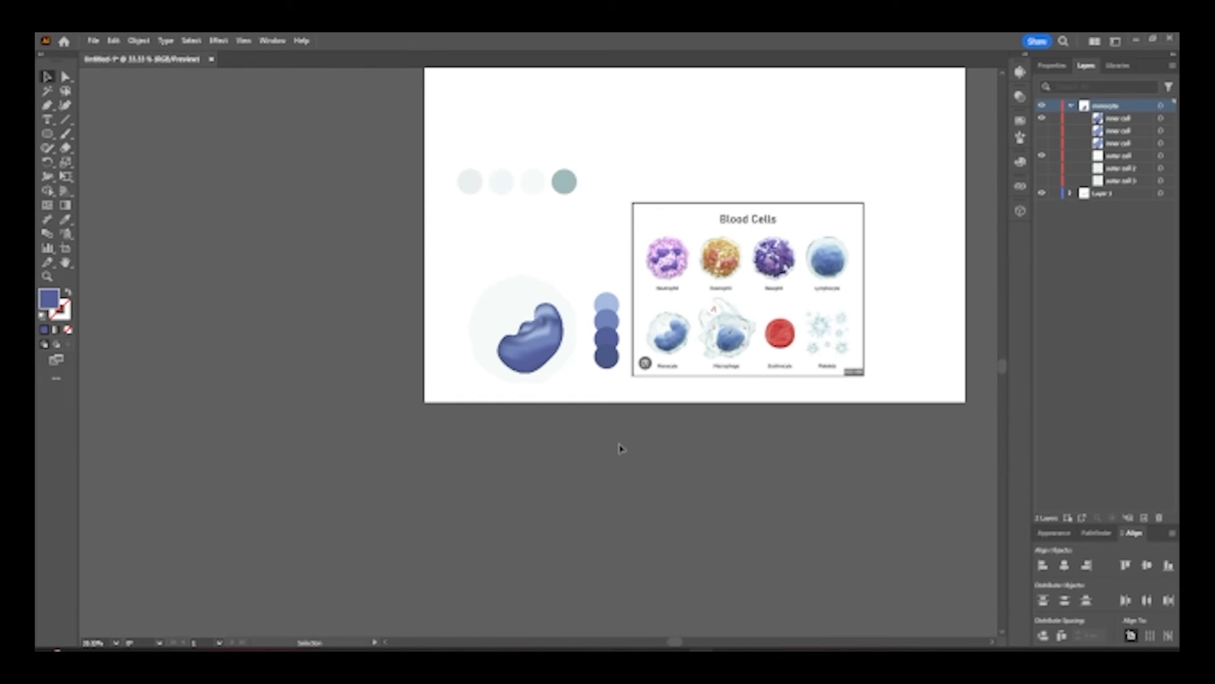
drag(615, 357, 658, 117)
click(576, 249)
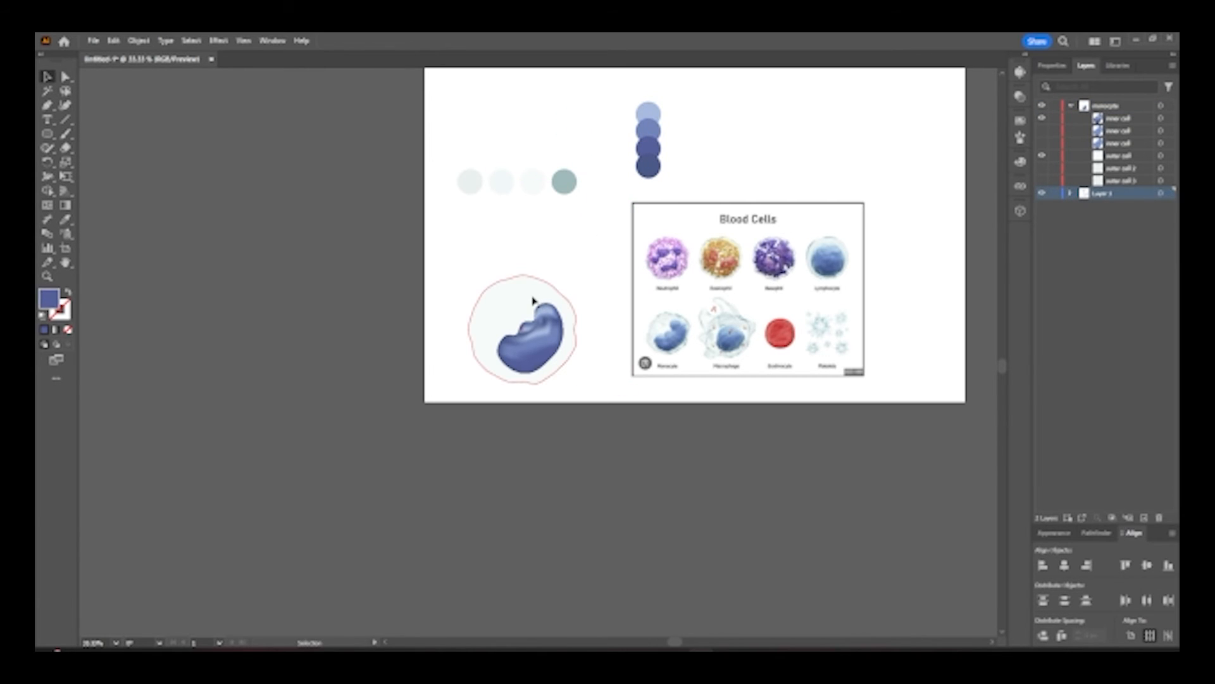
Move the visible outer cell shape to the top of the monocyte layer, above the inner cell
click(534, 302)
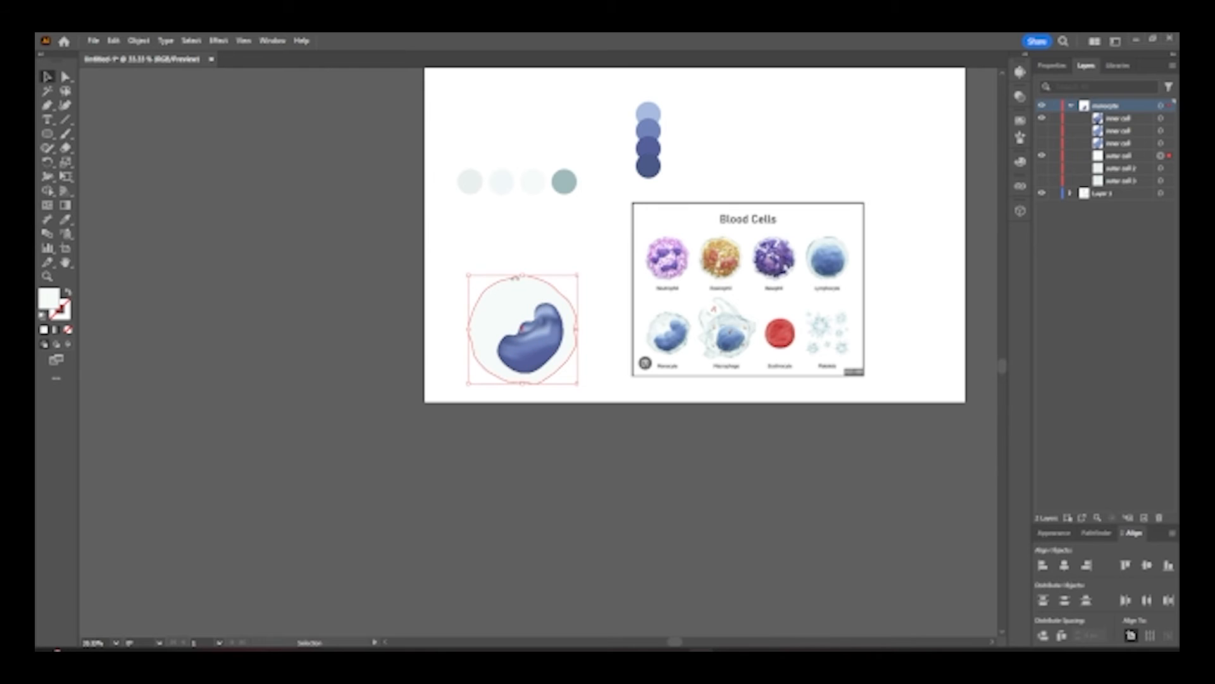
click(1135, 157)
drag(1136, 162, 1135, 117)
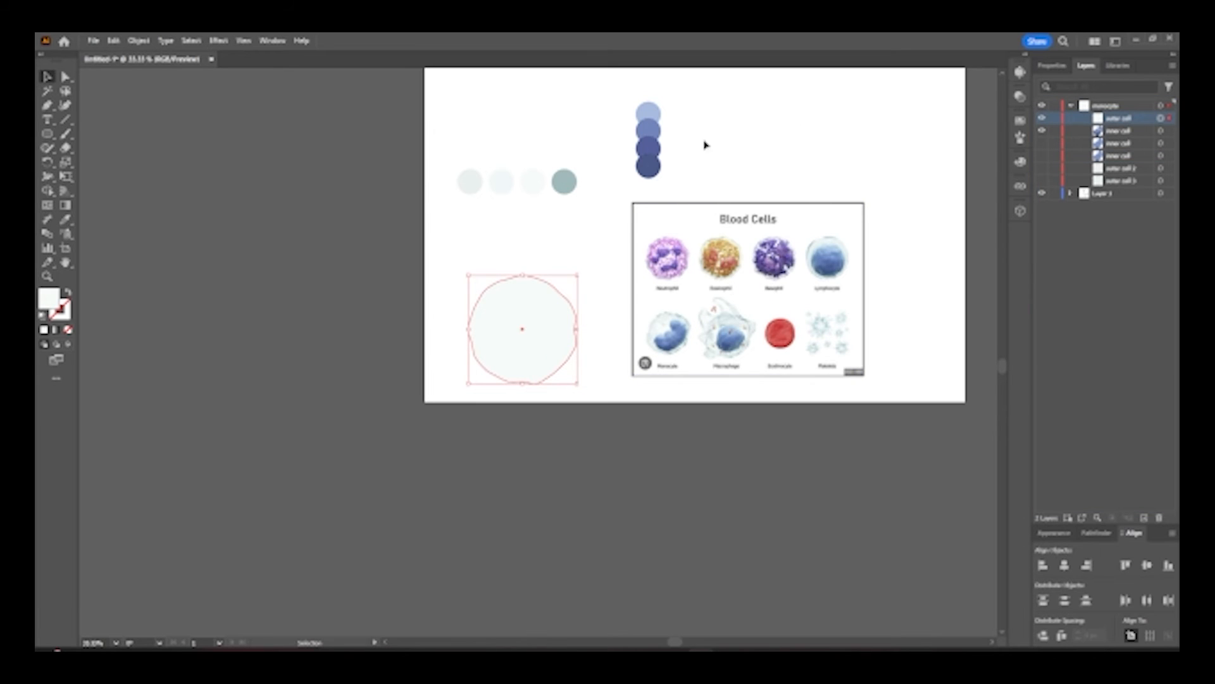
Turn the row of four pale and teal swatches into a vertical column between the cell and the reference image
drag(521, 175, 583, 201)
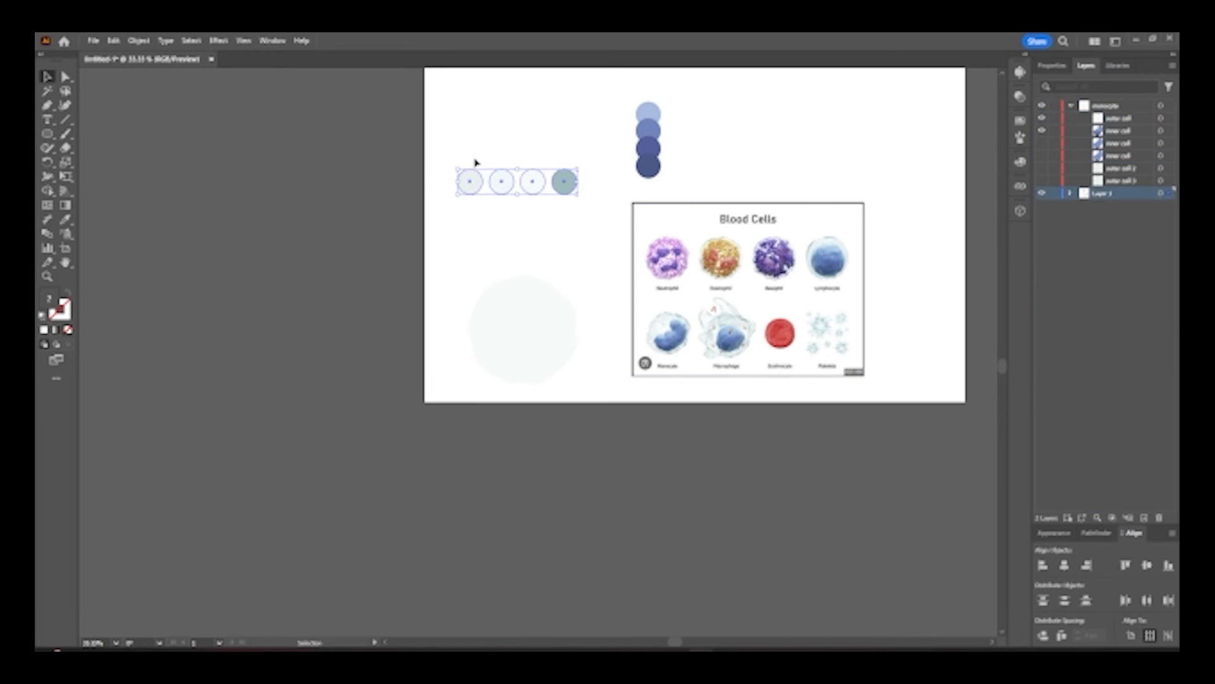
drag(451, 164, 610, 266)
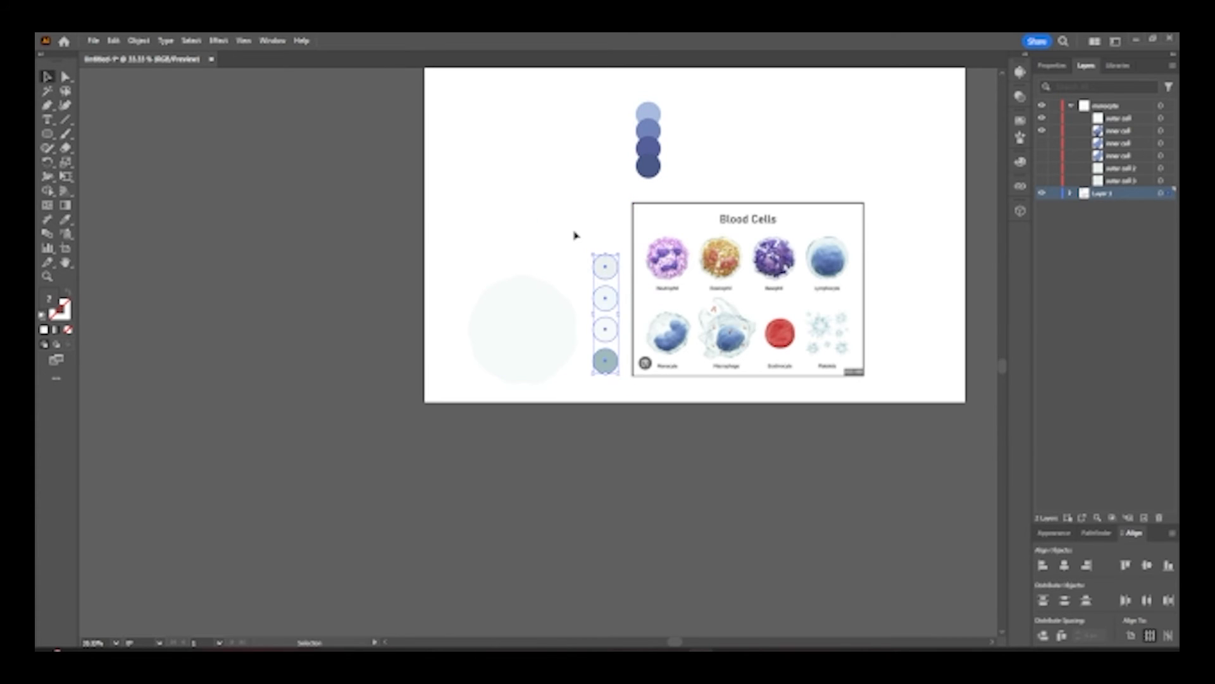
key(ctrl+equal)
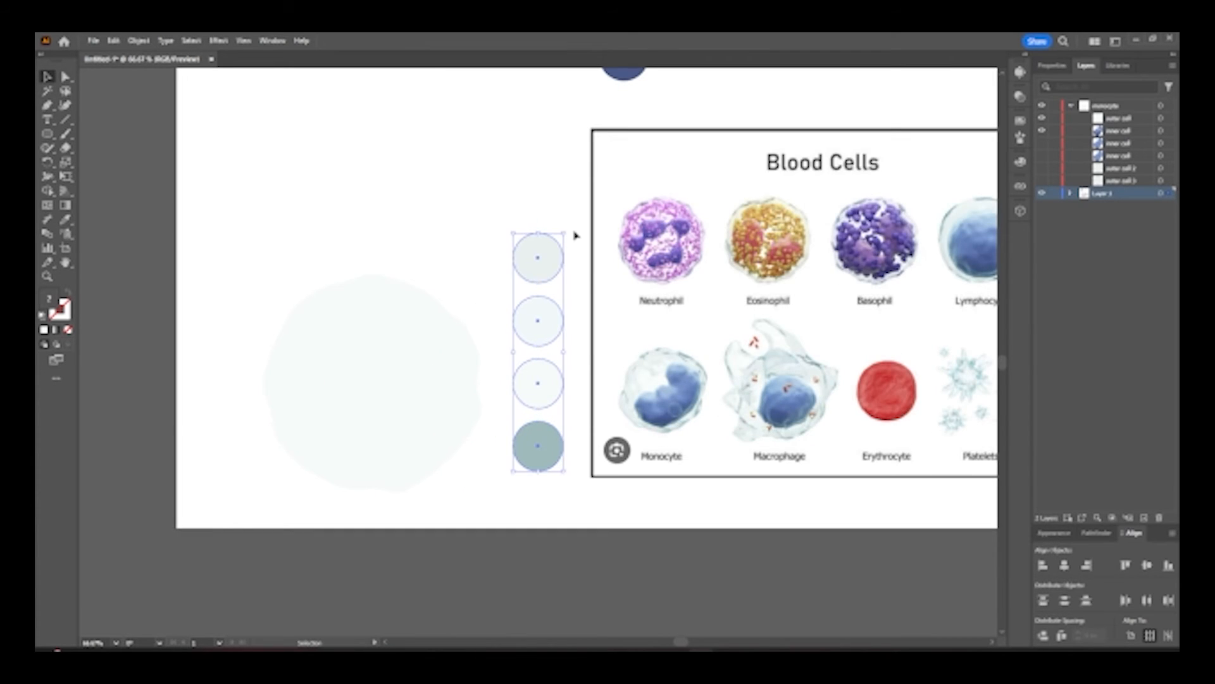
click(457, 214)
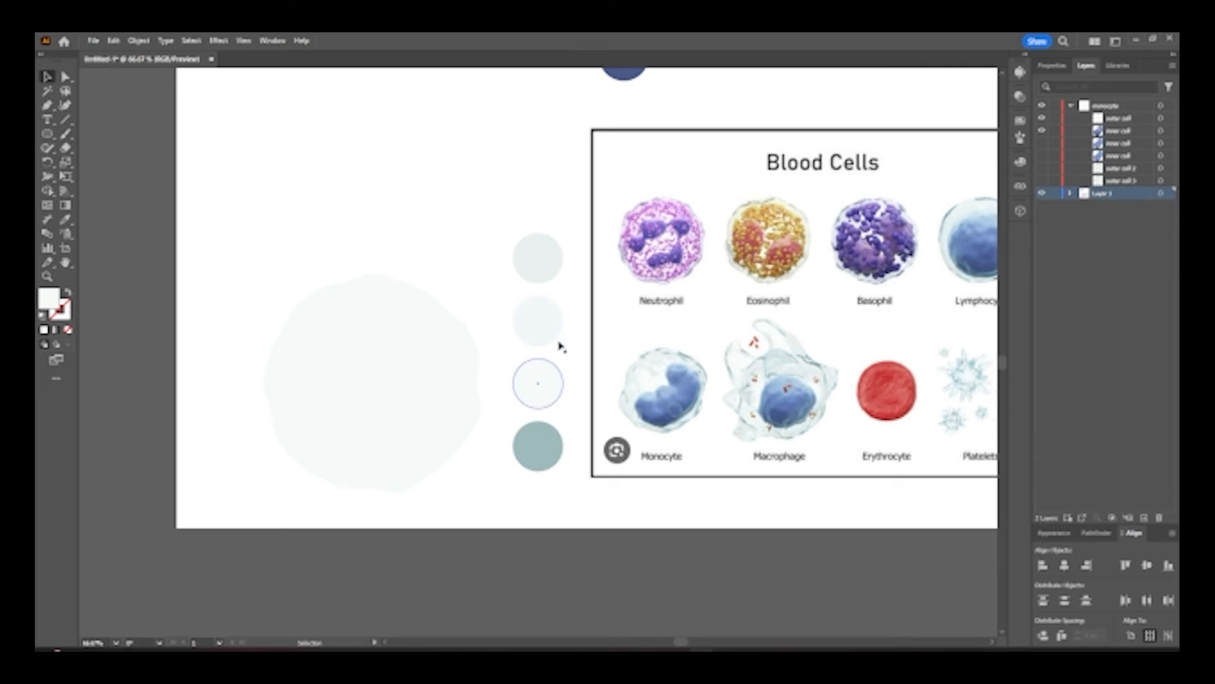
Stack the three pale swatches closely together so they overlap just above the teal swatch
drag(559, 258, 556, 413)
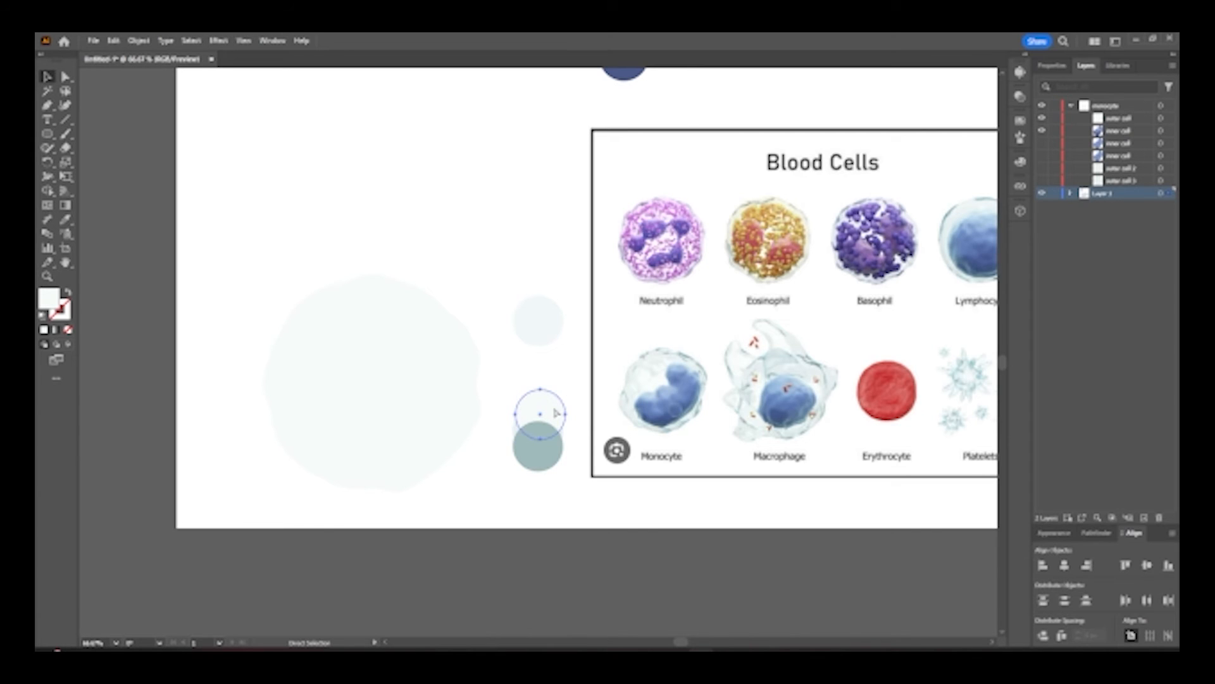
drag(557, 334, 556, 408)
click(567, 342)
key(ctrl+plus)
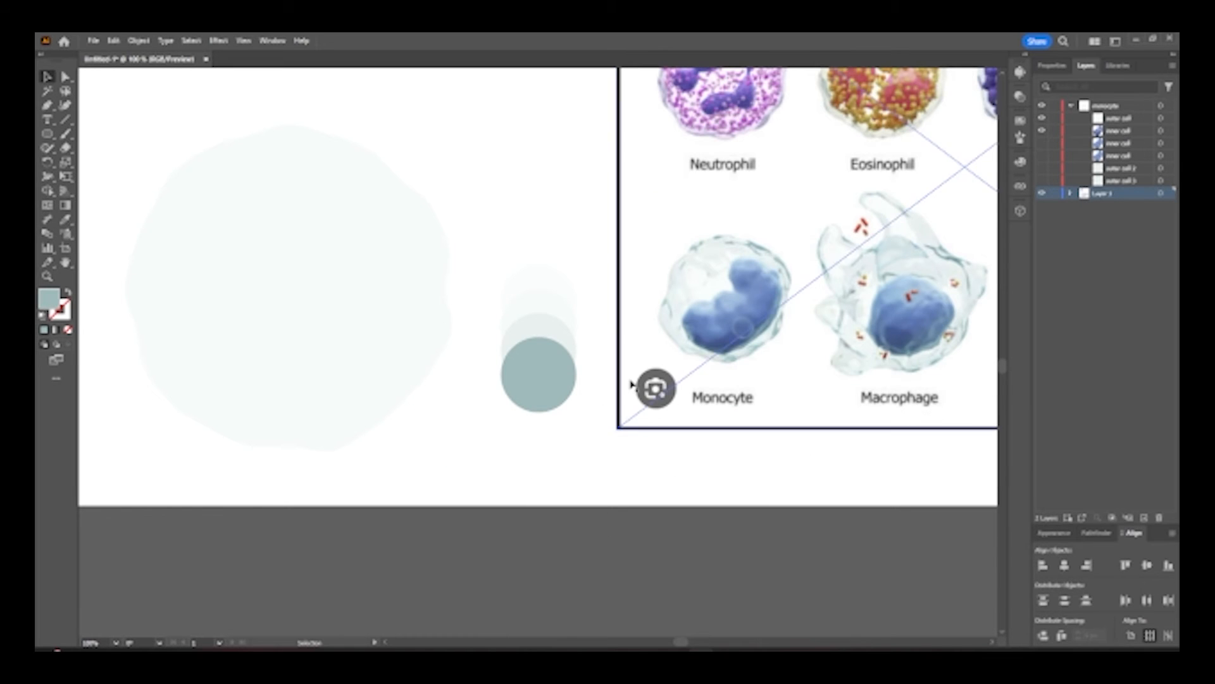
click(549, 303)
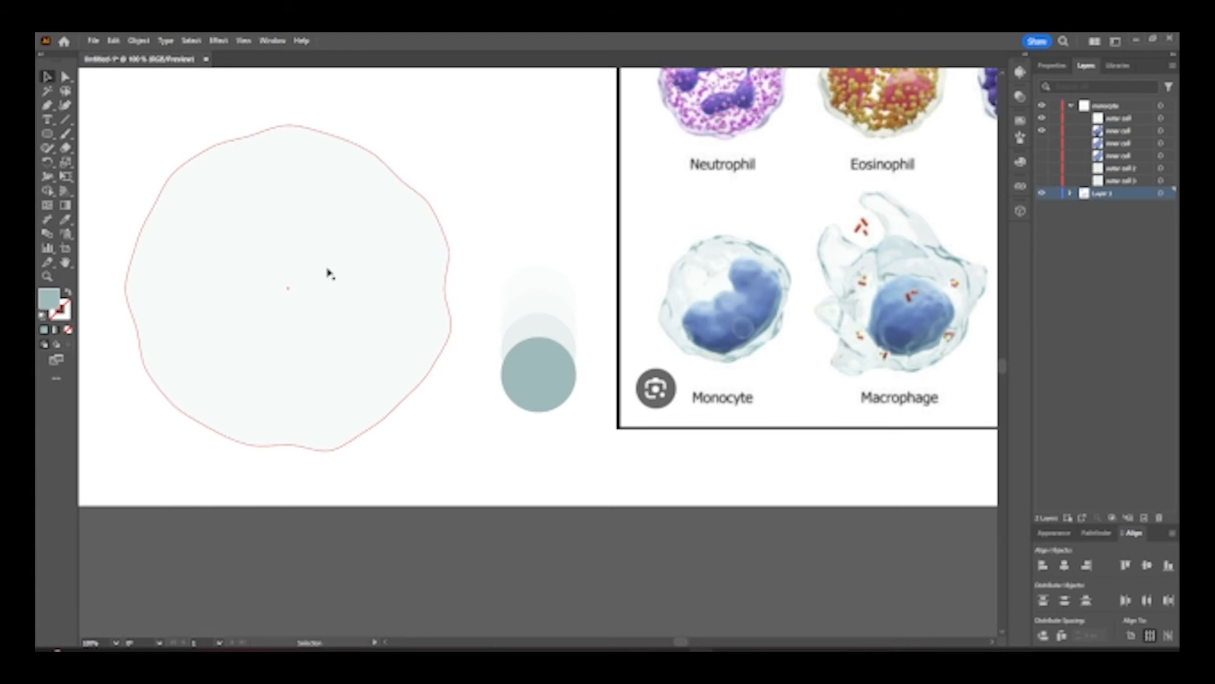
Add a gradient mesh line across the outer cell shape and bend it up to follow the upper edge
click(348, 212)
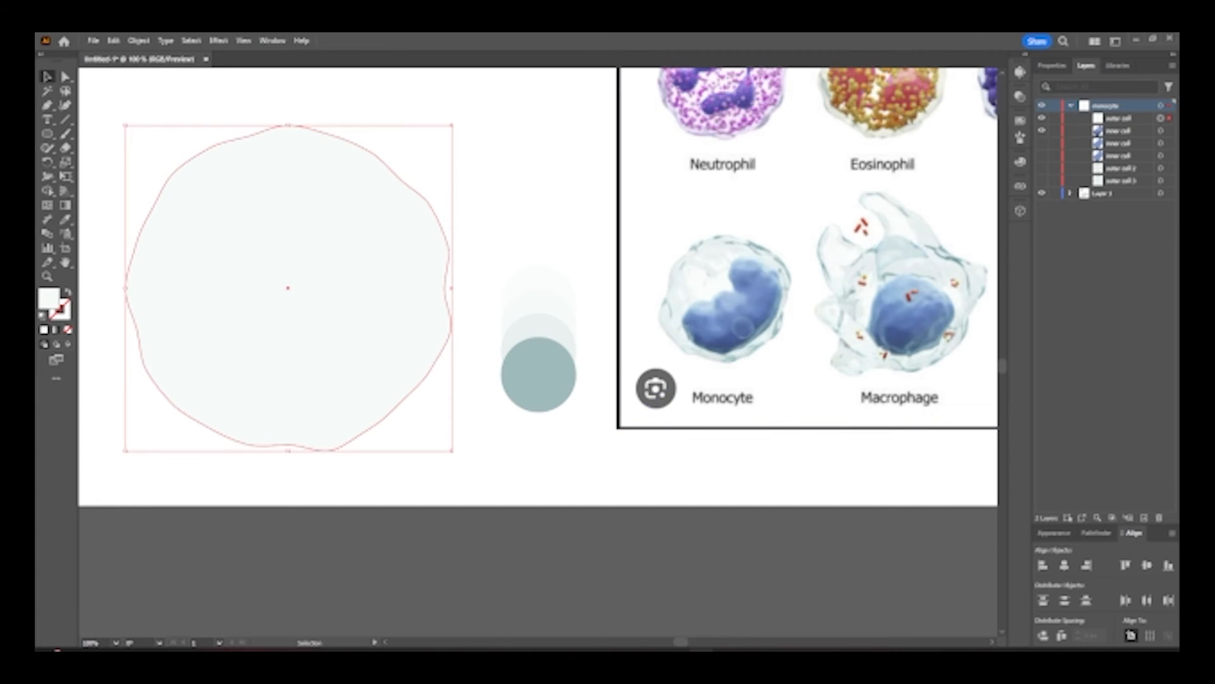
click(46, 205)
click(136, 247)
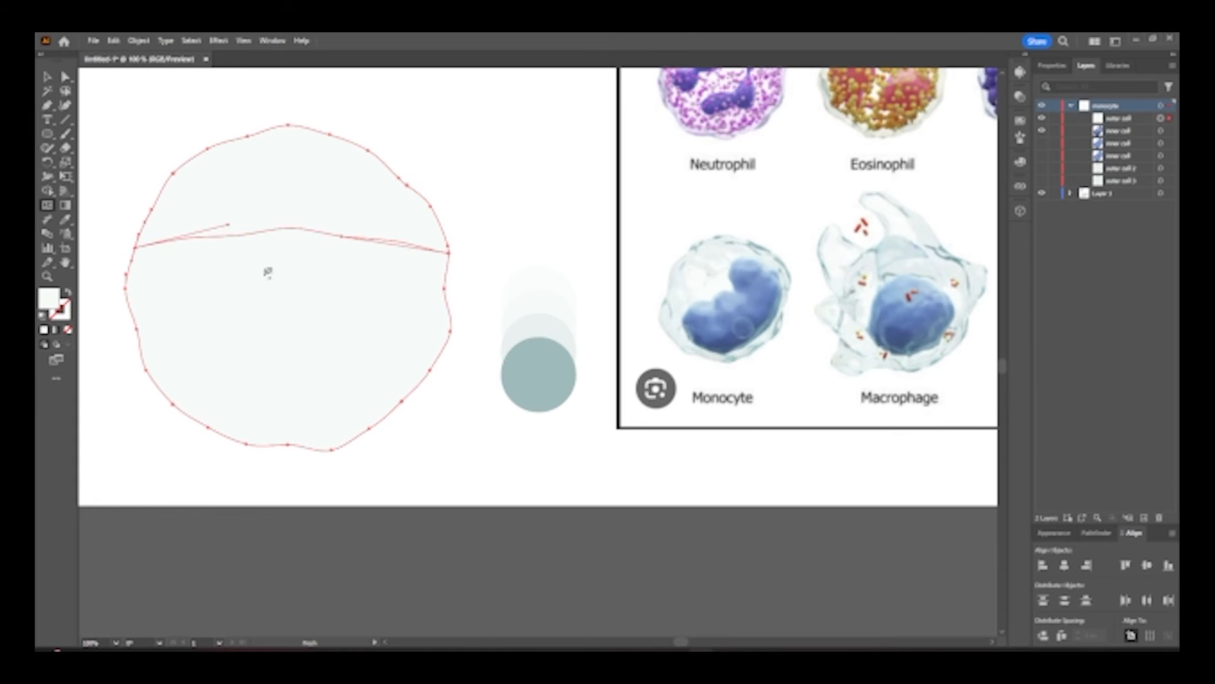
key(a)
drag(257, 235, 279, 166)
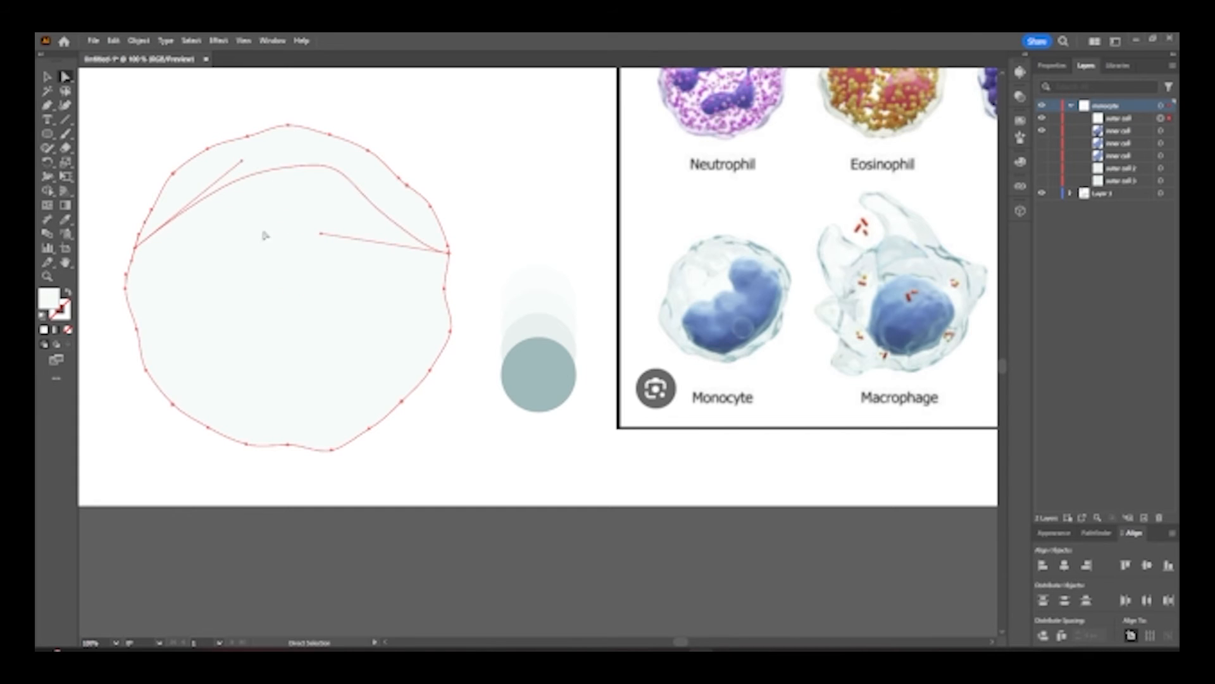
Add crossing mesh lines through the cell's left half and bend them towards its left and lower edges
key(u)
click(126, 288)
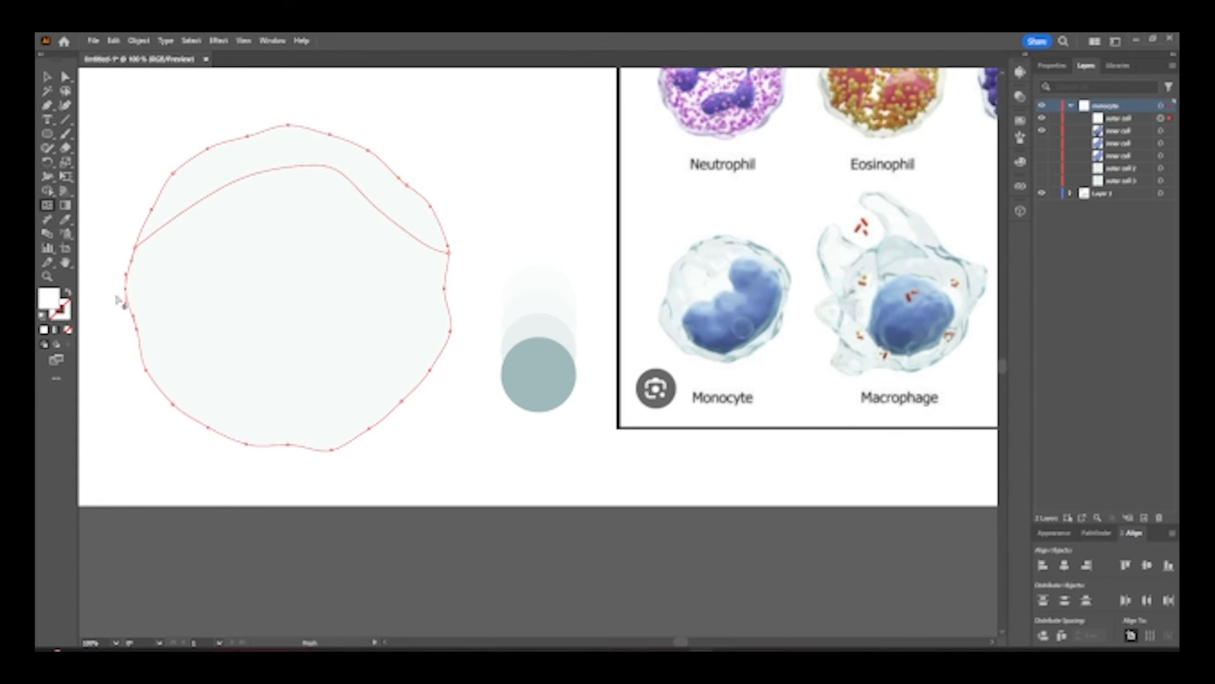
click(207, 268)
key(a)
drag(206, 270, 205, 300)
drag(286, 274, 268, 370)
drag(362, 305, 360, 381)
drag(205, 299, 170, 313)
Add mesh lines near the cell's upper-right edge and reshape them to follow its contour
key(u)
click(411, 191)
key(a)
mouse_move(410, 191)
mouse_down()
mouse_move(412, 226)
mouse_move(396, 193)
mouse_up()
drag(416, 236, 401, 265)
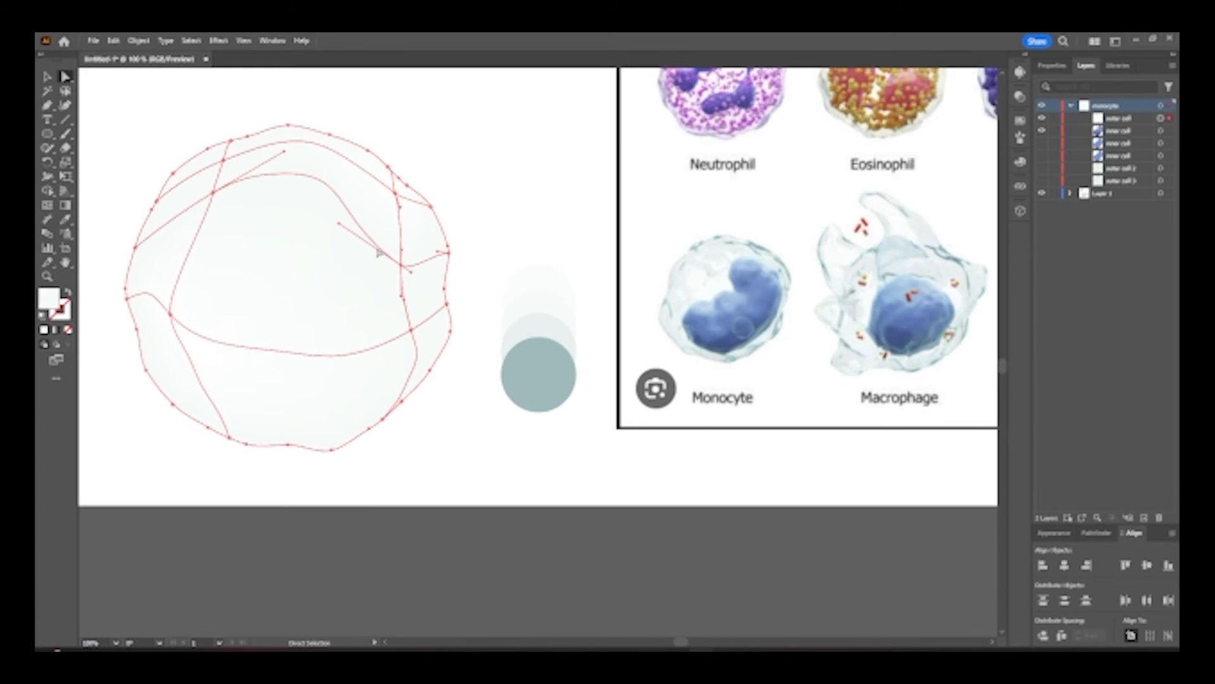
Add mesh lines crossing near the cell's bottom edge and shift the right-hand mesh points outward towards the rim
key(u)
click(310, 428)
key(a)
drag(332, 188, 361, 200)
drag(299, 353, 430, 348)
drag(400, 267, 417, 258)
drag(360, 201, 359, 184)
click(323, 147)
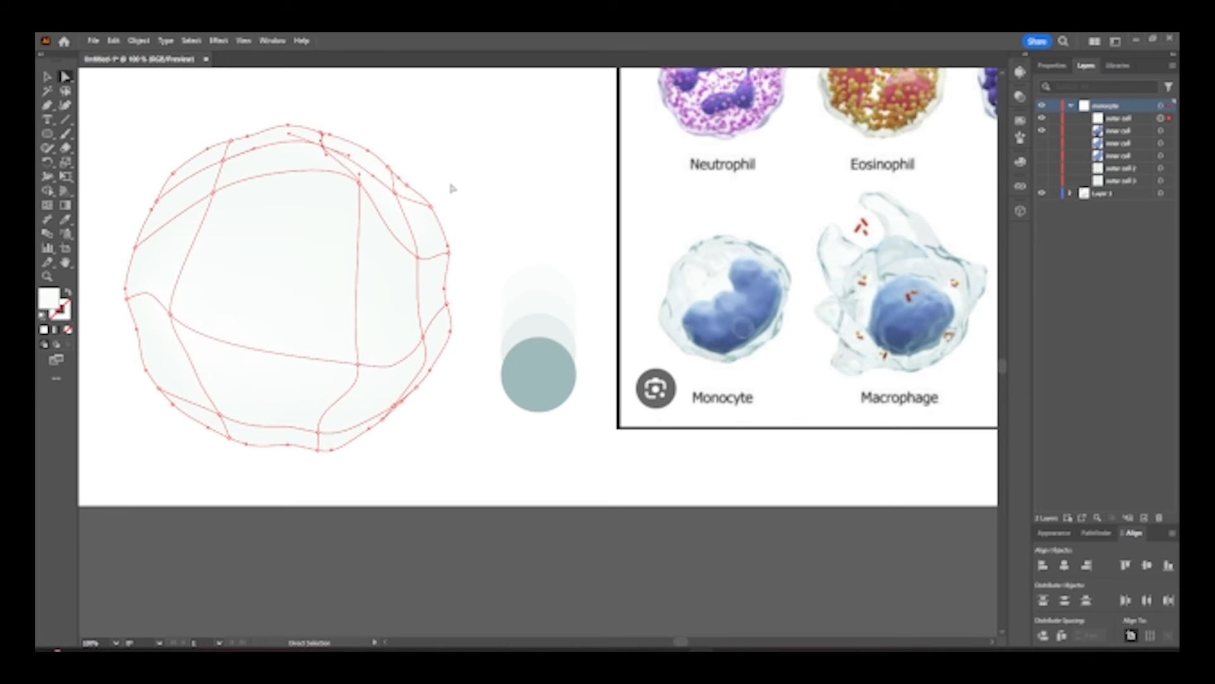
Shade the cell's upper-left and upper-right rim by colouring a mesh point on each side with the teal swatch
key(v)
key(a)
click(231, 140)
key(i)
click(574, 365)
key(a)
click(396, 193)
key(i)
click(526, 361)
key(v)
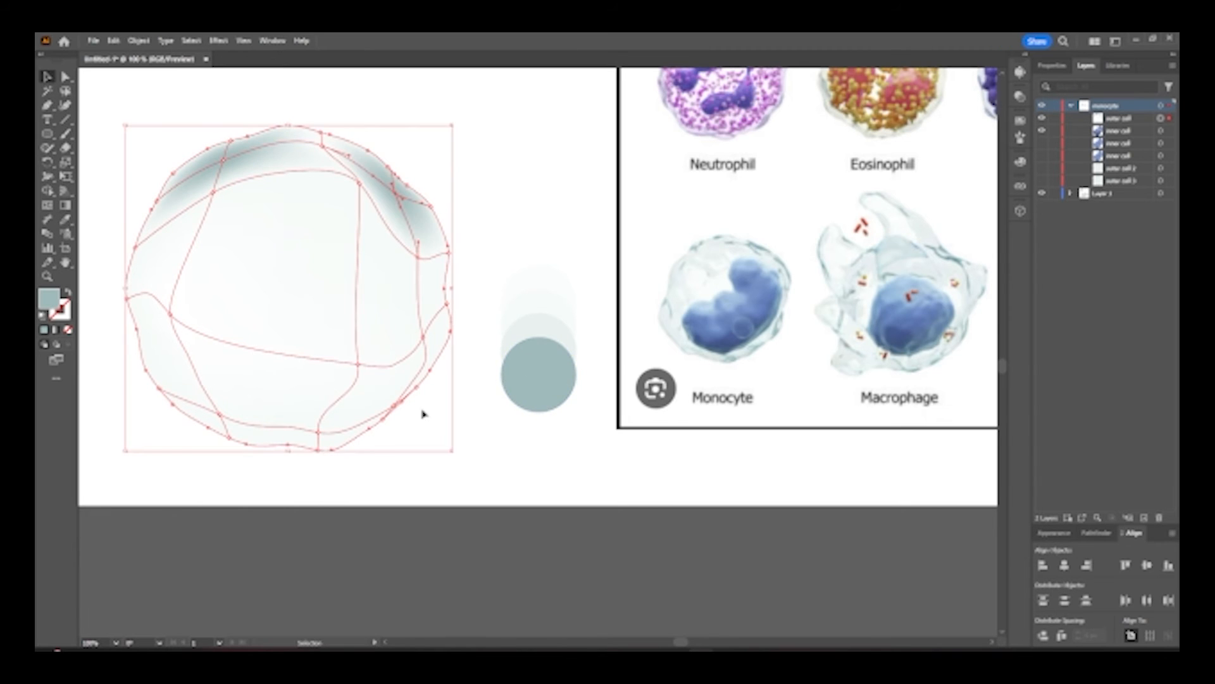
Shade the bottom of the cell by colouring the mesh point near its lower edge with the teal swatch
click(319, 433)
key(i)
click(530, 384)
key(ctrl+z)
key(a)
click(320, 432)
key(i)
click(527, 373)
Colour the mesh point inside the cell's left edge with the light-grey swatch
key(a)
click(170, 313)
key(i)
click(521, 323)
key(a)
Add mesh lines through the cell's right side and colour the mesh point near the right edge with a near-white swatch
key(u)
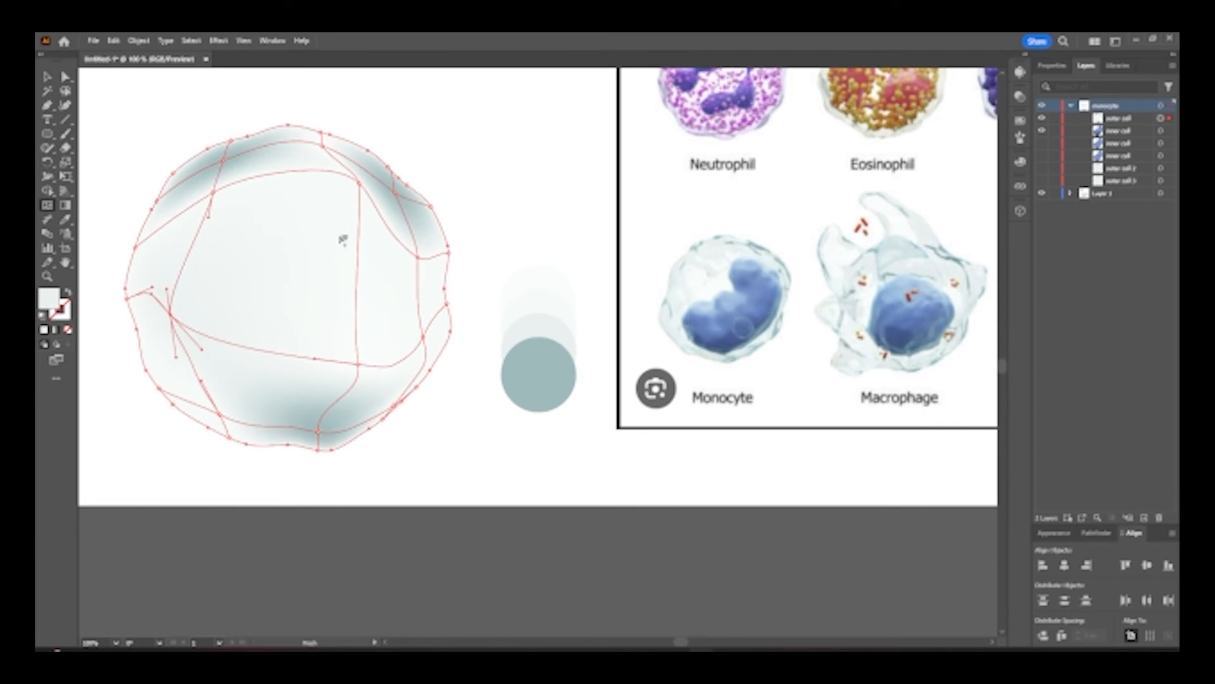
click(389, 279)
key(a)
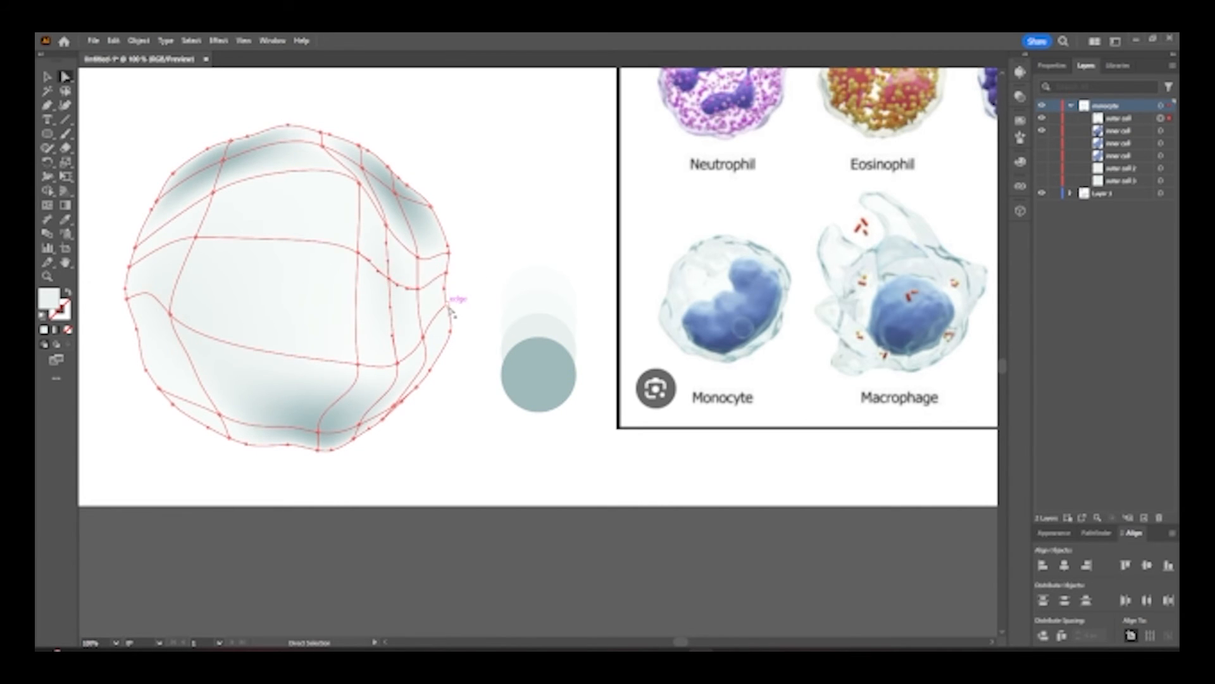
key(i)
key(a)
click(417, 289)
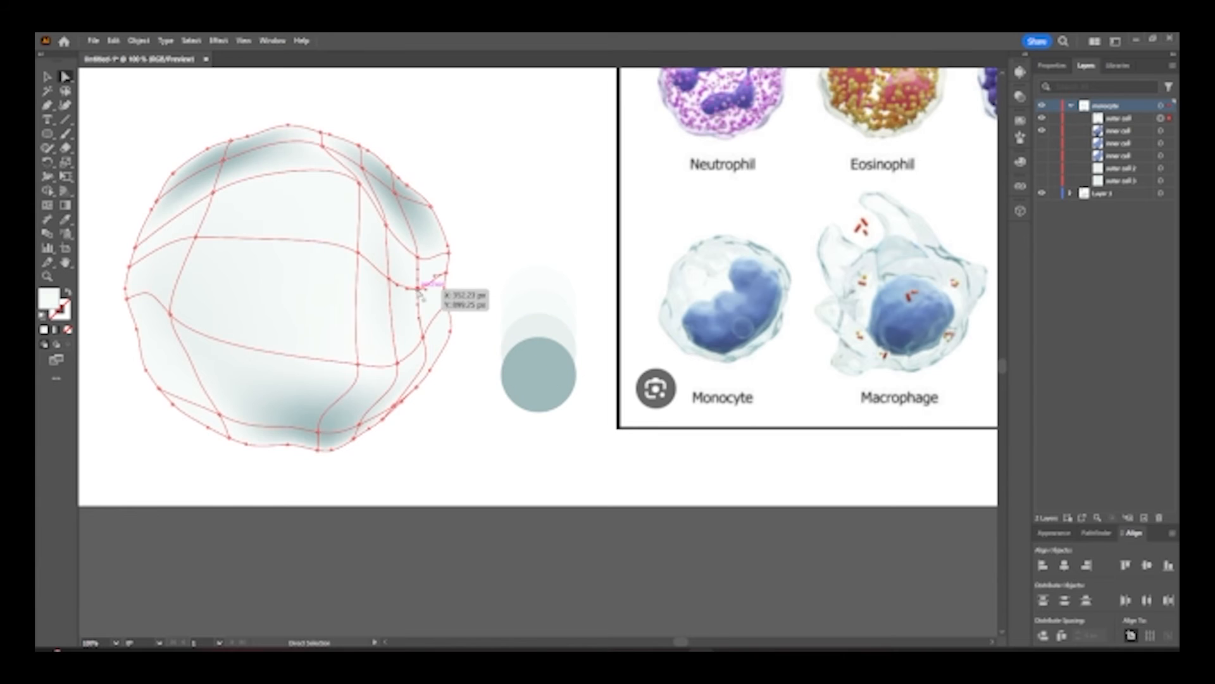
key(i)
click(540, 303)
Add mesh lines crossing inside the cell's left side, colour the new mesh point with the near-white swatch and shift it slightly up-left
key(a)
click(196, 239)
key(i)
key(u)
click(218, 289)
key(a)
key(i)
click(541, 280)
key(a)
drag(218, 289, 210, 278)
key(i)
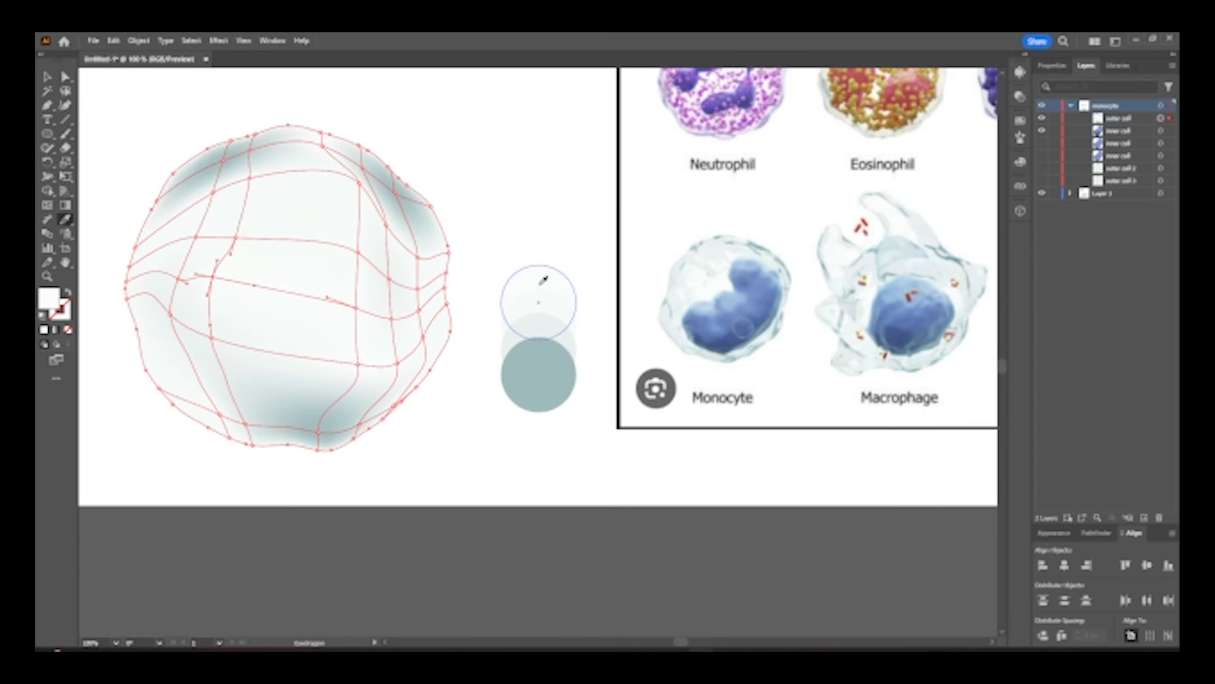
Nudge the mesh point inside the cell's upper right slightly up and right, and colour it with the near-white swatch
key(a)
drag(359, 252, 370, 235)
key(i)
key(v)
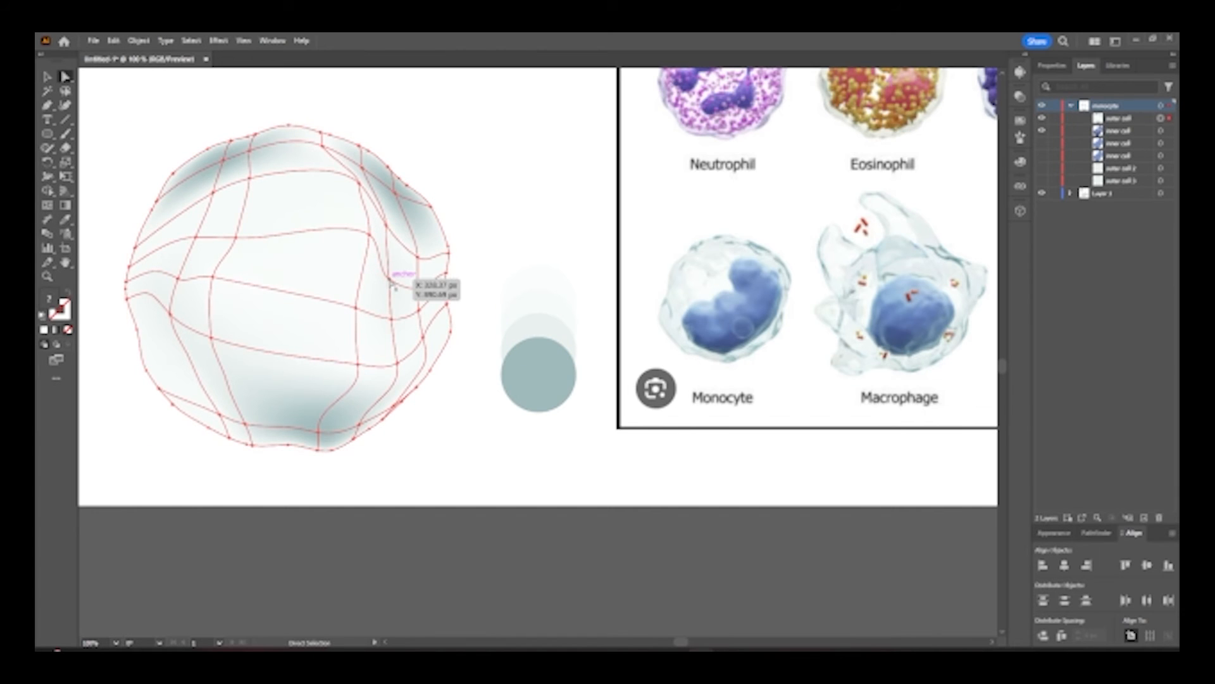
key(a)
key(i)
click(533, 274)
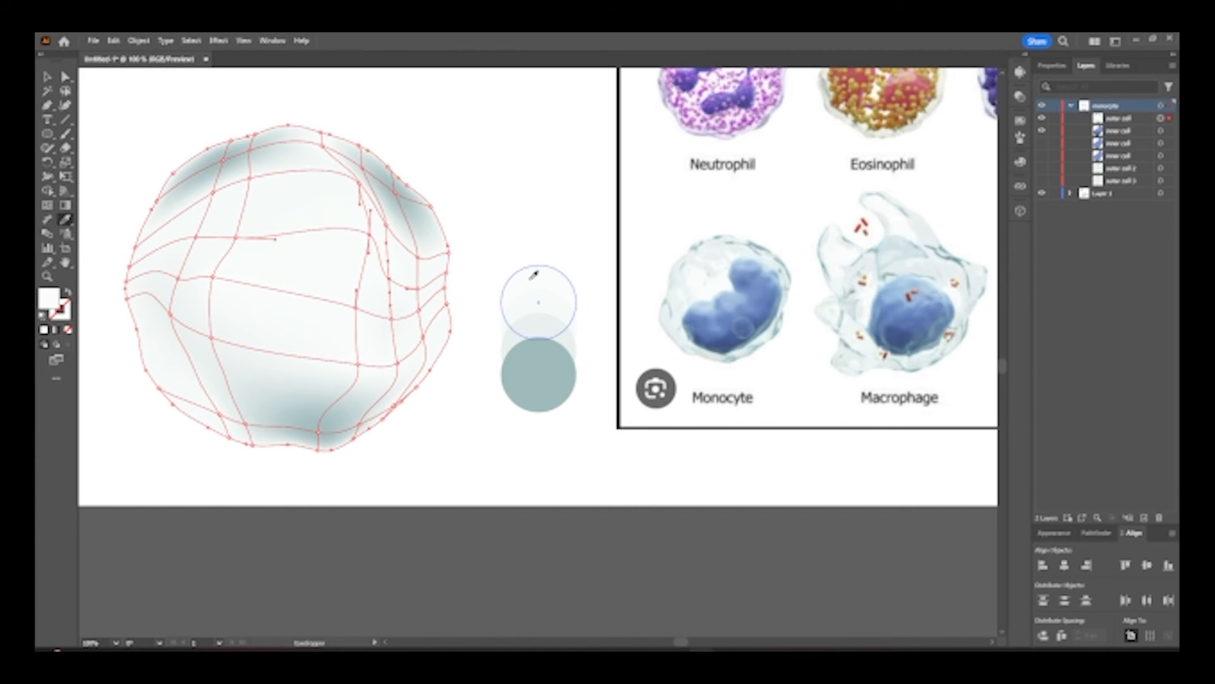
Colour the two neighbouring mesh points inside the cell's left side with the near-white swatch
key(a)
click(178, 279)
shift+click(195, 237)
key(i)
click(559, 288)
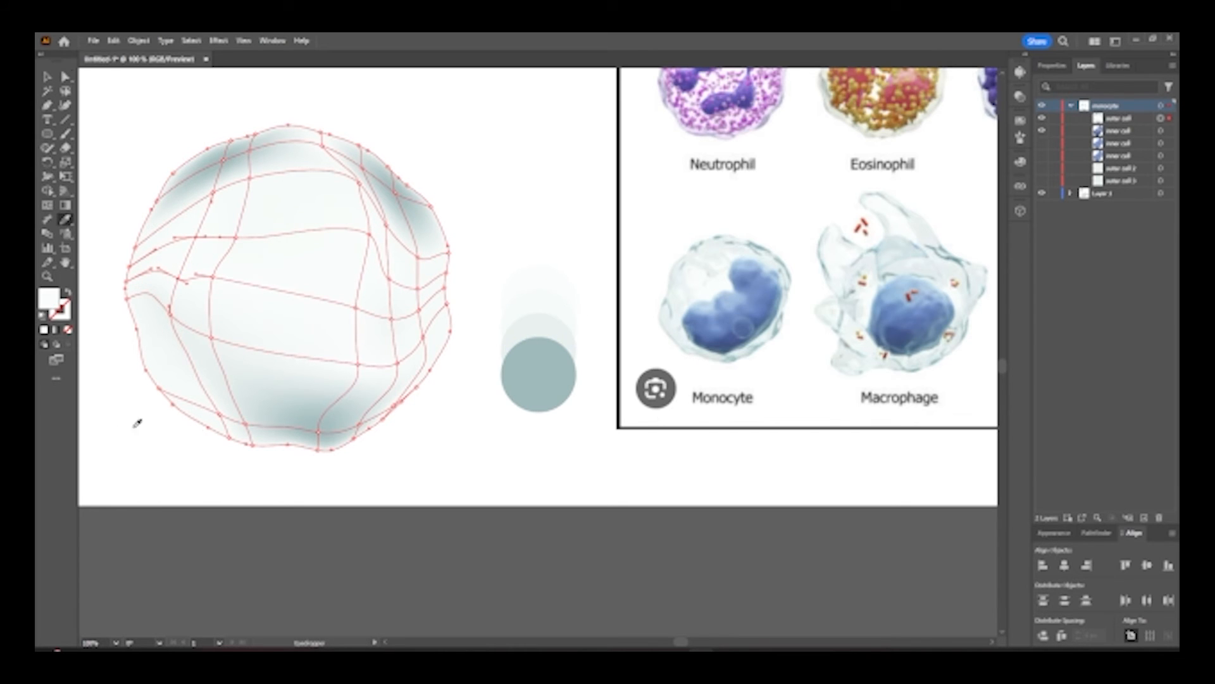
Colour the mesh point near the cell's lower-left edge with the light-grey swatch
key(a)
click(253, 422)
click(246, 424)
key(i)
click(538, 303)
key(a)
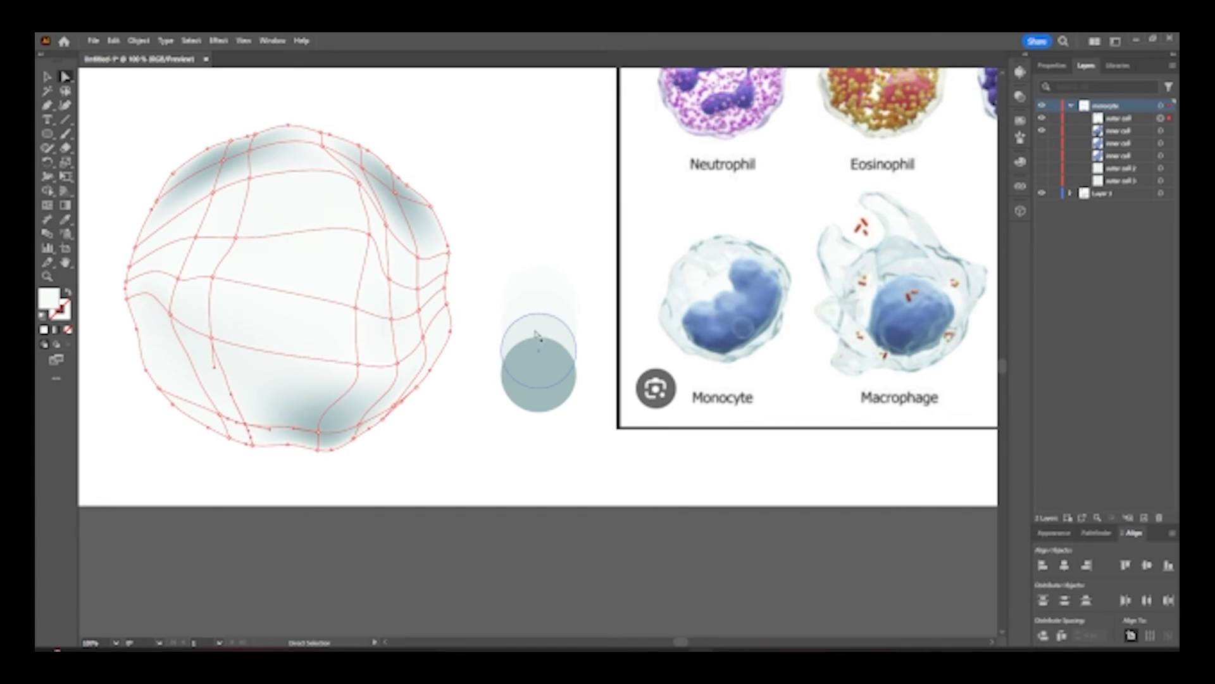
key(i)
click(535, 326)
key(a)
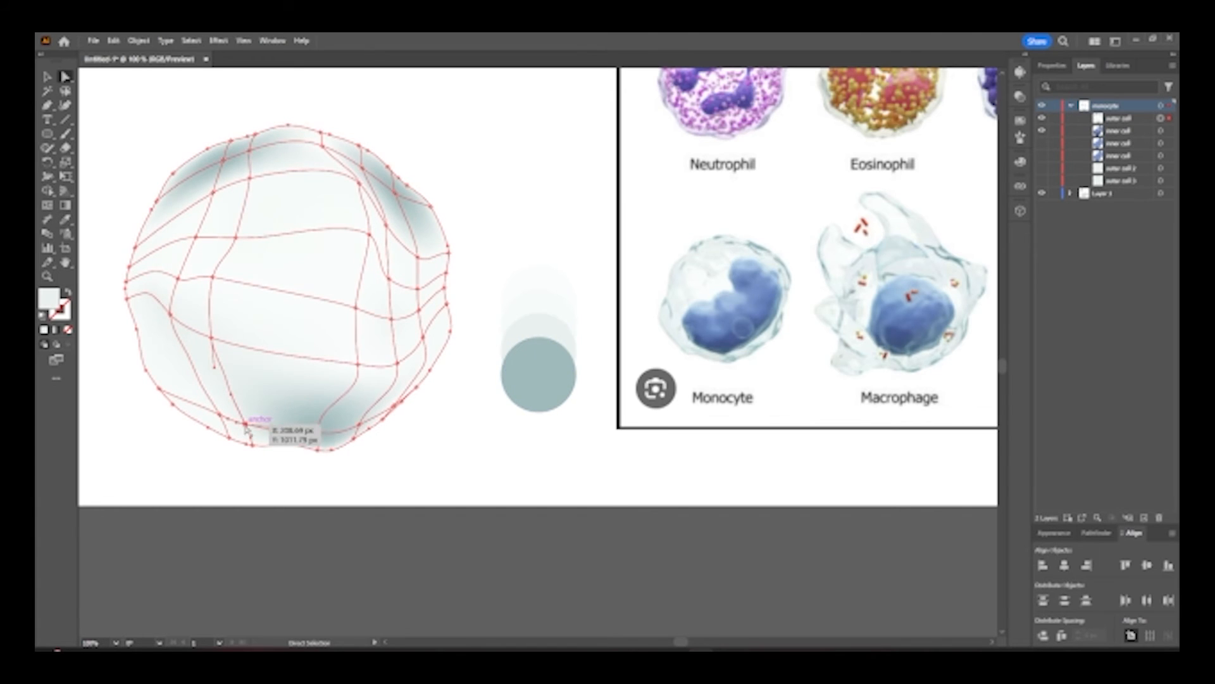
key(i)
click(533, 331)
Colour the mesh point inside the cell's right edge with the light-grey swatch and deselect the cell
key(a)
click(423, 338)
key(i)
click(552, 329)
key(v)
click(541, 193)
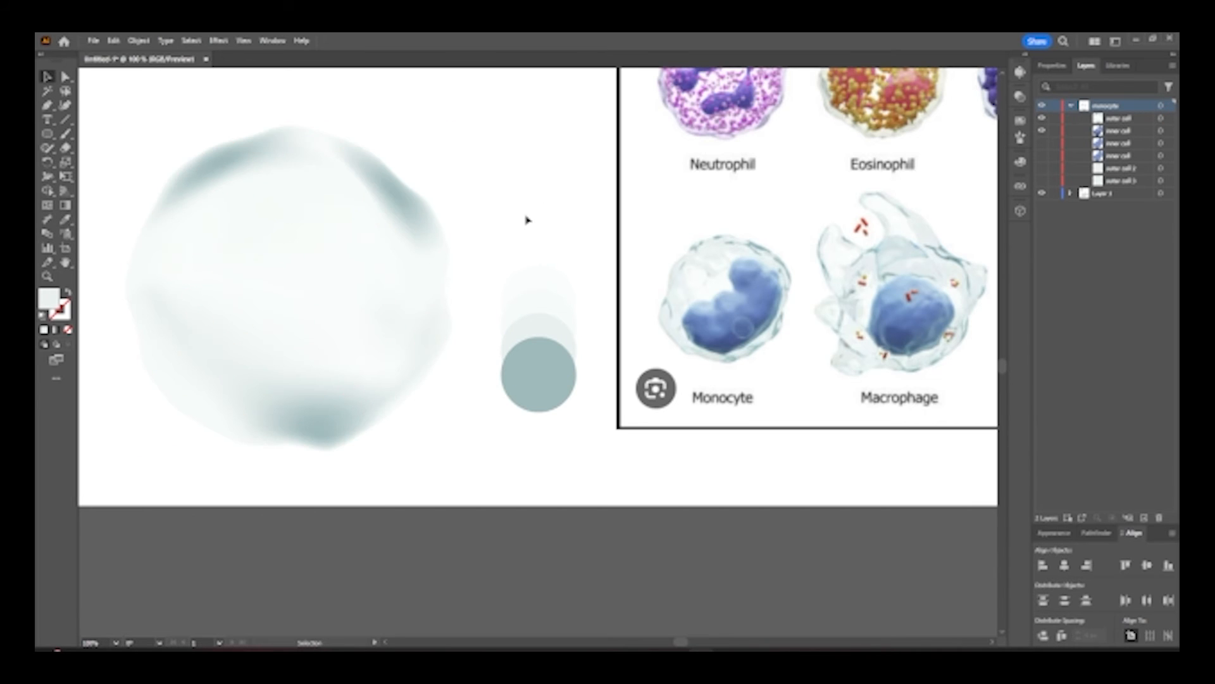
Try the Lighten blending mode on the outer cell
click(401, 302)
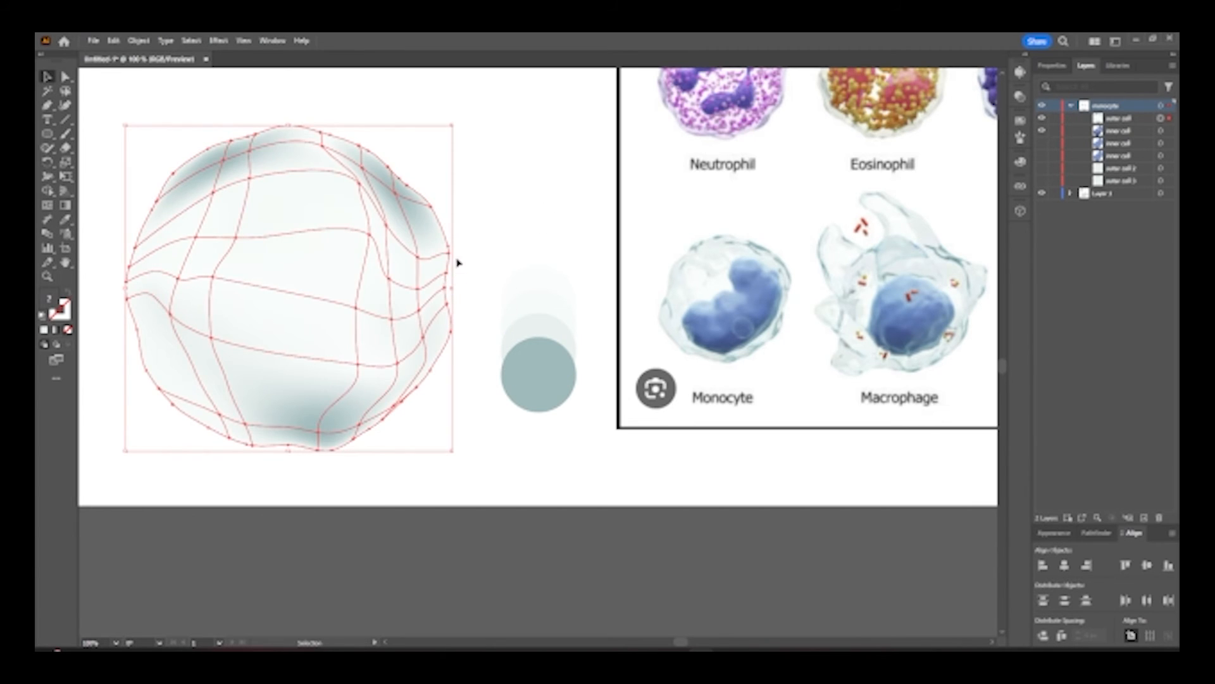
click(518, 222)
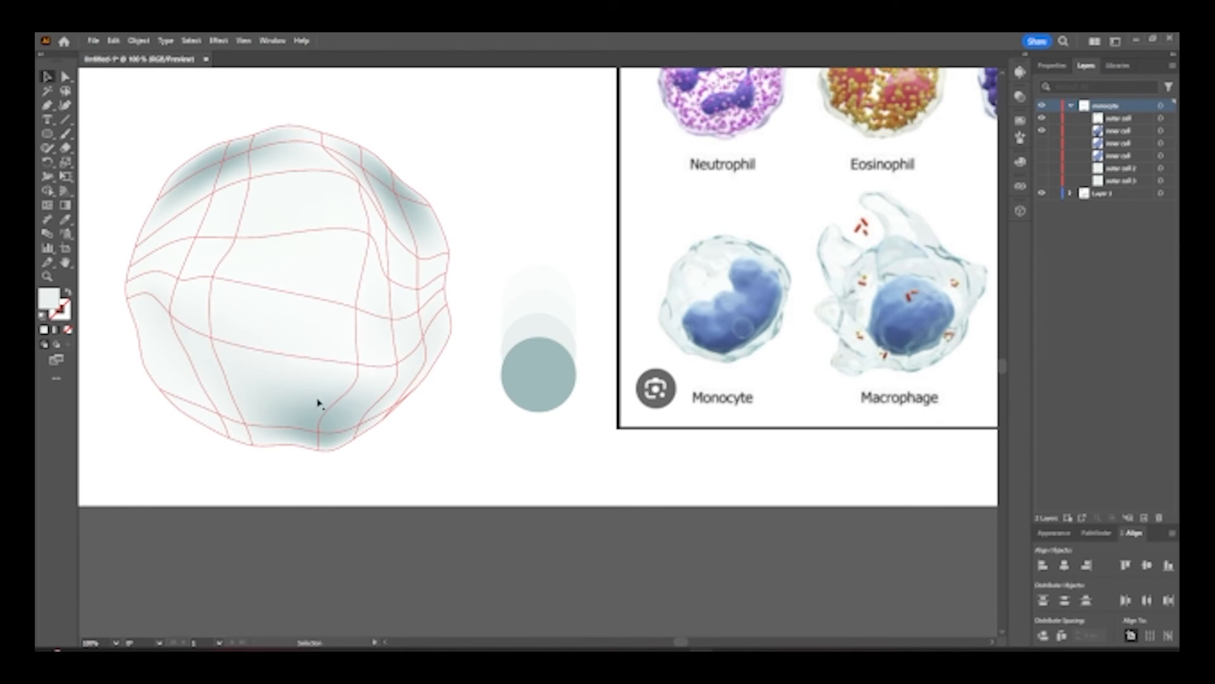
click(373, 312)
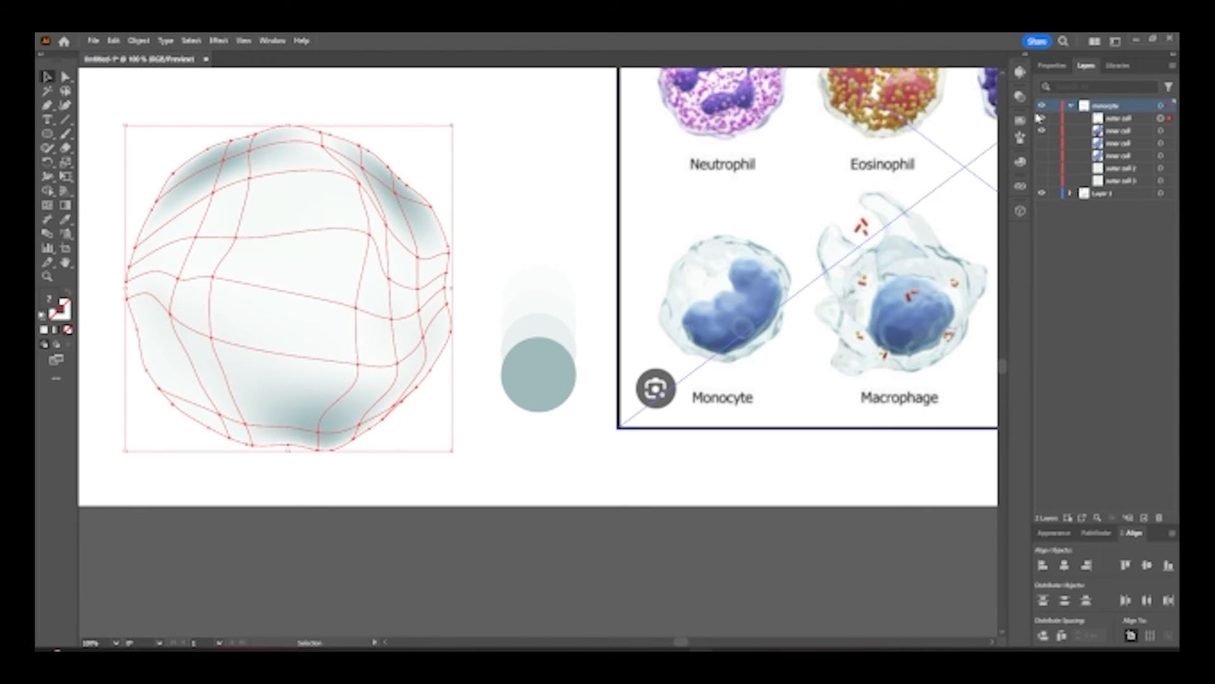
click(1022, 97)
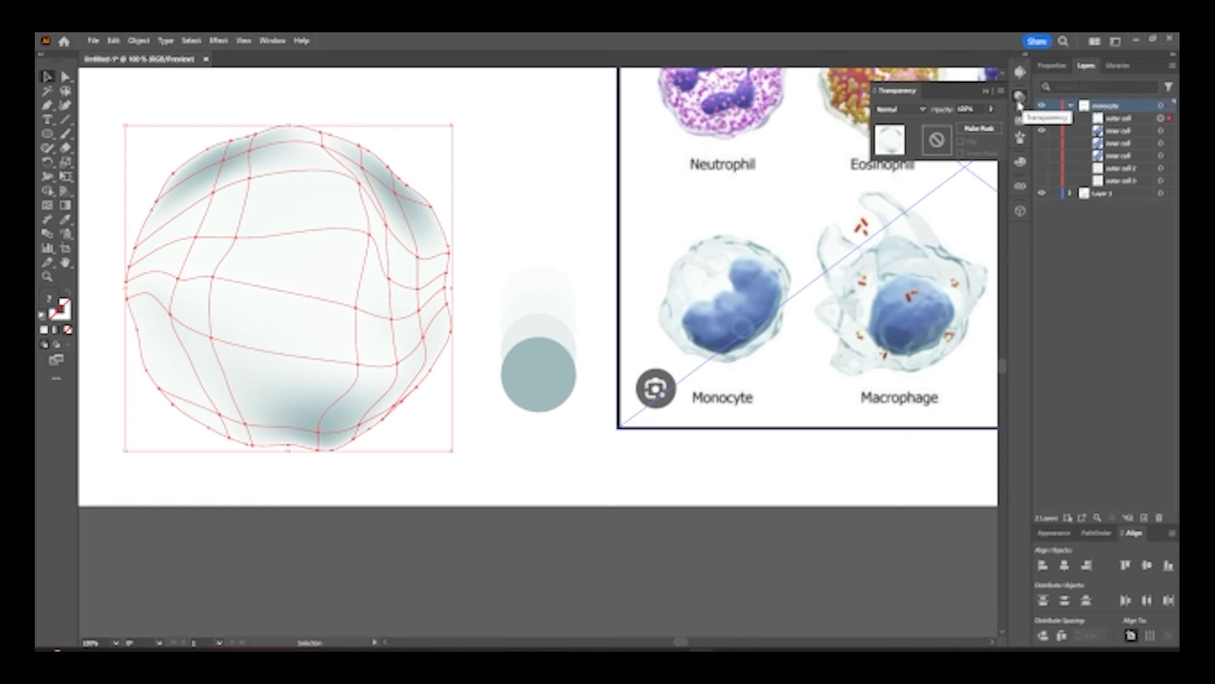
click(921, 112)
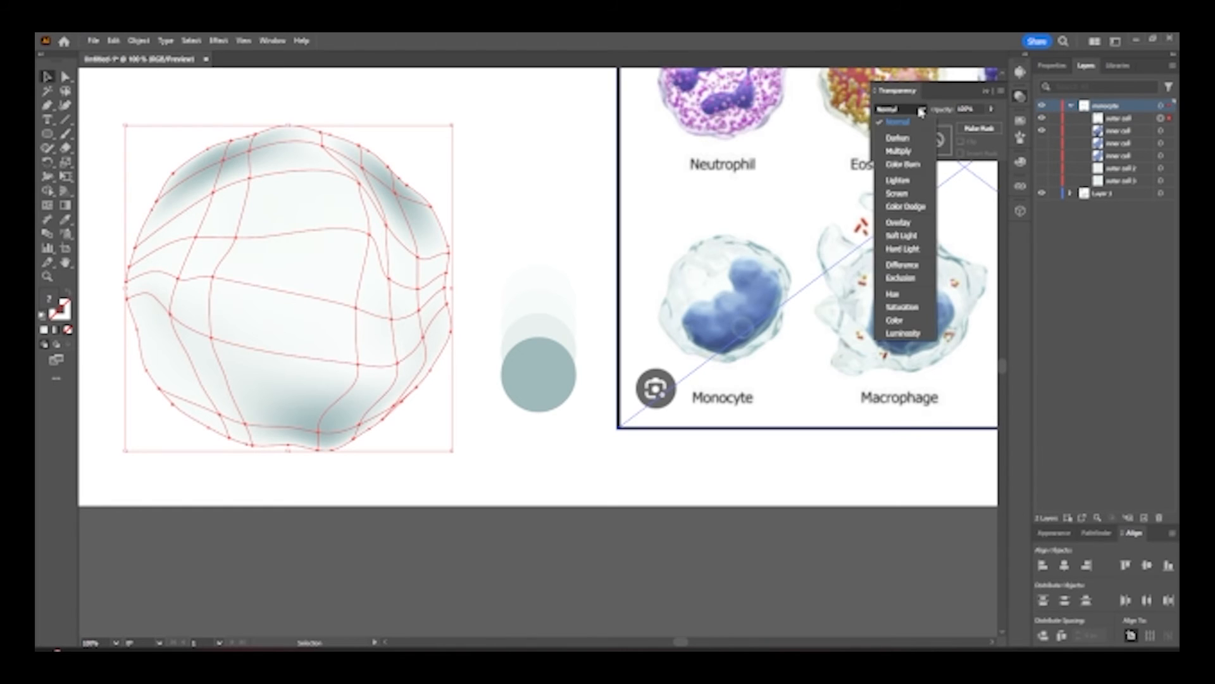
click(899, 180)
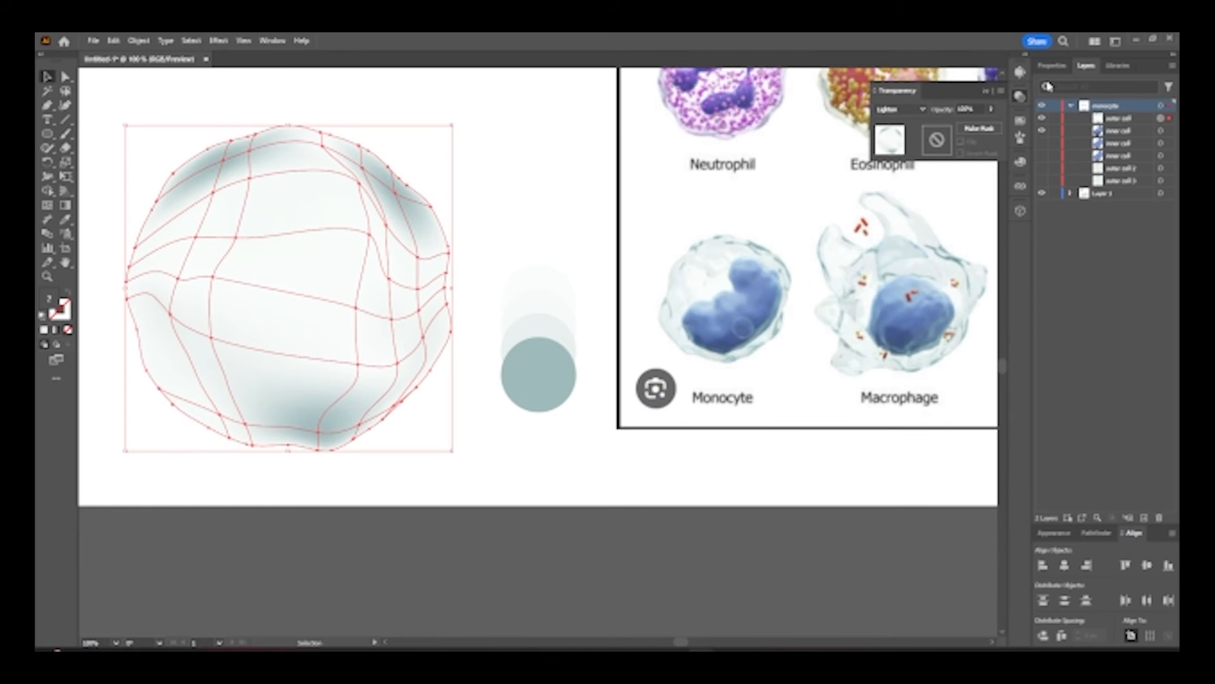
click(1132, 119)
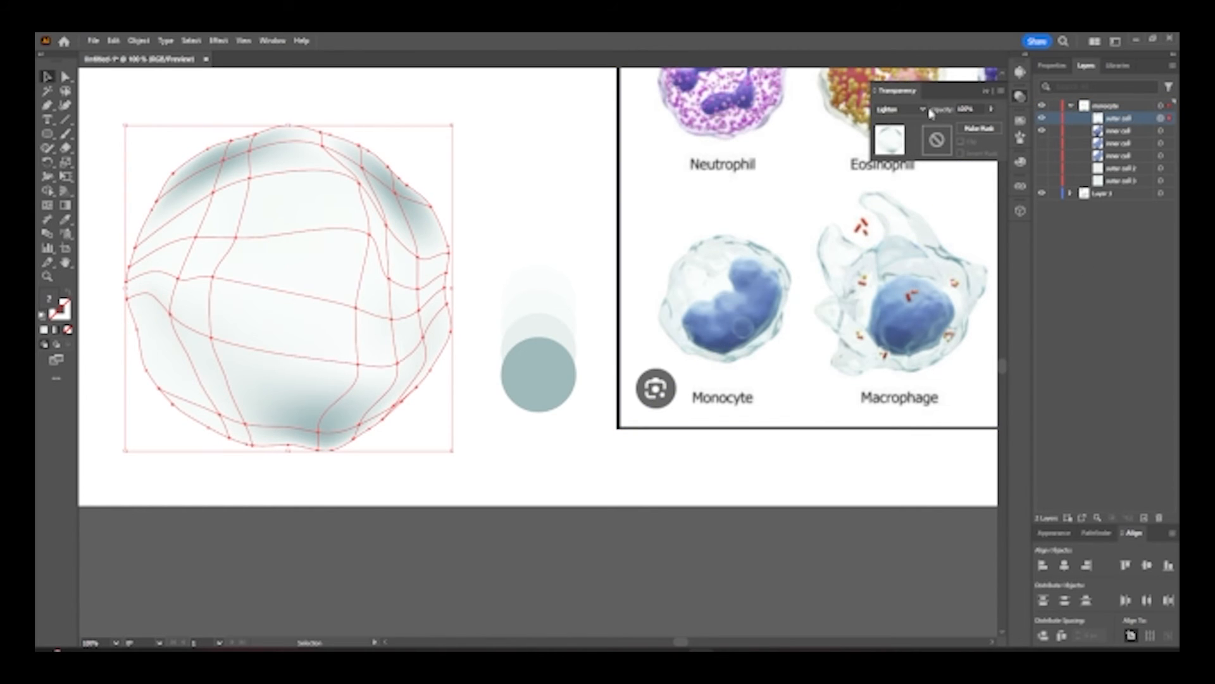
Compare the Soft Light, Lighten, Darken and Multiply blending modes on the outer cell over the nucleus
click(210, 87)
click(297, 210)
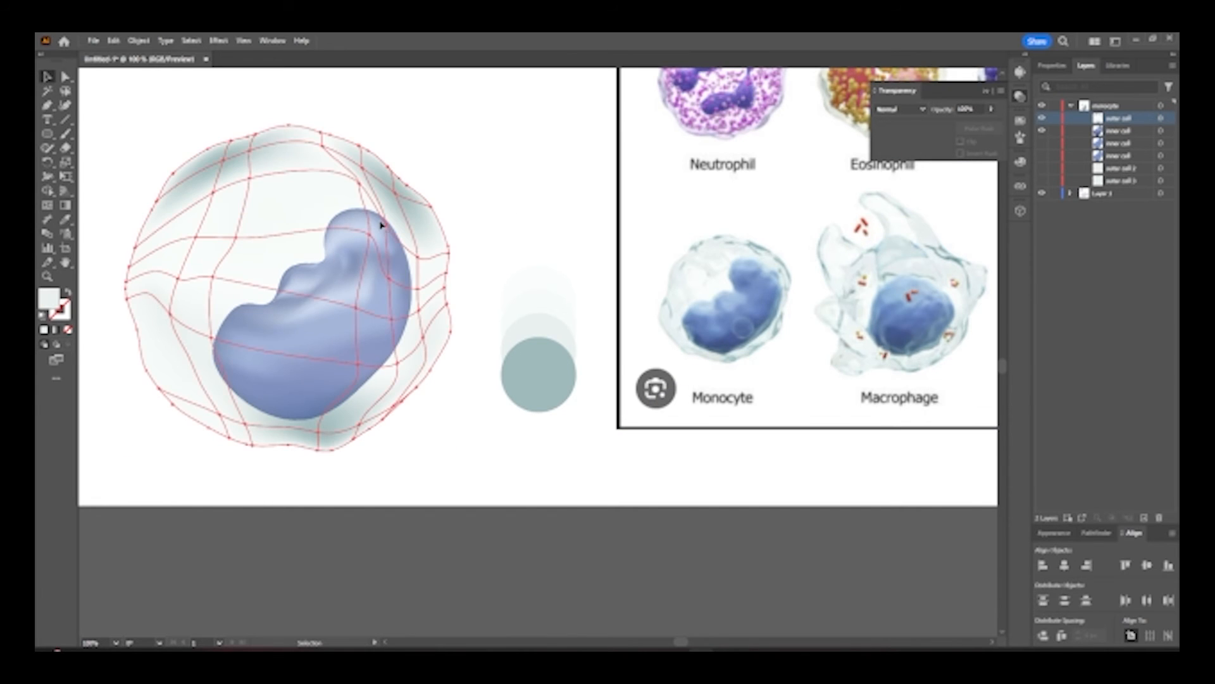
click(380, 224)
click(897, 112)
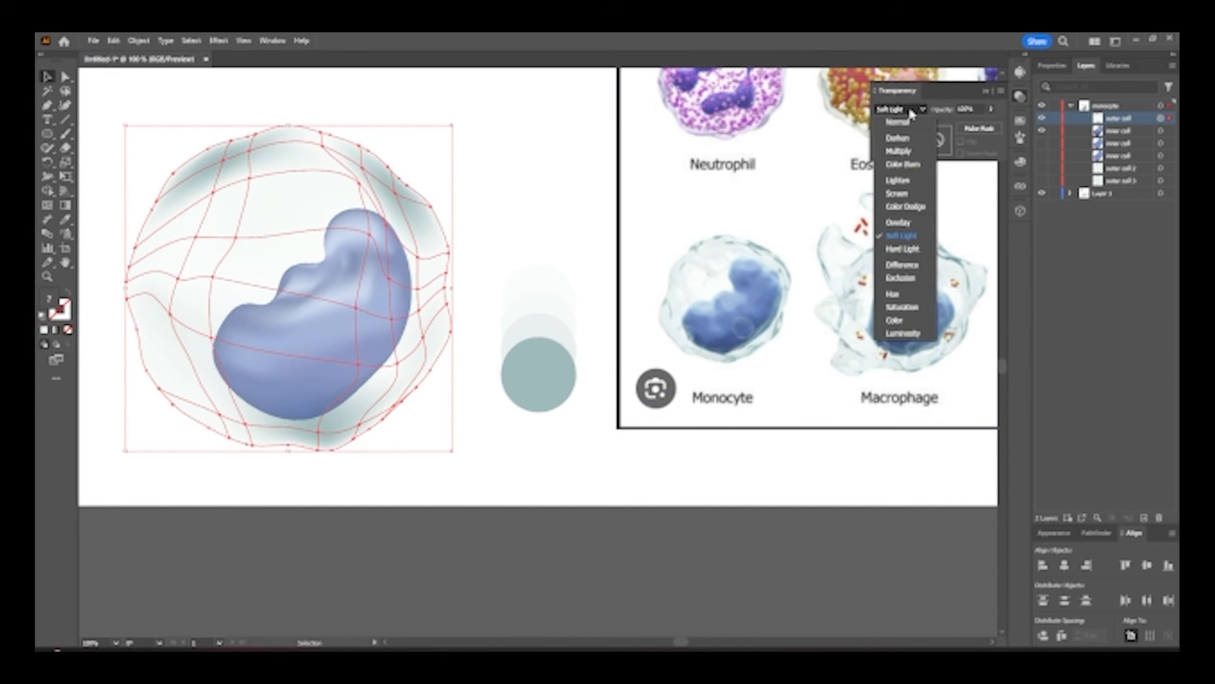
click(901, 182)
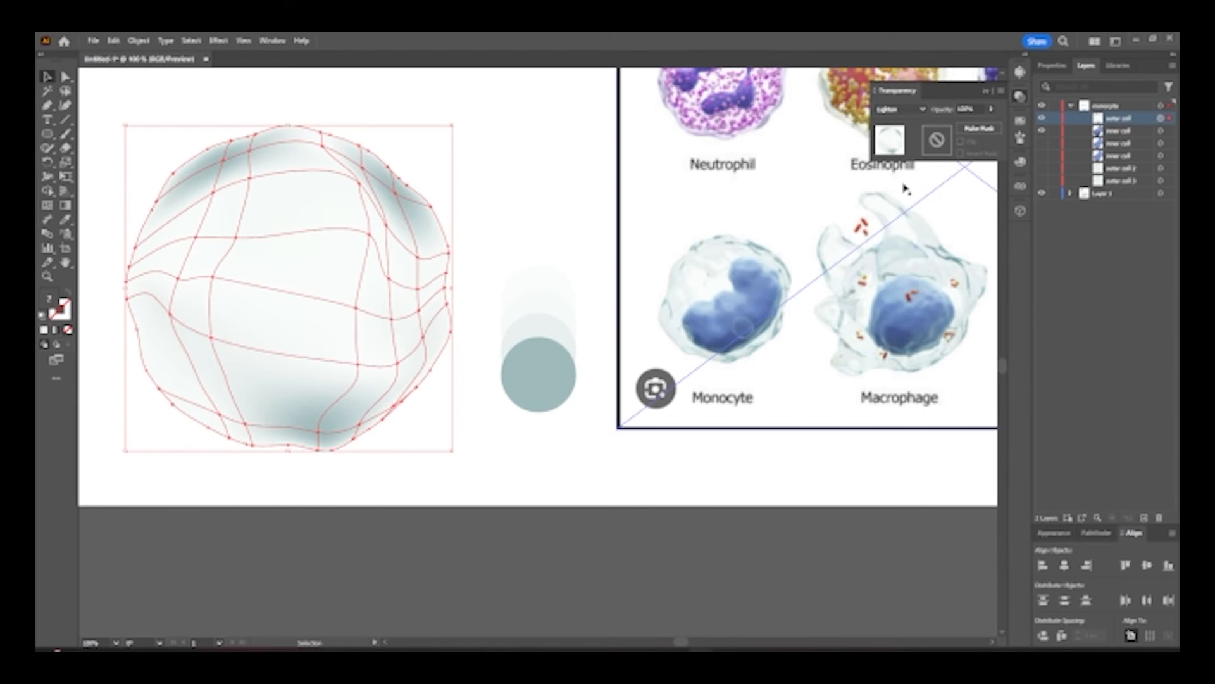
click(914, 109)
click(919, 140)
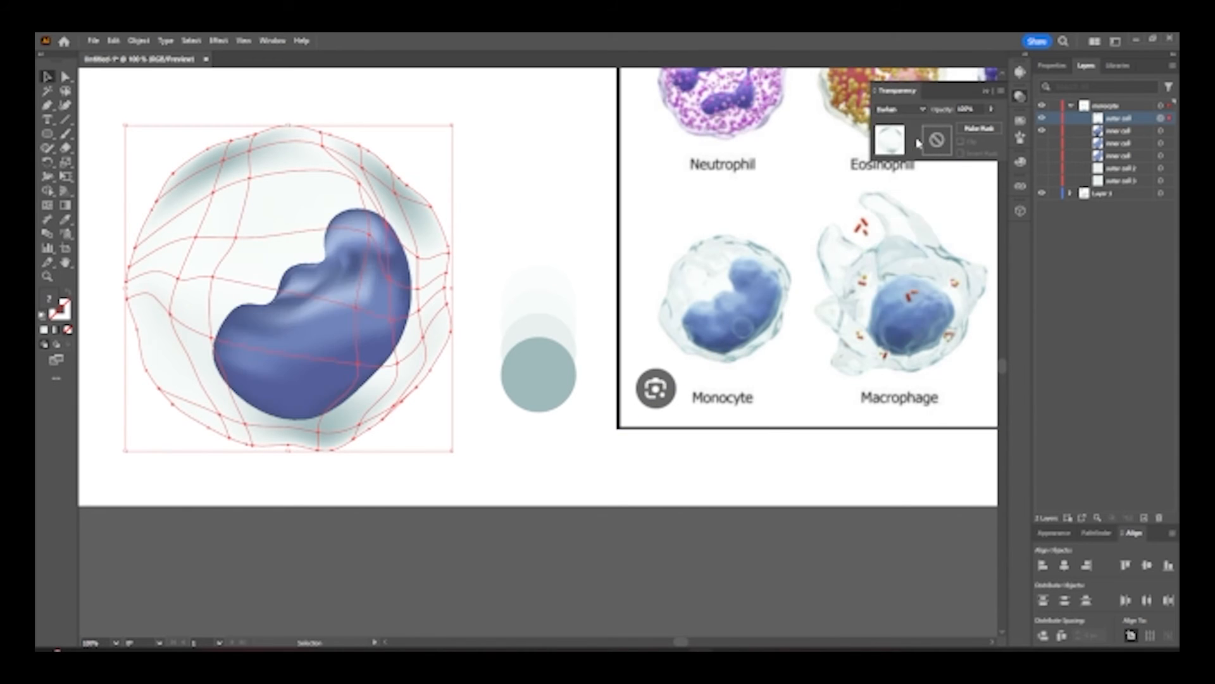
click(914, 109)
click(916, 152)
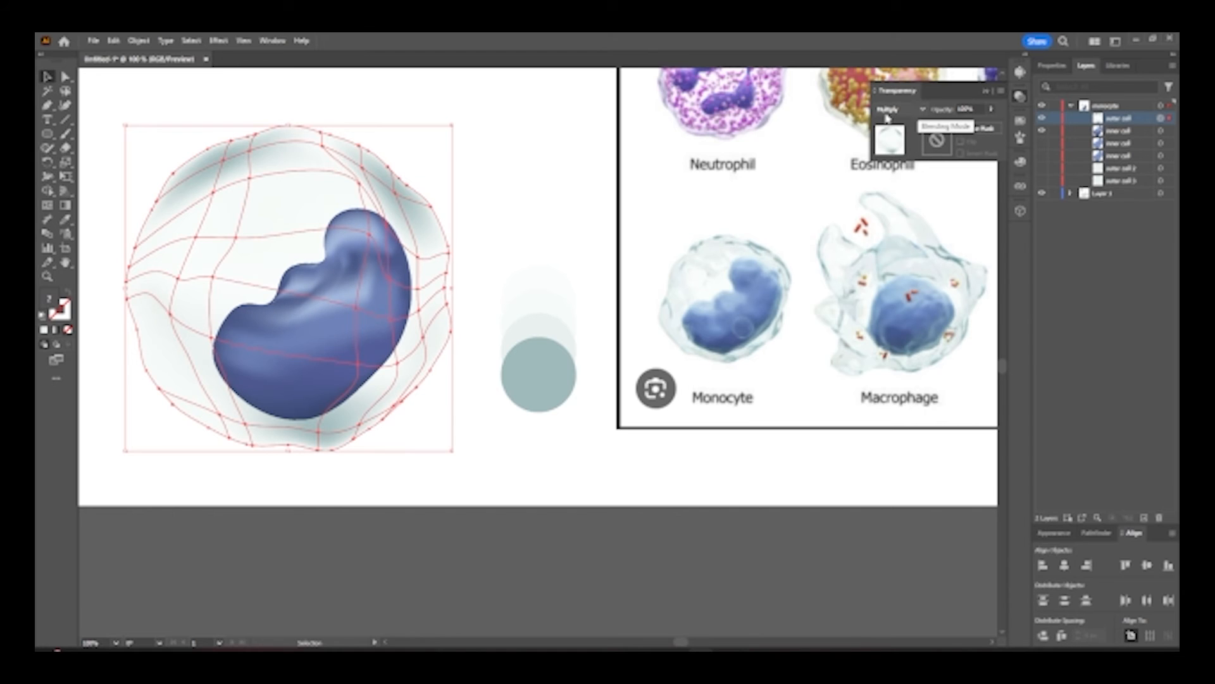
click(583, 170)
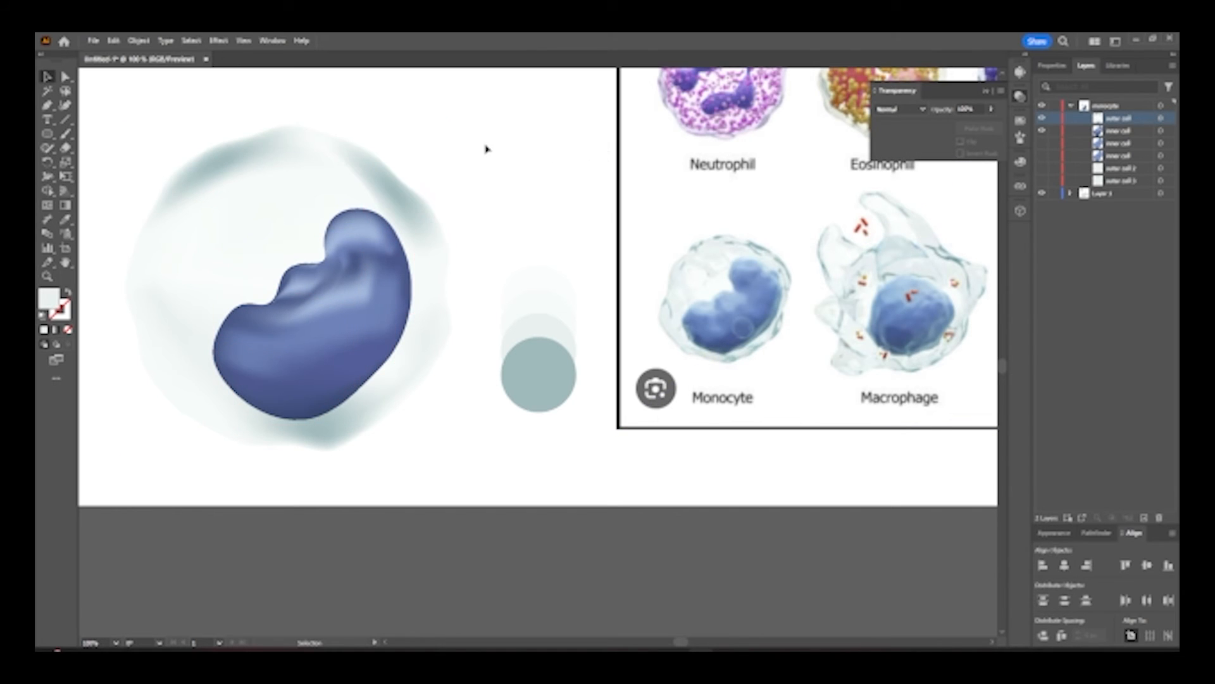
click(354, 282)
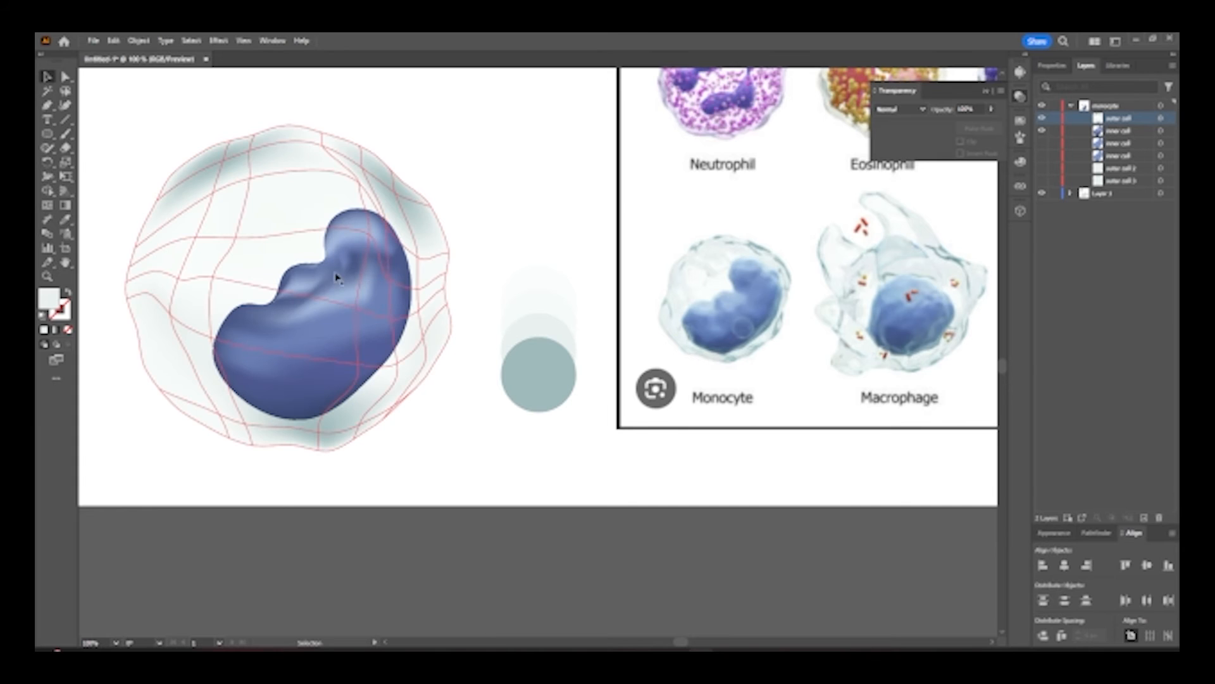
click(726, 305)
Set the outer cell's blending mode to Soft Light
click(1171, 119)
click(918, 109)
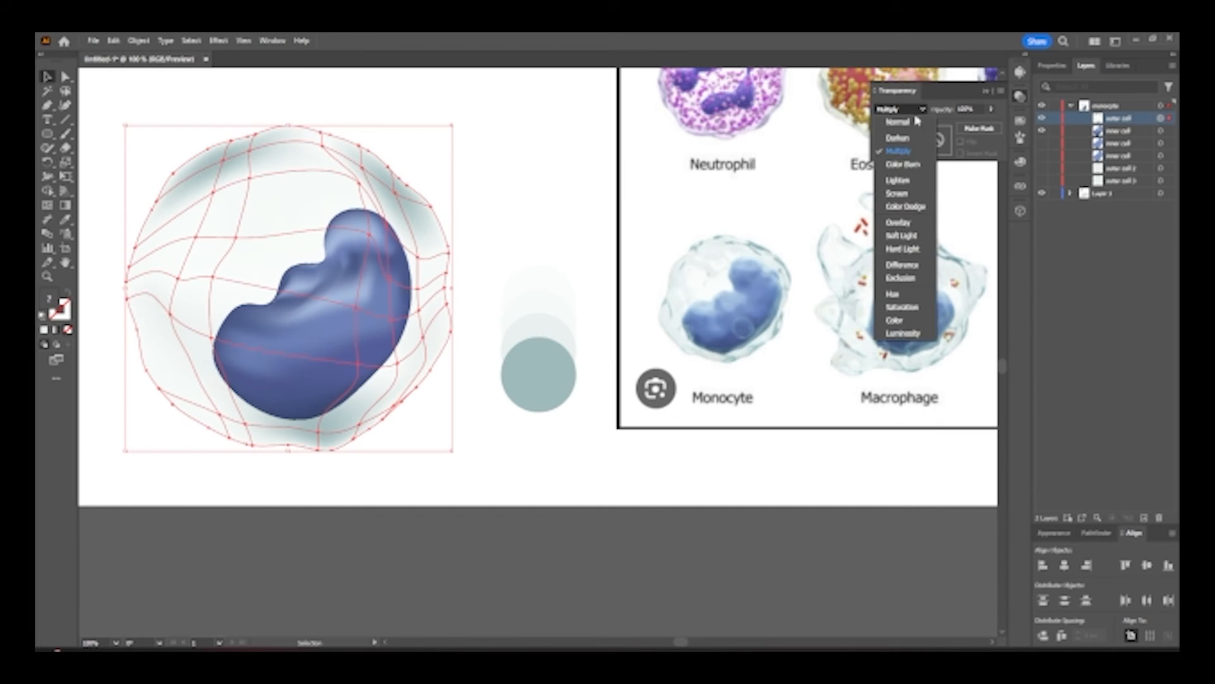
click(902, 236)
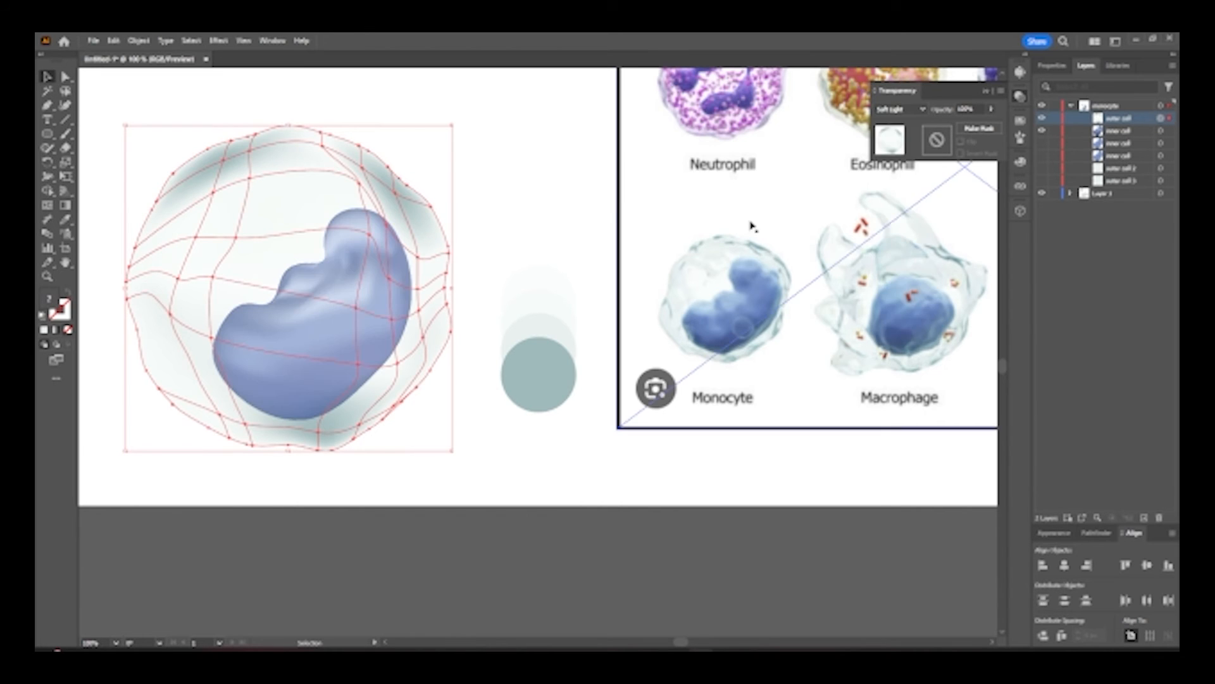
click(532, 163)
click(353, 168)
click(506, 427)
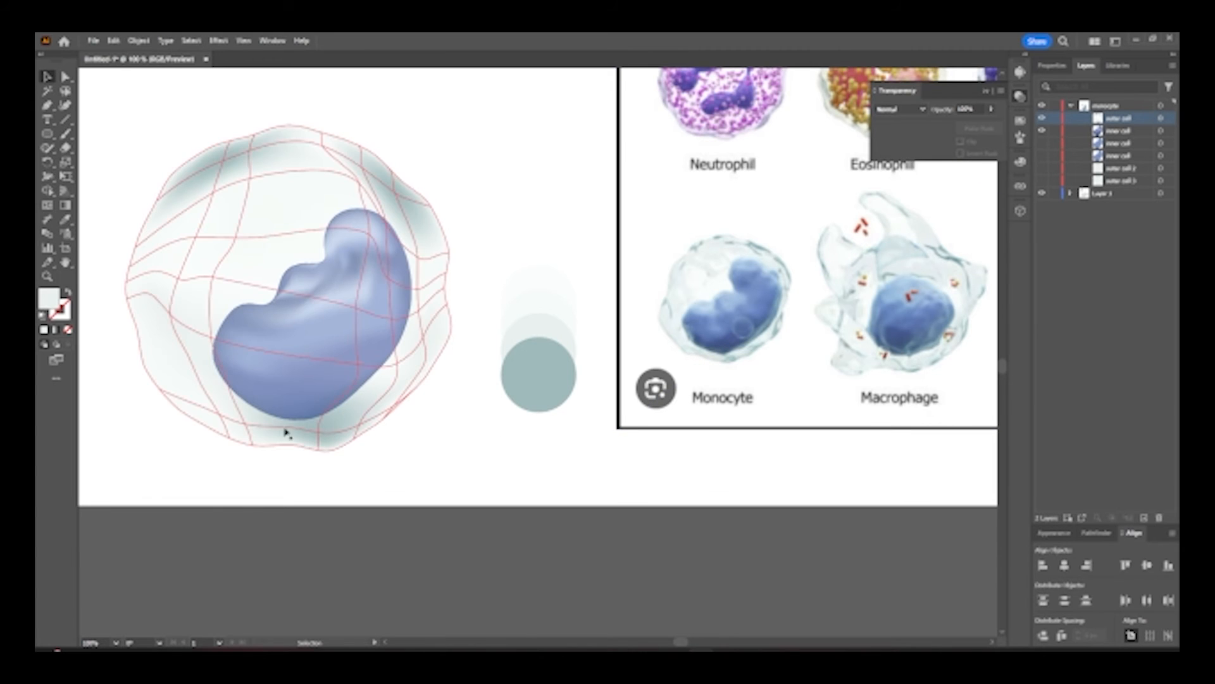
Colour the mesh point on the cell's lower-left edge with the teal swatch and deselect the cell
click(179, 408)
key(a)
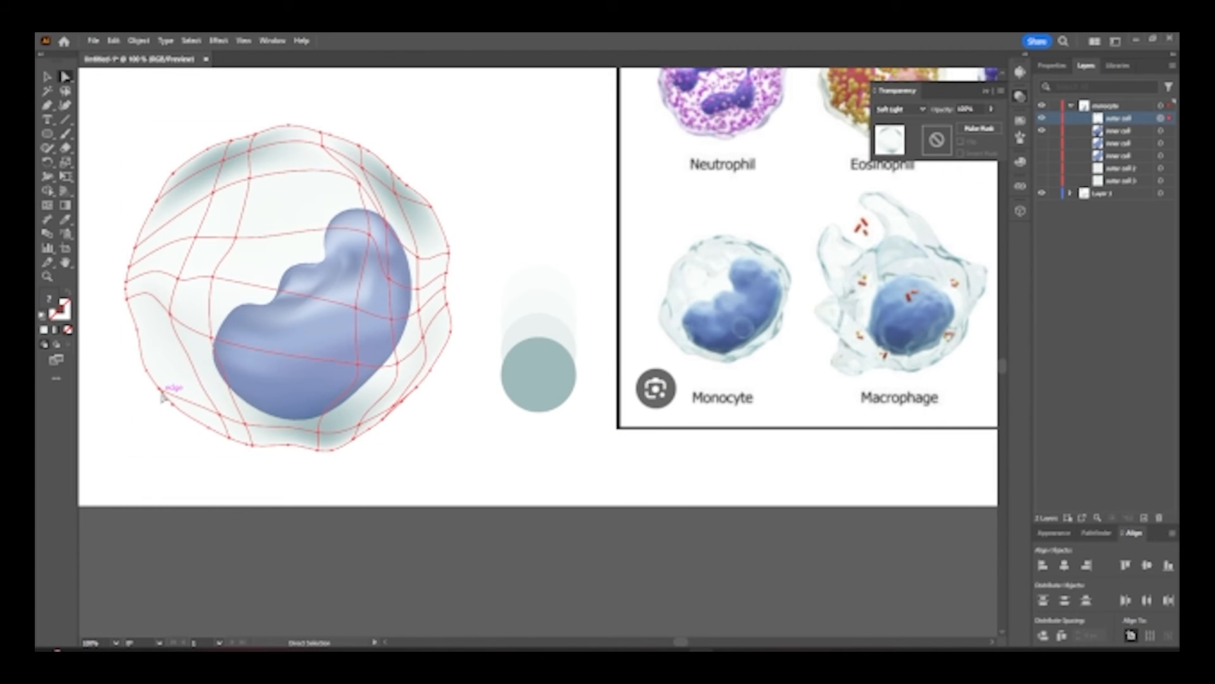
click(158, 389)
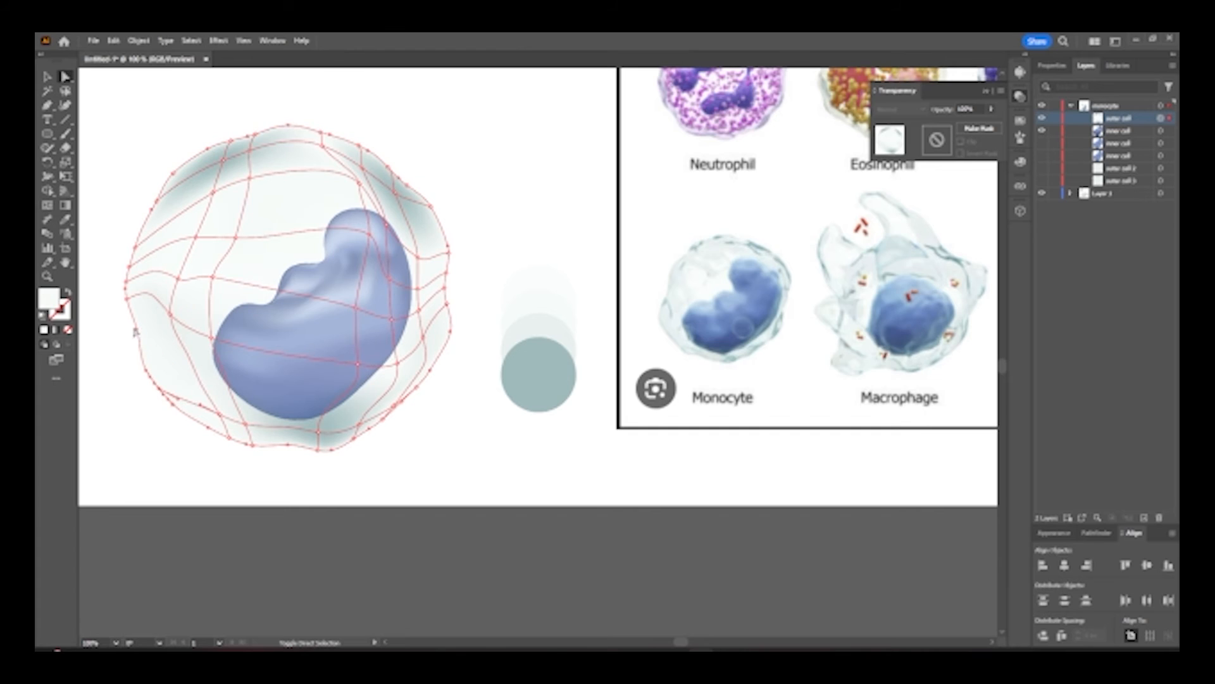
key(i)
click(553, 358)
key(v)
click(475, 453)
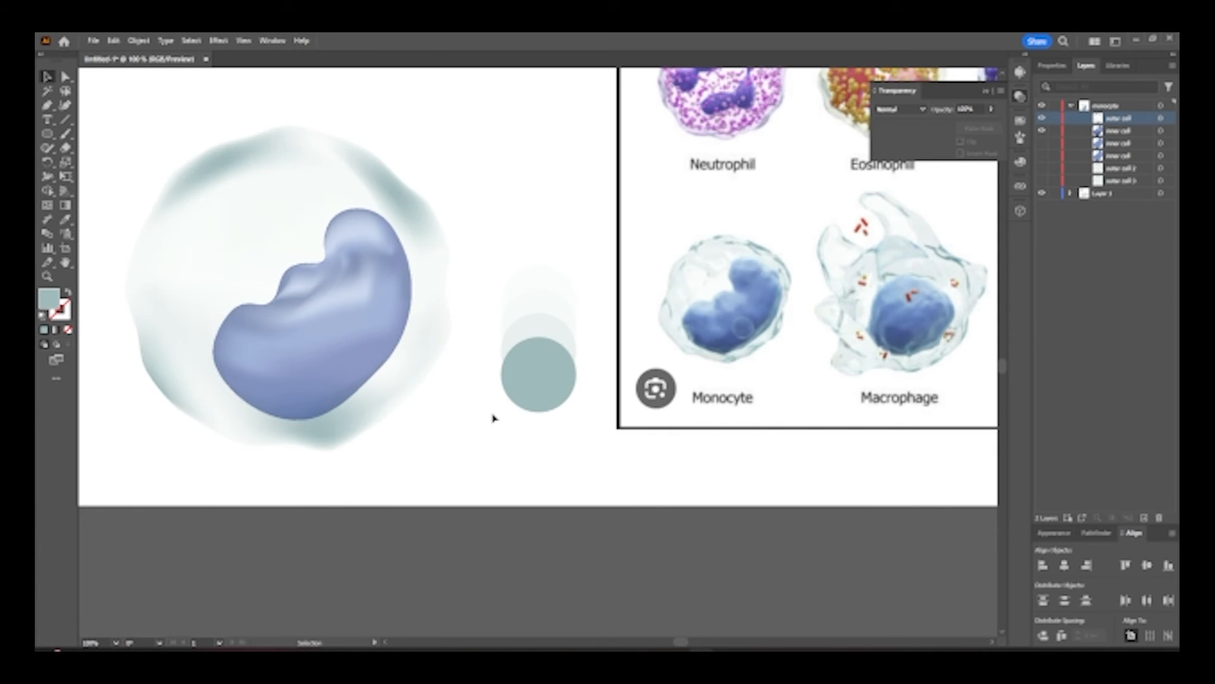
Examine the monocyte drawing and the mesh-shaded red blood cell on the artboard
key(ctrl+minus)
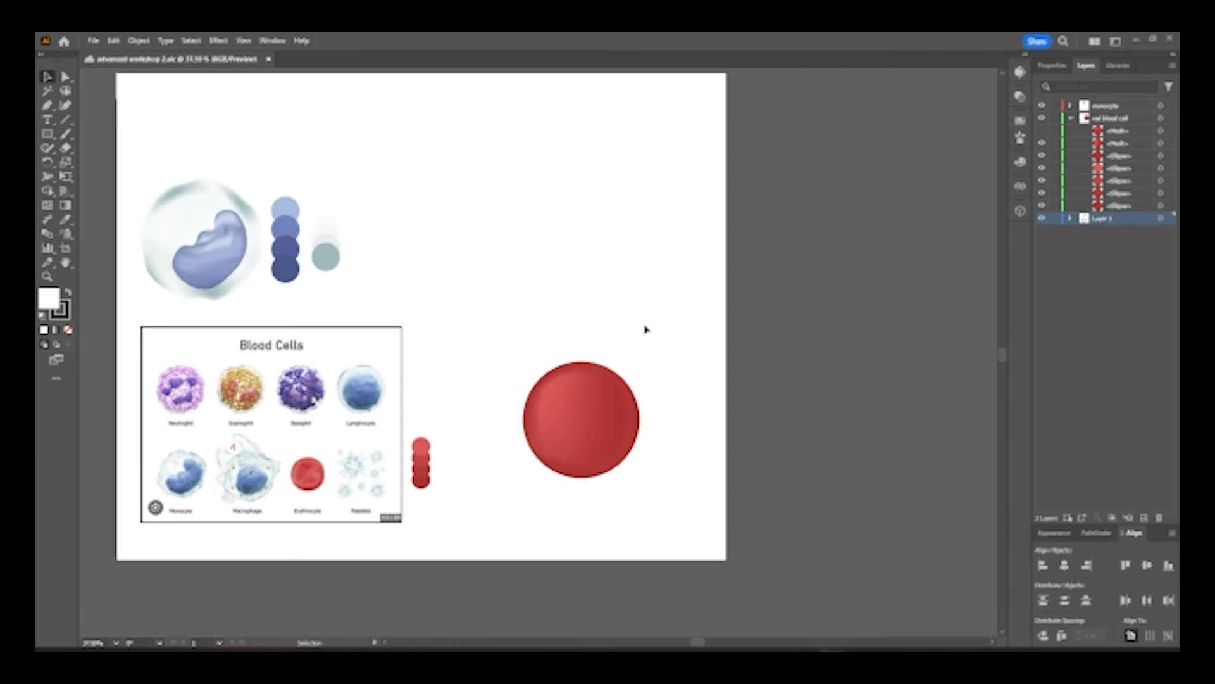
key(ctrl+equal)
key(ctrl+equal)
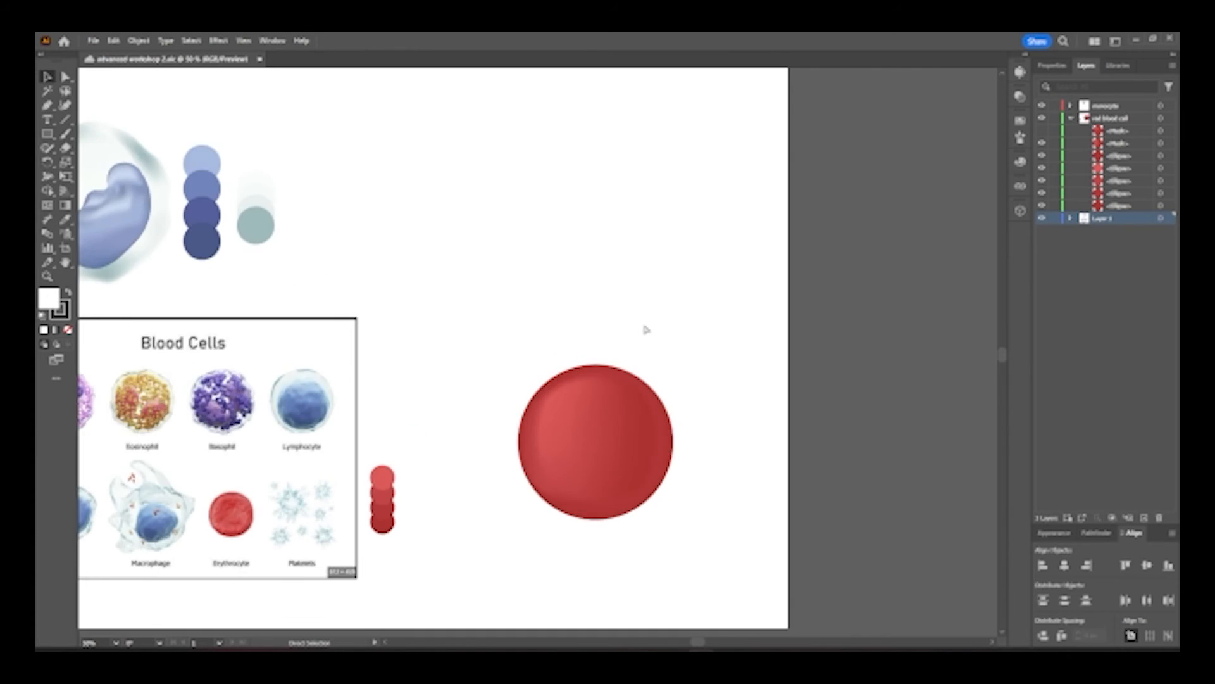
key(h)
drag(746, 426, 659, 277)
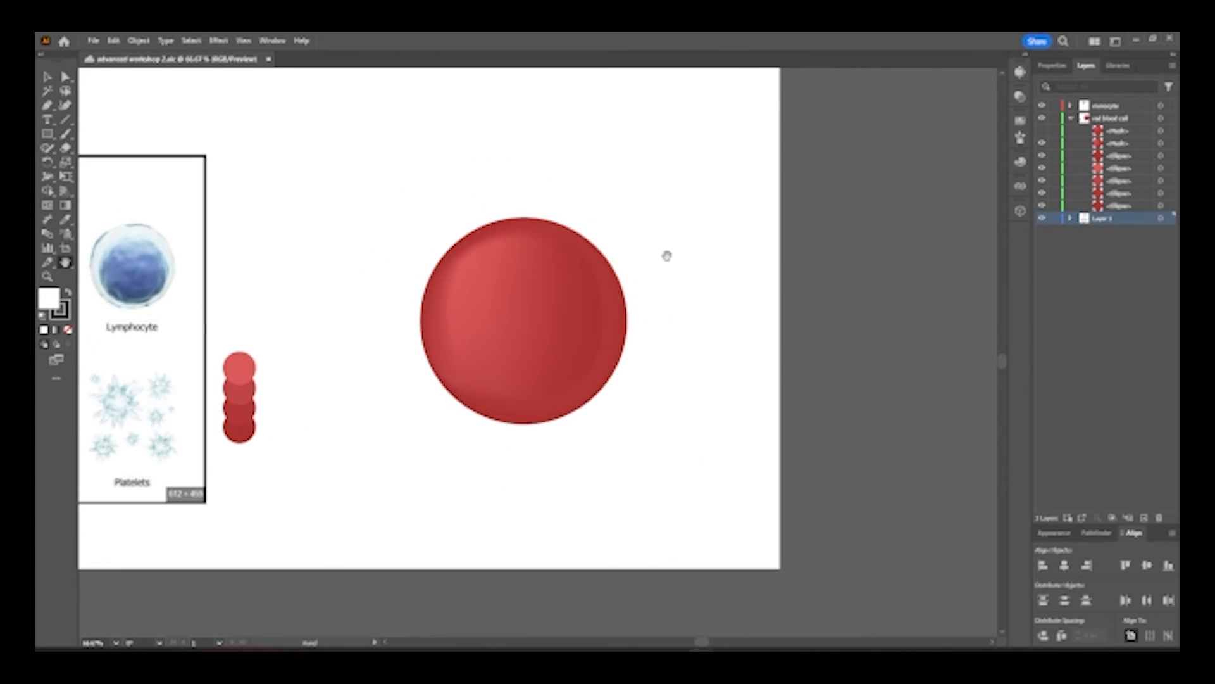
key(v)
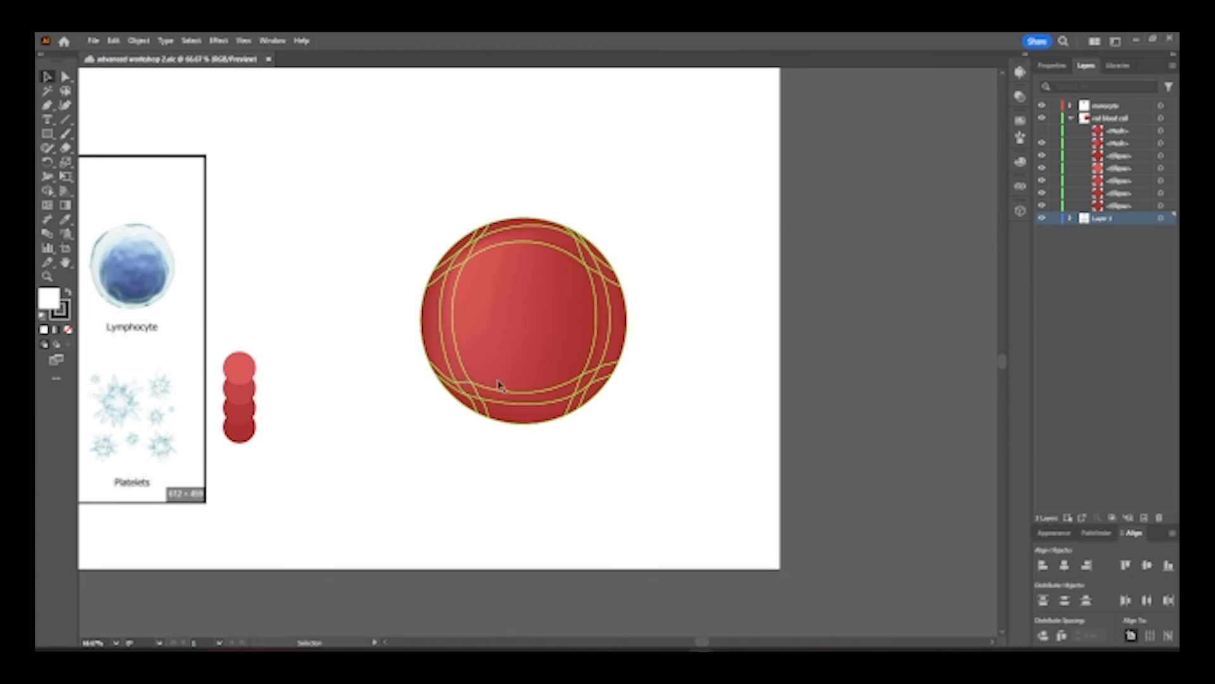
click(813, 396)
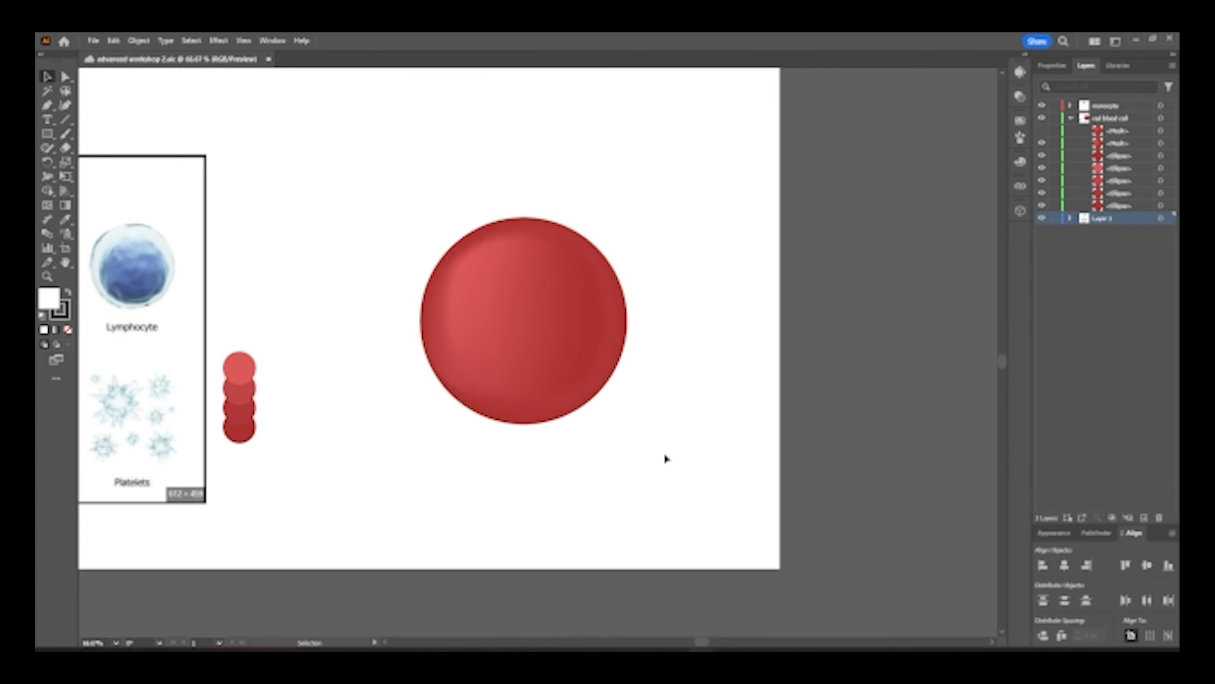
Move the four red colour swatches up into the empty area beside the teal swatches
drag(618, 152, 771, 255)
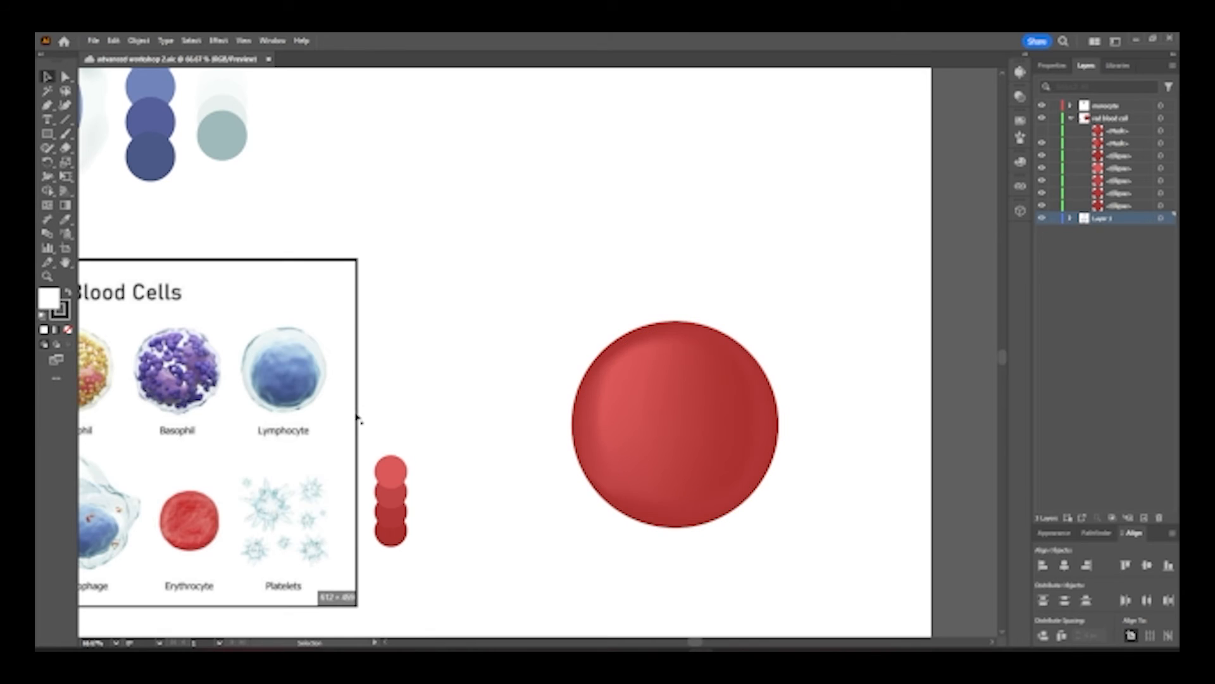
drag(381, 448, 446, 574)
drag(403, 484, 437, 119)
Draw a large circle in the empty area above the existing red blood cell
scroll(871, 322, up, 5)
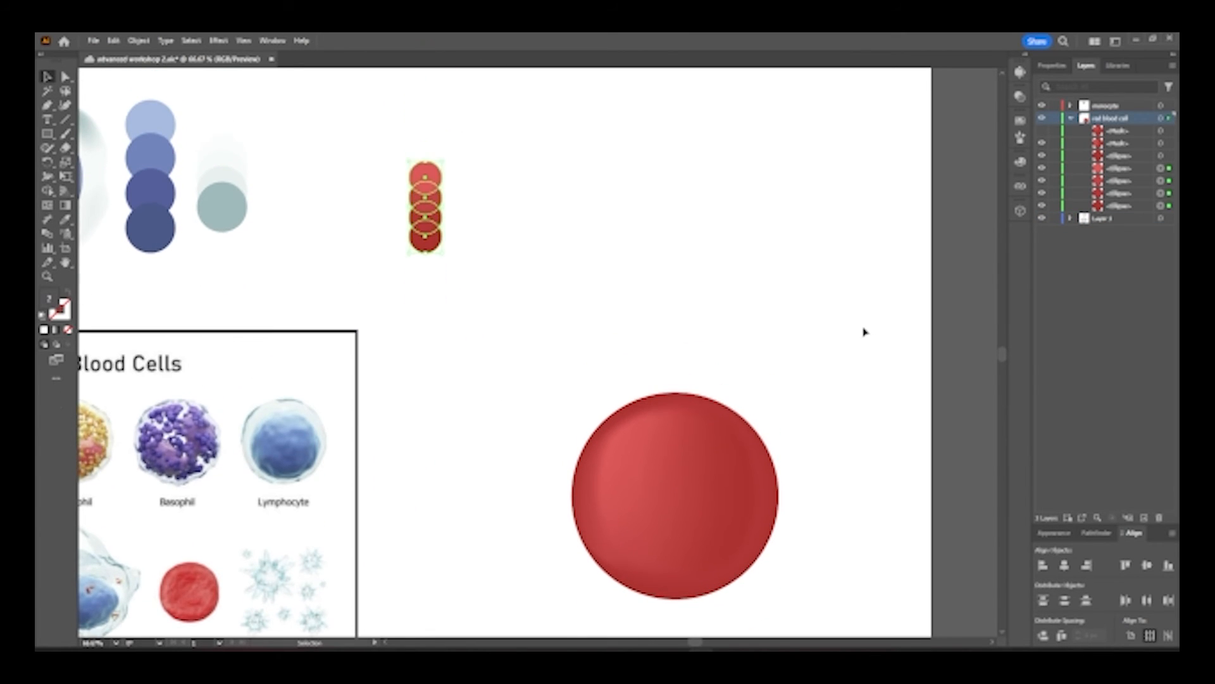
drag(48, 133, 109, 164)
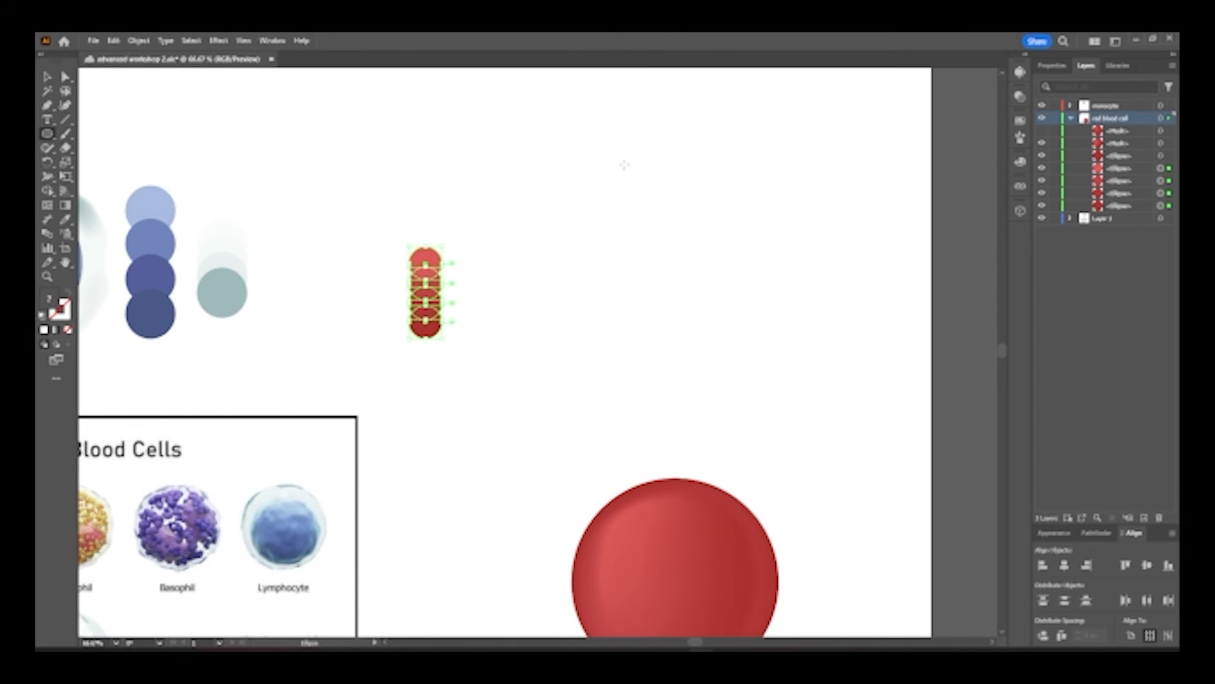
drag(582, 121, 765, 380)
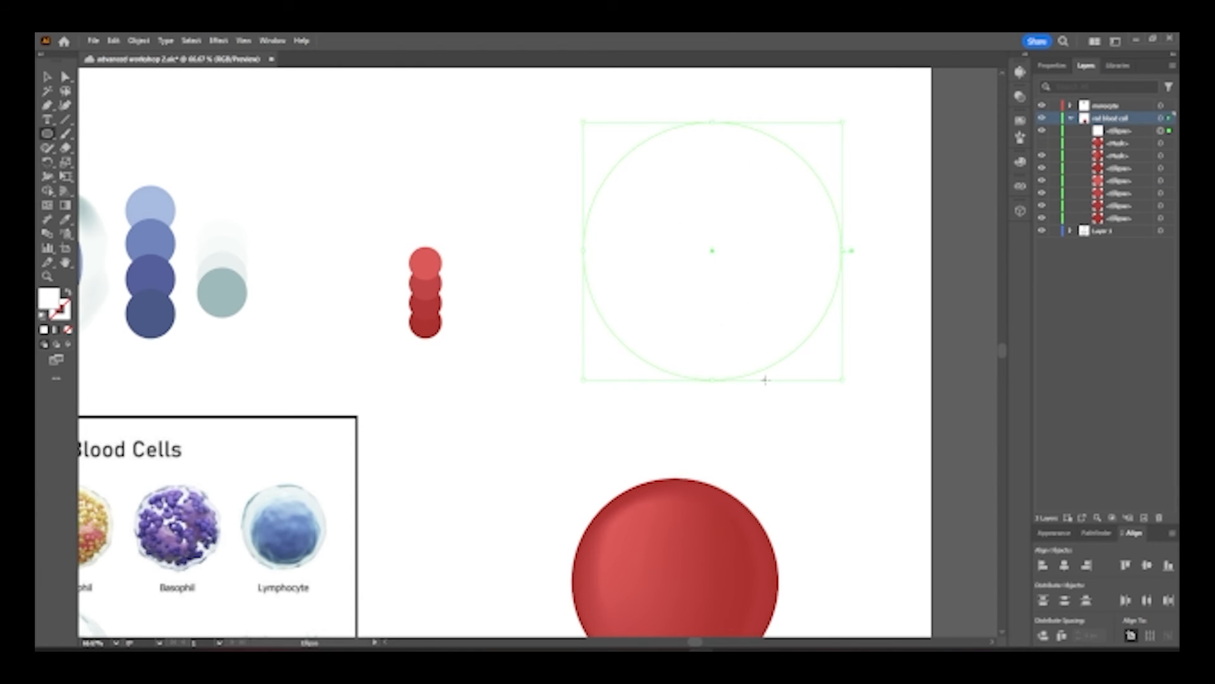
key(v)
Fill the new circle with the darkest red swatch
click(510, 171)
click(712, 220)
key(i)
click(433, 327)
key(v)
click(496, 260)
click(740, 168)
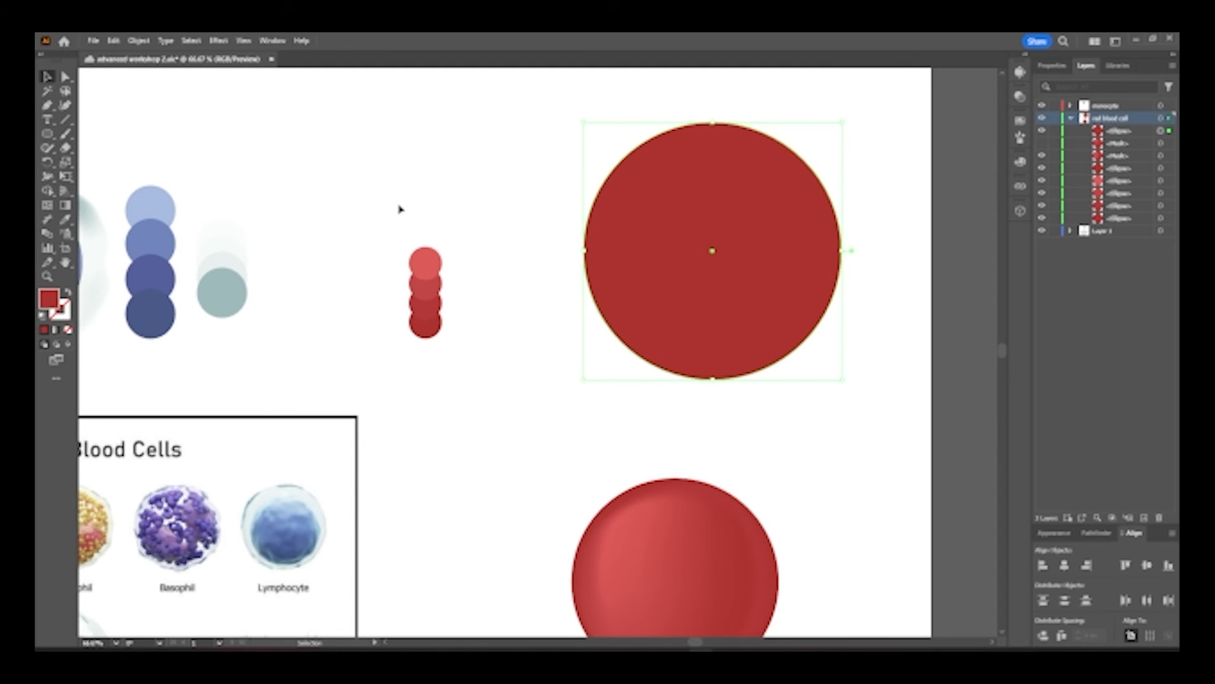
Add gradient mesh points near the circle's upper-left and lower-right edges
key(u)
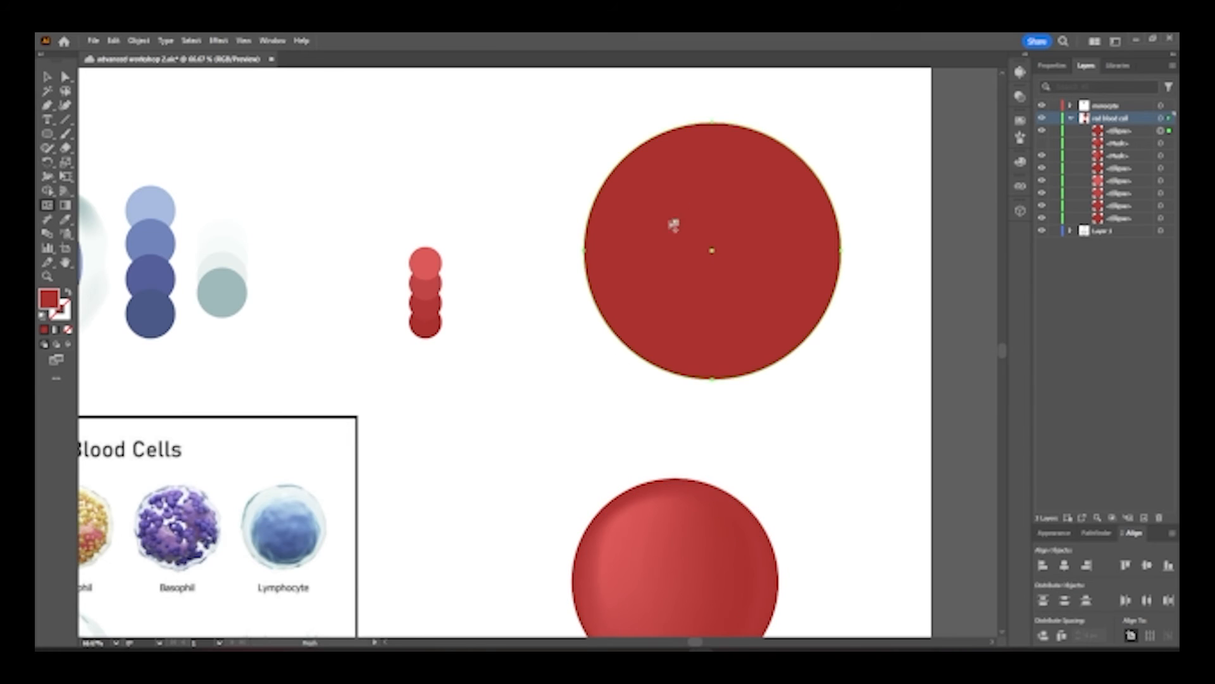
click(641, 158)
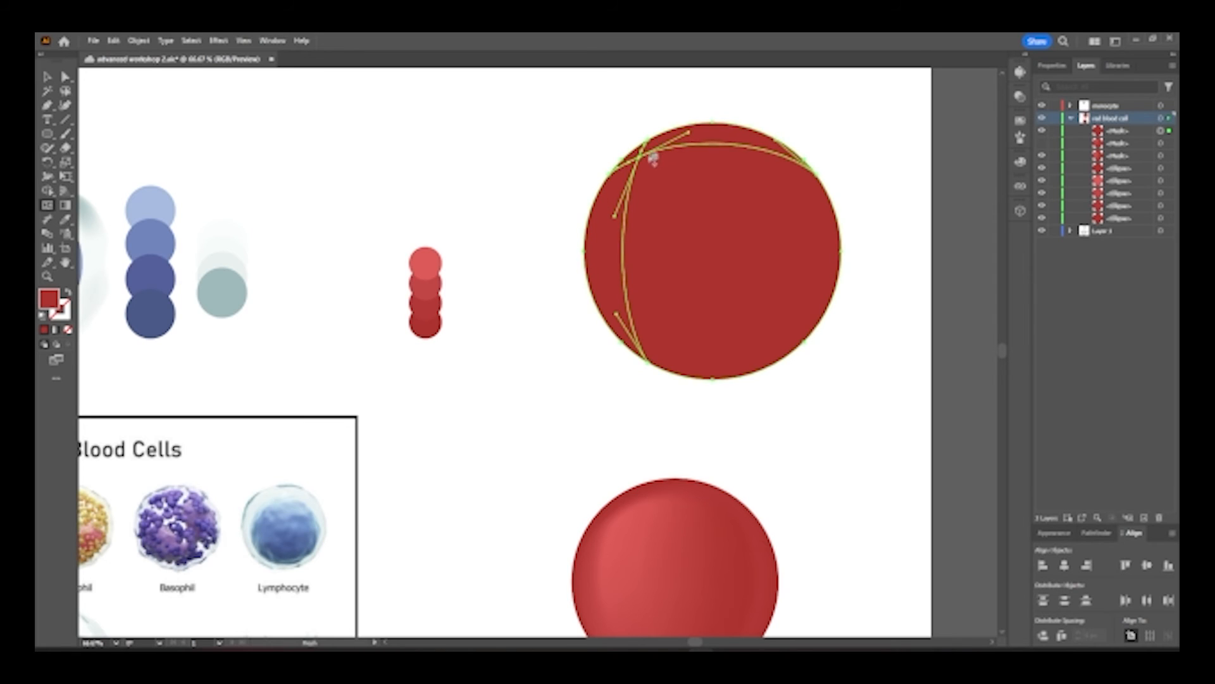
click(796, 336)
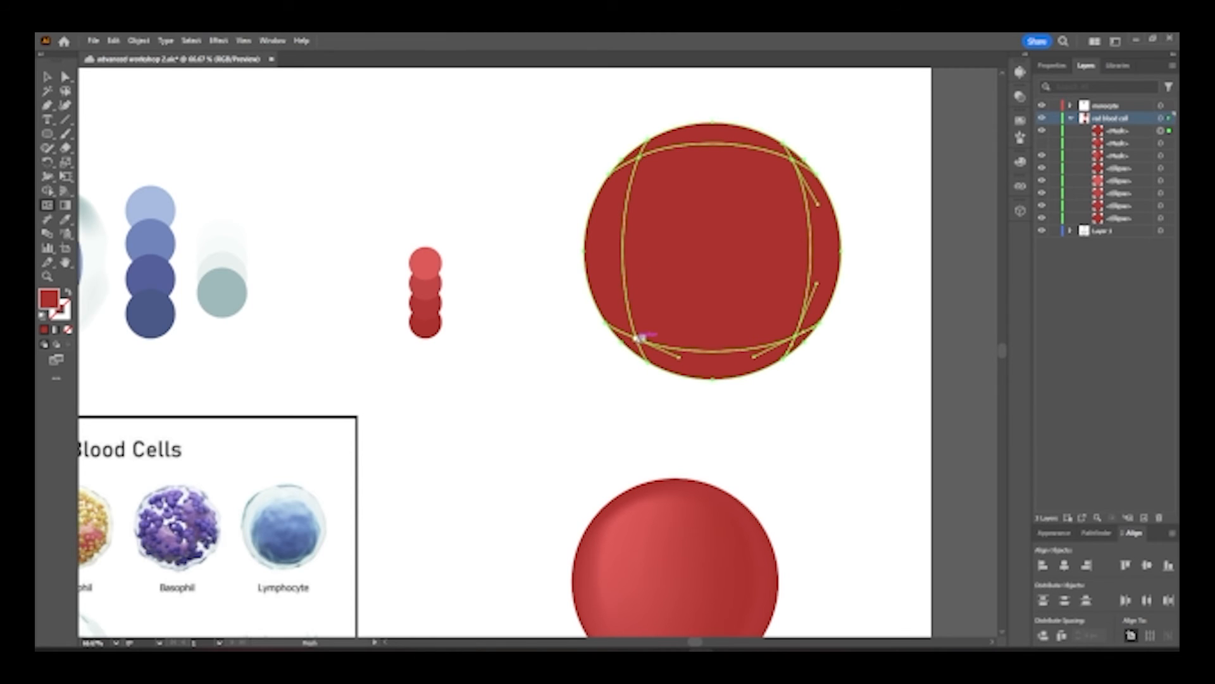
Adjust the mesh handles so the left mesh line bows outward toward the circle's edge
key(a)
click(639, 341)
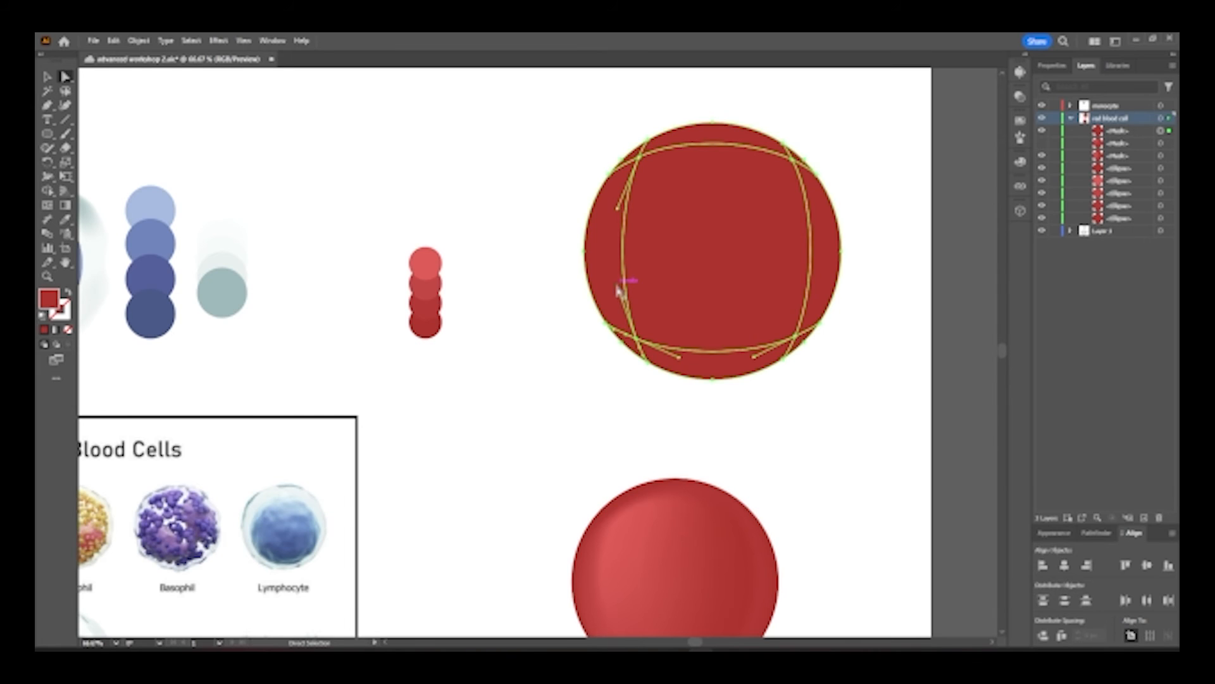
mouse_move(617, 291)
mouse_down()
mouse_move(598, 300)
mouse_move(592, 273)
mouse_move(600, 295)
mouse_up()
drag(621, 209, 604, 186)
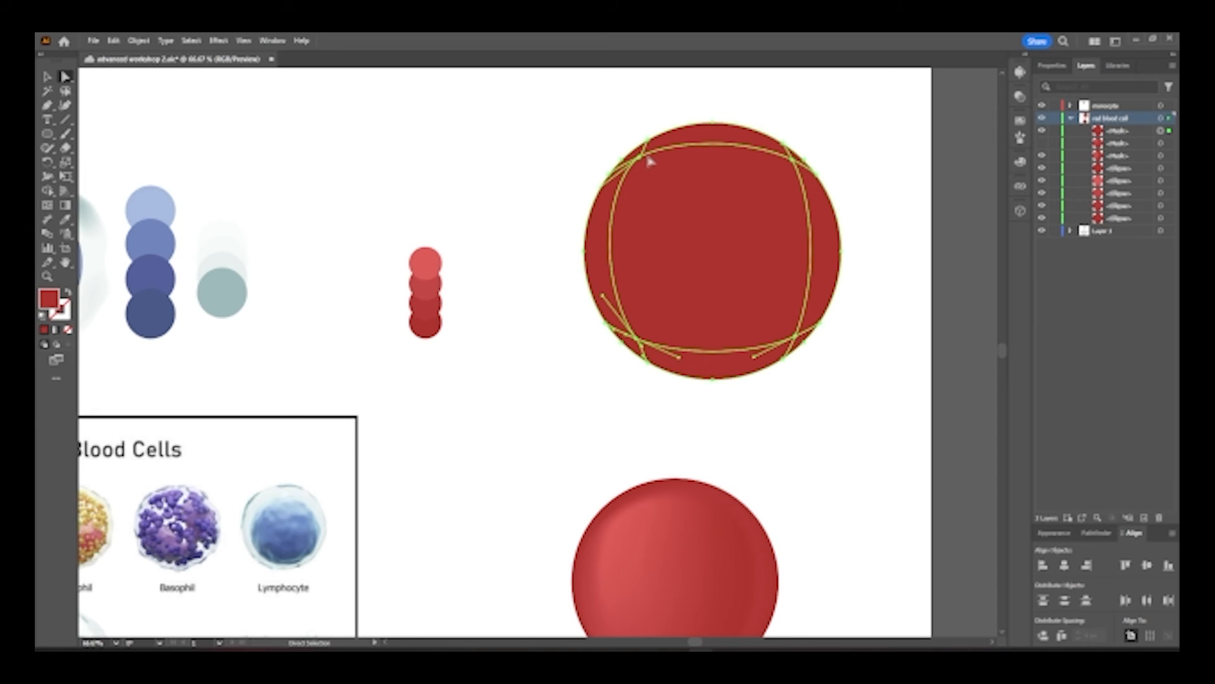
drag(651, 154, 647, 147)
Adjust the upper-right mesh point's handle so the upper mesh line bows toward the circle's edge
key(ctrl+equal)
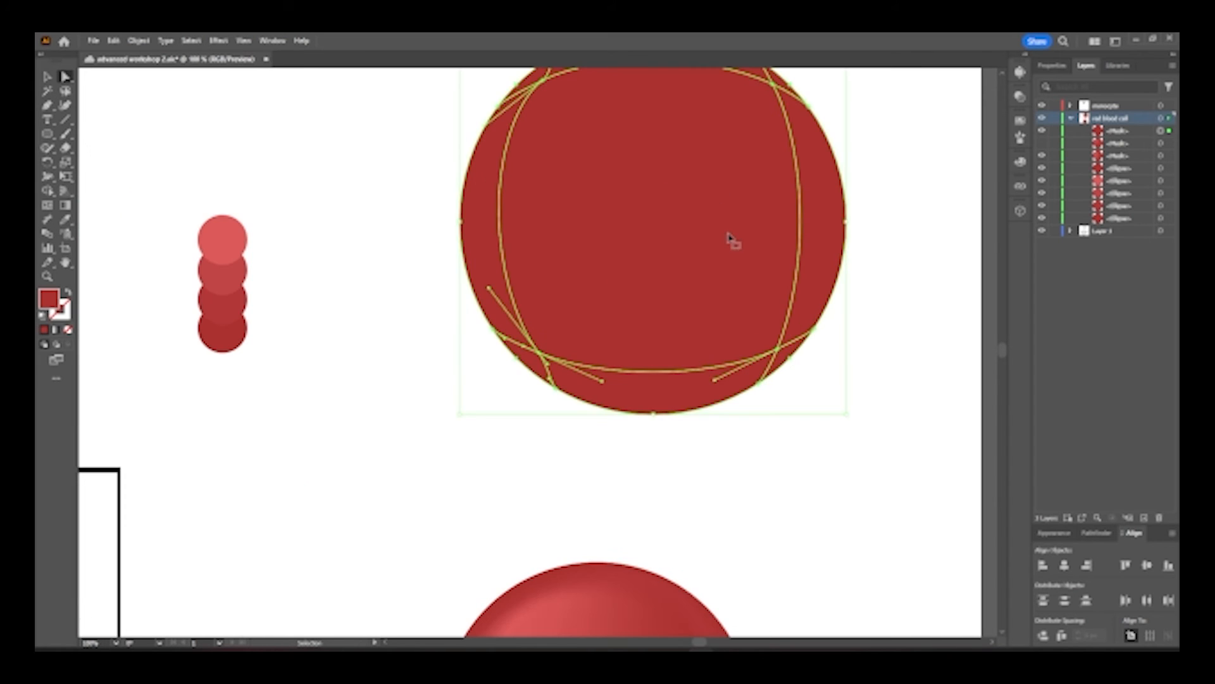
scroll(726, 237, up, 2)
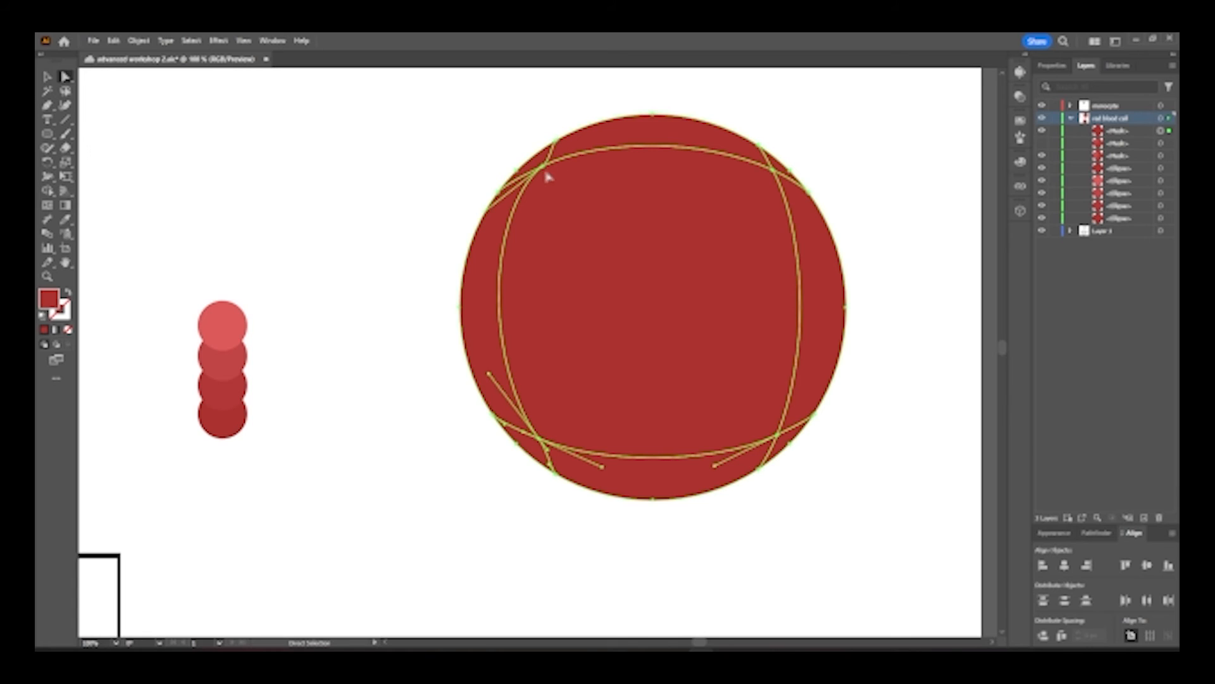
click(772, 171)
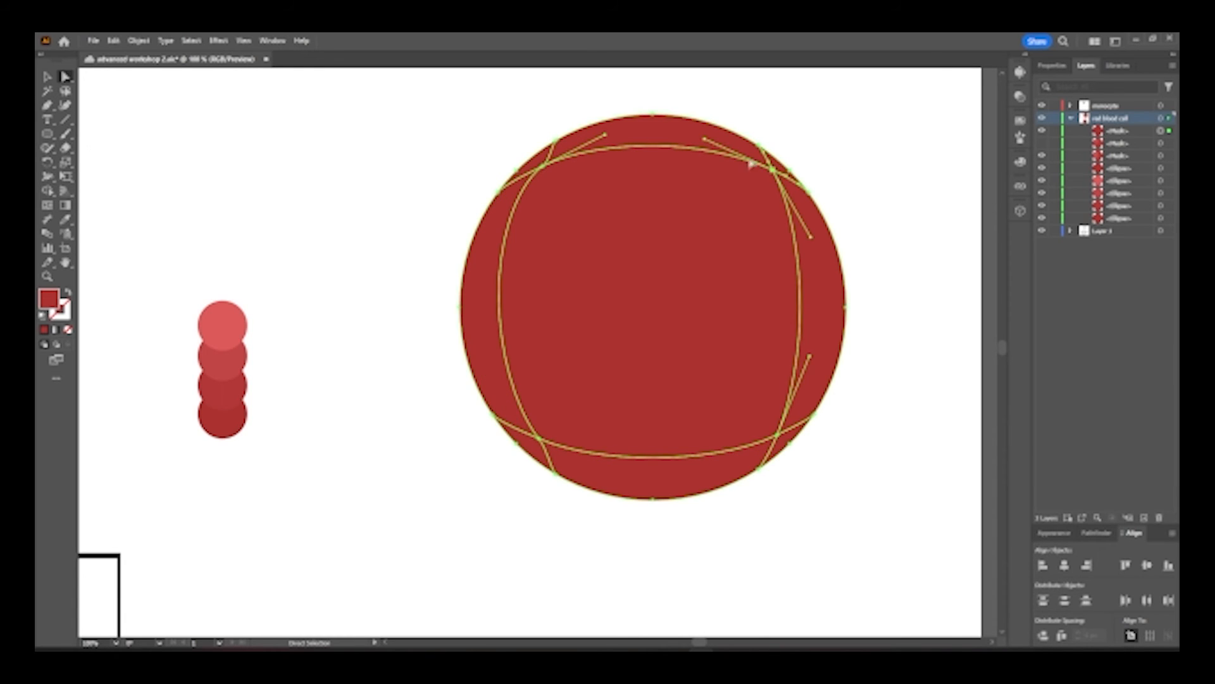
drag(707, 142, 732, 132)
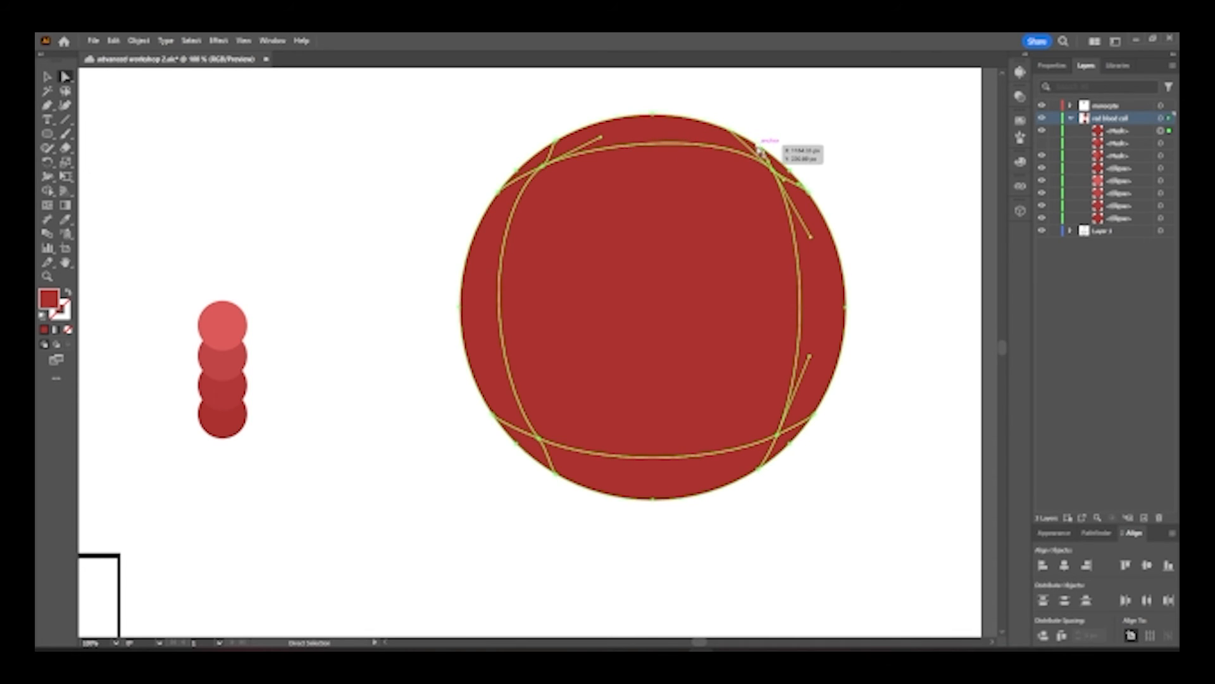
drag(729, 135, 707, 125)
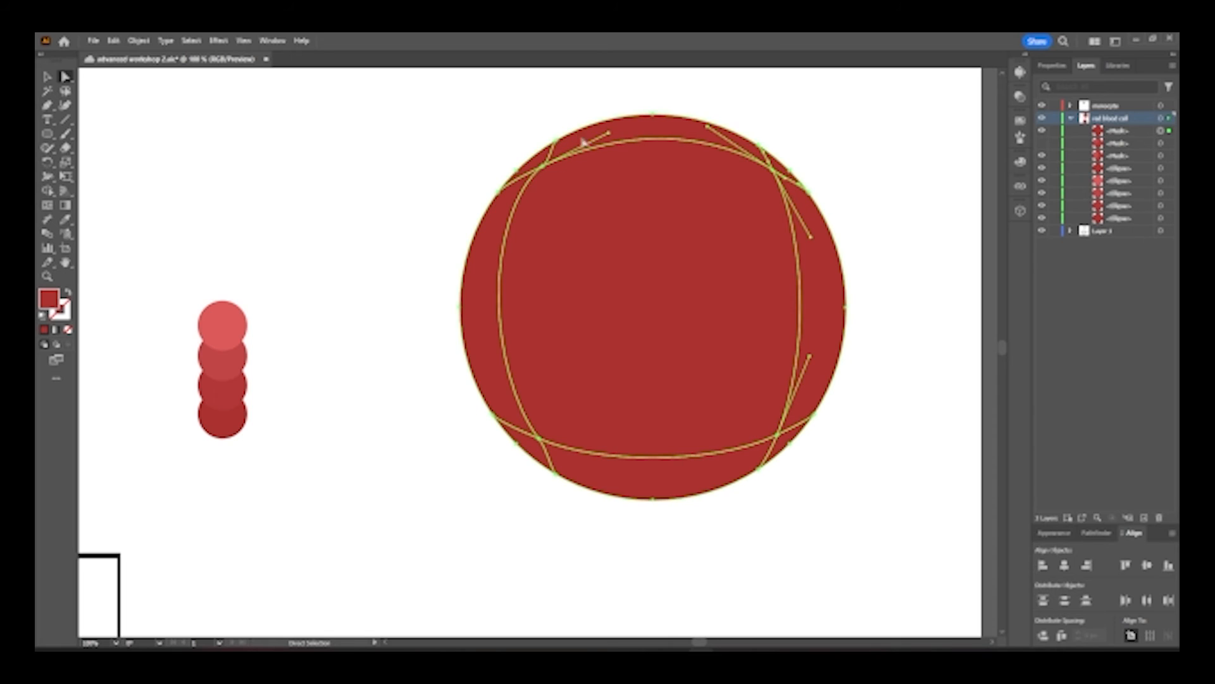
click(517, 170)
drag(517, 170, 499, 158)
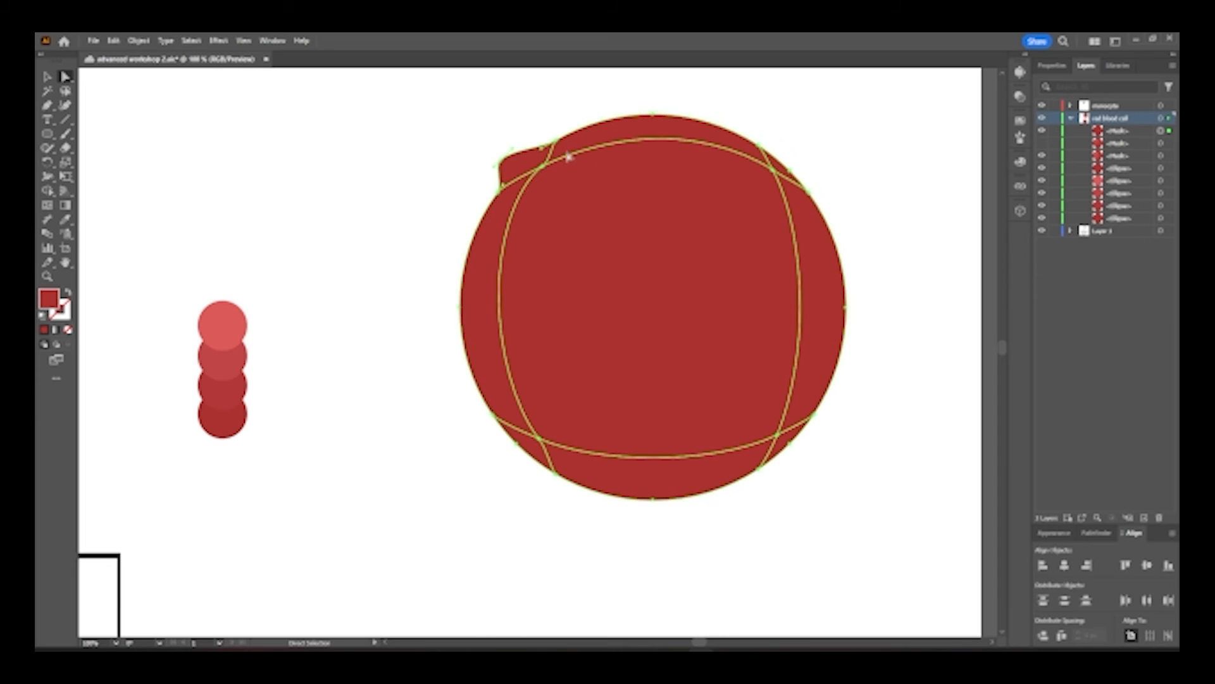
key(ctrl+z)
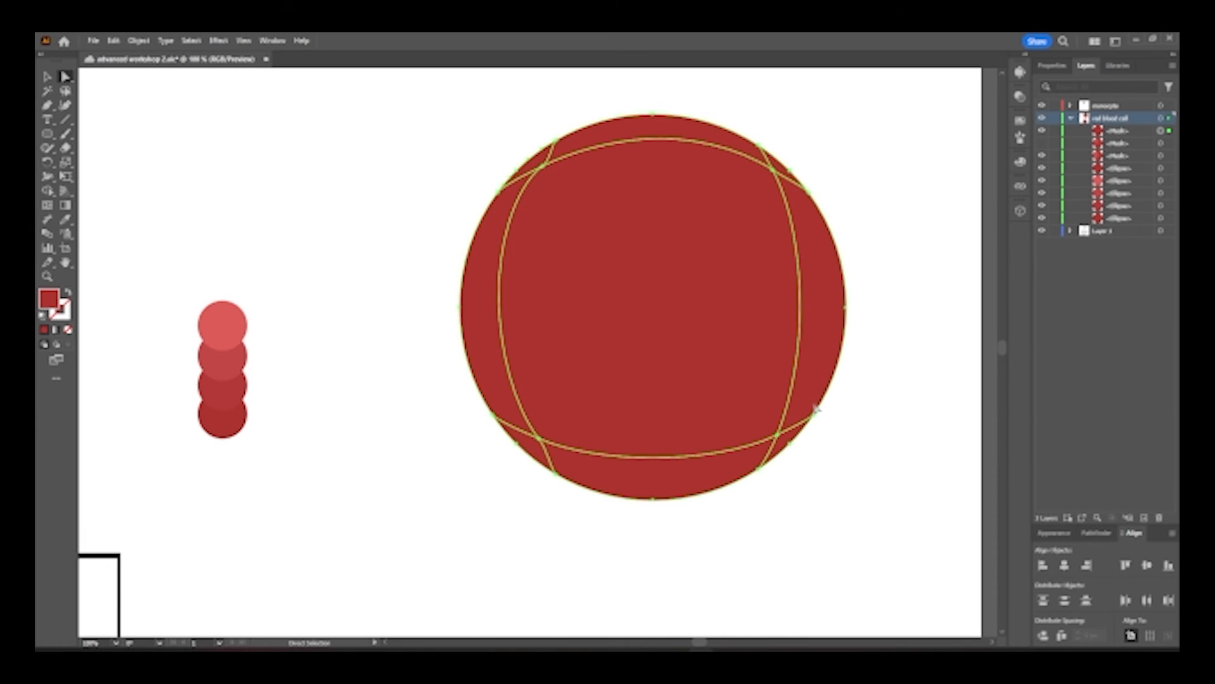
Bow the lower and right mesh lines outward to follow the circle's edge, using the lower-right mesh point's handles
click(778, 435)
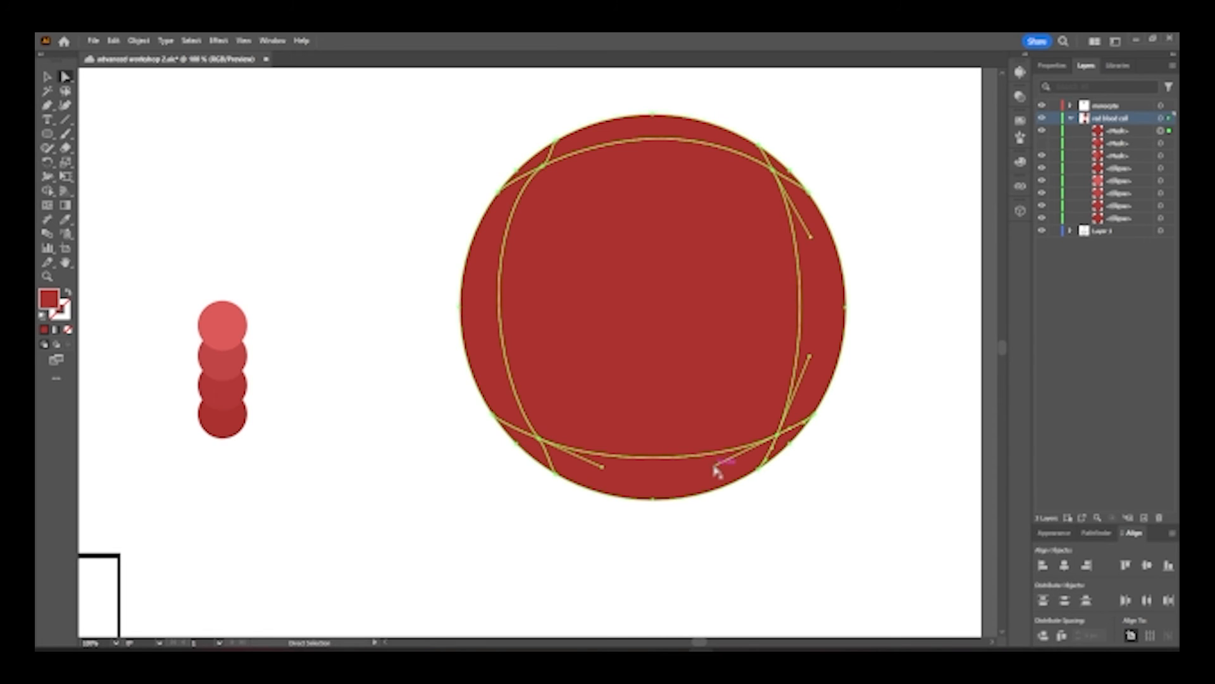
drag(717, 468, 713, 500)
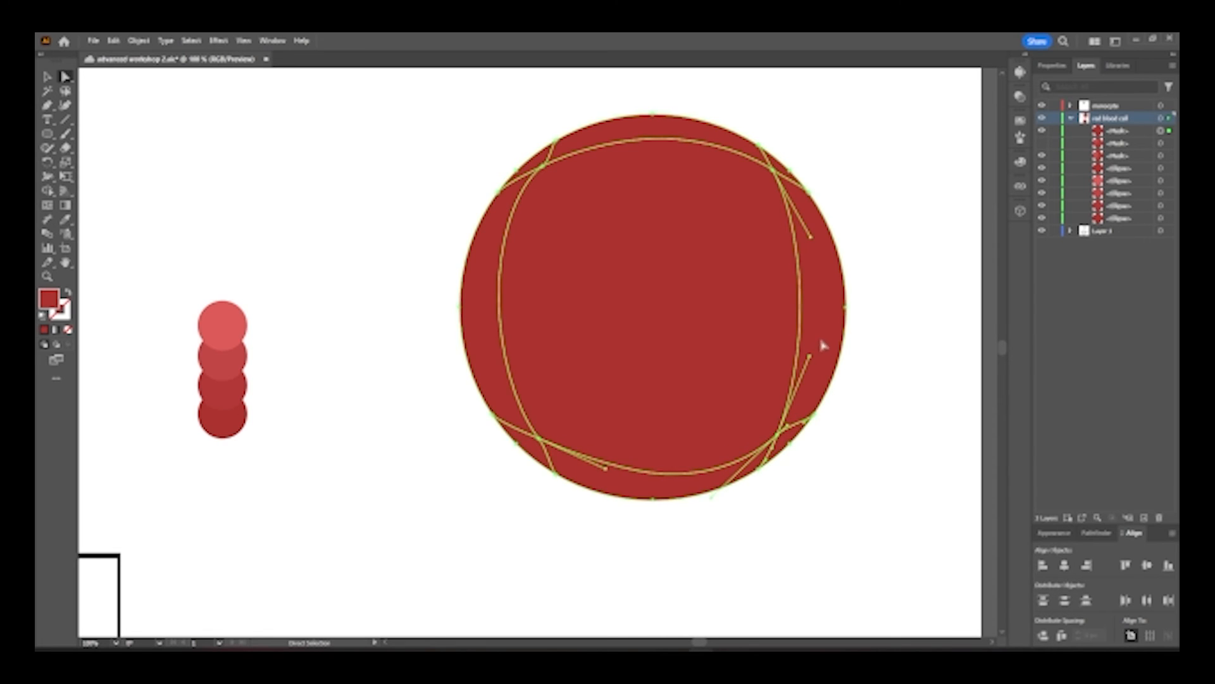
drag(812, 363, 863, 352)
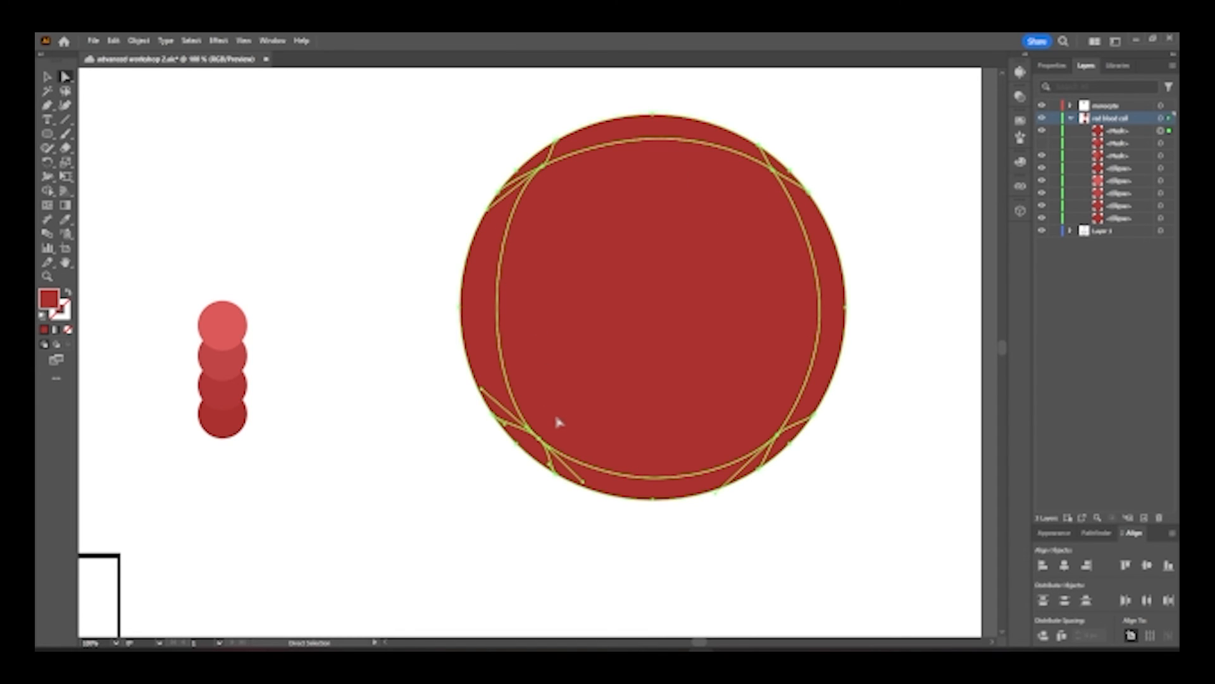
Add mesh points inside the upper-left and lower-right corners of the existing mesh to create an inner set of mesh lines
key(u)
click(557, 190)
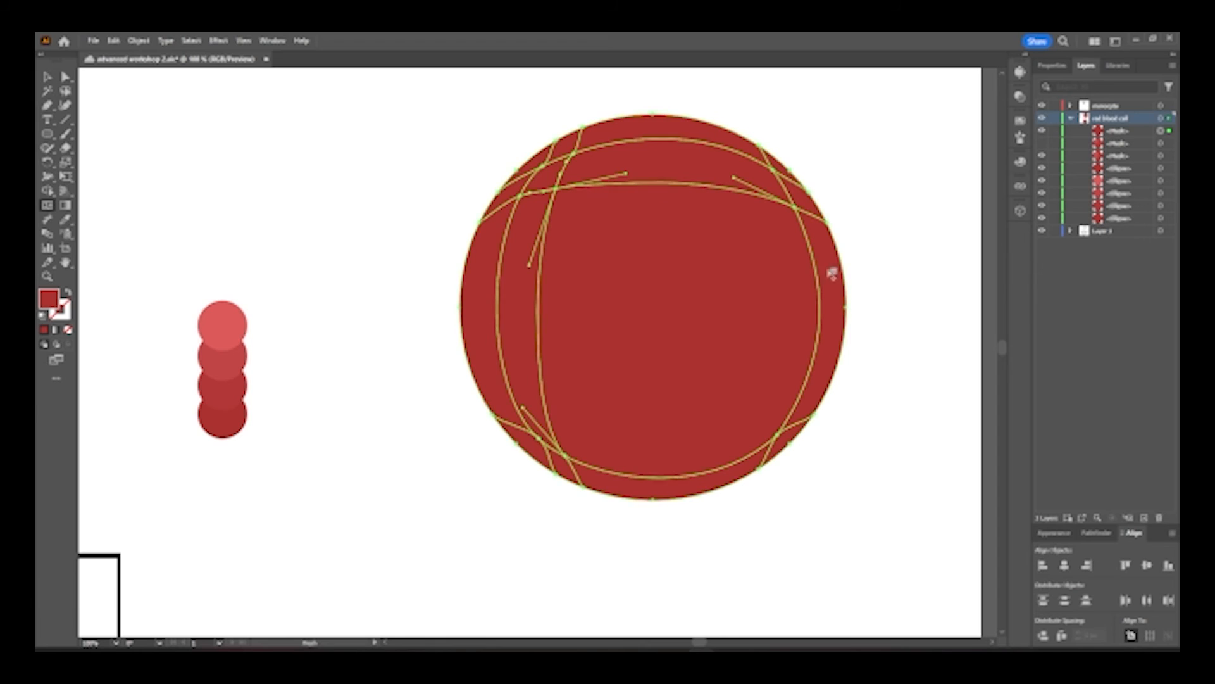
click(777, 419)
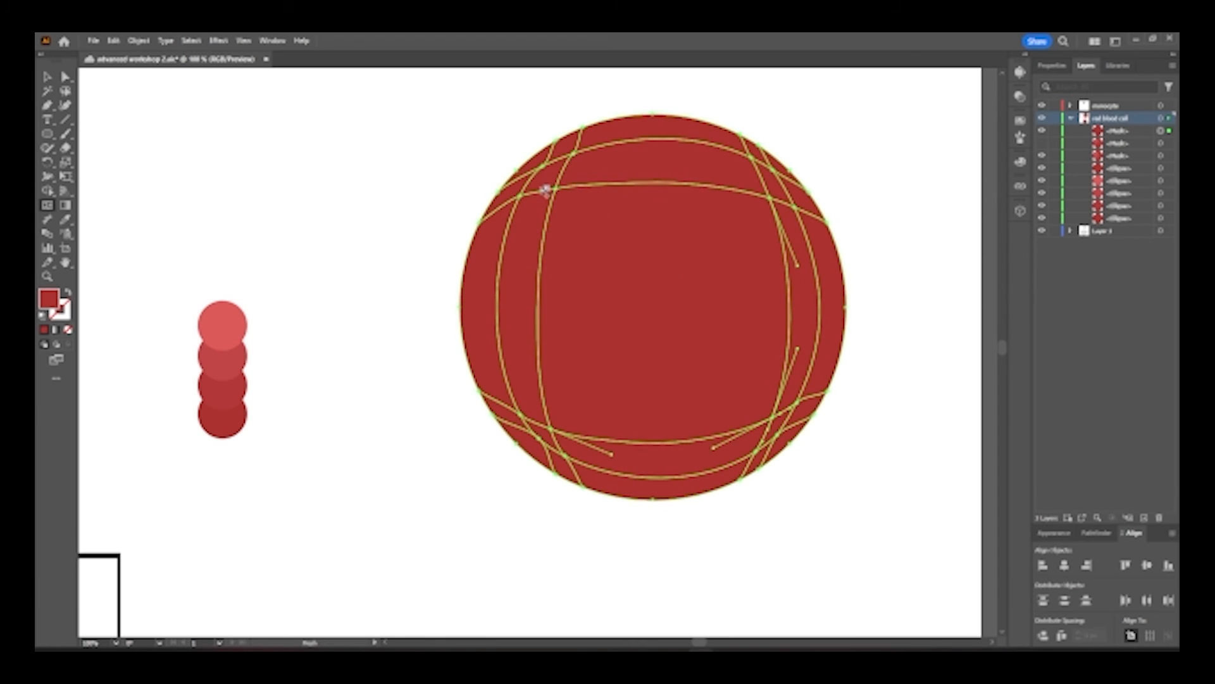
Reshape the upper mesh lines with their point handles so the inner line curves parallel to the circle's edge
key(a)
drag(557, 190, 611, 151)
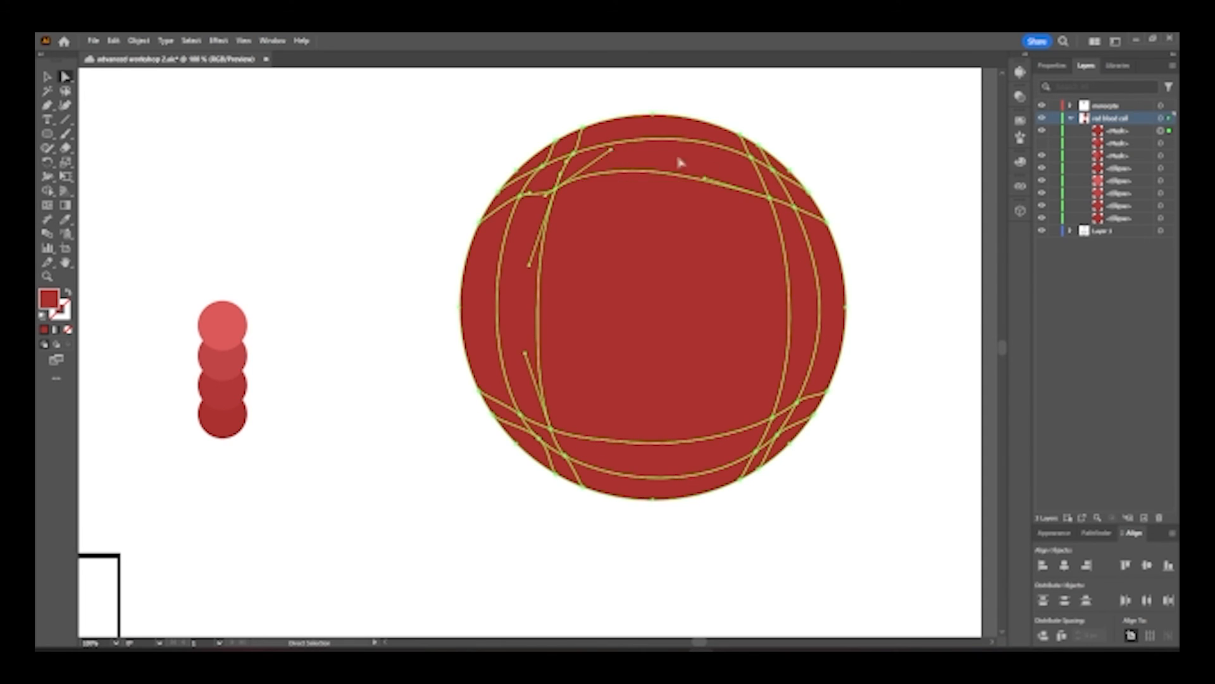
drag(704, 179, 720, 157)
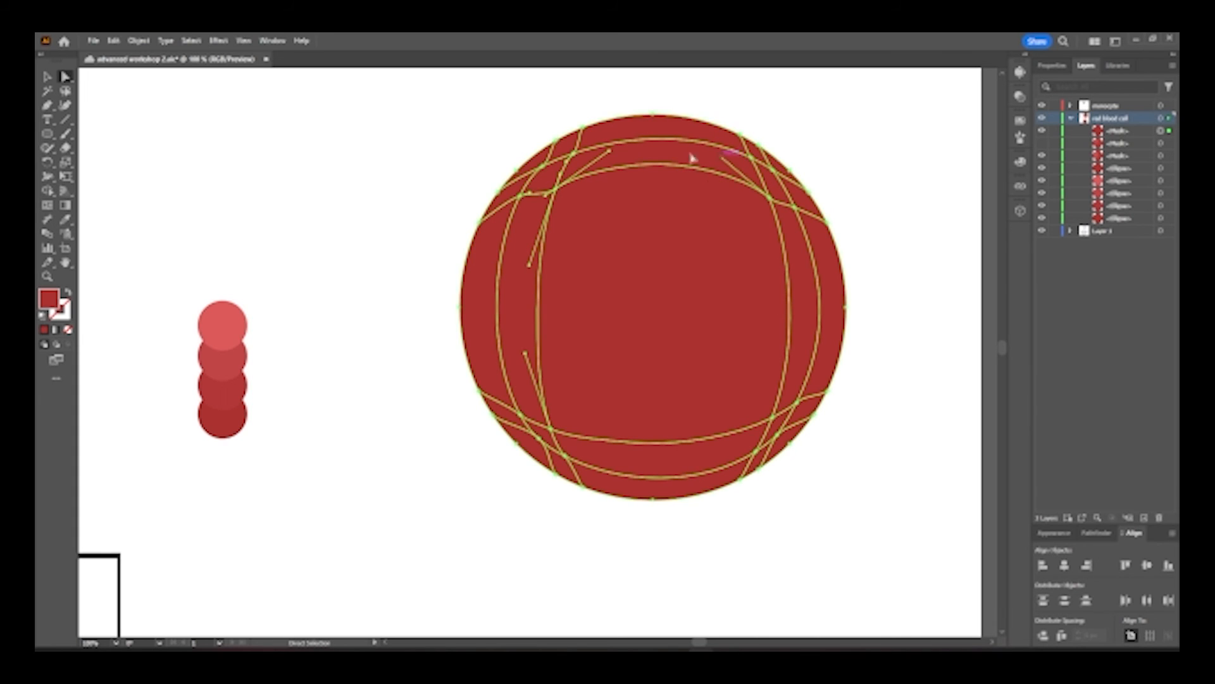
drag(574, 154, 613, 132)
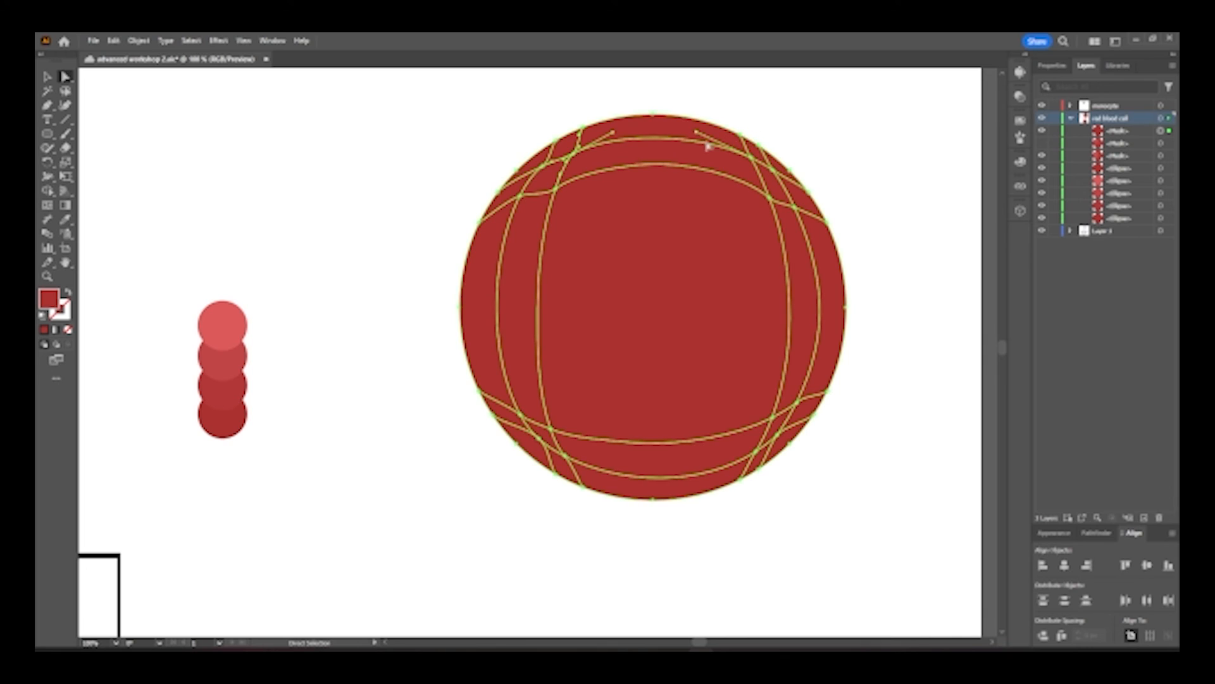
Bow the lower and left inner mesh lines outward to follow the circle's outline
click(551, 429)
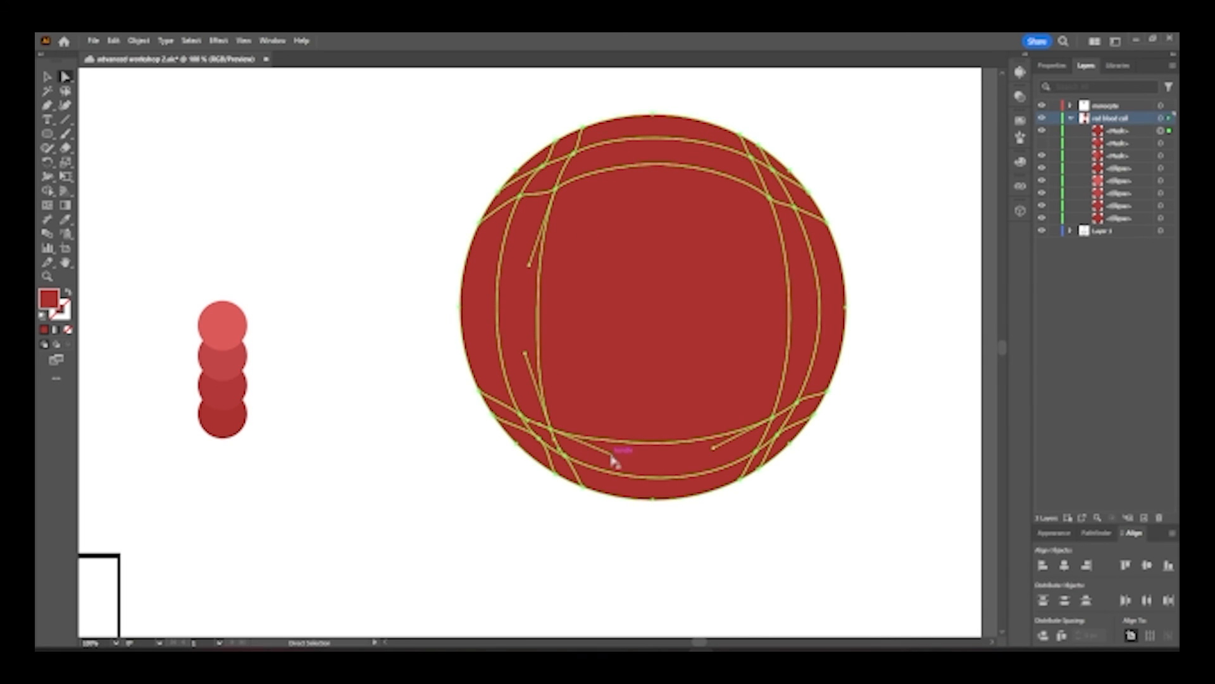
drag(611, 459, 611, 483)
drag(717, 447, 786, 420)
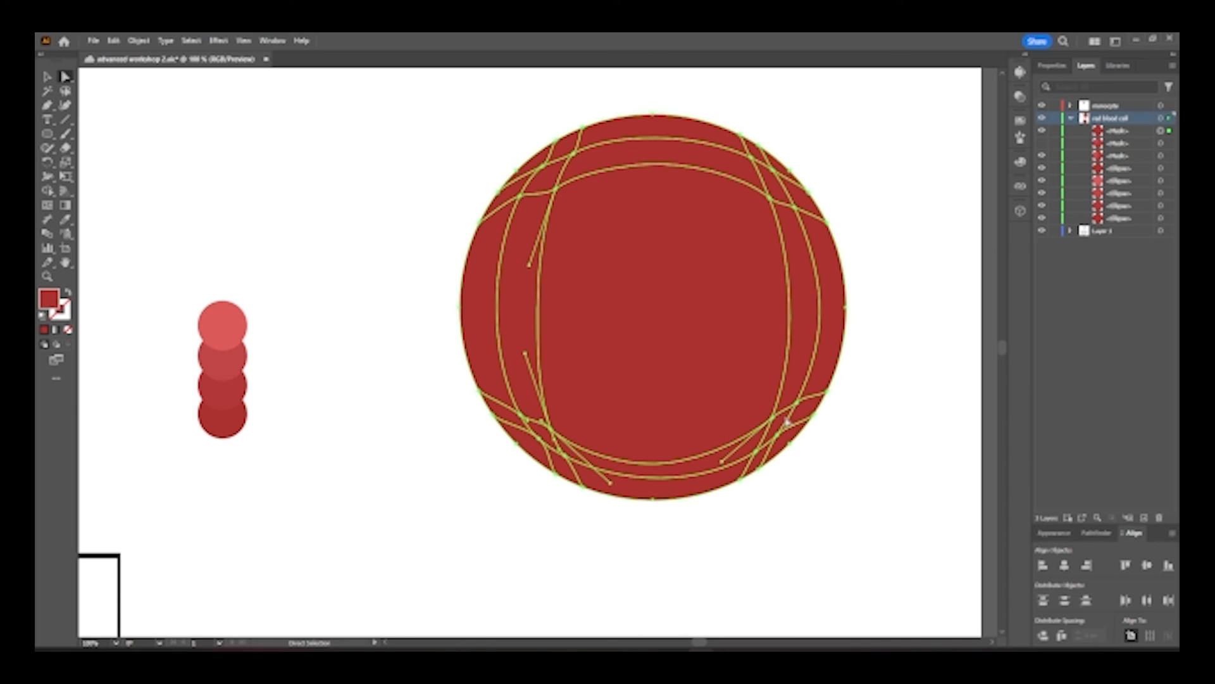
drag(530, 264, 498, 261)
drag(530, 352, 511, 380)
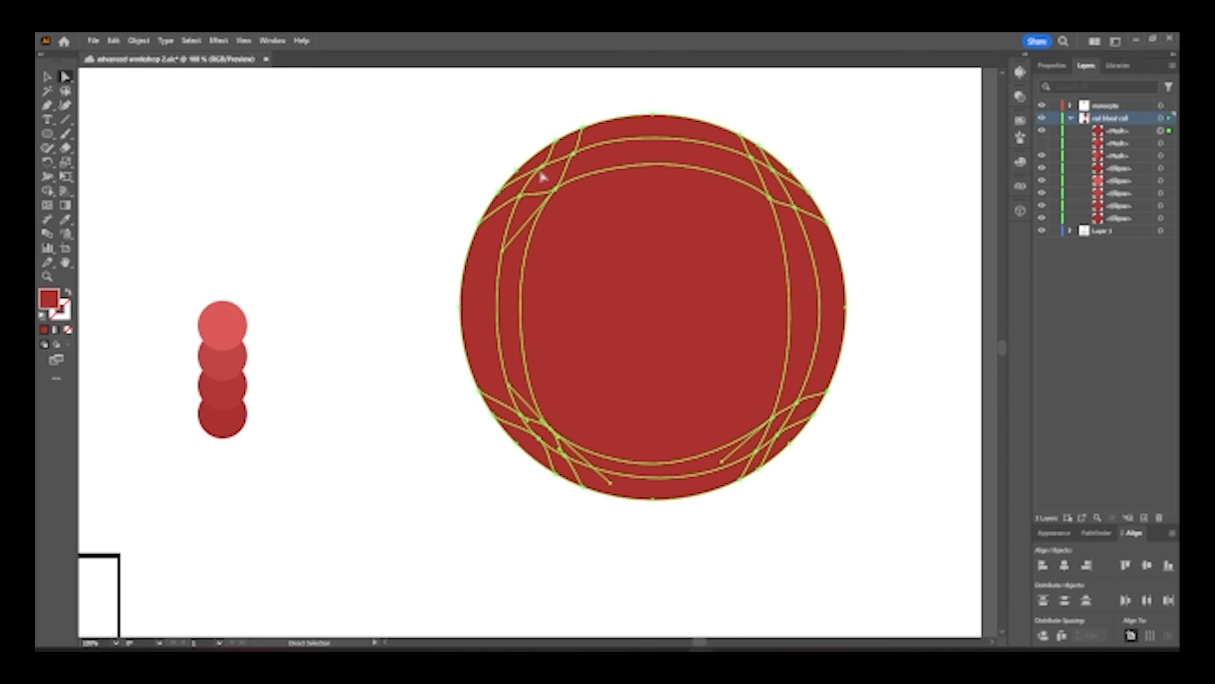
Select the mesh points around the outer ring of the circle and colour them with the second-darkest red swatch
drag(541, 175, 546, 173)
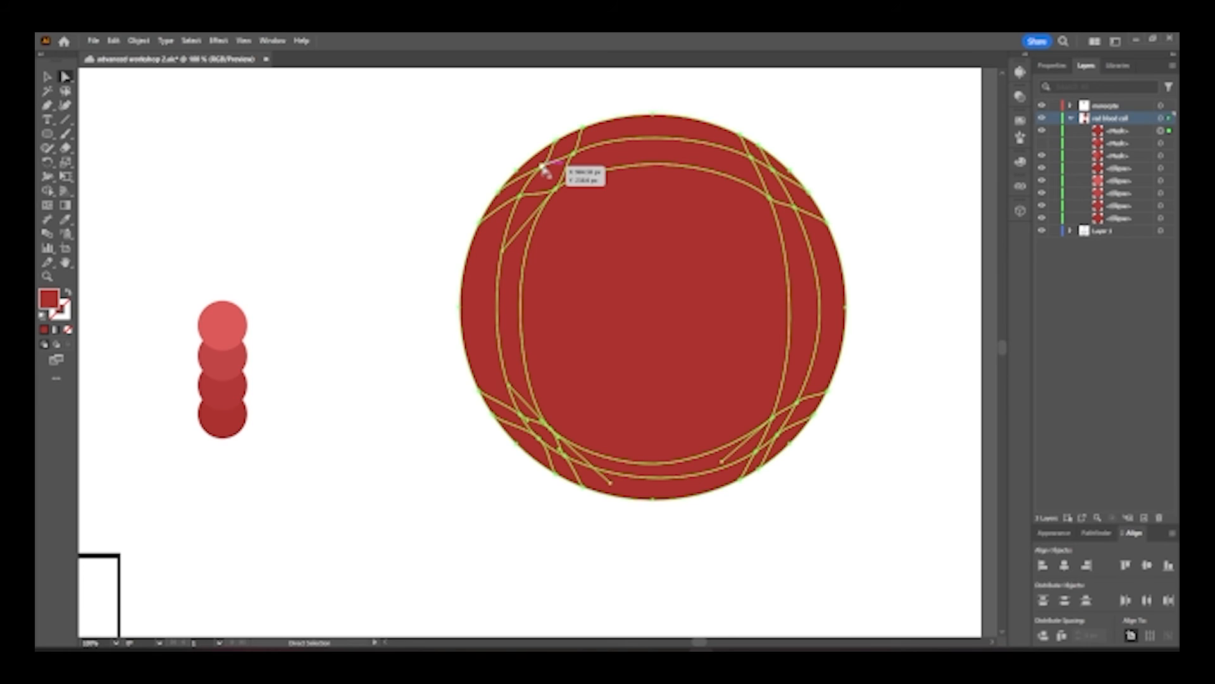
click(542, 167)
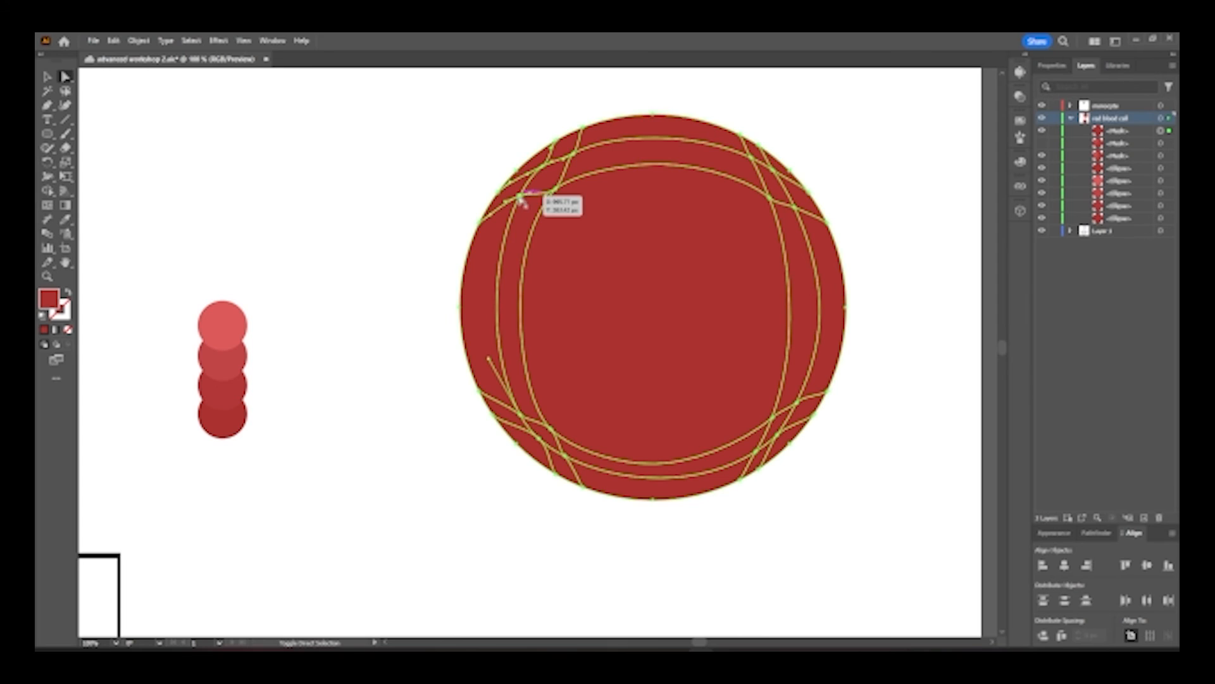
drag(520, 418, 567, 457)
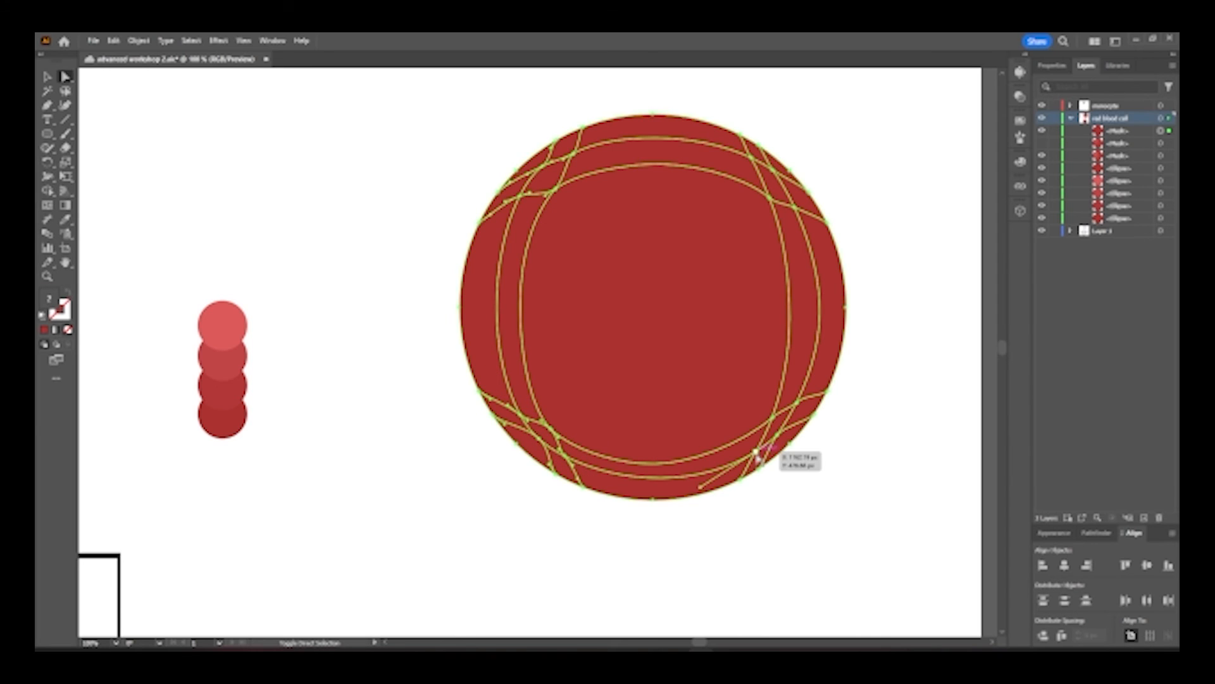
click(775, 212)
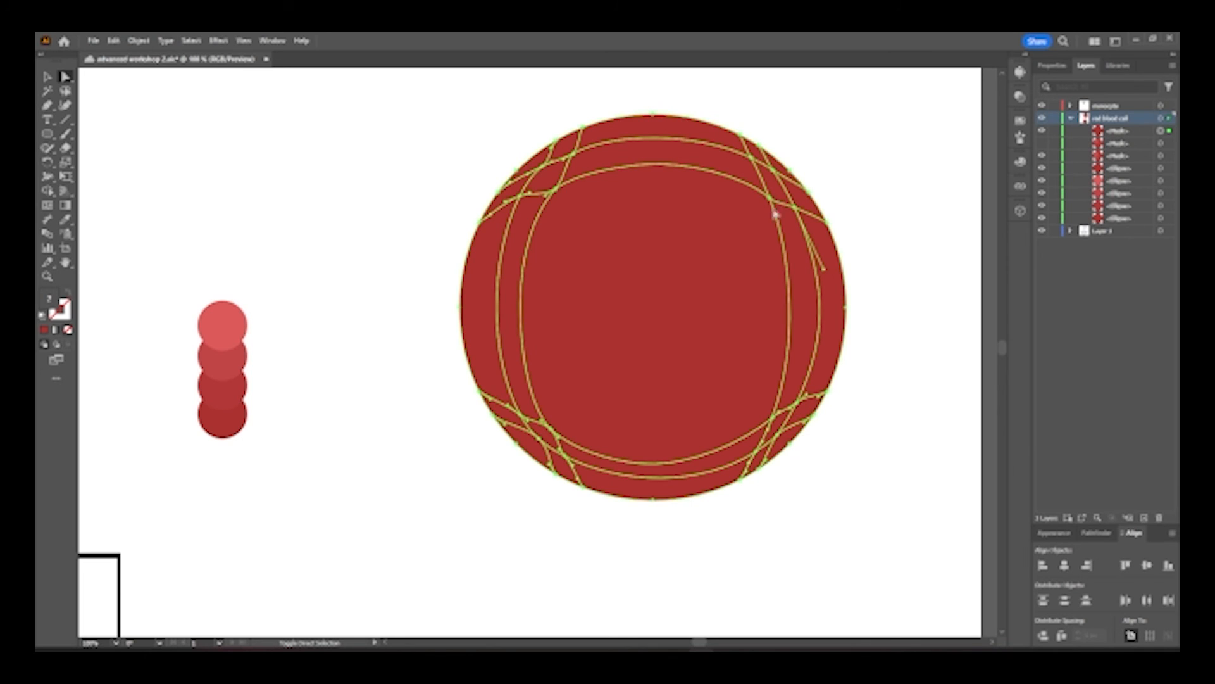
click(756, 157)
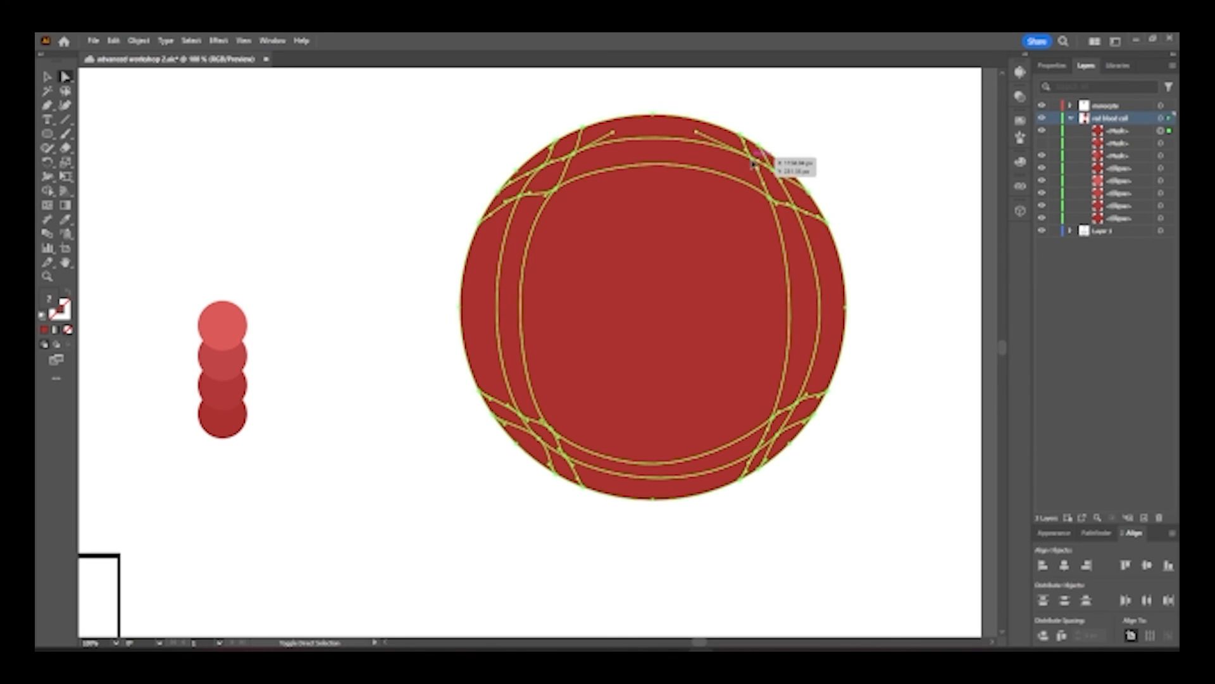
shift+click(573, 156)
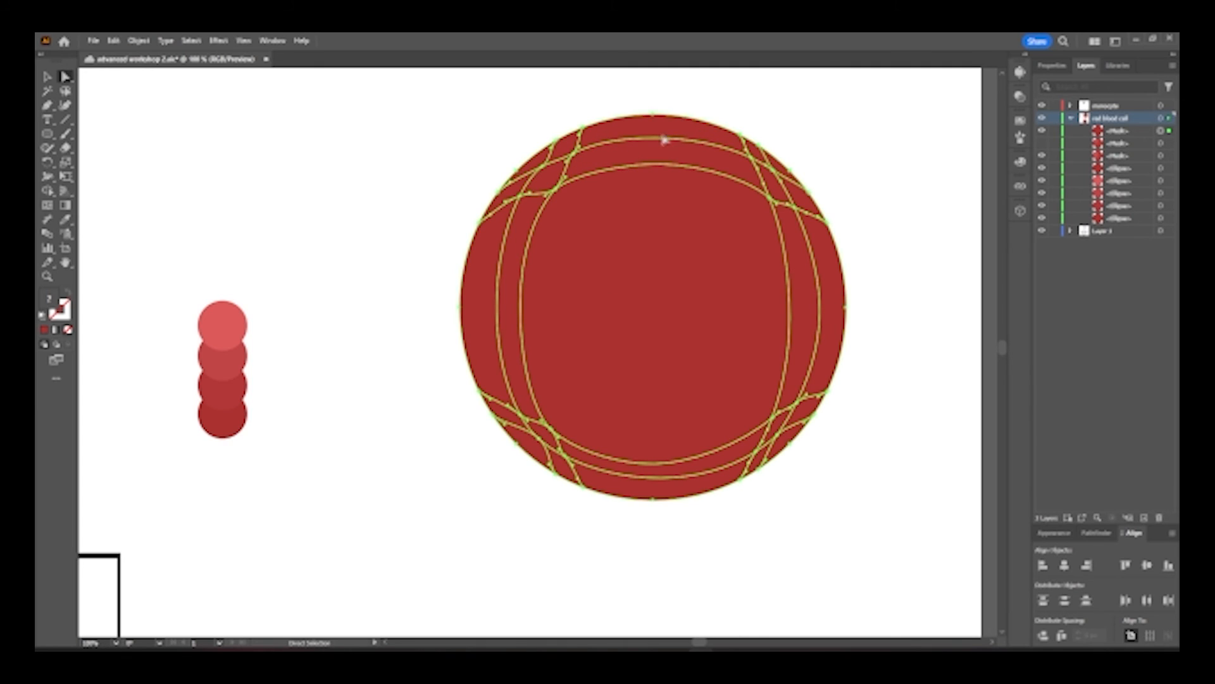
key(i)
click(241, 387)
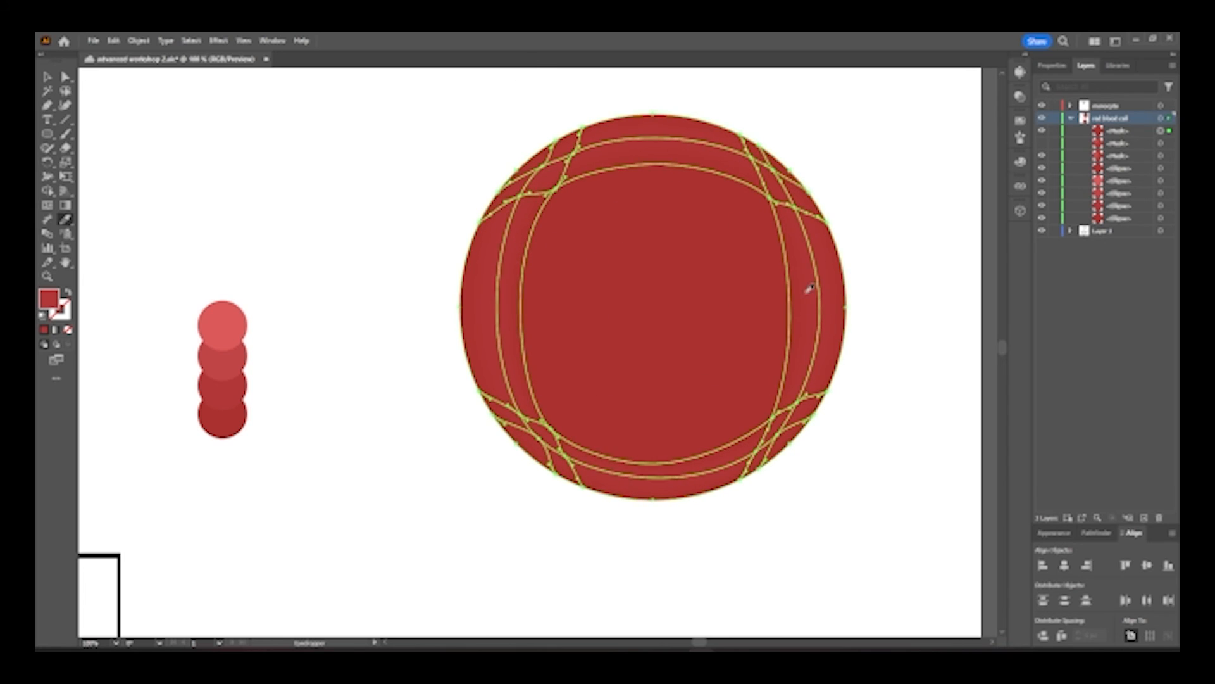
key(a)
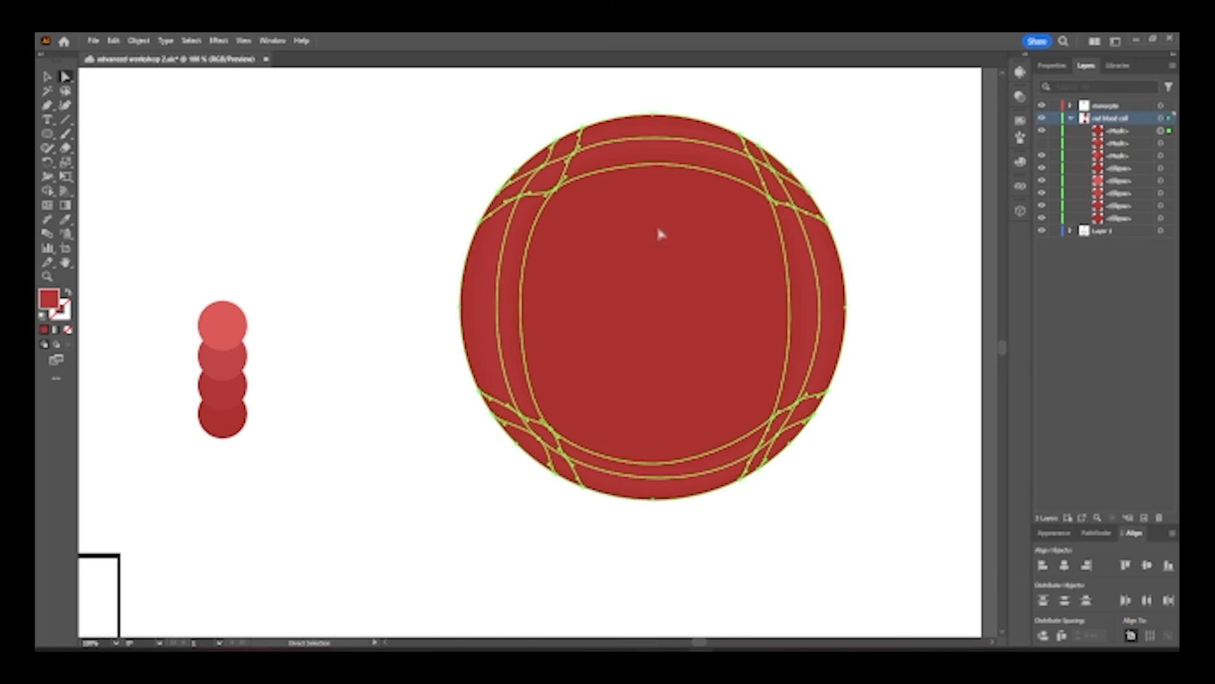
Colour the upper-left innermost mesh point with the second-lightest red swatch and the lower-left one with the lightest red
click(555, 188)
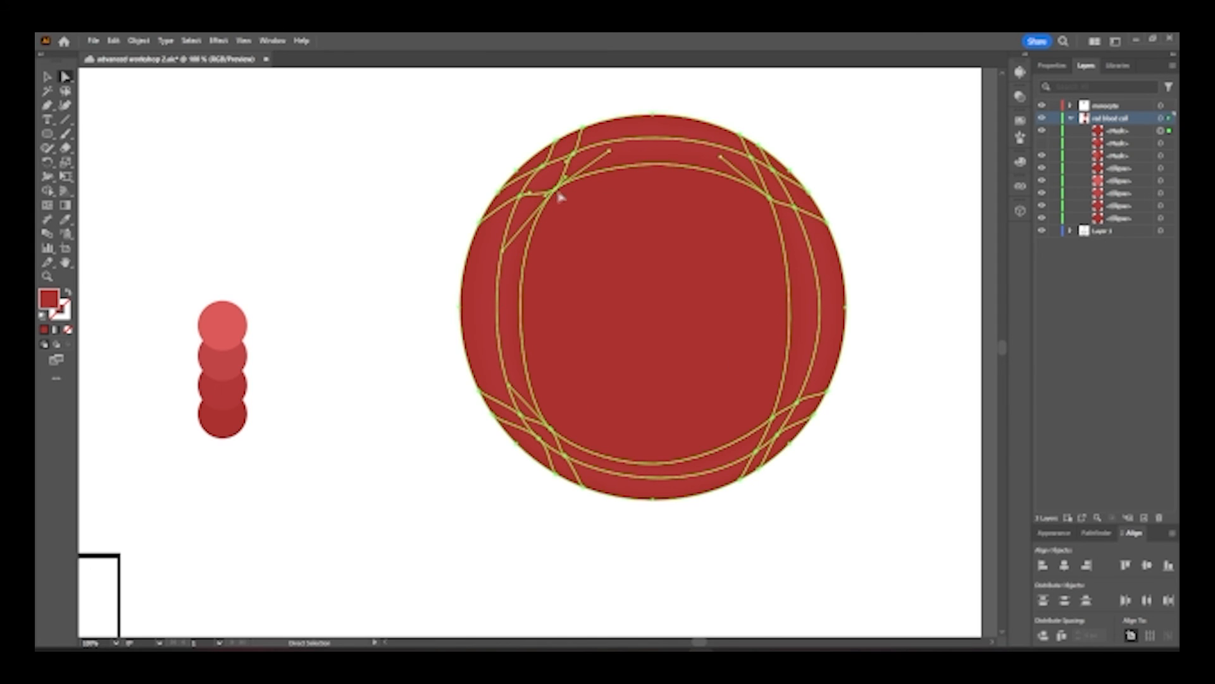
key(ctrl+s)
key(i)
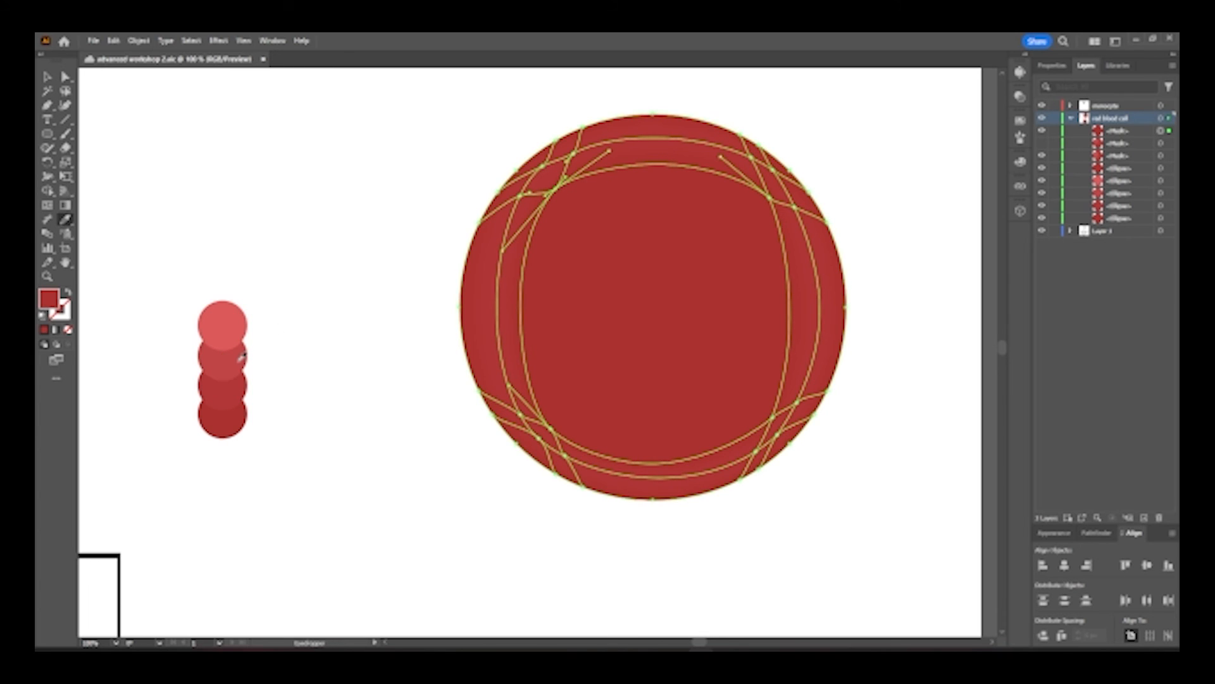
click(241, 359)
key(a)
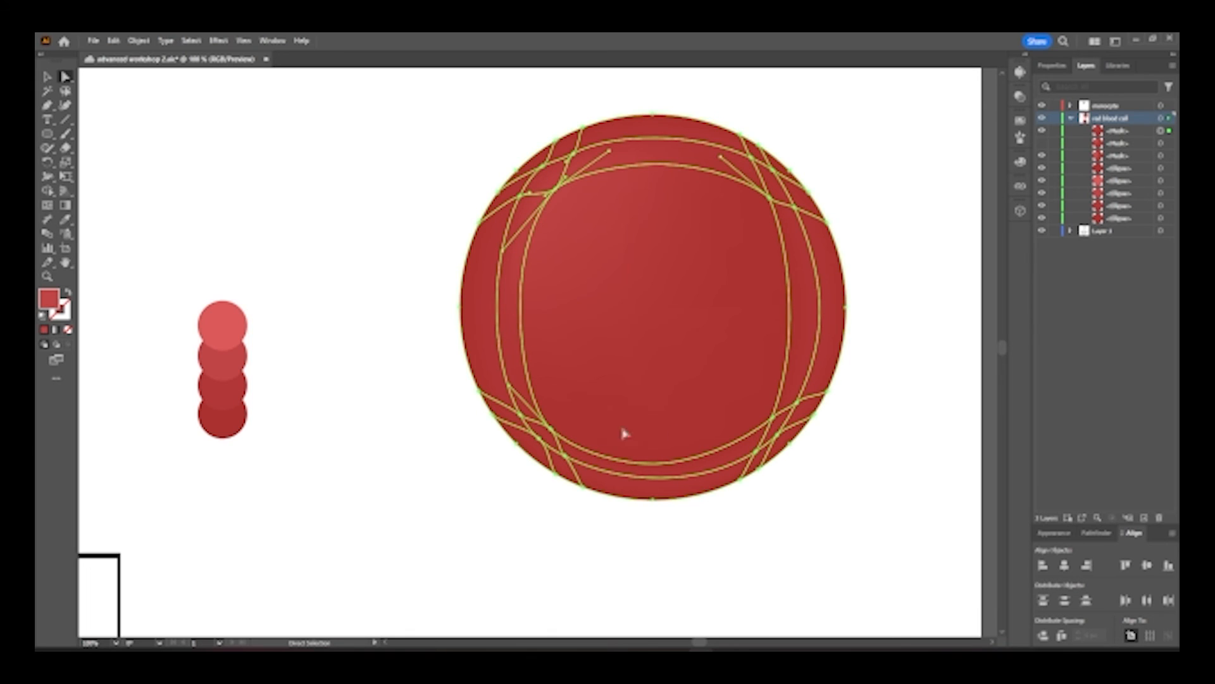
click(552, 432)
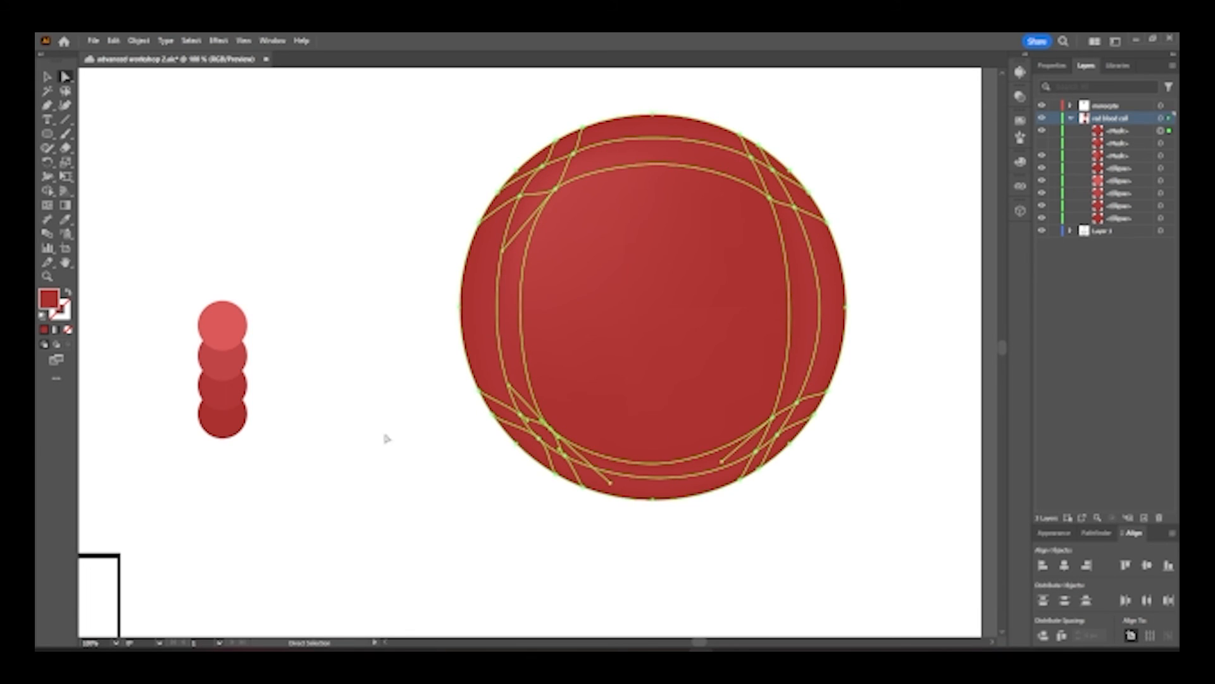
key(i)
click(237, 313)
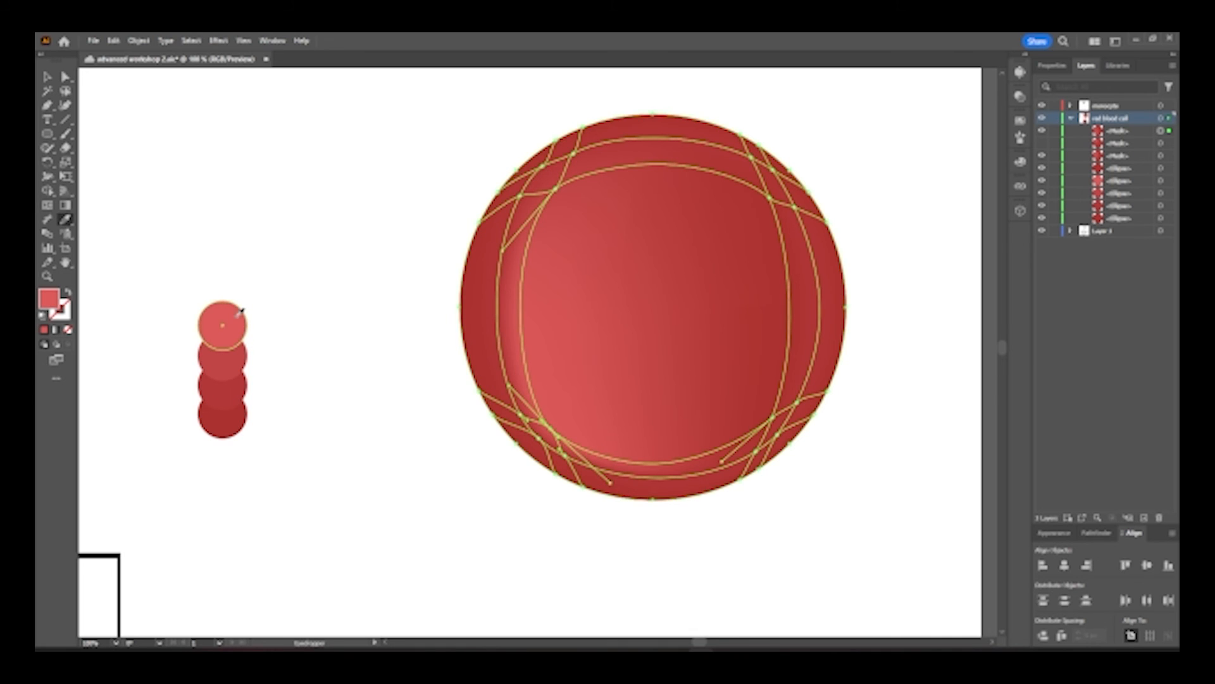
key(a)
Colour the lower-right innermost mesh point with the darkest red swatch and the upper-right one with the second-lightest red
click(776, 422)
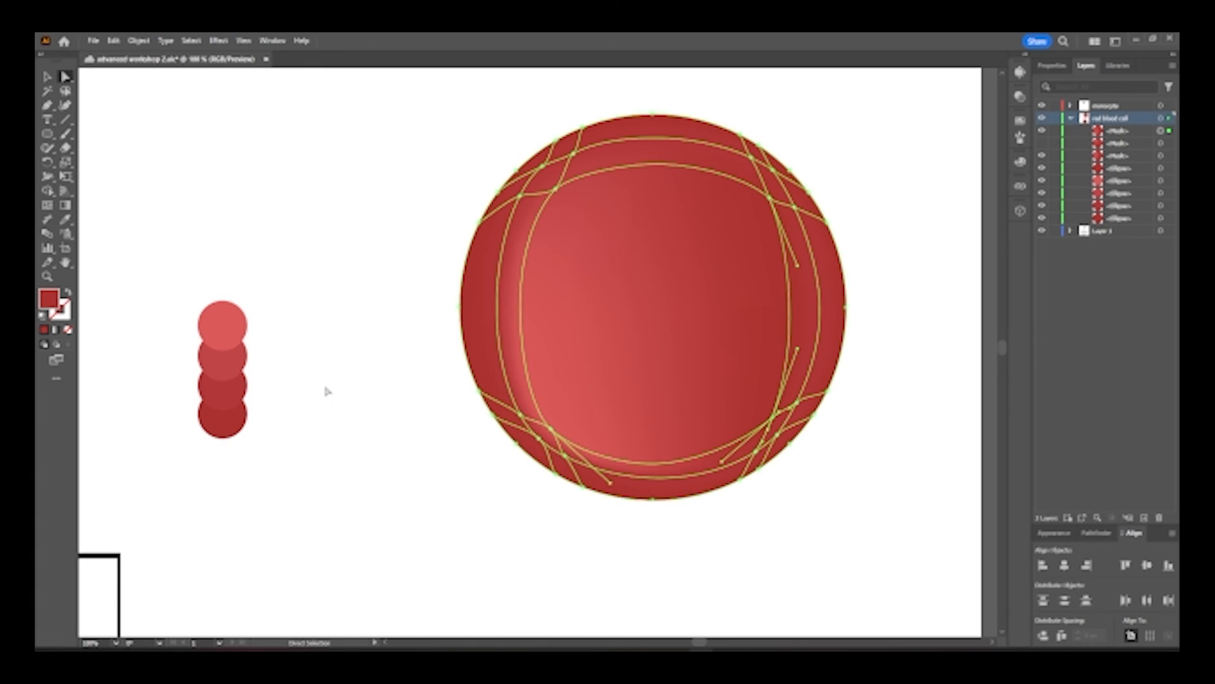
key(i)
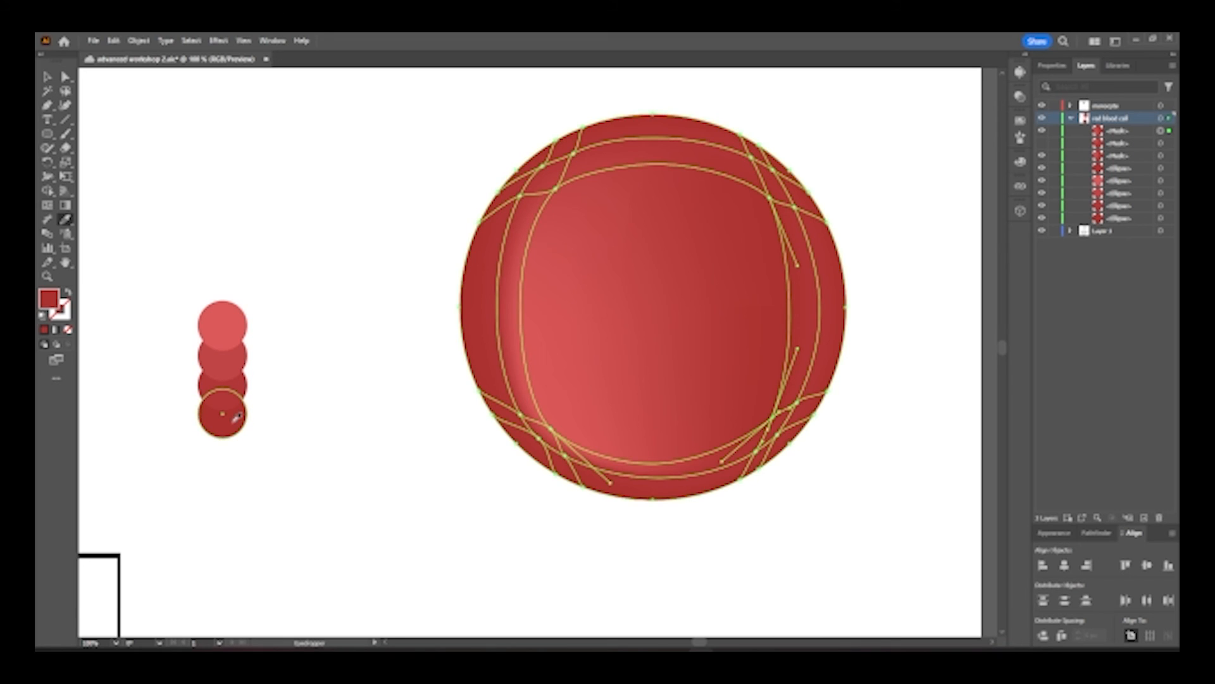
key(a)
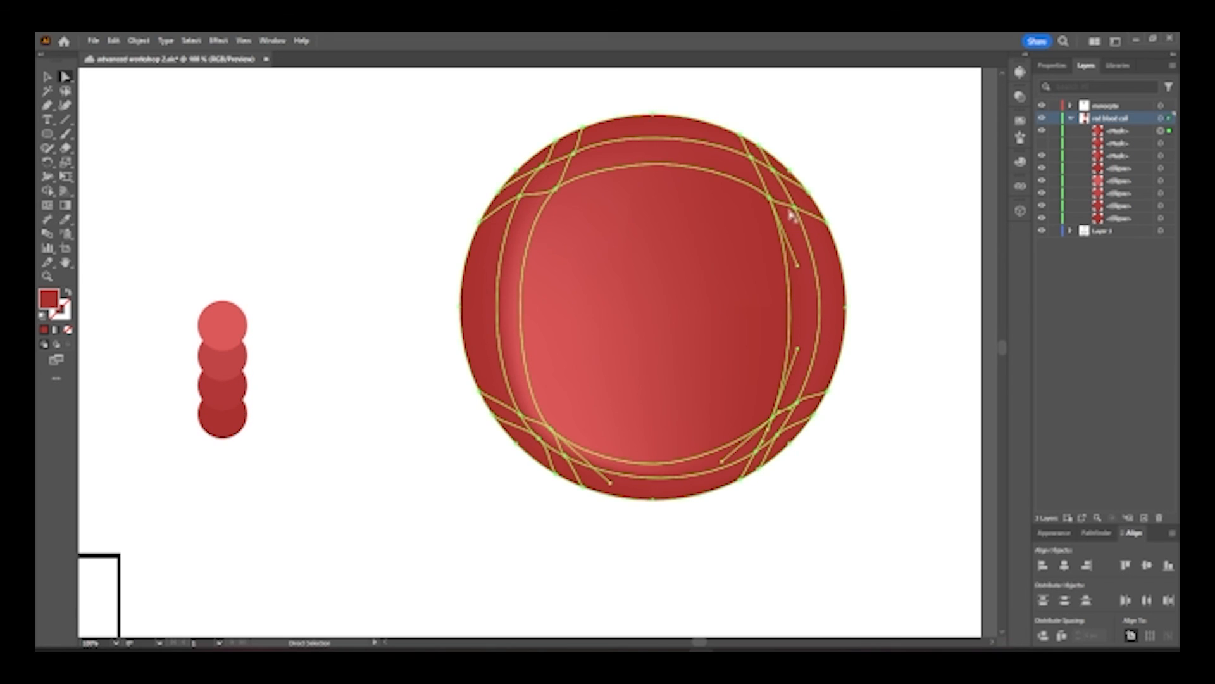
click(767, 206)
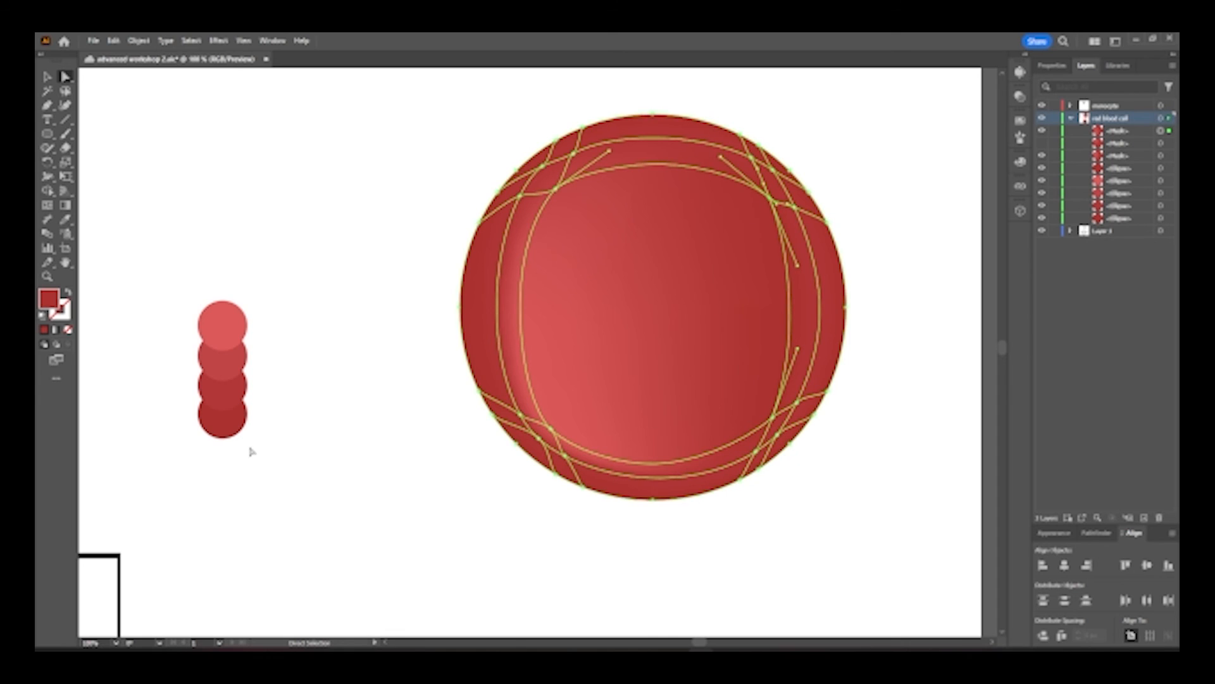
key(i)
click(234, 354)
key(v)
click(374, 233)
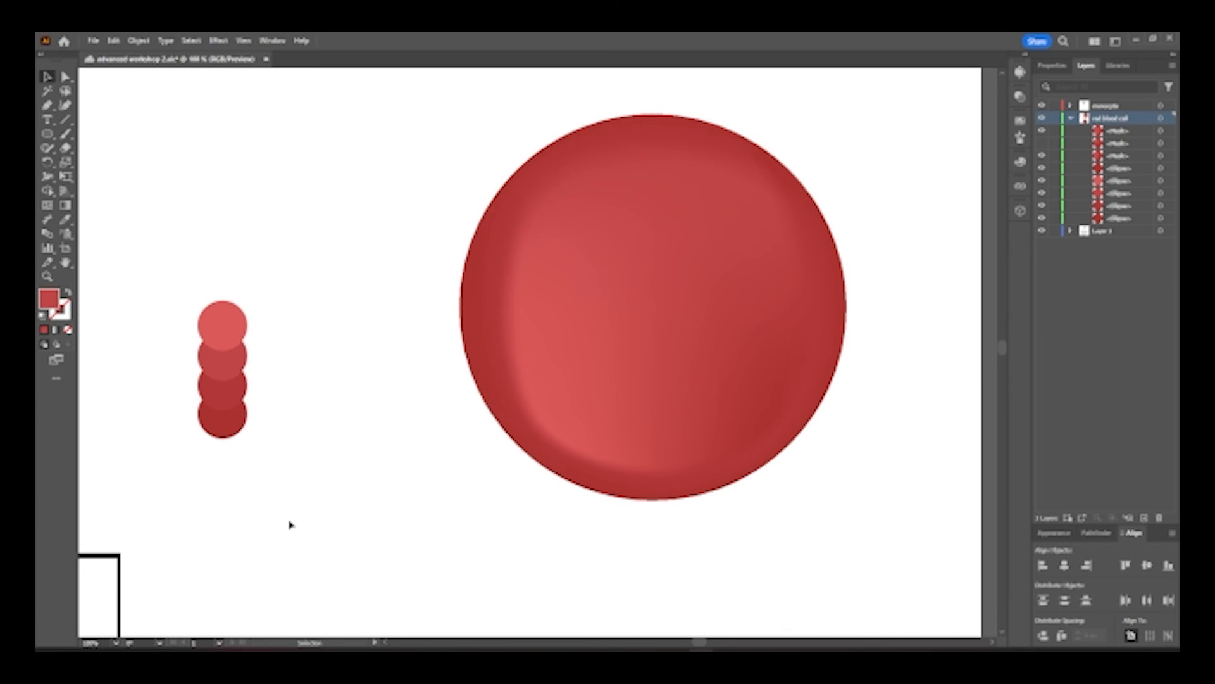
Shift the lower-left, lower-right and upper-left innermost mesh points of the large red cell slightly towards its centre
key(ctrl+minus)
key(ctrl+minus)
key(ctrl+minus)
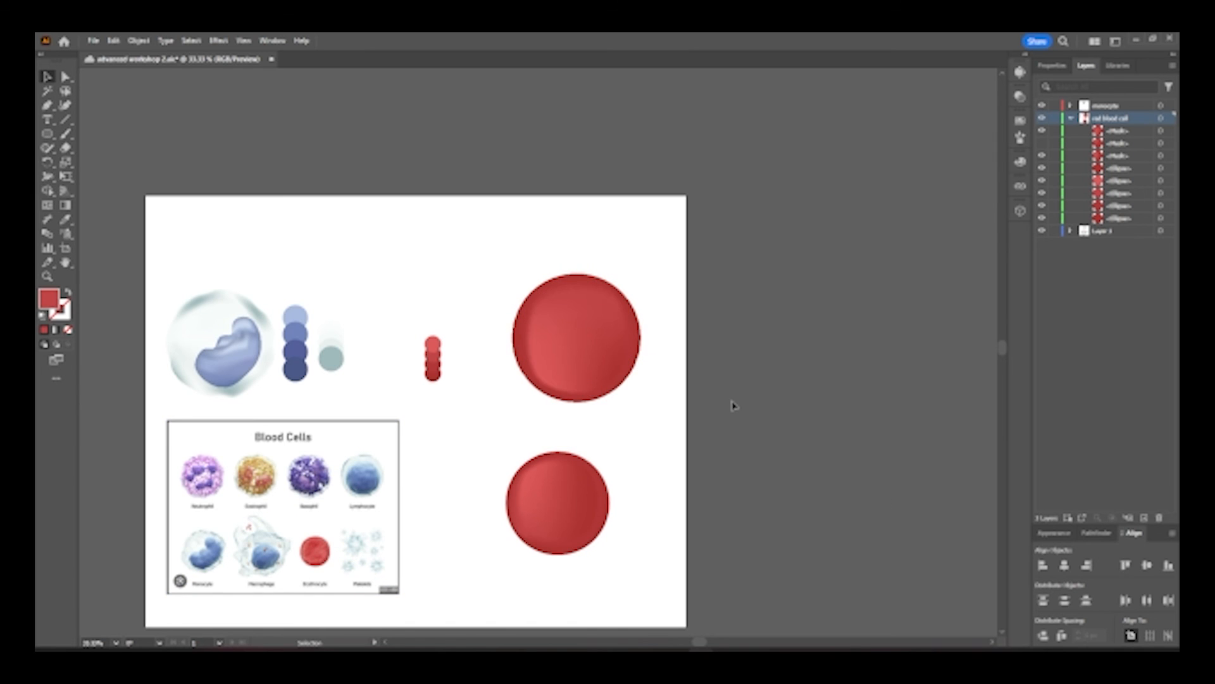
key(ctrl+plus)
key(ctrl+plus)
click(579, 438)
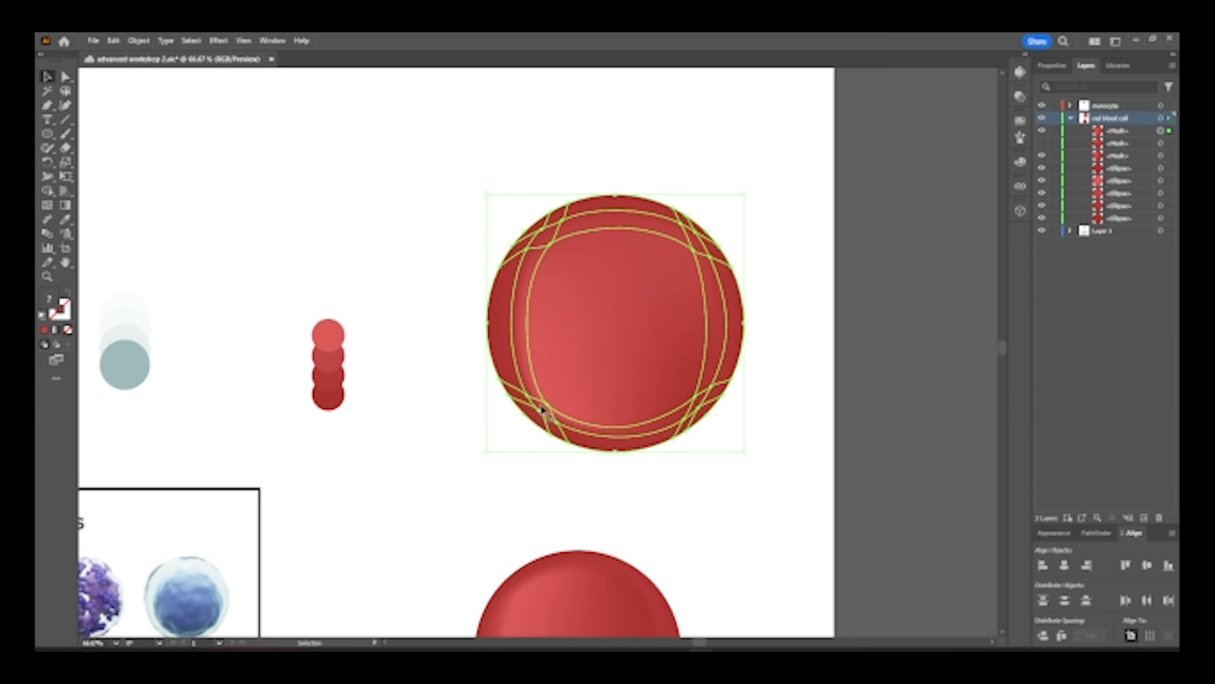
key(a)
drag(549, 408, 554, 400)
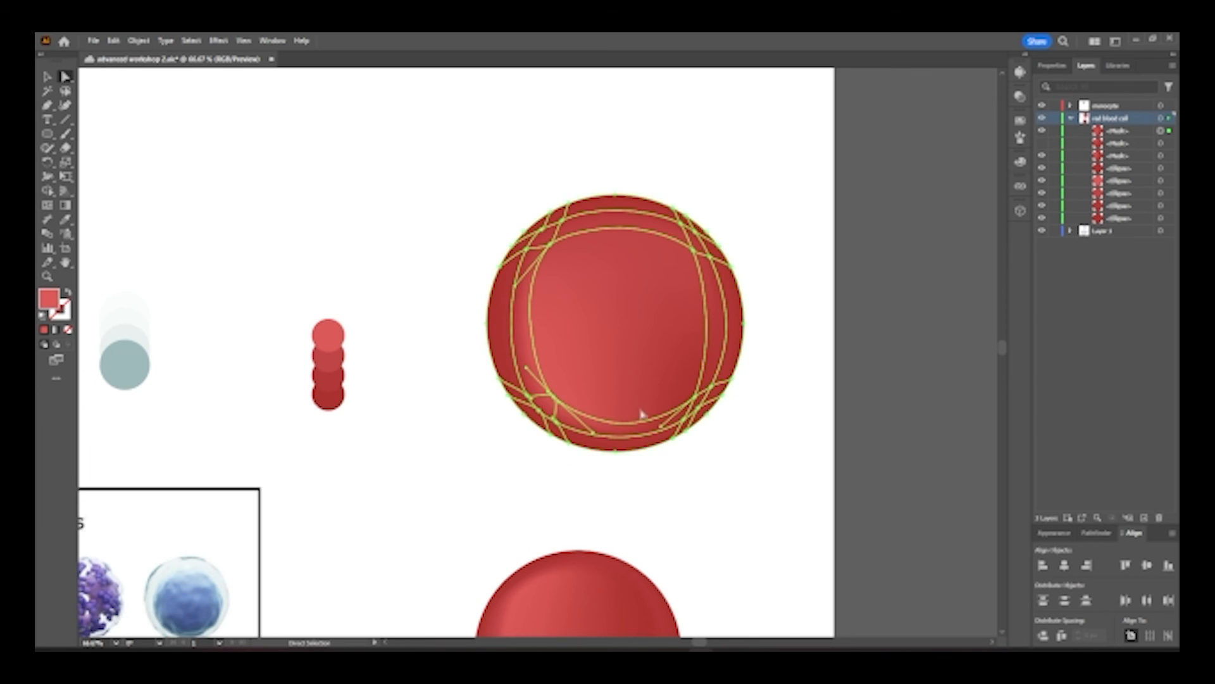
drag(695, 399, 694, 394)
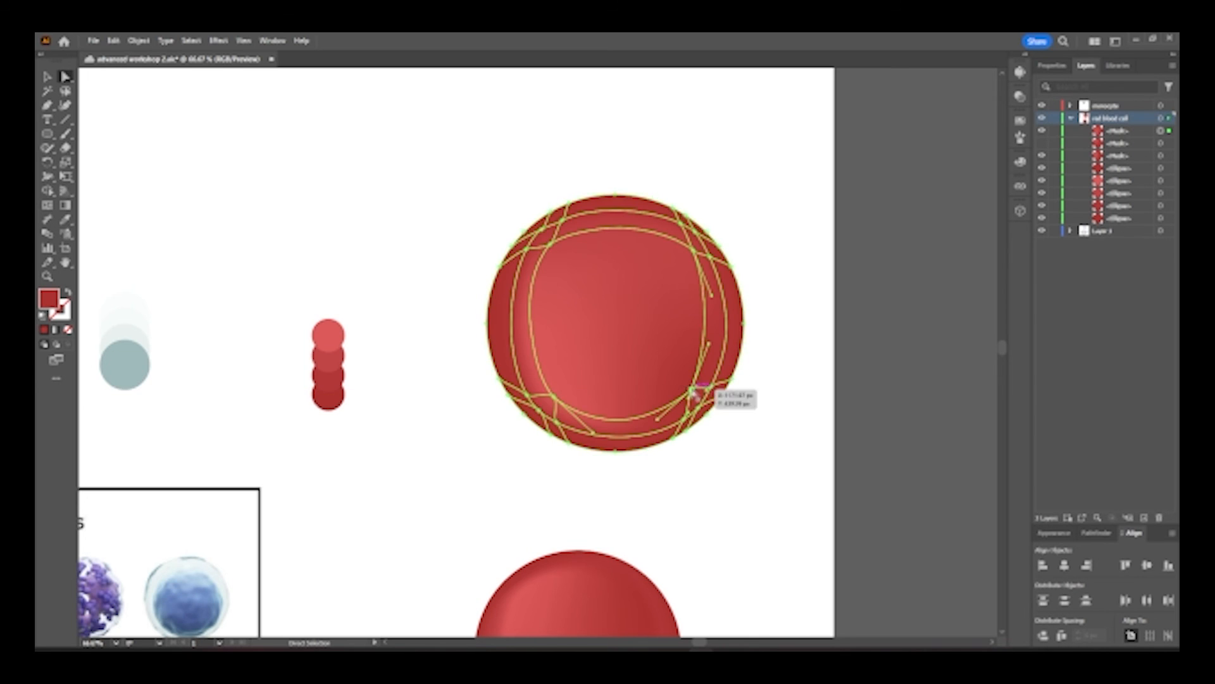
click(550, 246)
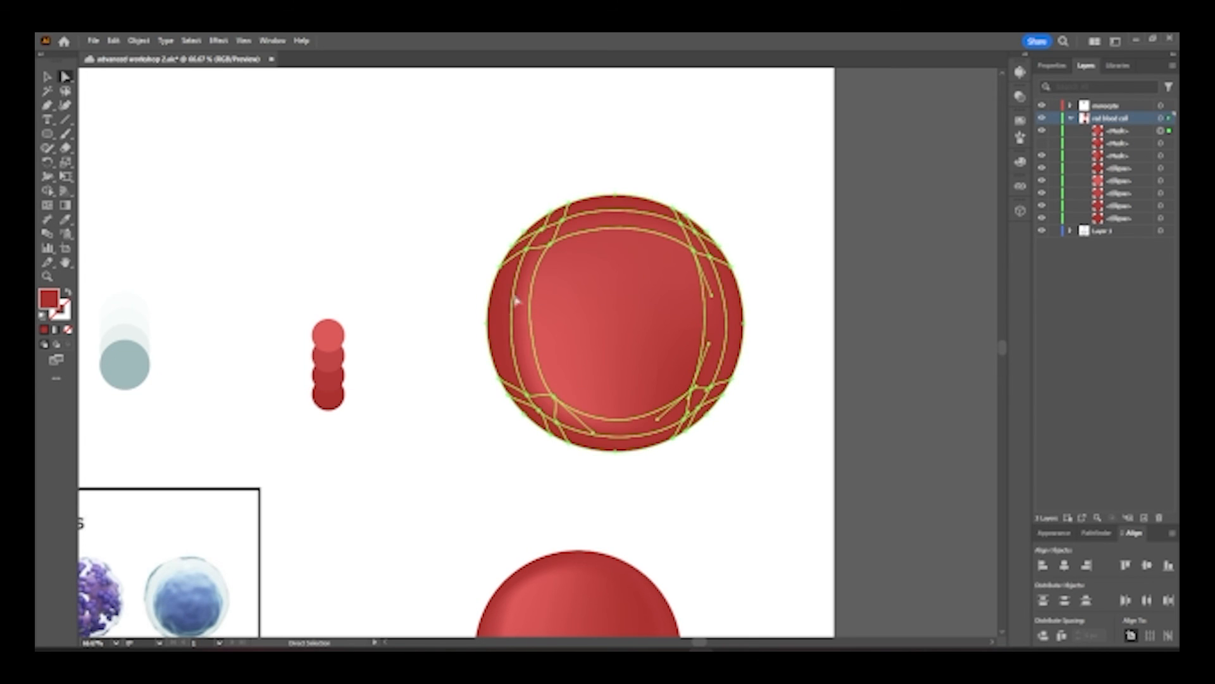
drag(551, 249, 552, 245)
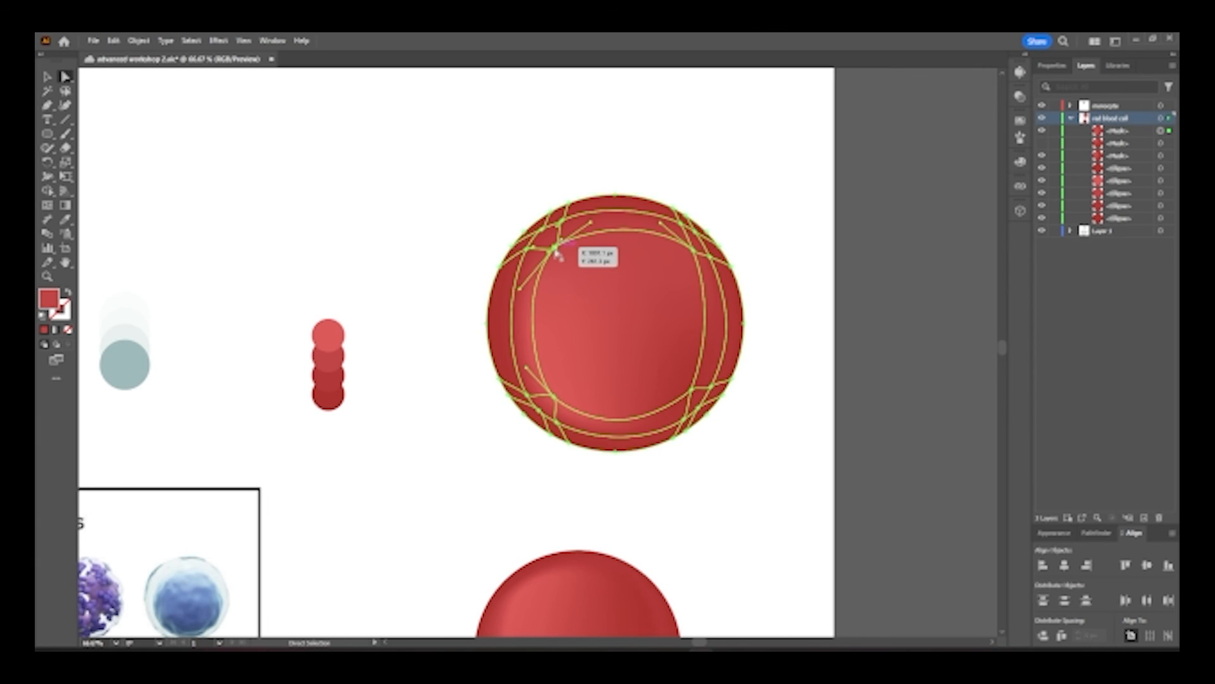
click(449, 236)
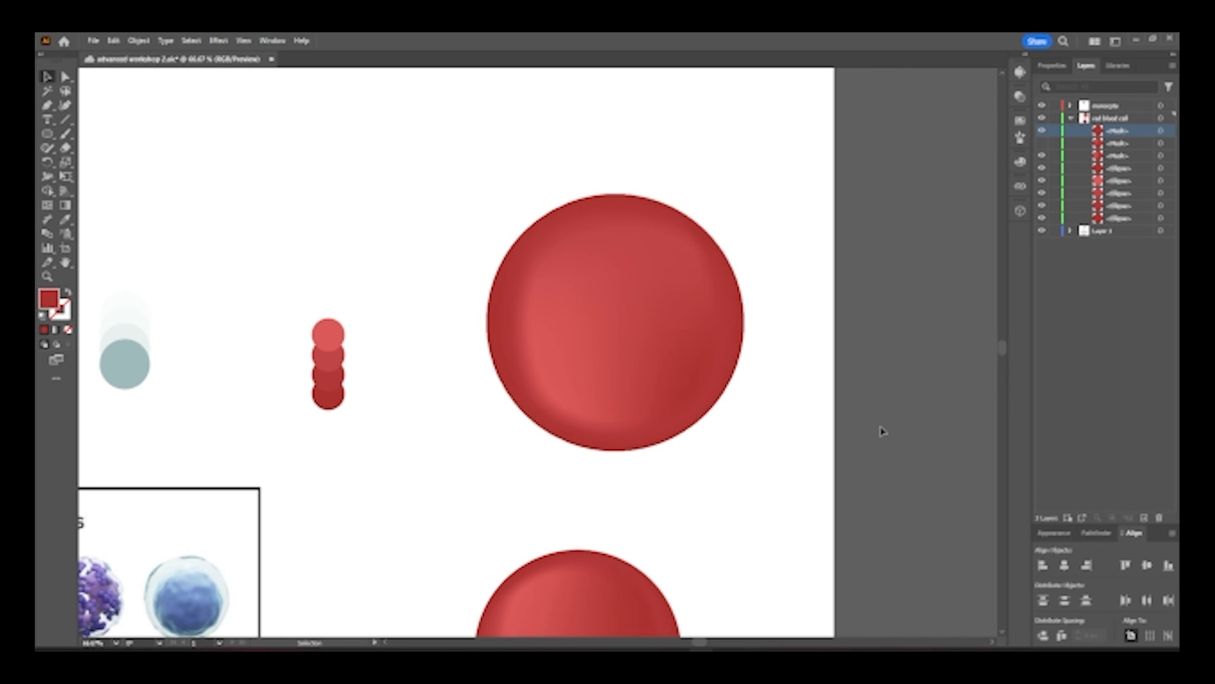
Draw an unfilled circle with a light blue stroke, about 325 px across, and position it over the large red cell
key(l)
click(1020, 121)
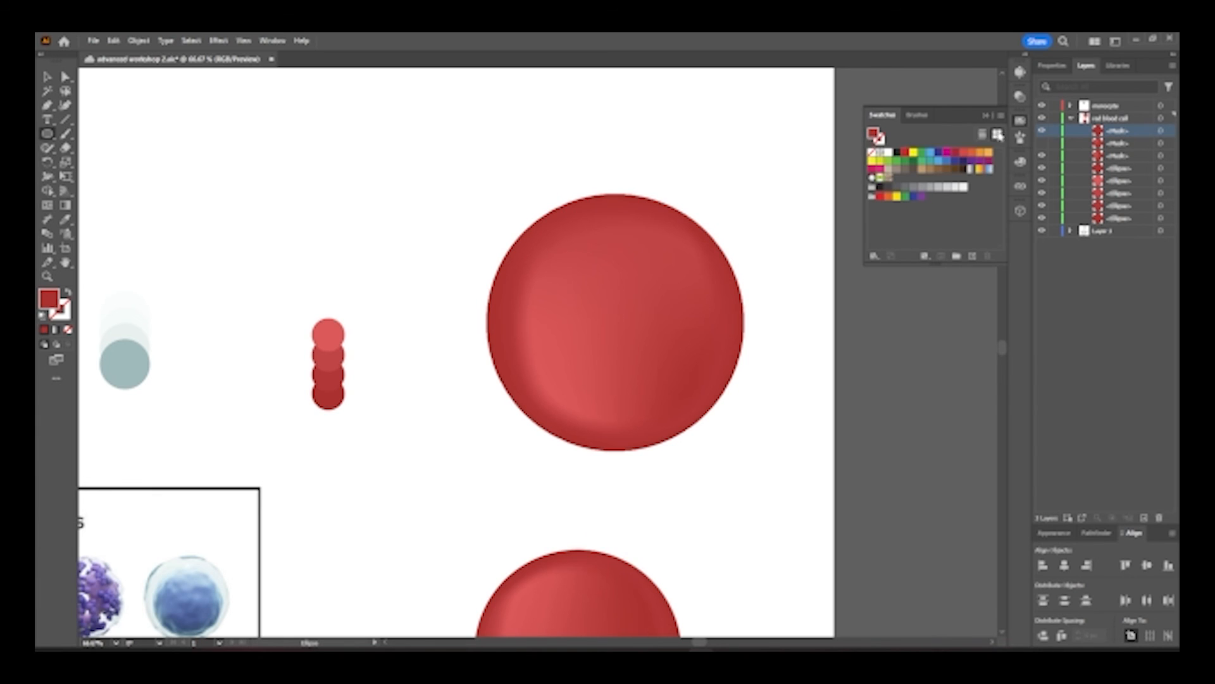
click(879, 140)
click(873, 133)
click(871, 152)
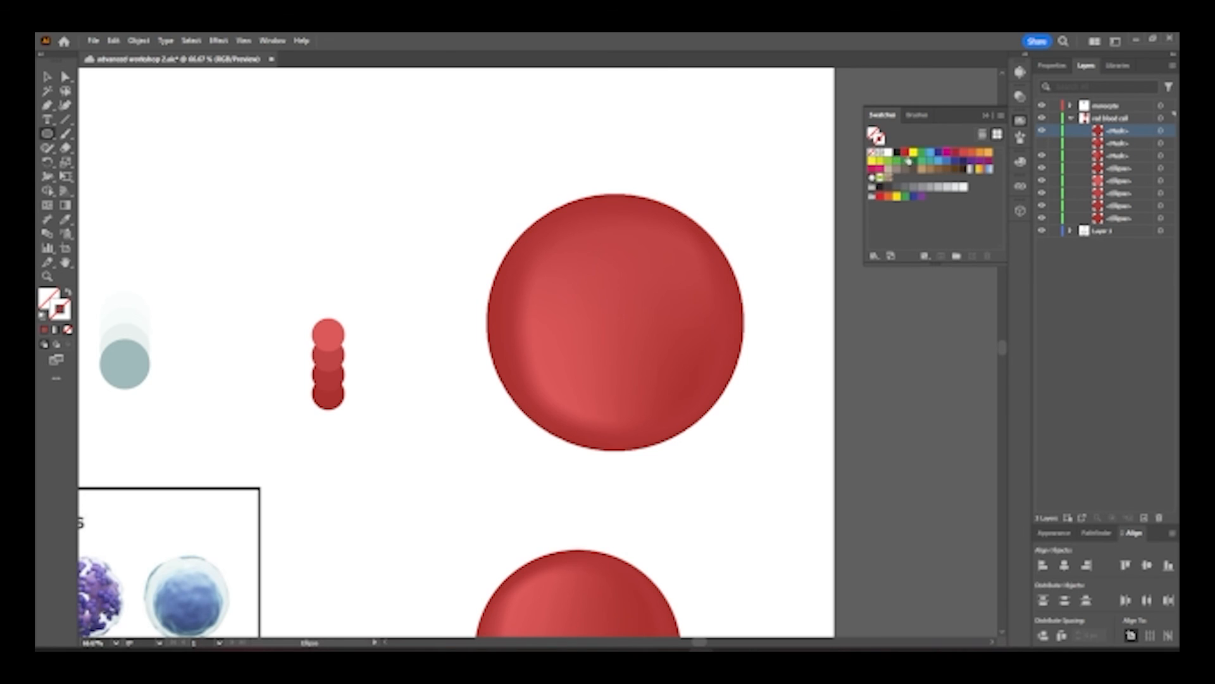
click(929, 154)
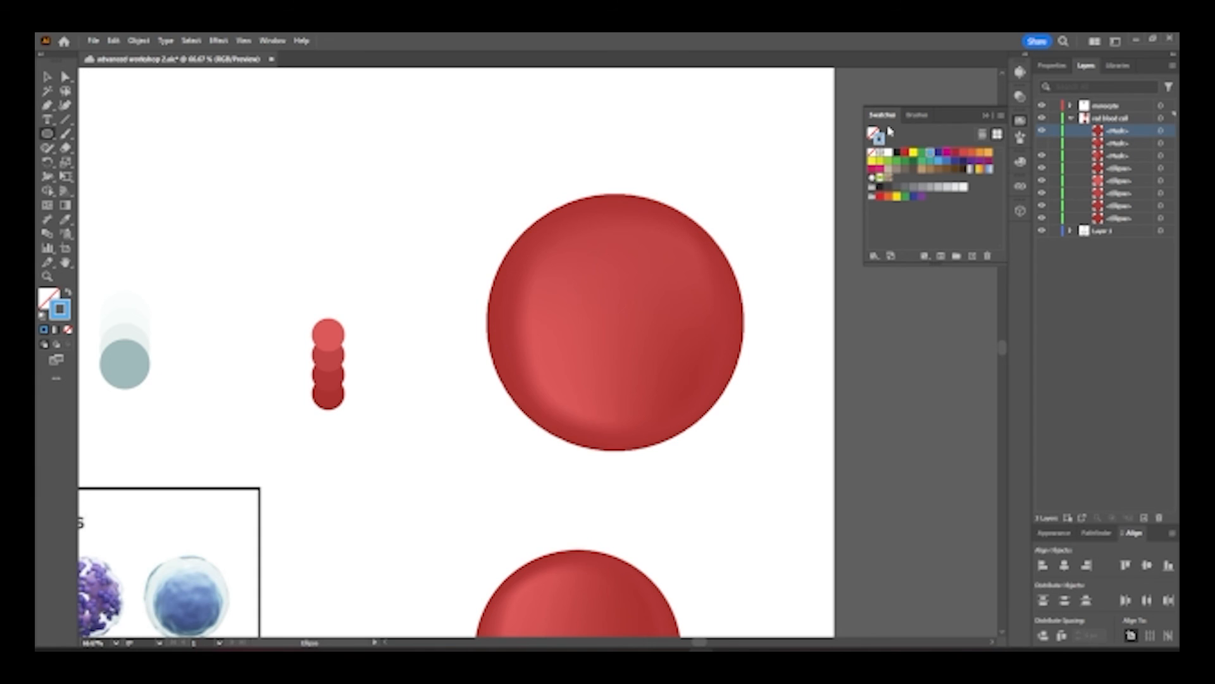
click(985, 115)
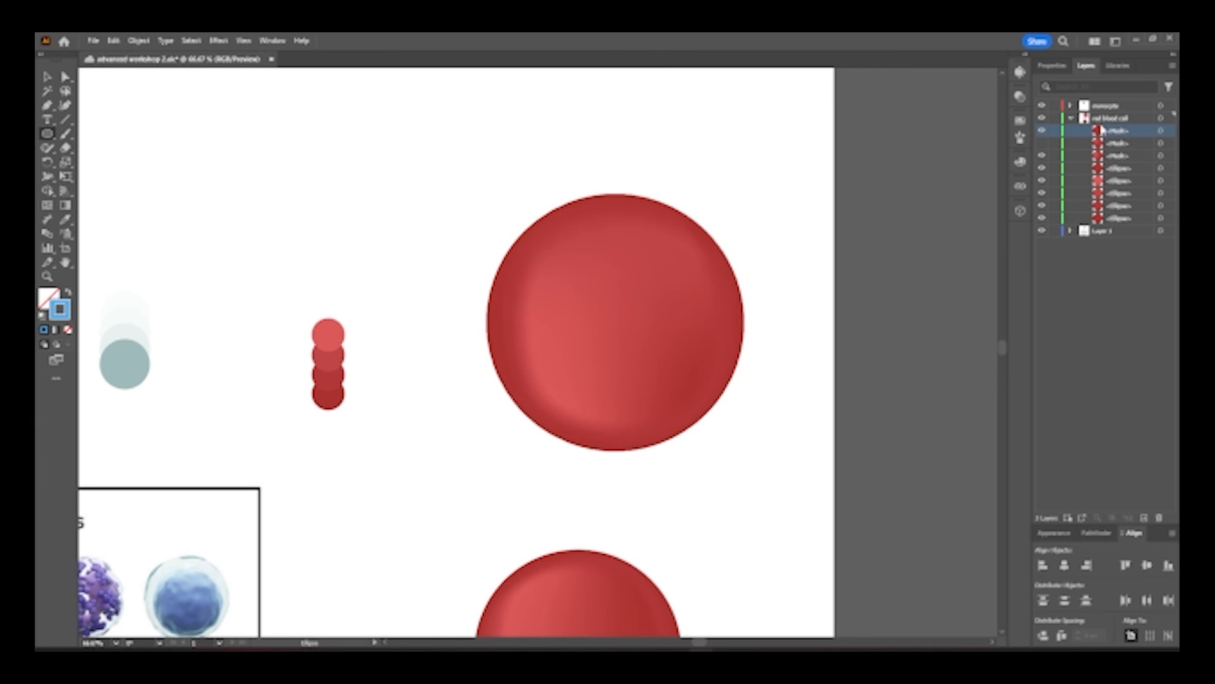
drag(501, 219, 762, 448)
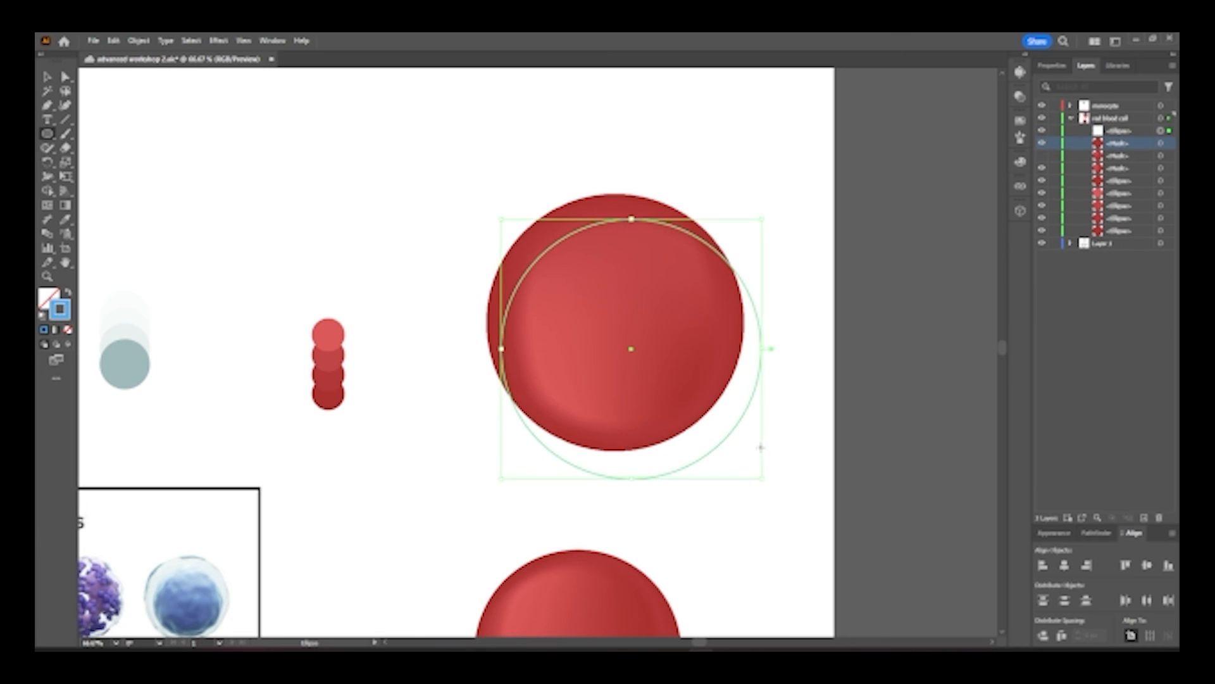
key(v)
drag(759, 324, 746, 298)
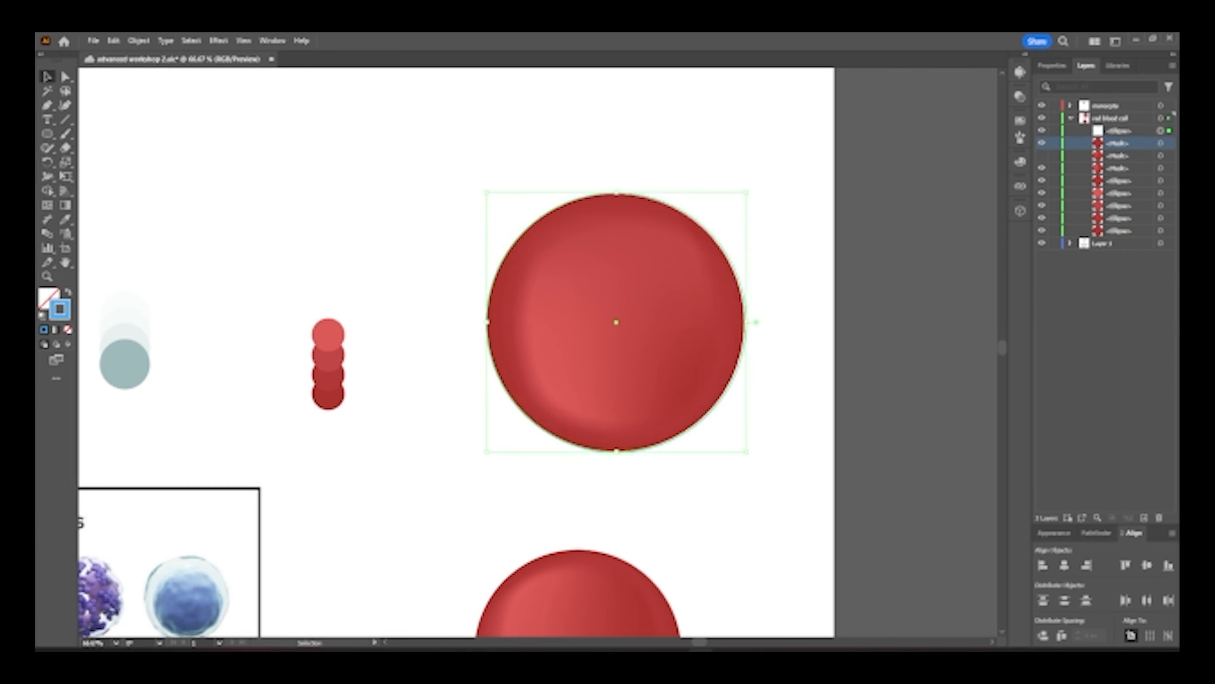
Resize the blue circle to the dimensions of the large red mesh and nudge it into line with the cell's edge
click(1170, 145)
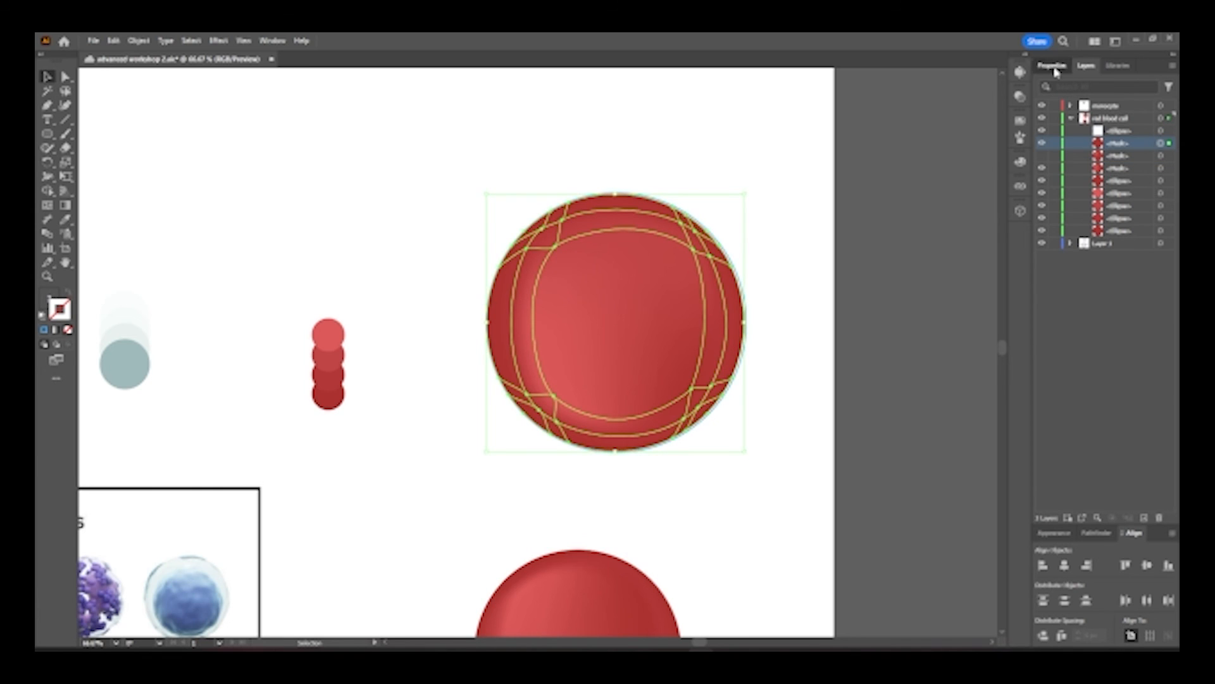
click(1054, 68)
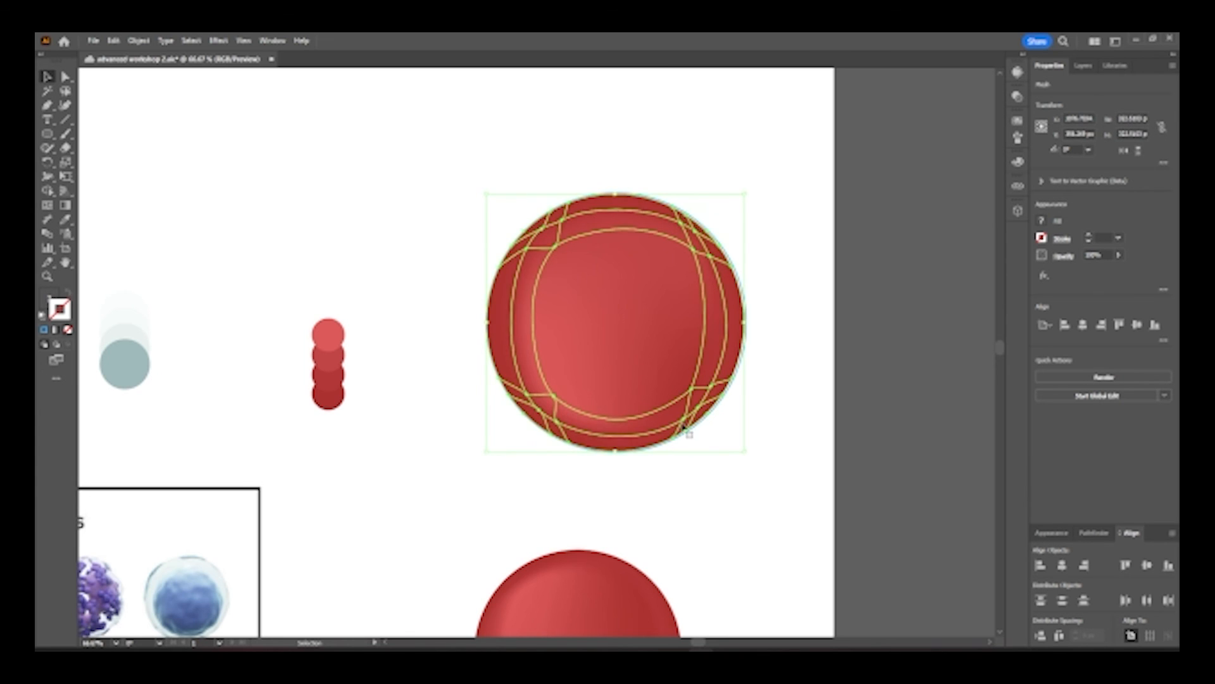
click(1084, 65)
click(1169, 131)
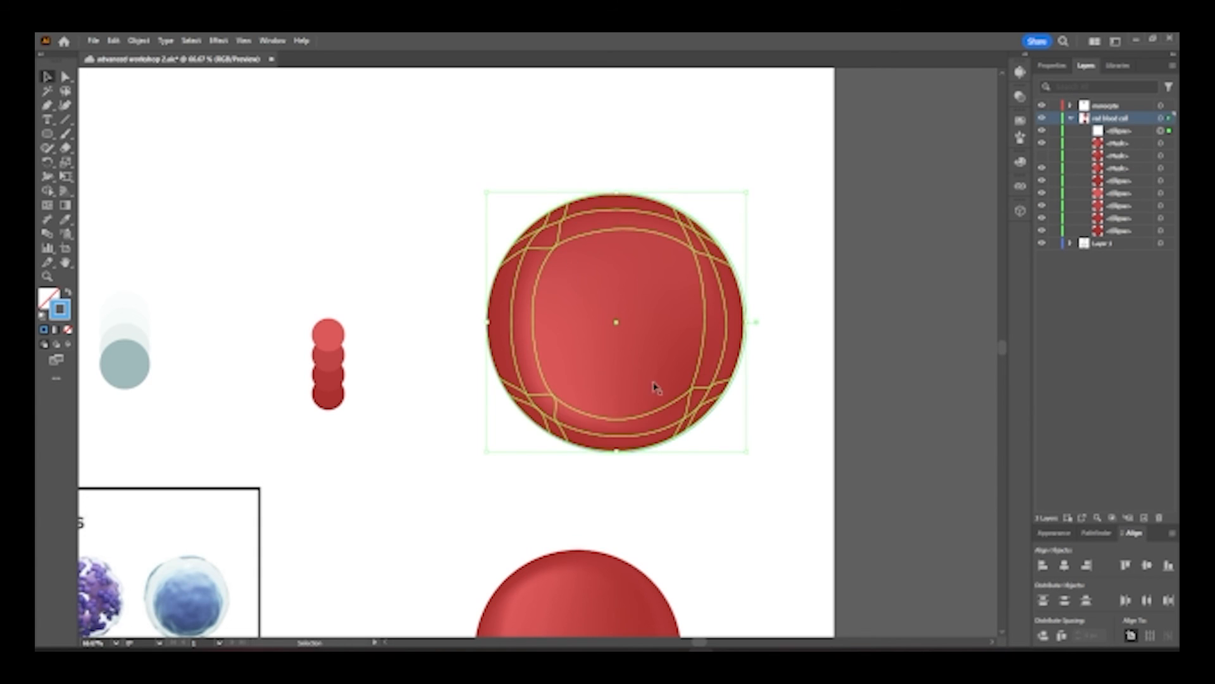
click(1050, 66)
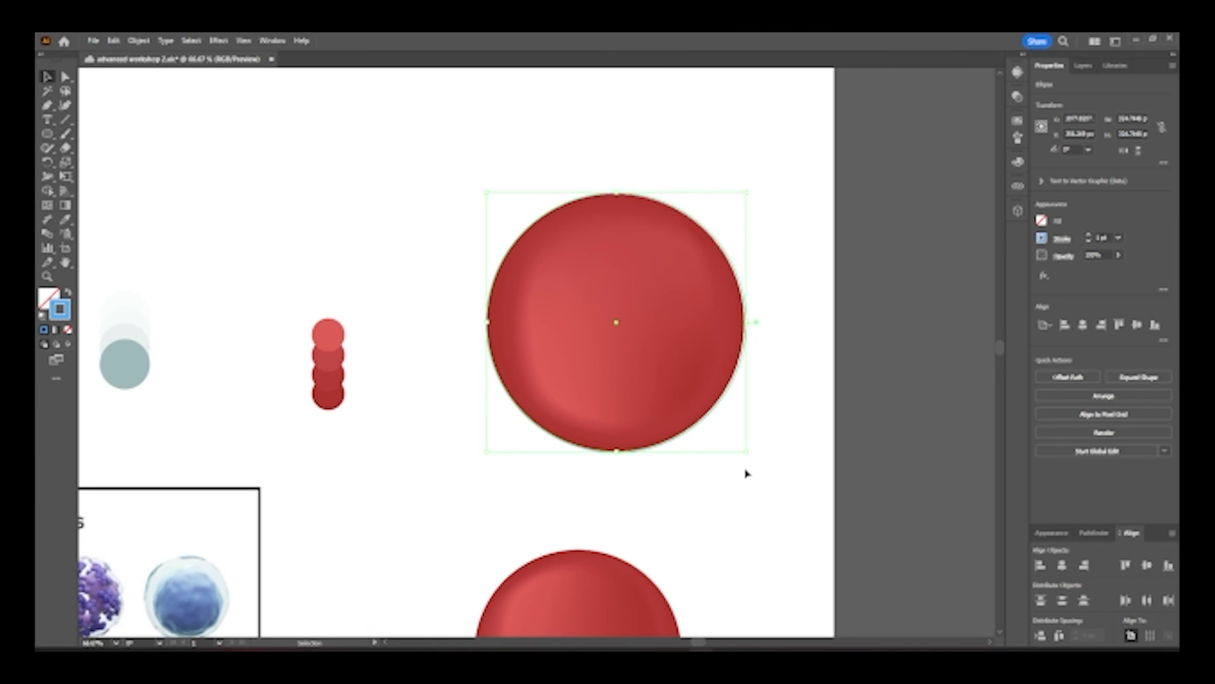
key(ctrl+1)
key(ctrl+s)
drag(731, 547, 736, 545)
drag(344, 158, 340, 162)
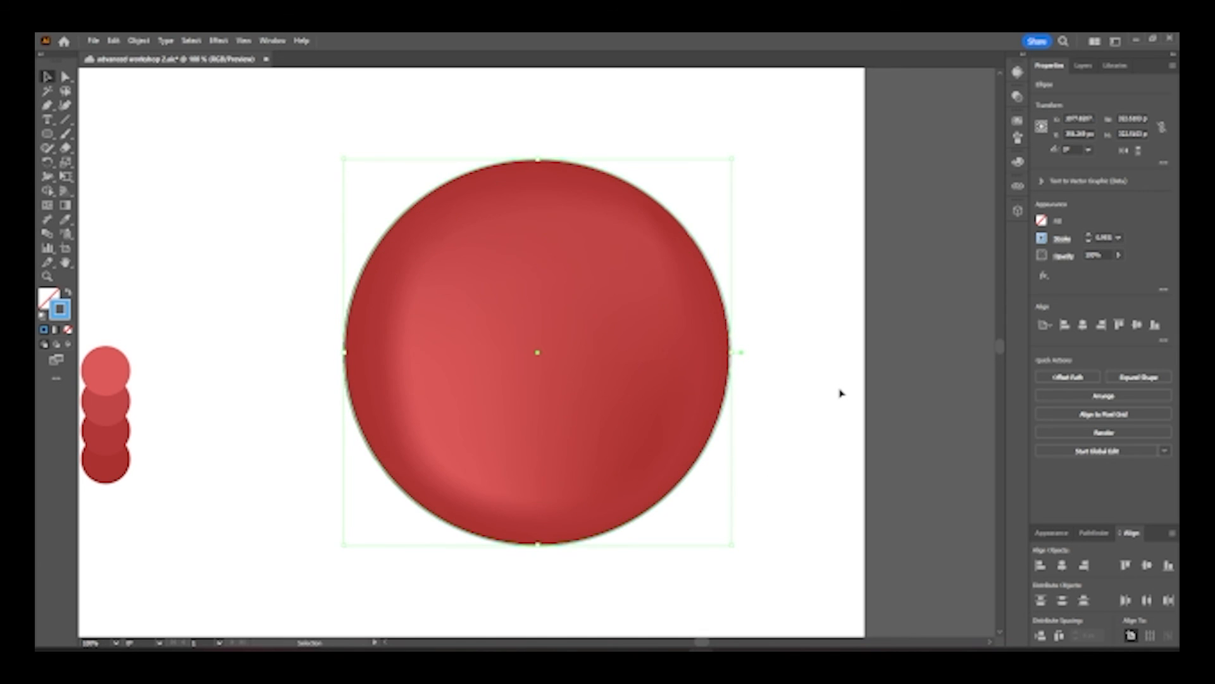
key(Left)
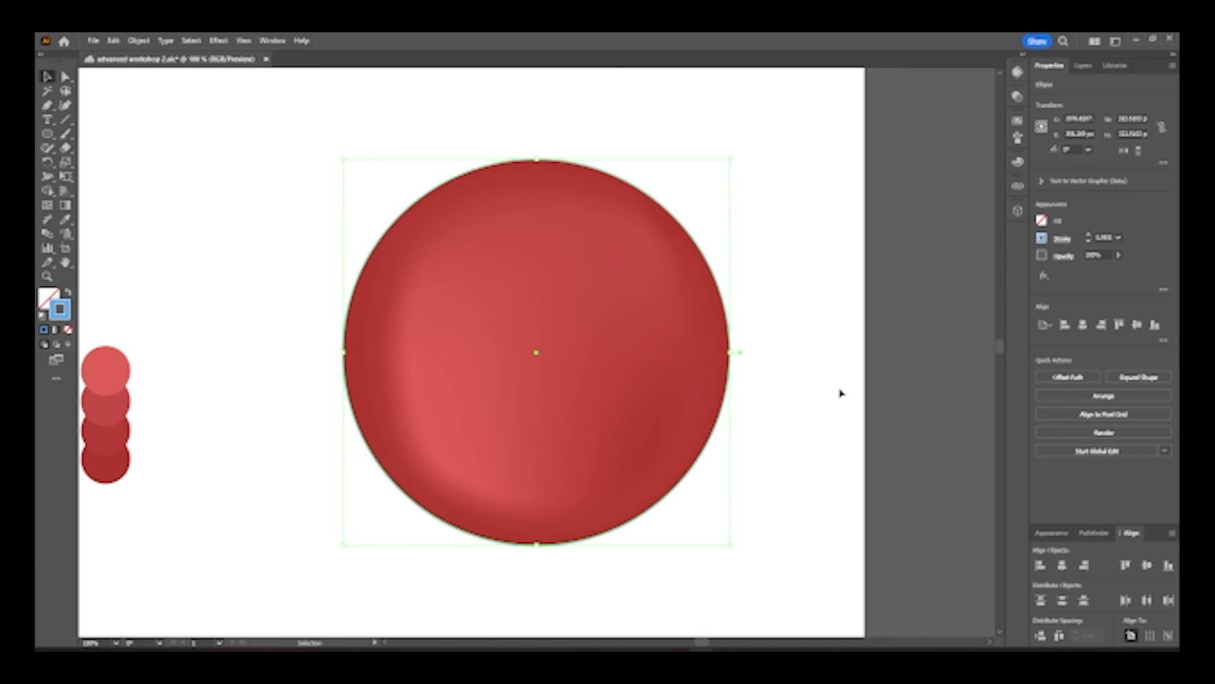
click(840, 393)
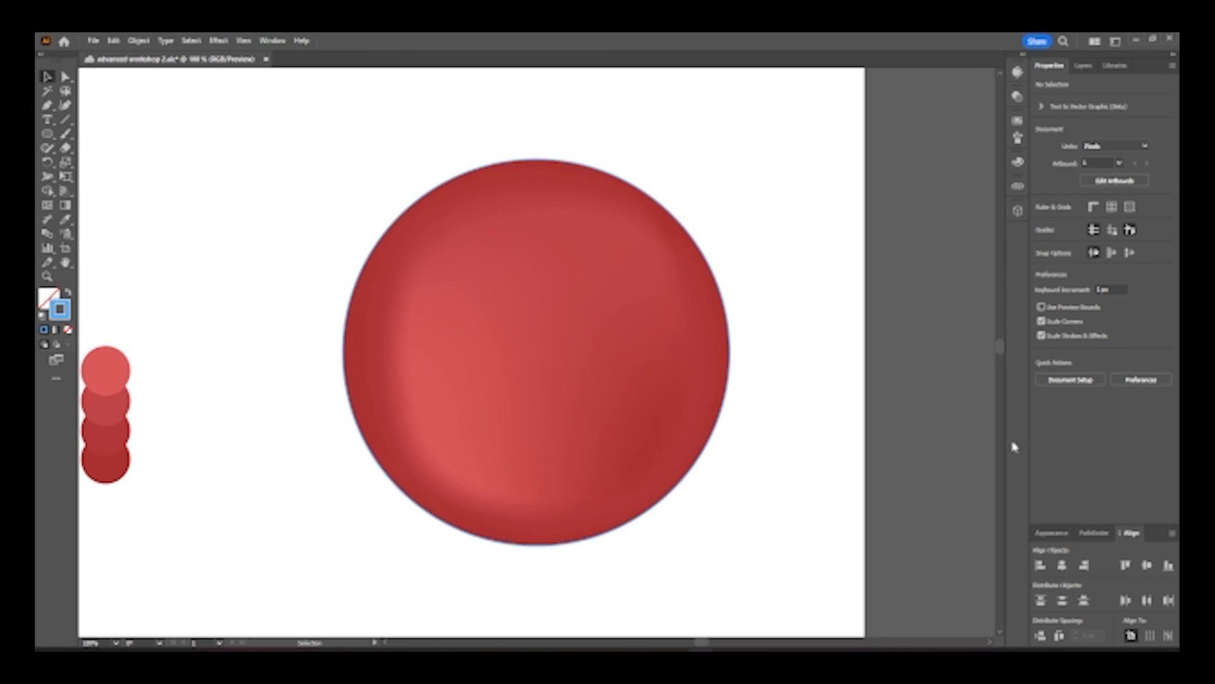
Save the document, then place the grey grunge texture image over the red cell with the blue circle stacked in front of it
click(1083, 66)
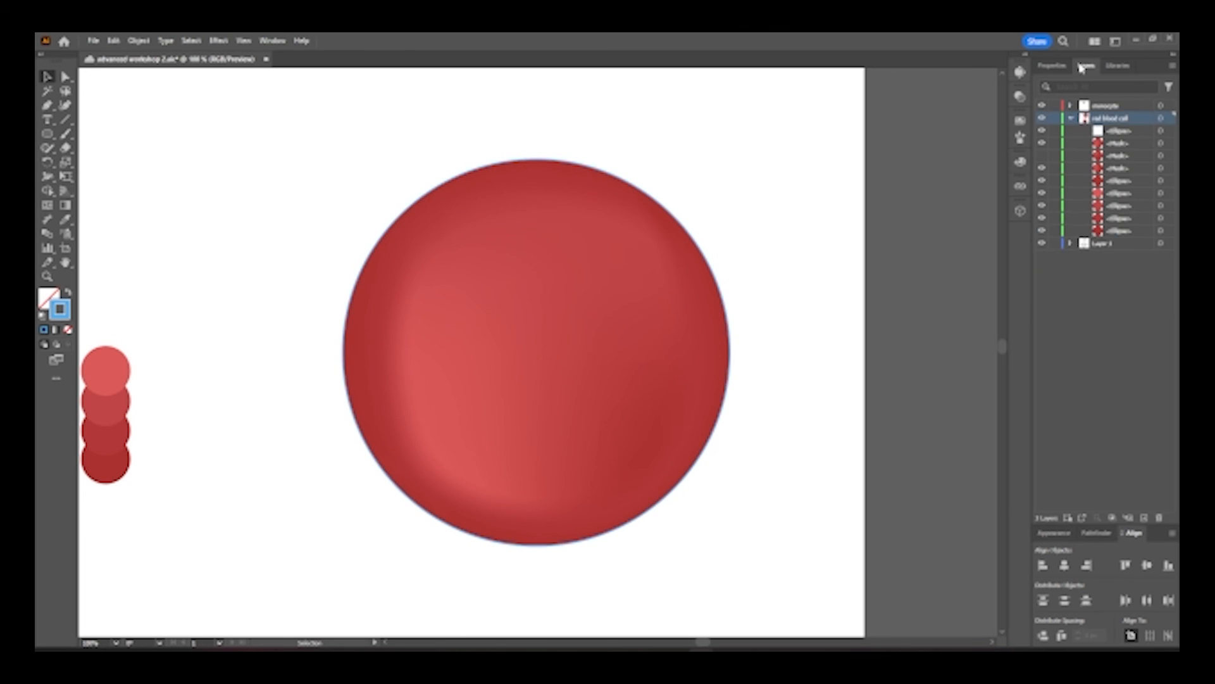
click(1160, 130)
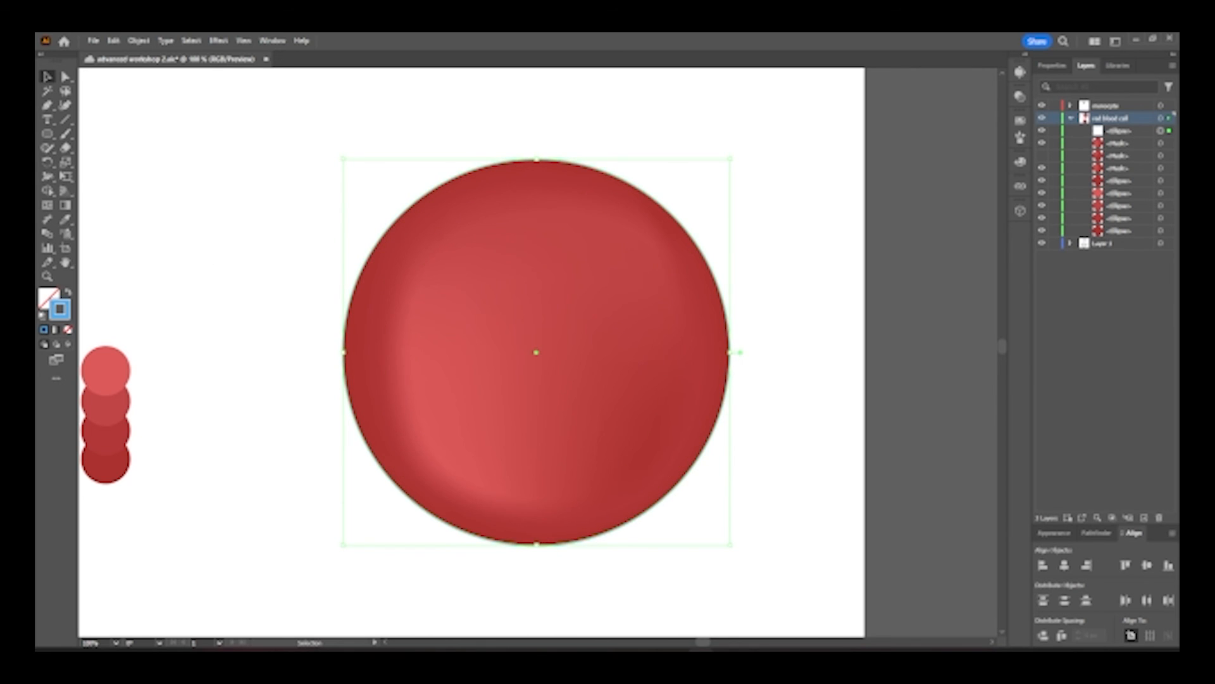
key(ctrl+s)
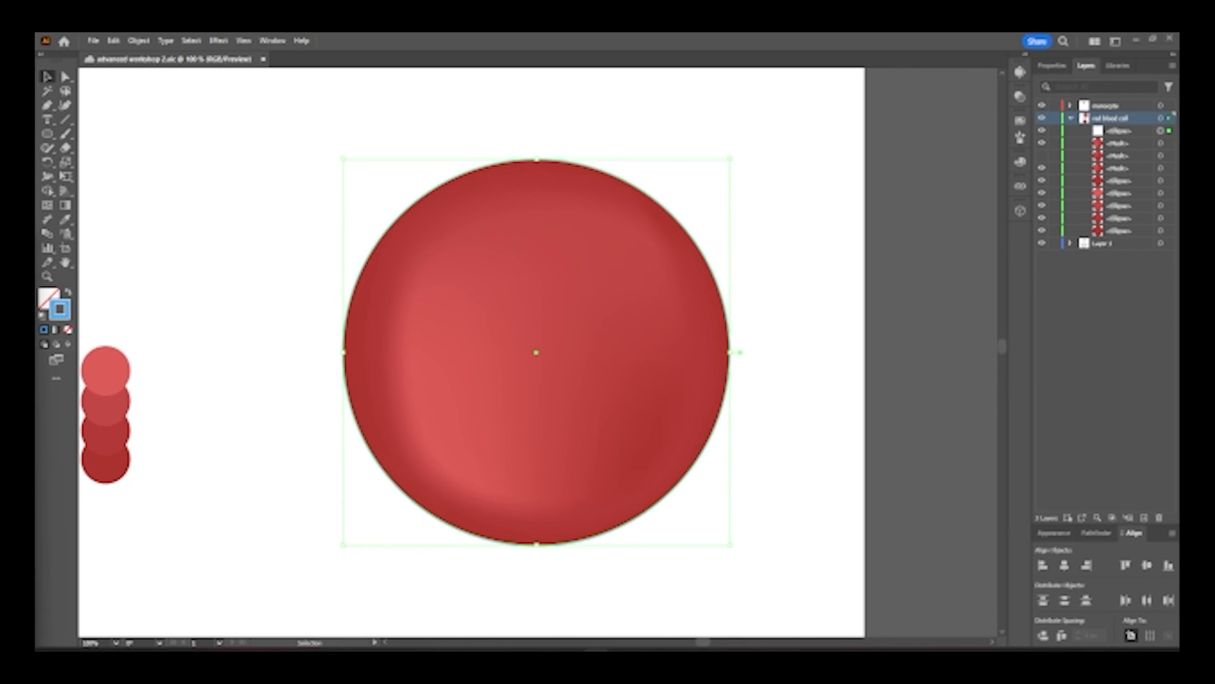
click(310, 214)
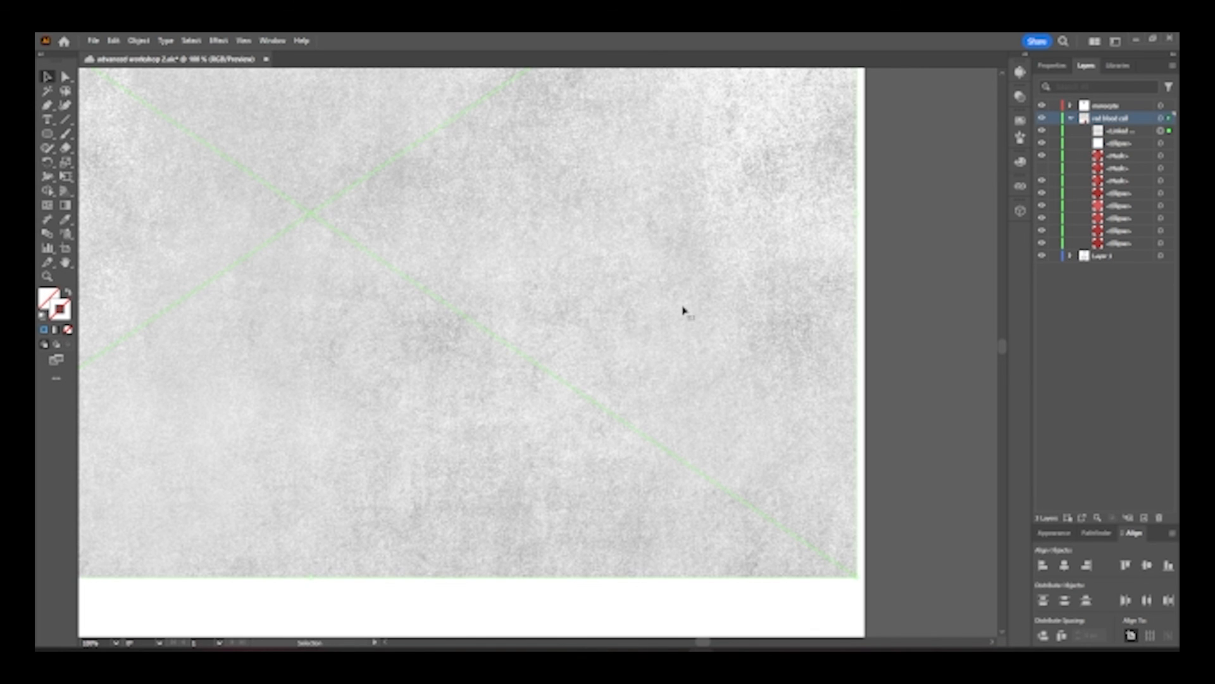
drag(1142, 143, 1135, 129)
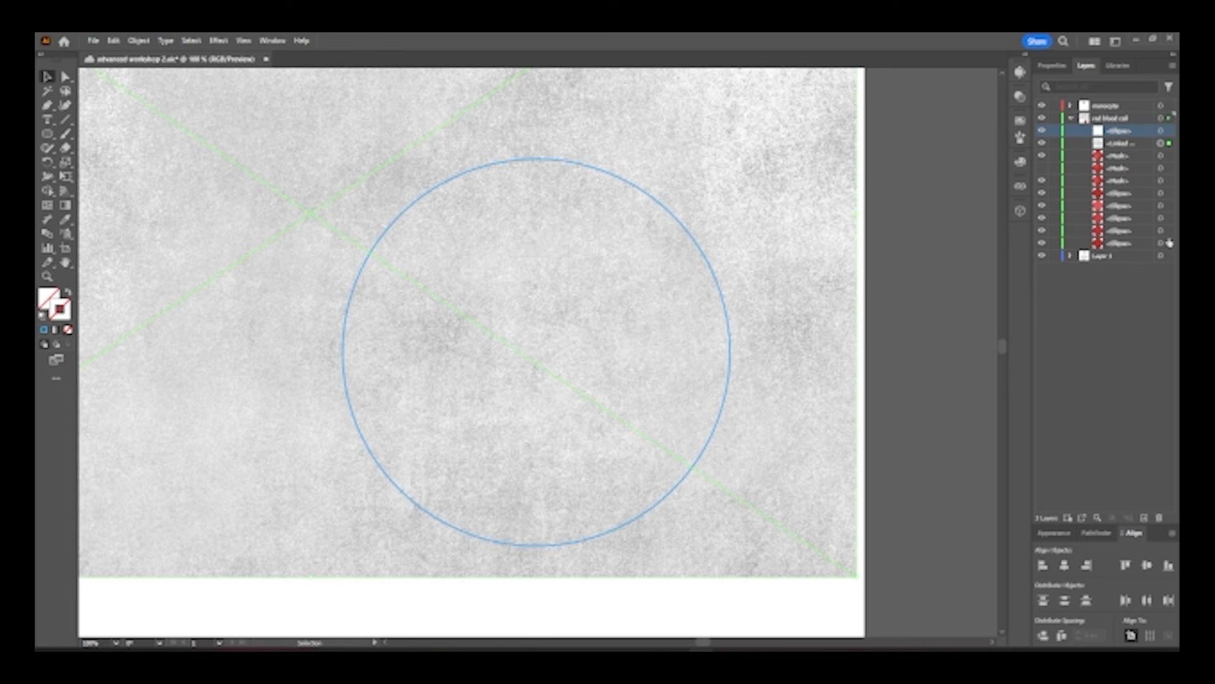
Clip the grey grunge texture to the blue circle with a clipping mask
click(1169, 131)
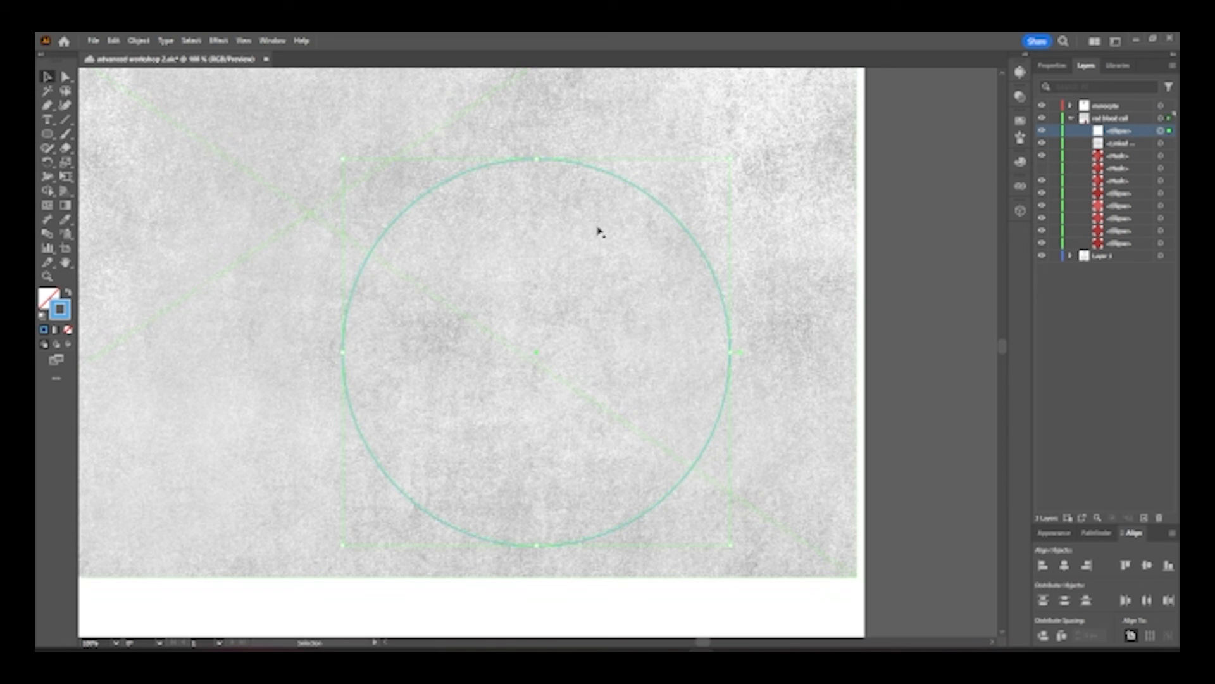
shift+click(1169, 143)
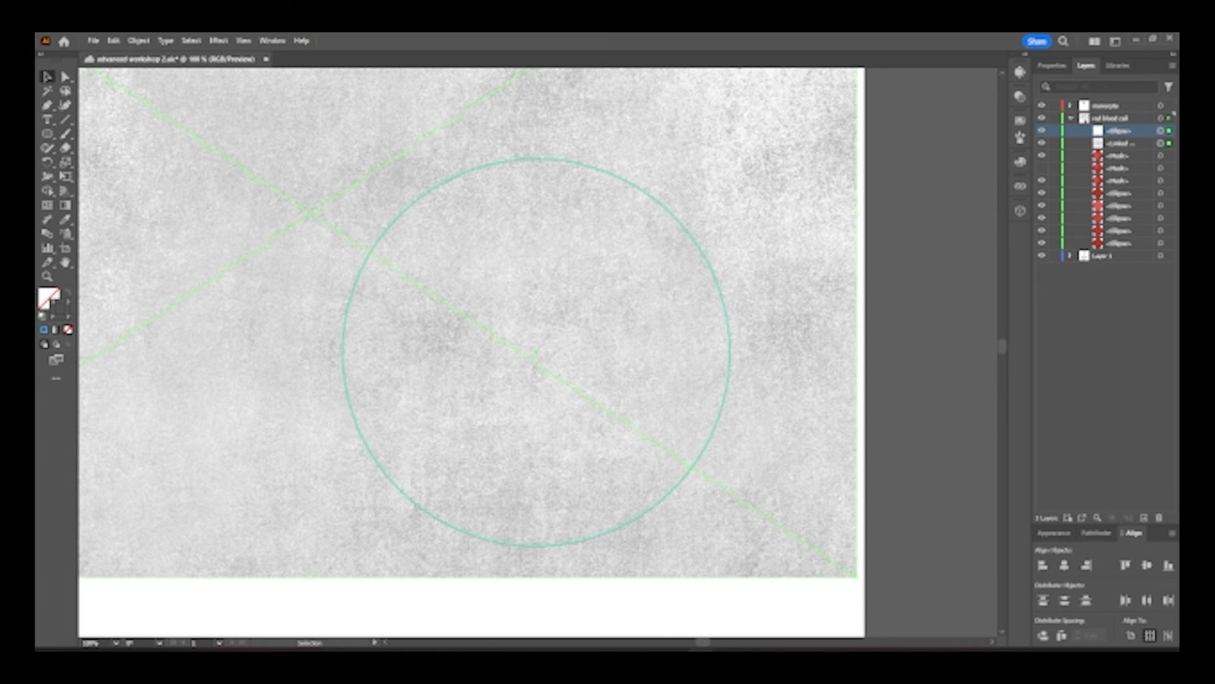
click(138, 41)
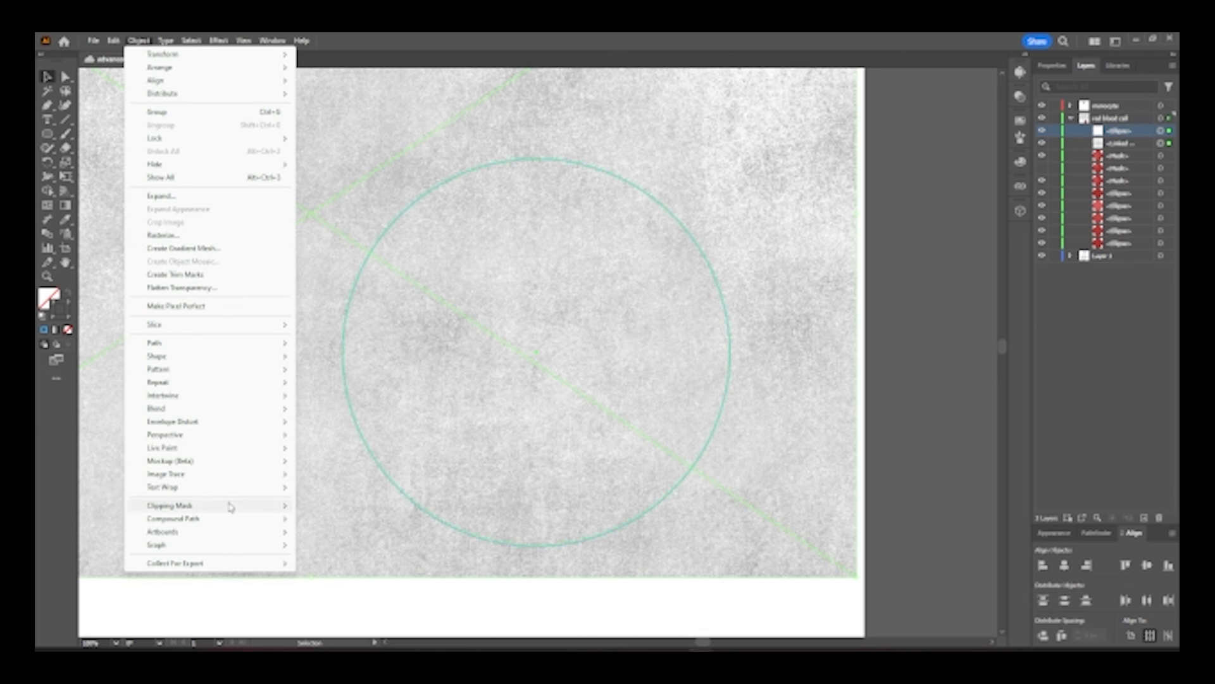
mouse_move(230, 512)
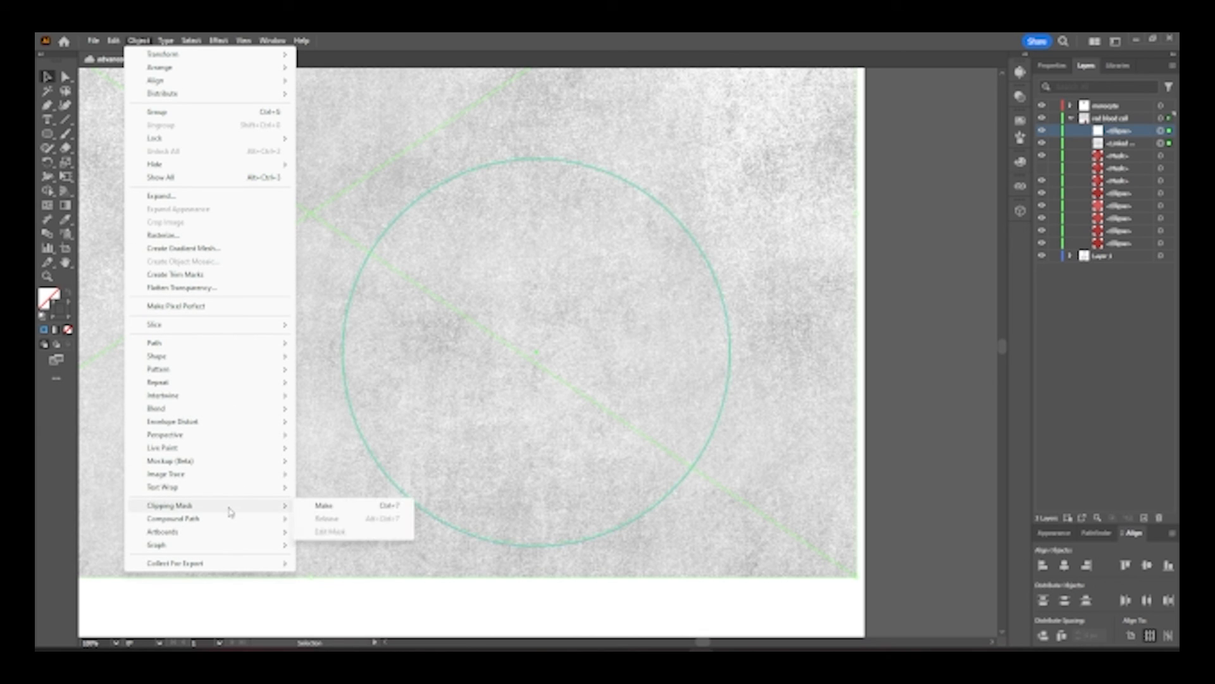
click(345, 509)
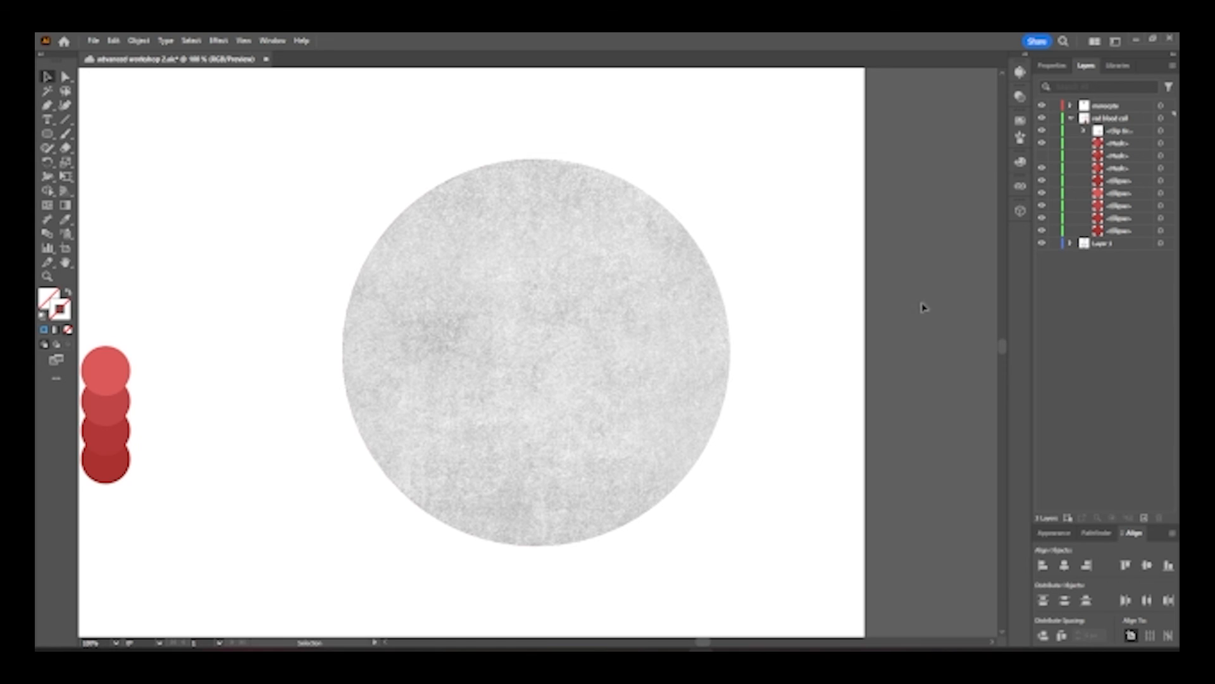
Scale the grunge image inside the clip group down to about two thirds, keeping the circular mask fully covered
click(1083, 130)
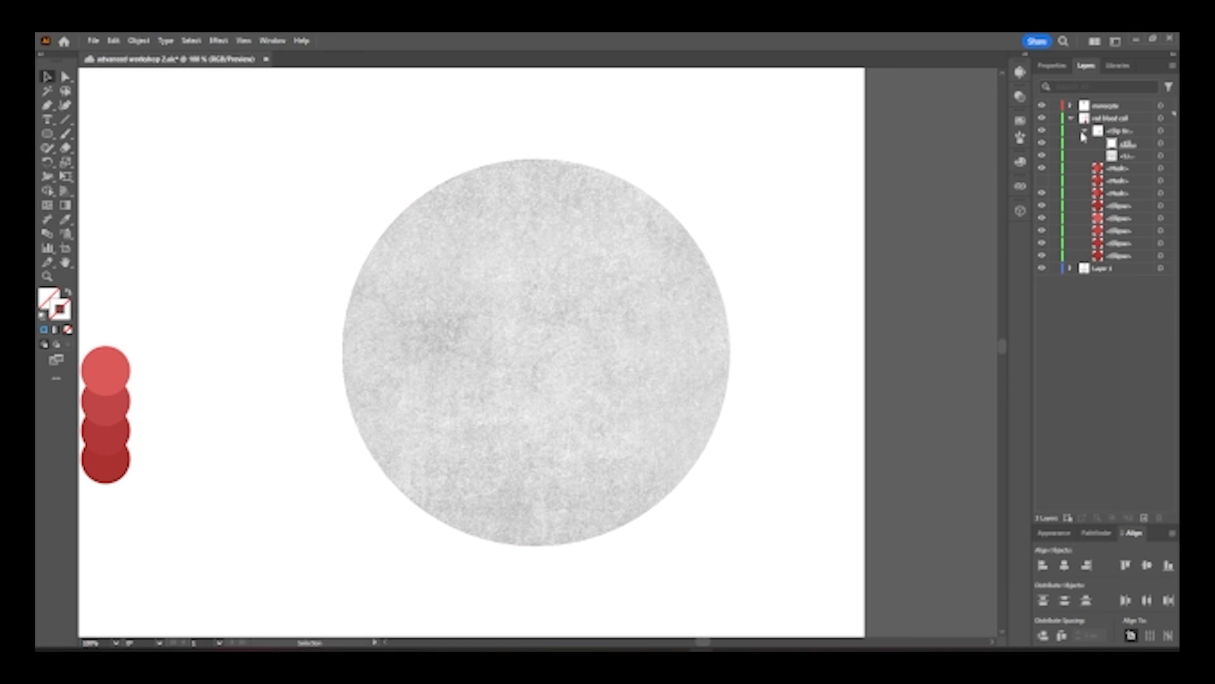
click(1170, 156)
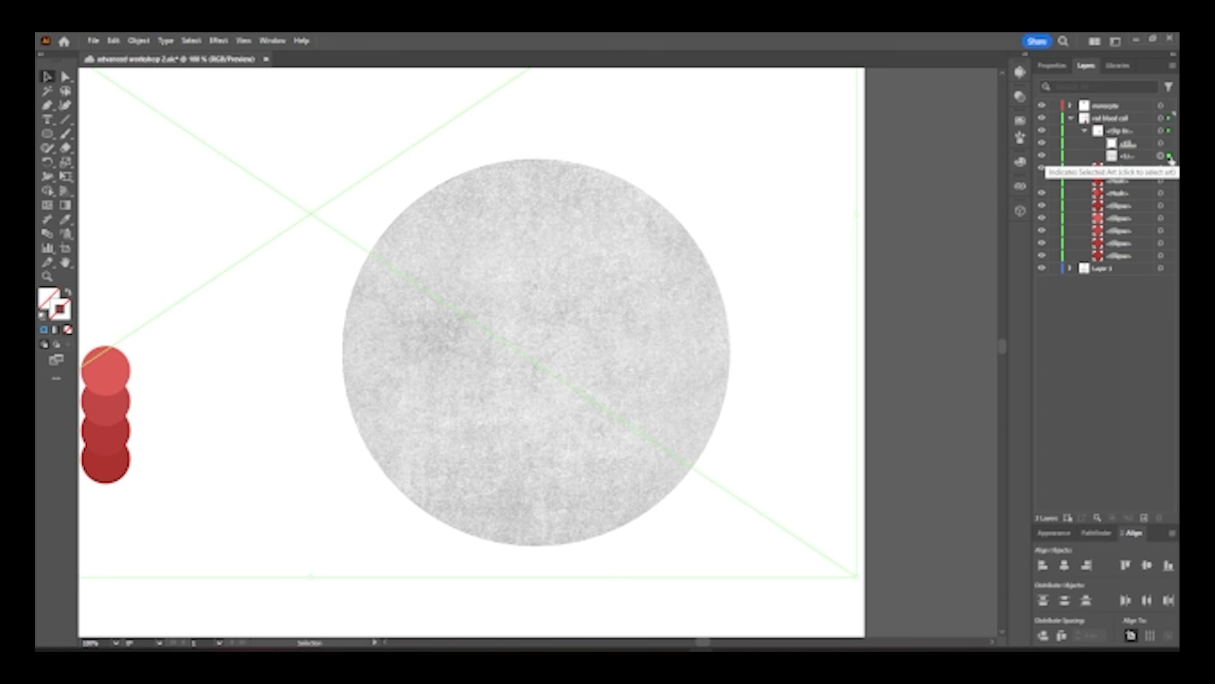
key(ctrl+minus)
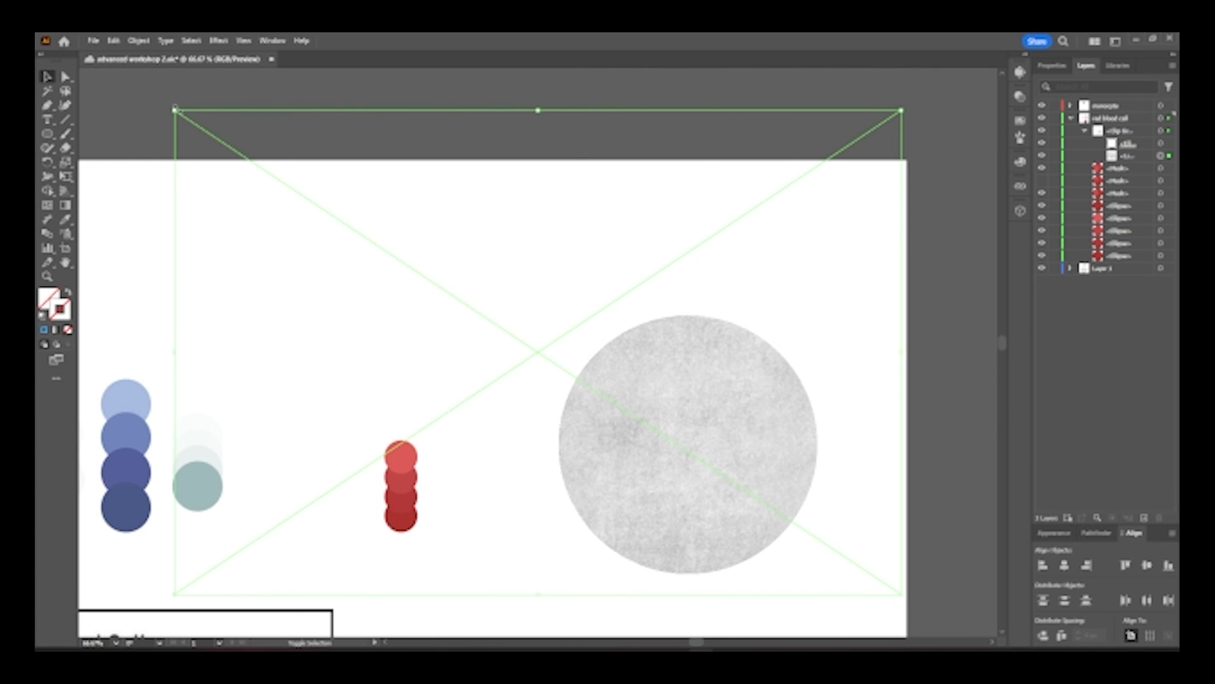
drag(171, 107, 419, 230)
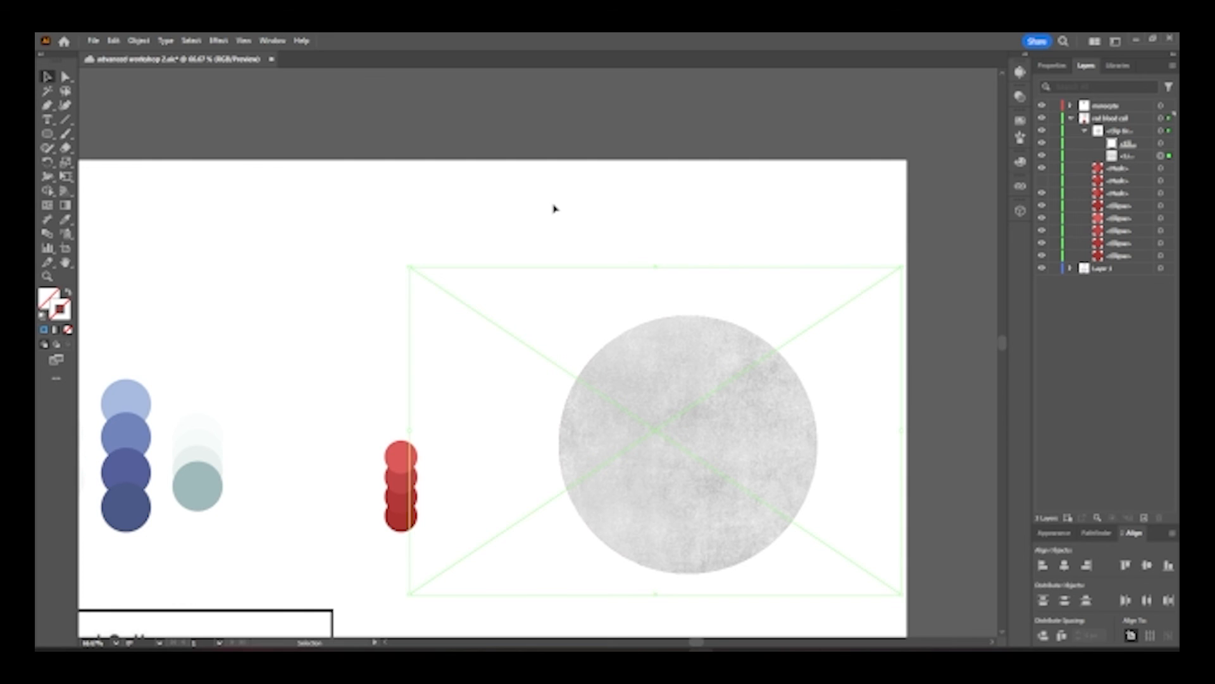
click(590, 215)
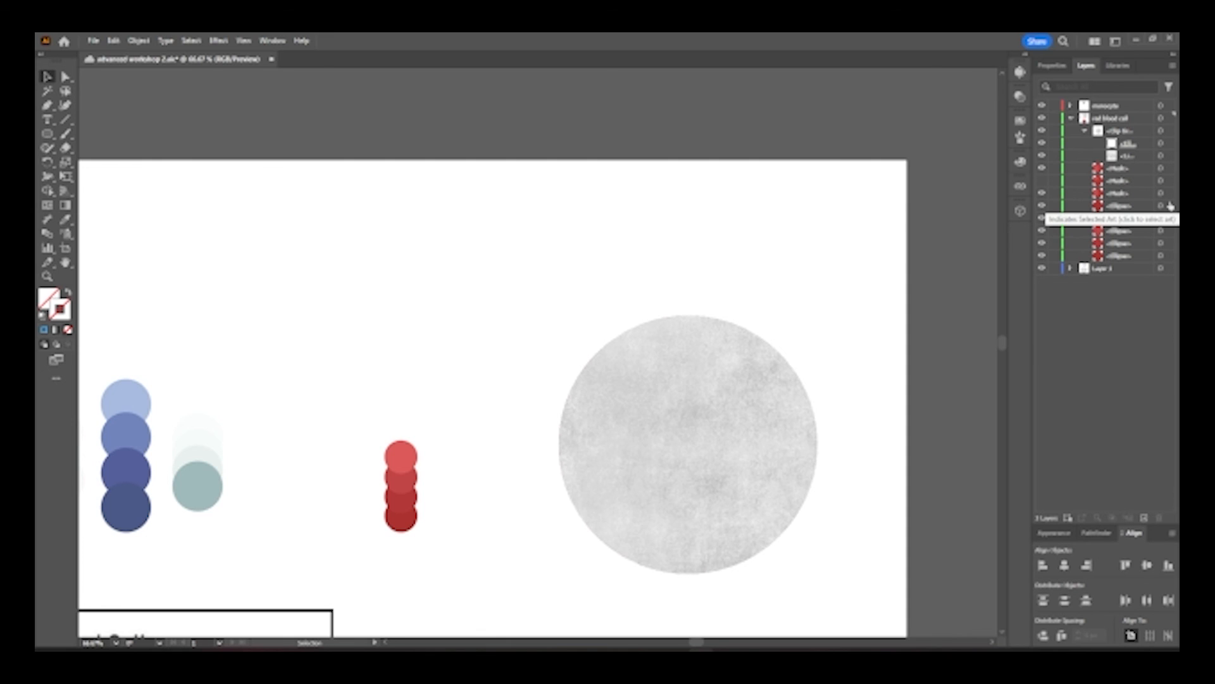
Set the blend mode of the whole clipped texture group to Multiply over the red cell
click(1084, 131)
click(1169, 131)
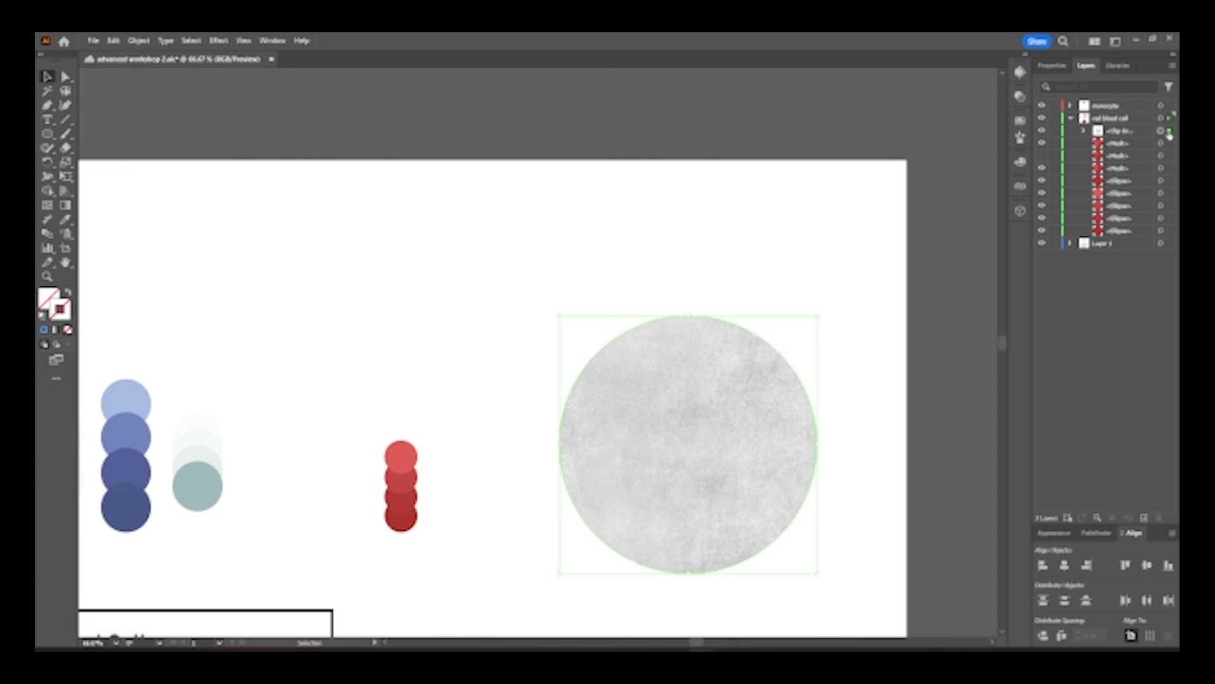
click(1021, 97)
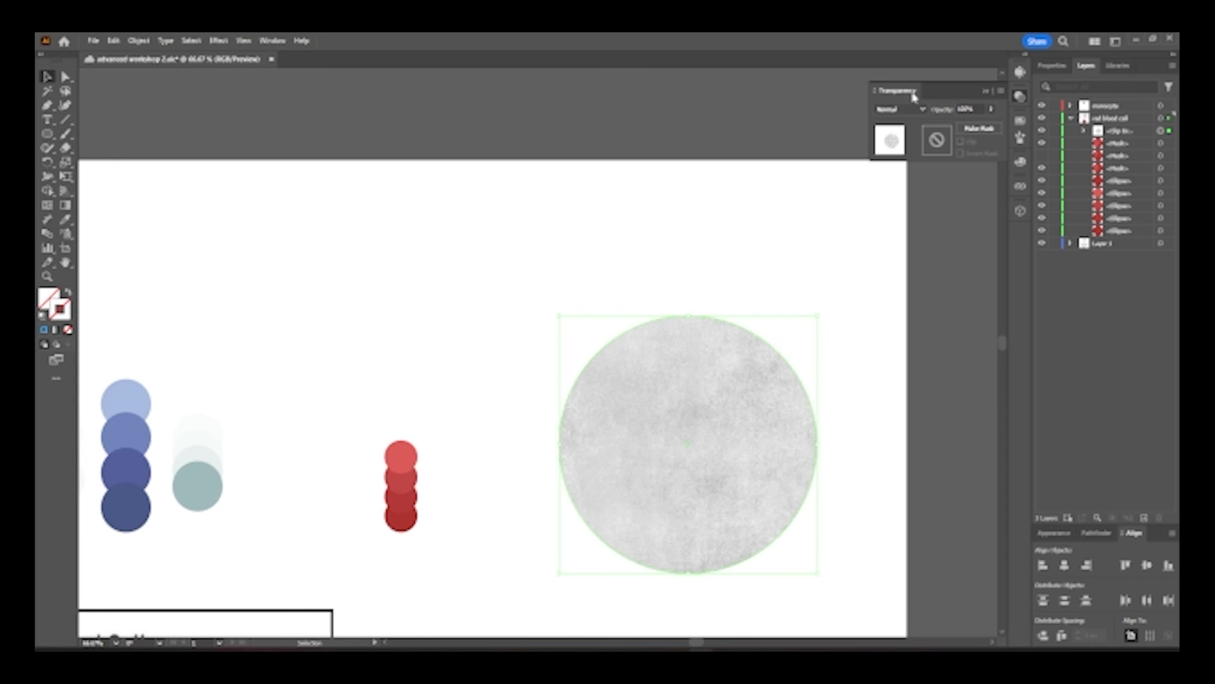
click(923, 112)
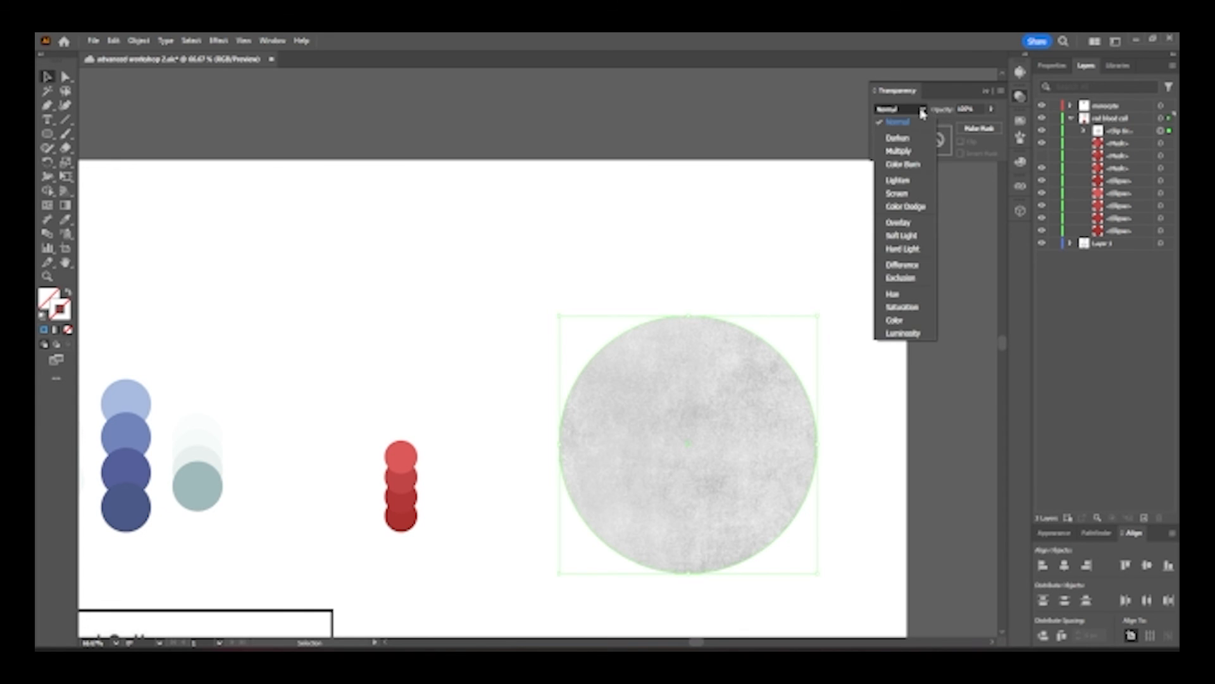
click(911, 150)
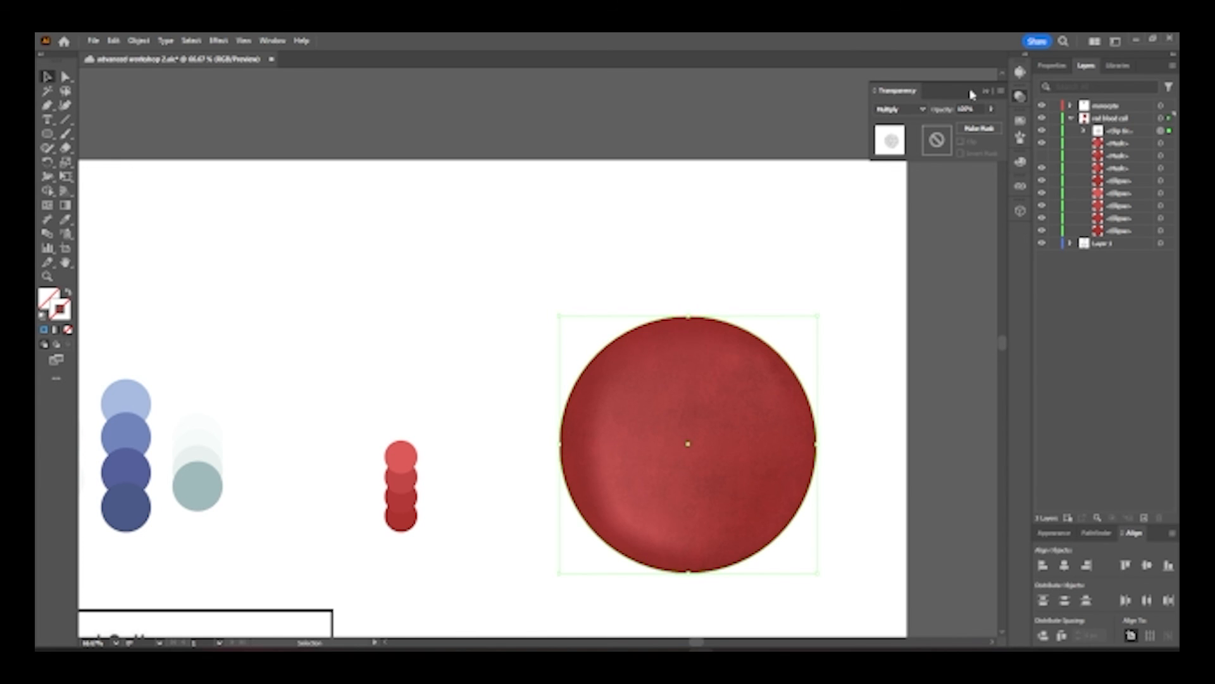
click(272, 41)
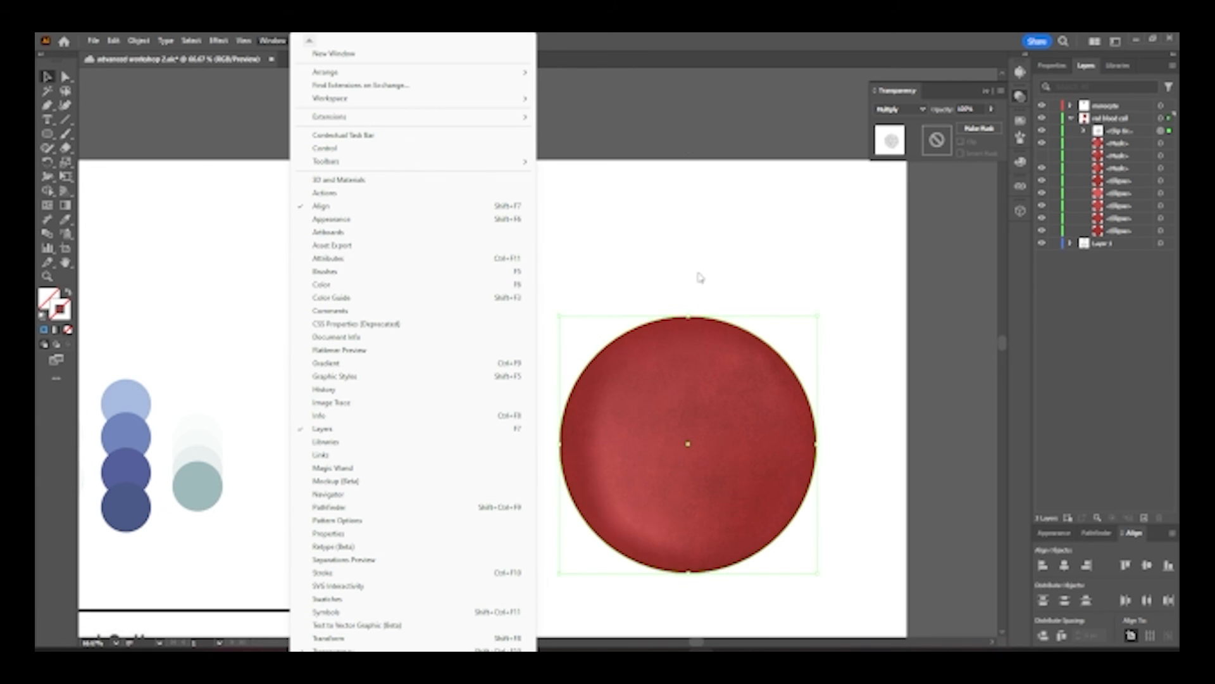
click(683, 146)
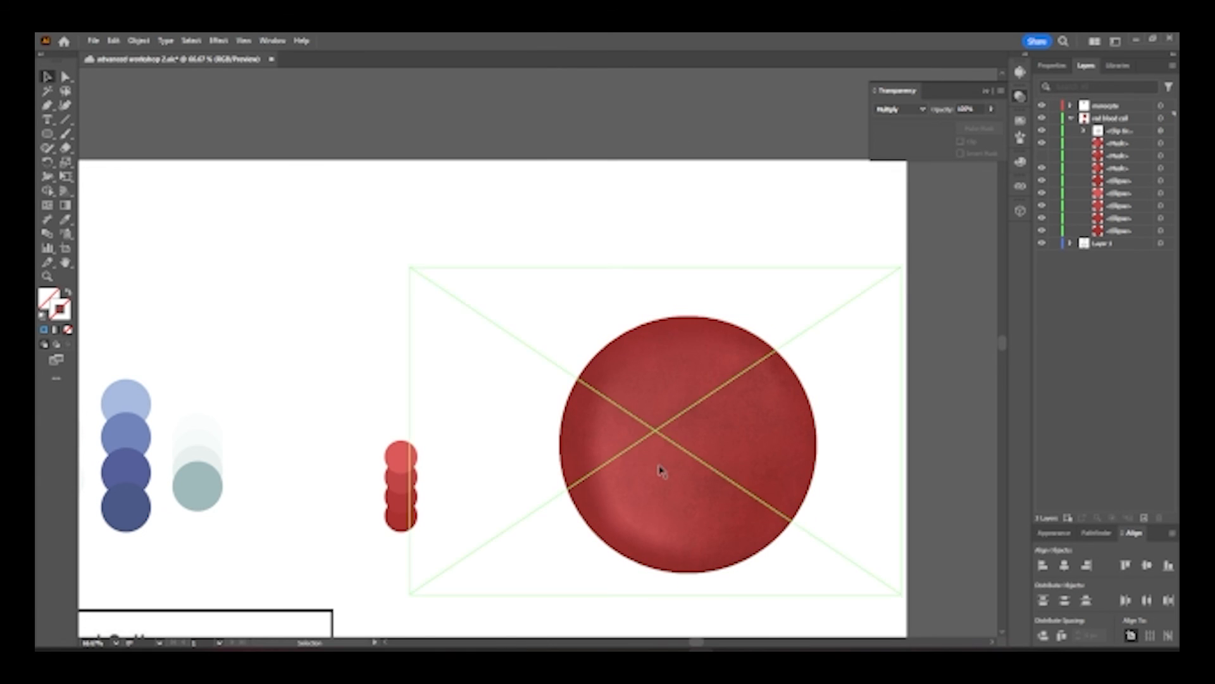
Try the Darken, Overlay and Soft Light blend modes on the clipped texture group
click(1172, 131)
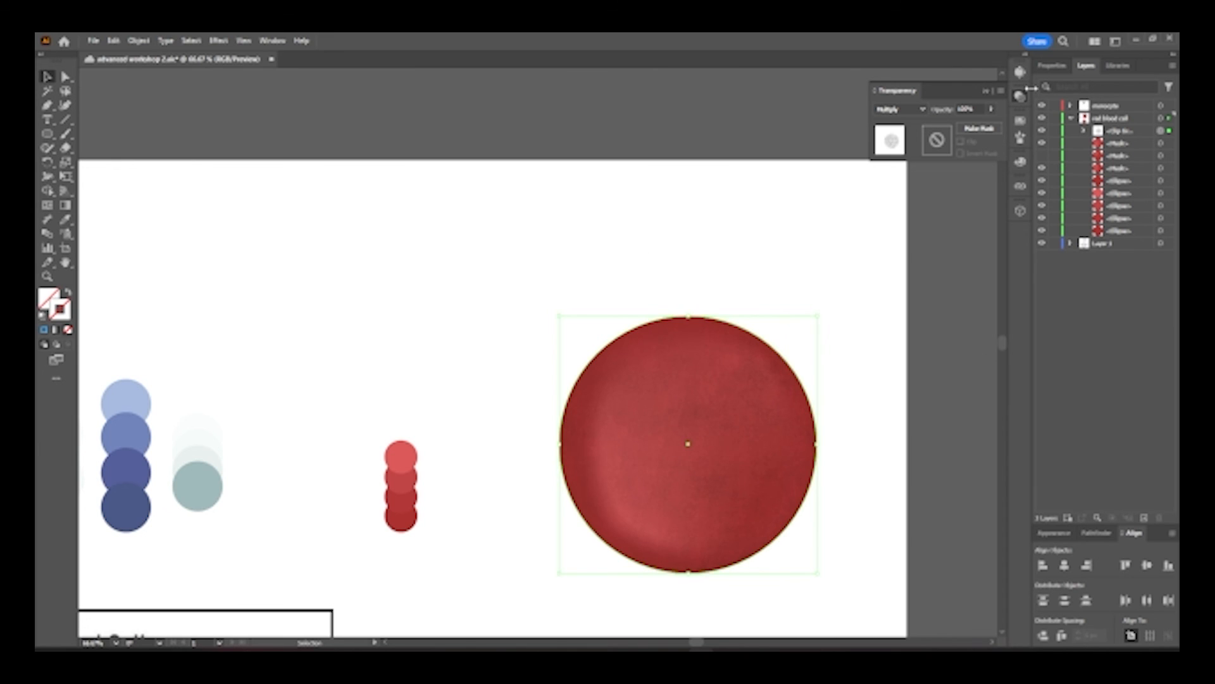
click(912, 112)
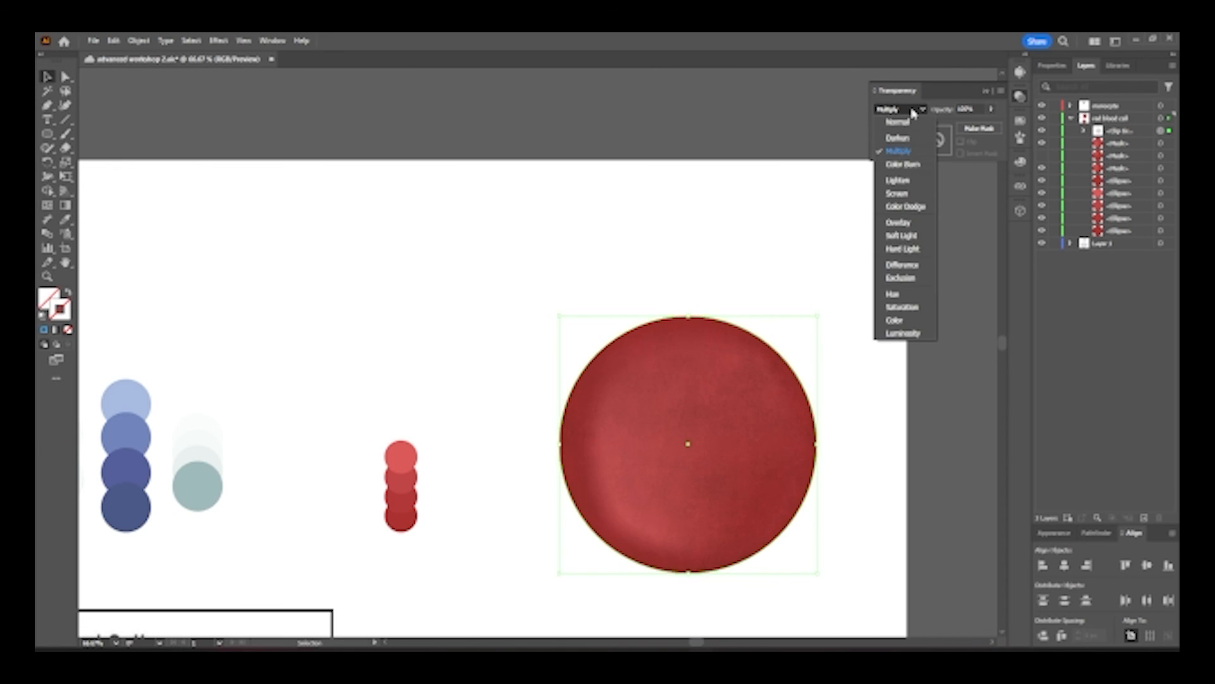
click(898, 138)
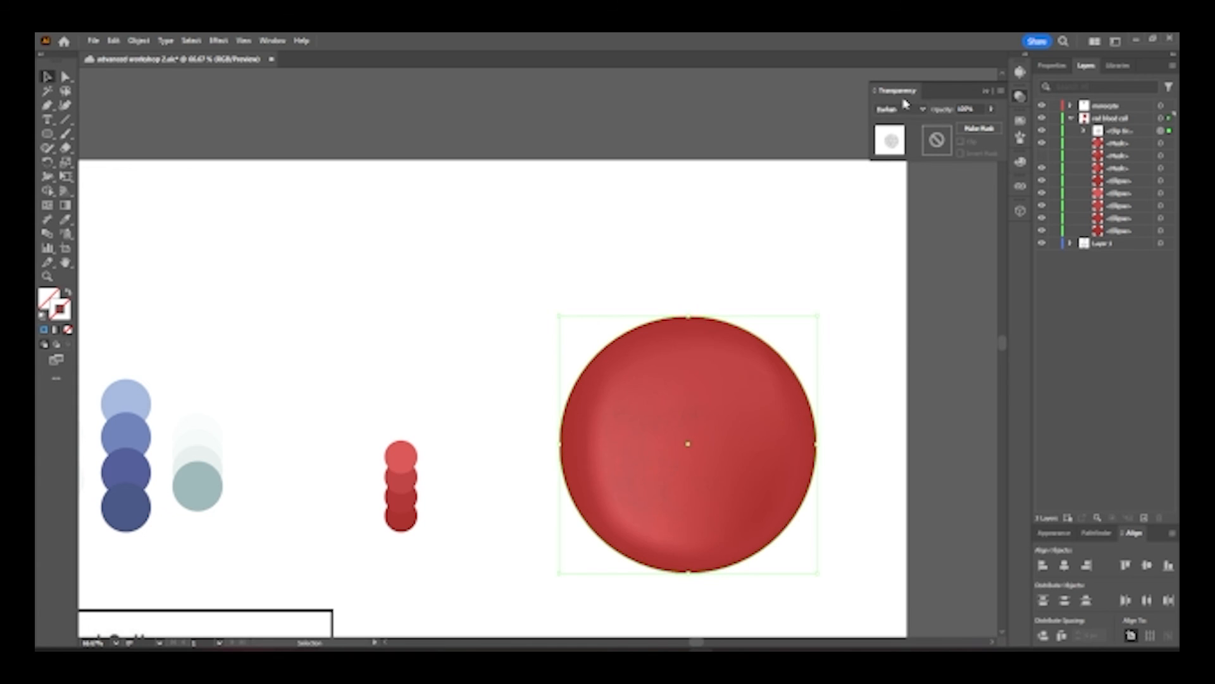
click(901, 109)
click(898, 222)
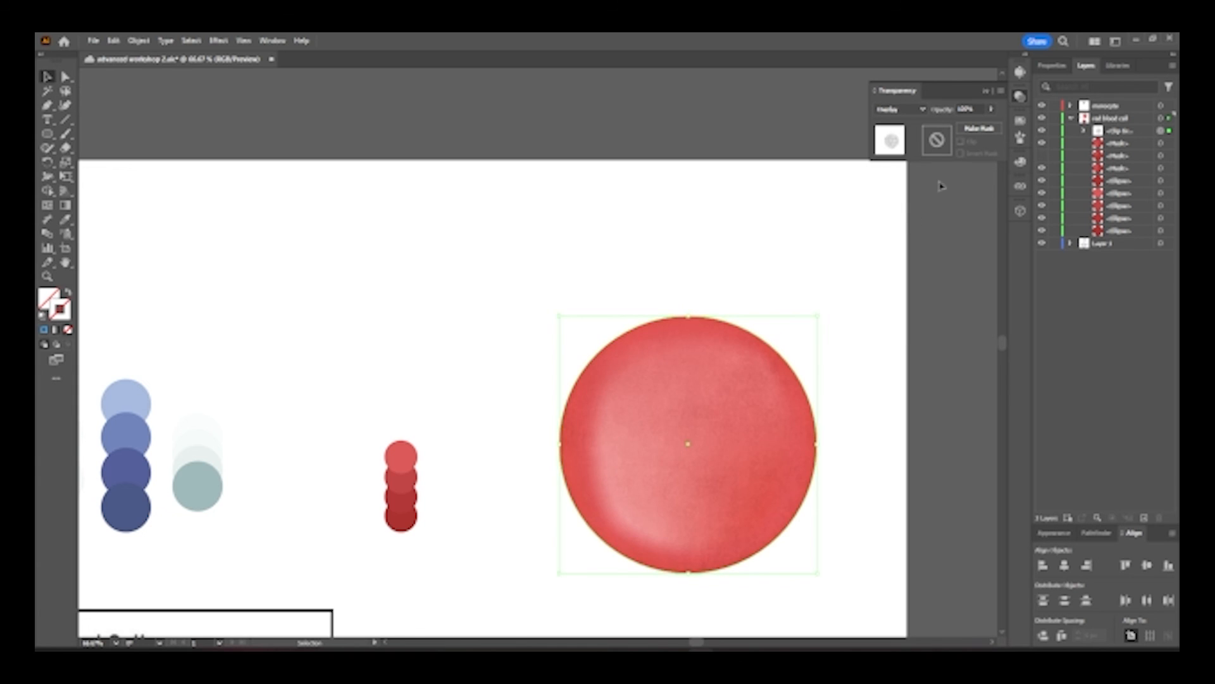
click(912, 112)
click(916, 236)
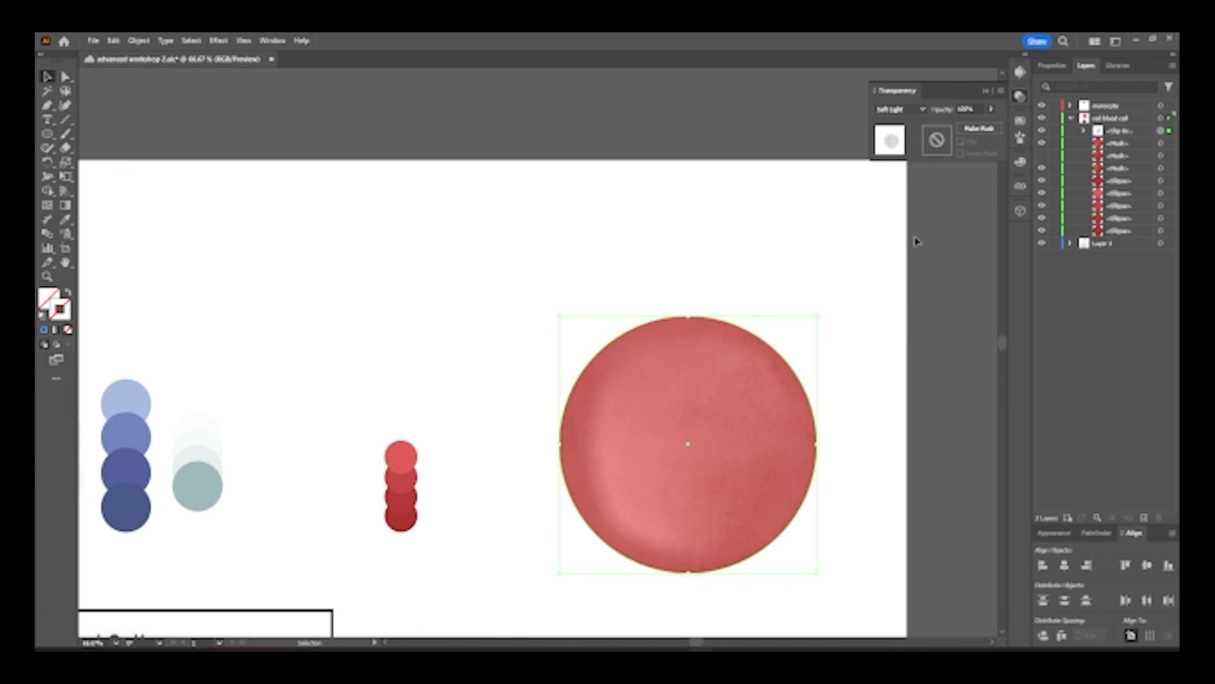
Try the Lighten and Darken blend modes on the clipped texture group and return it to Multiply
click(916, 109)
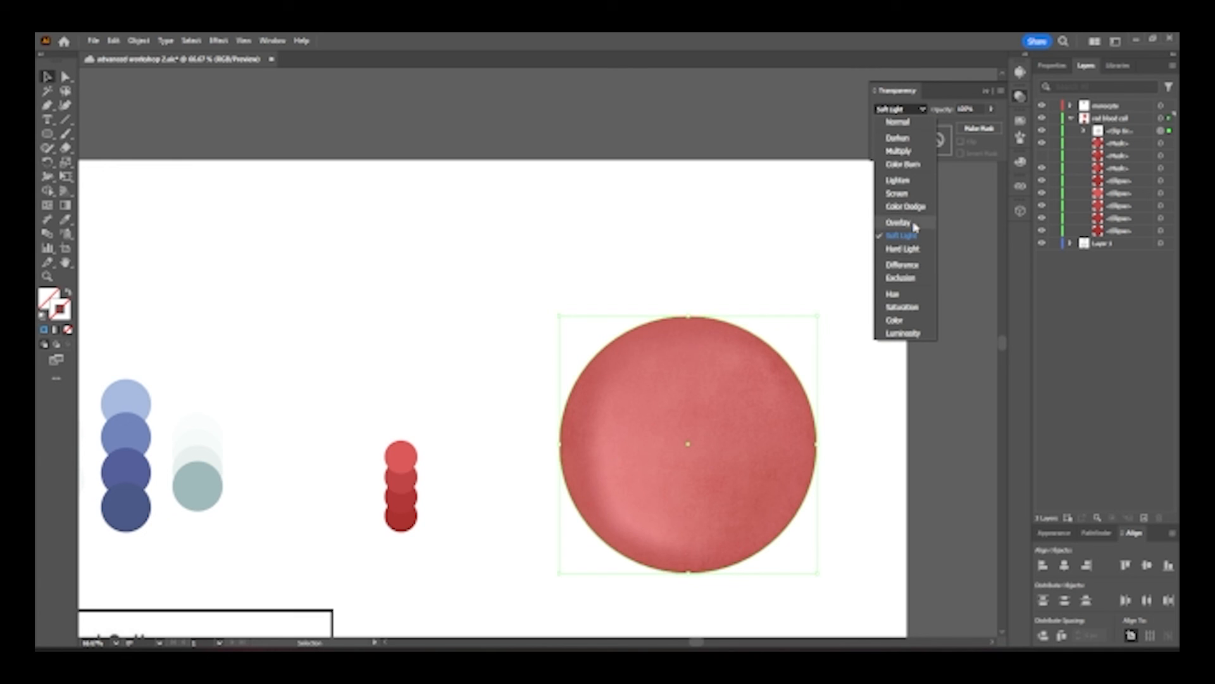
click(897, 181)
click(911, 112)
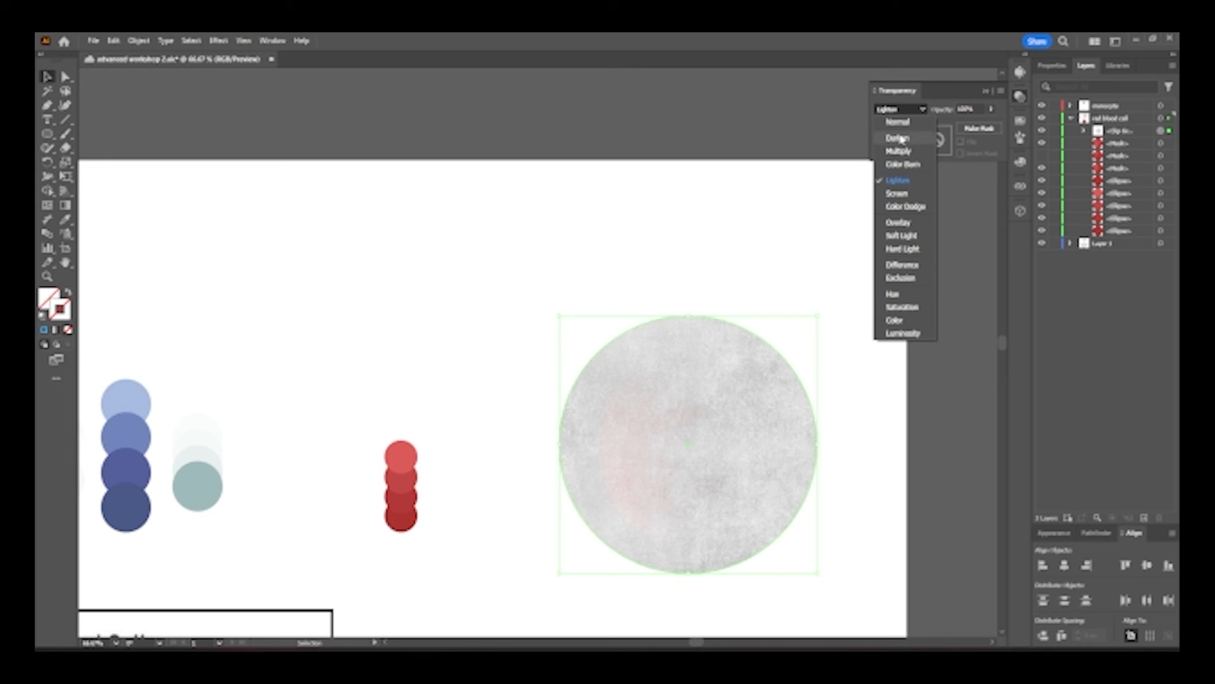
click(898, 138)
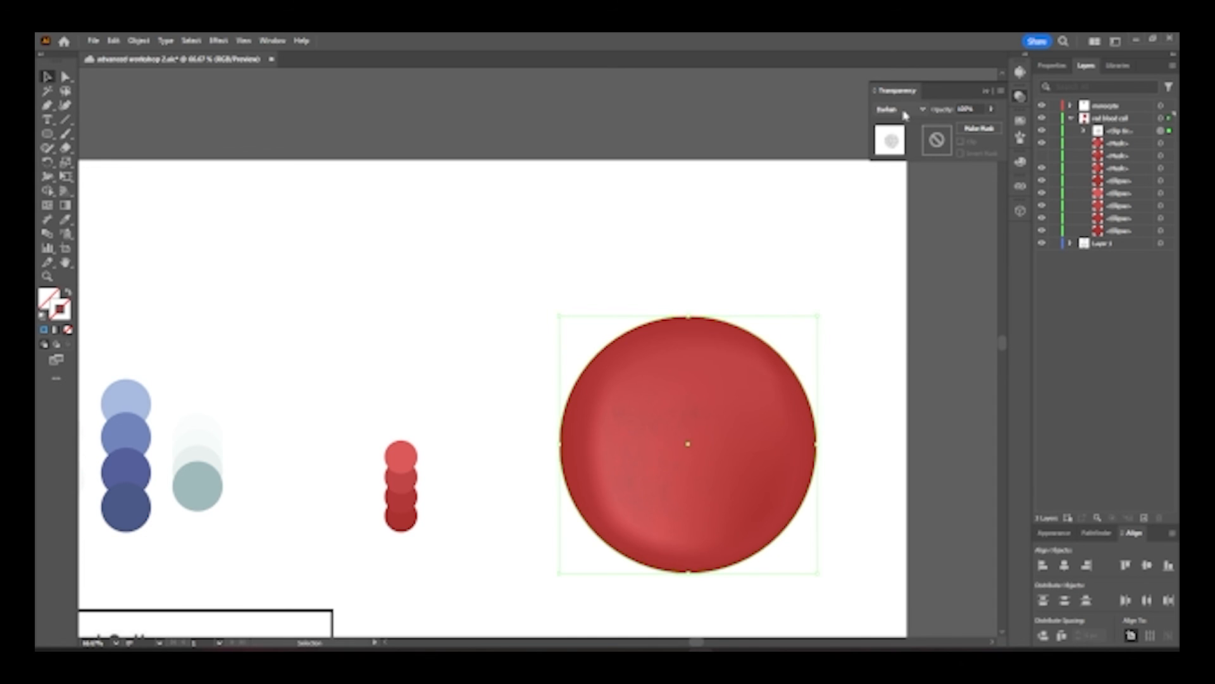
click(902, 108)
click(904, 157)
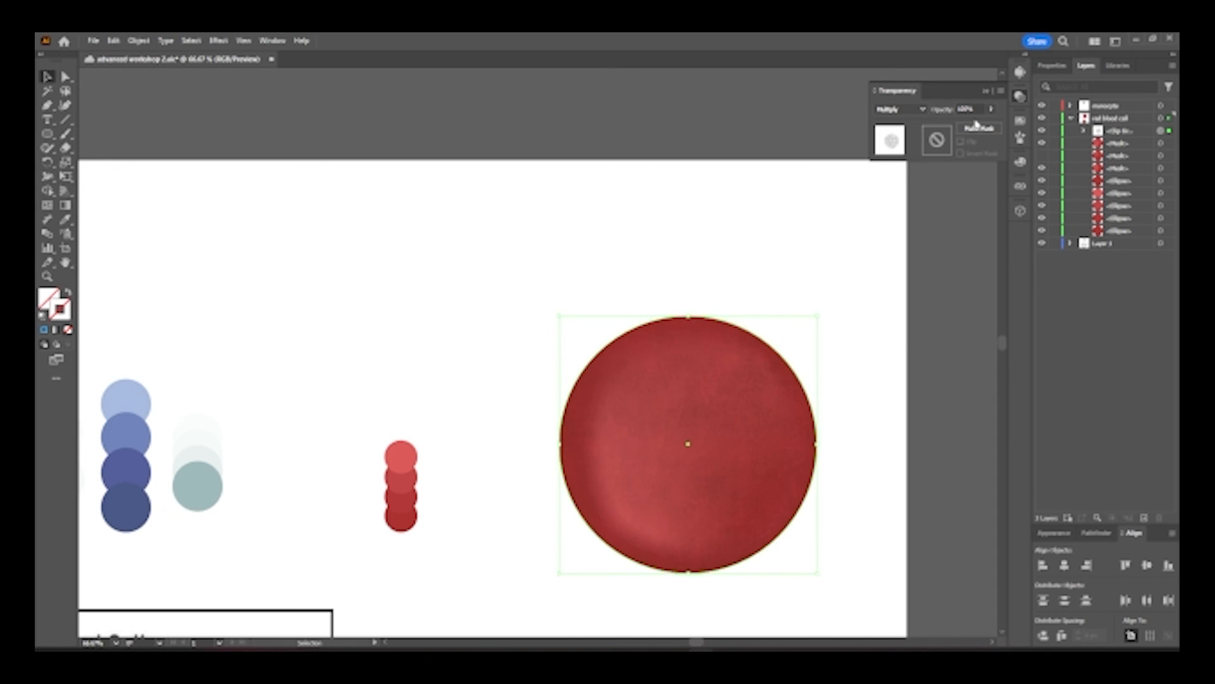
click(764, 256)
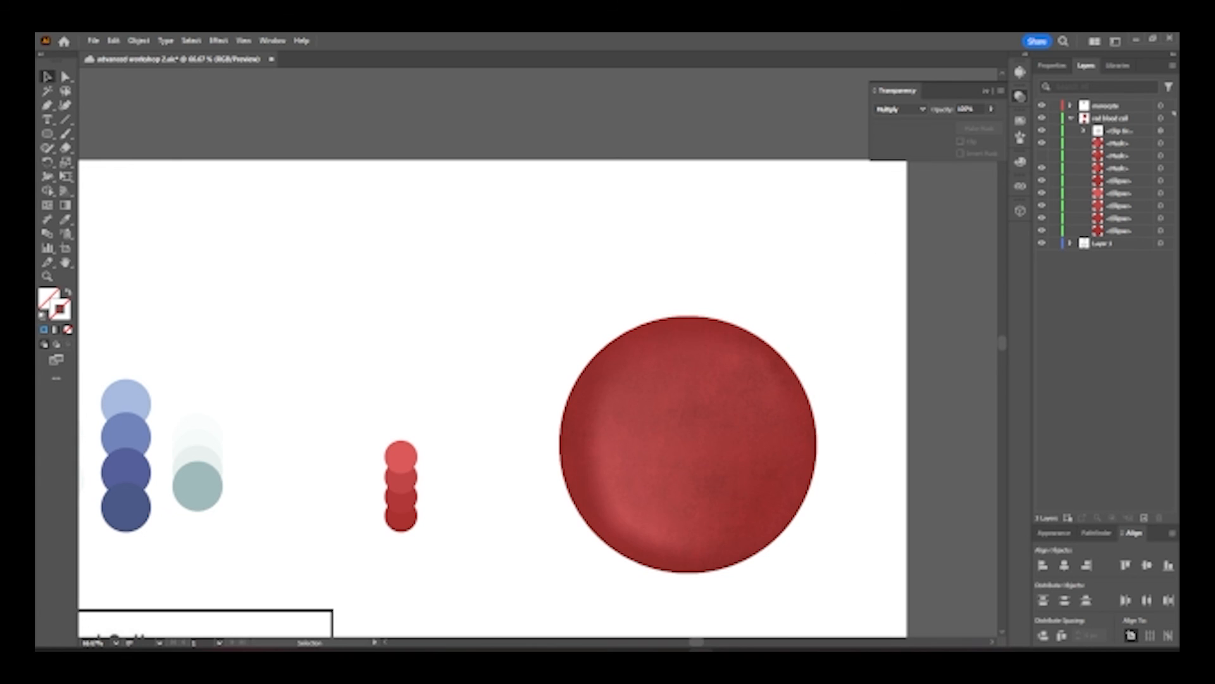
Lower the opacity of the clipped texture group to 28%
click(1169, 131)
click(991, 109)
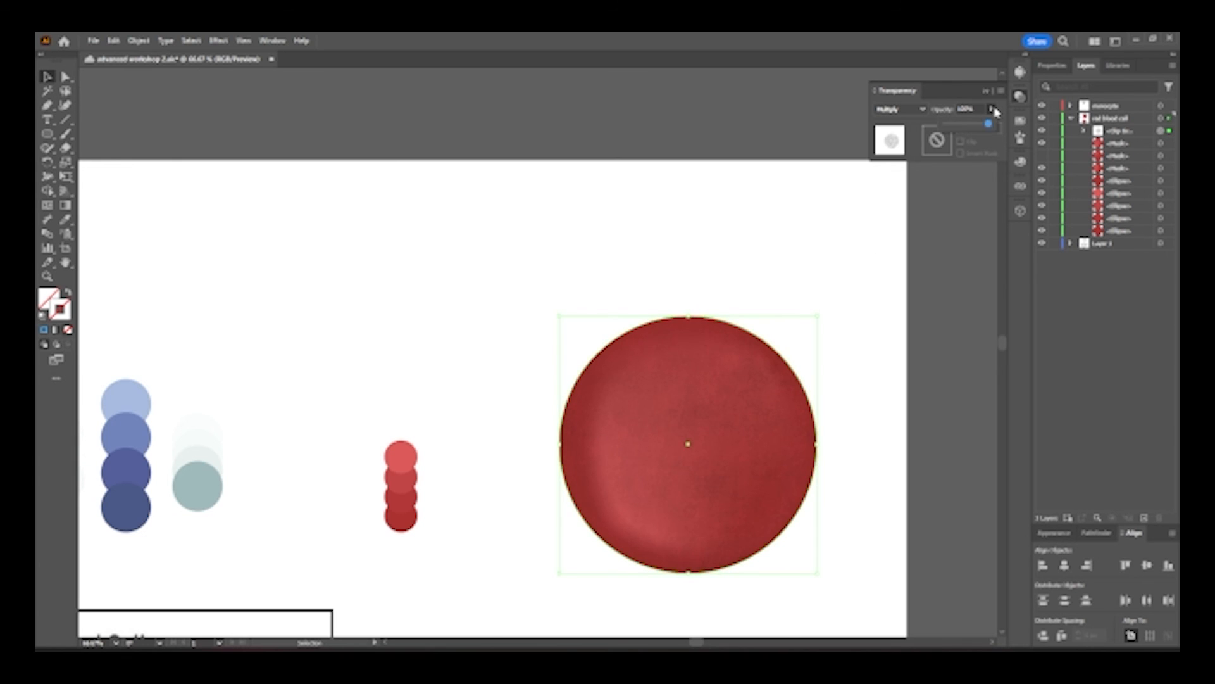
drag(990, 124, 957, 128)
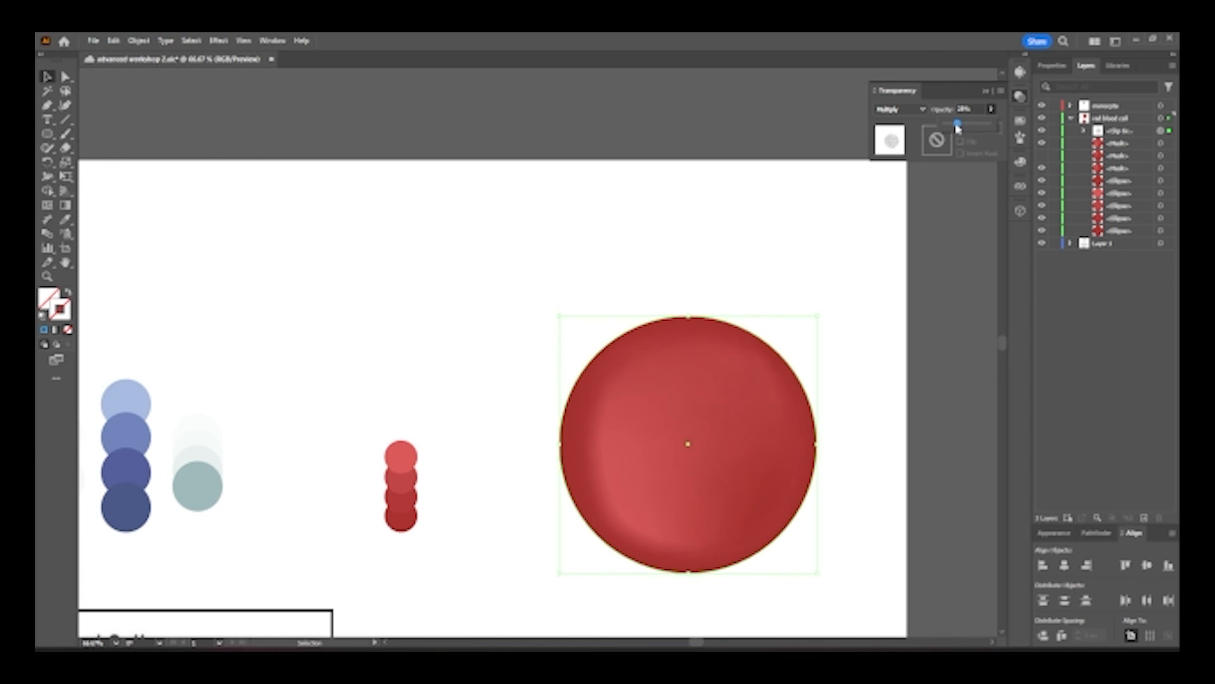
click(986, 91)
click(861, 240)
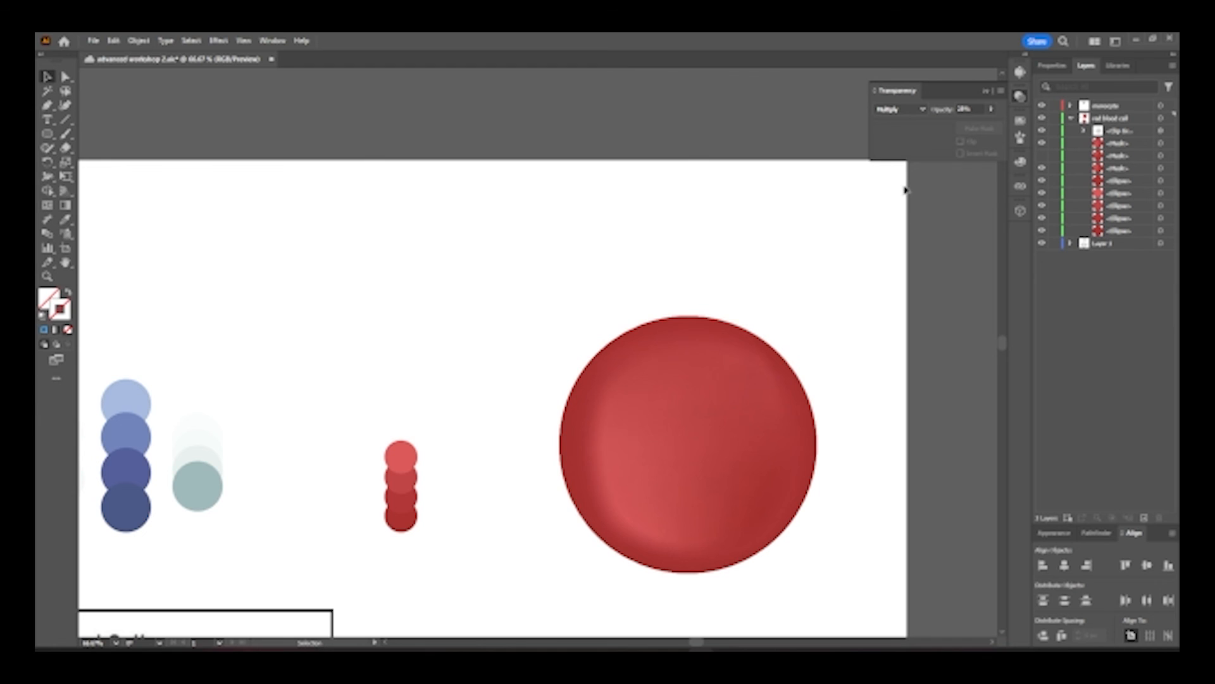
click(986, 90)
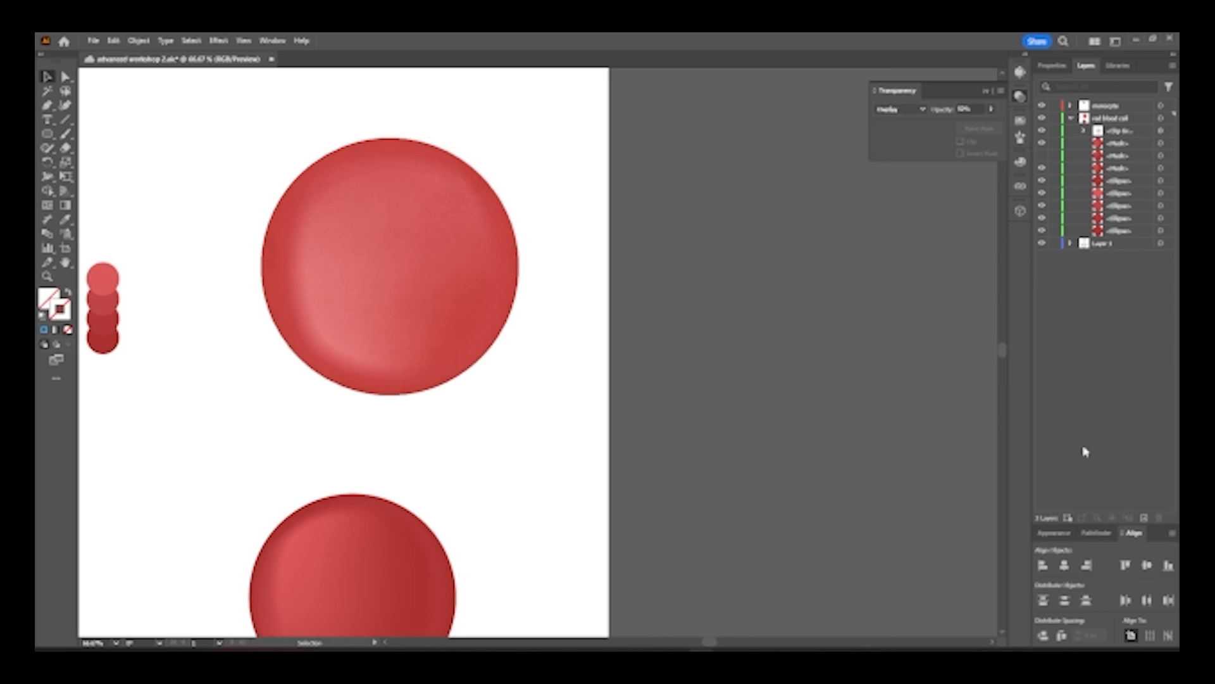
Save the document with the textured red blood cell
key(ctrl+minus)
key(ctrl+minus)
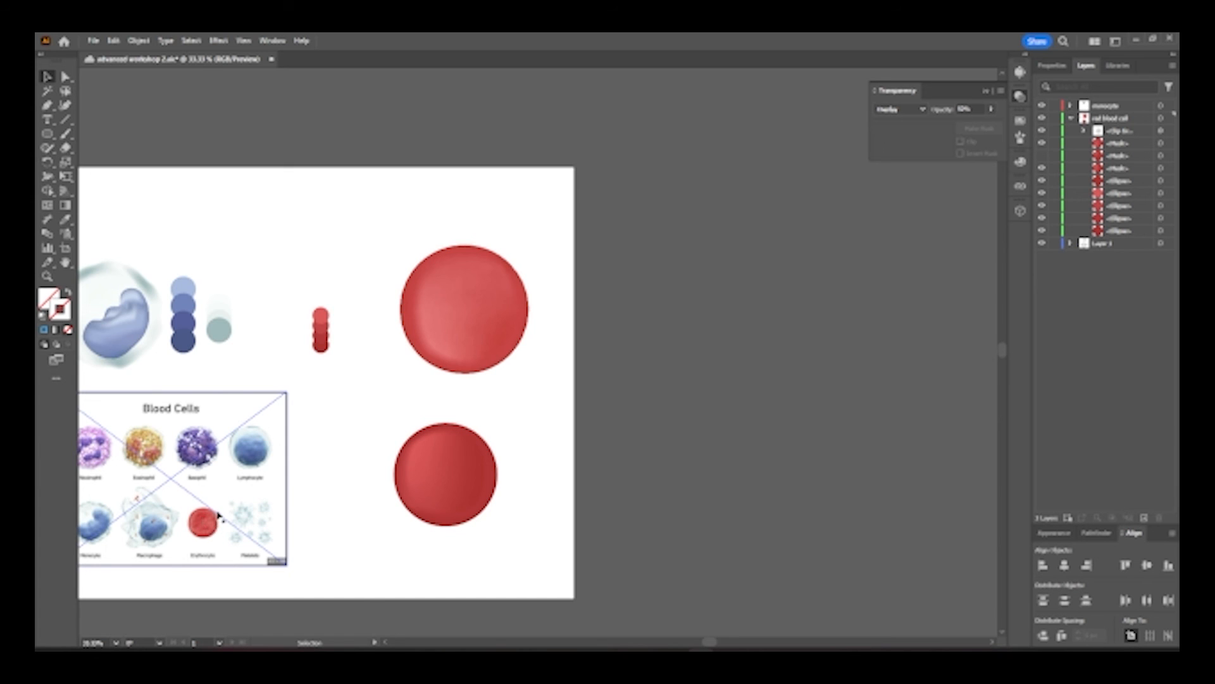
key(ctrl+s)
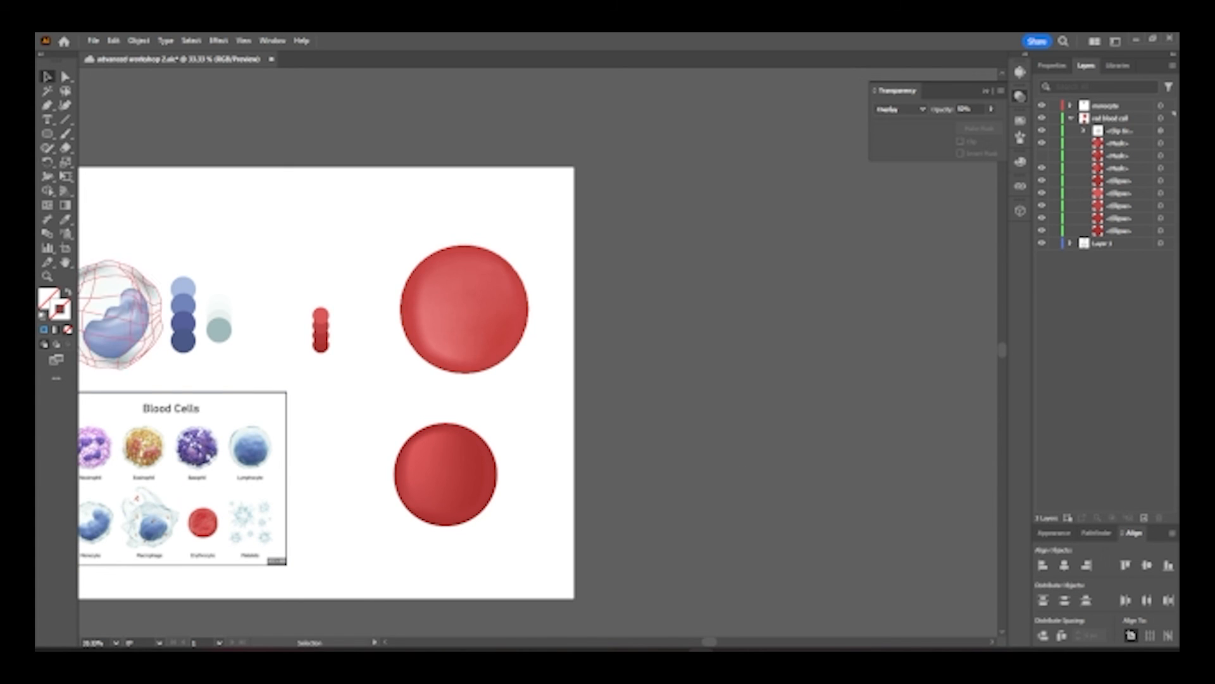